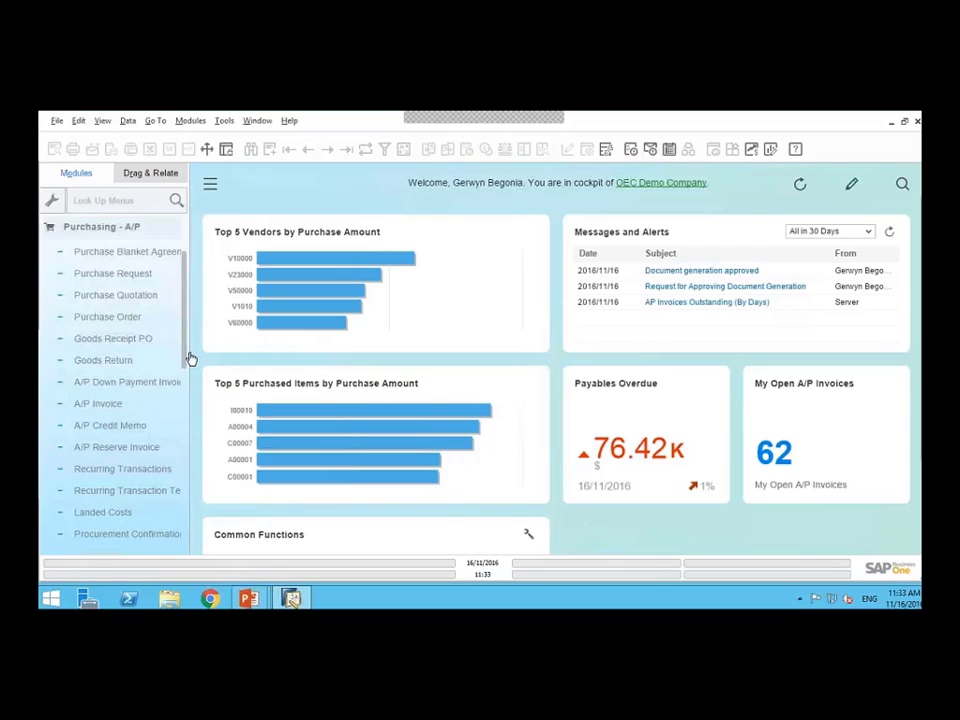
Add the Open Items List purchasing report to the Common Functions widget and open it from there
drag(186, 360, 182, 406)
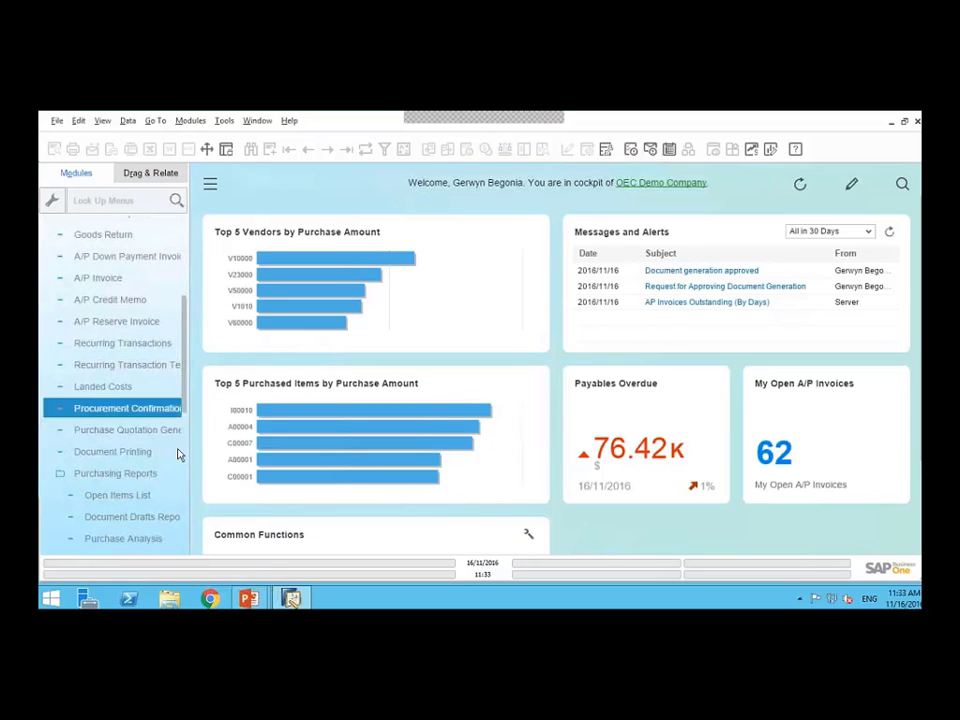
scroll(146, 495, down, 2)
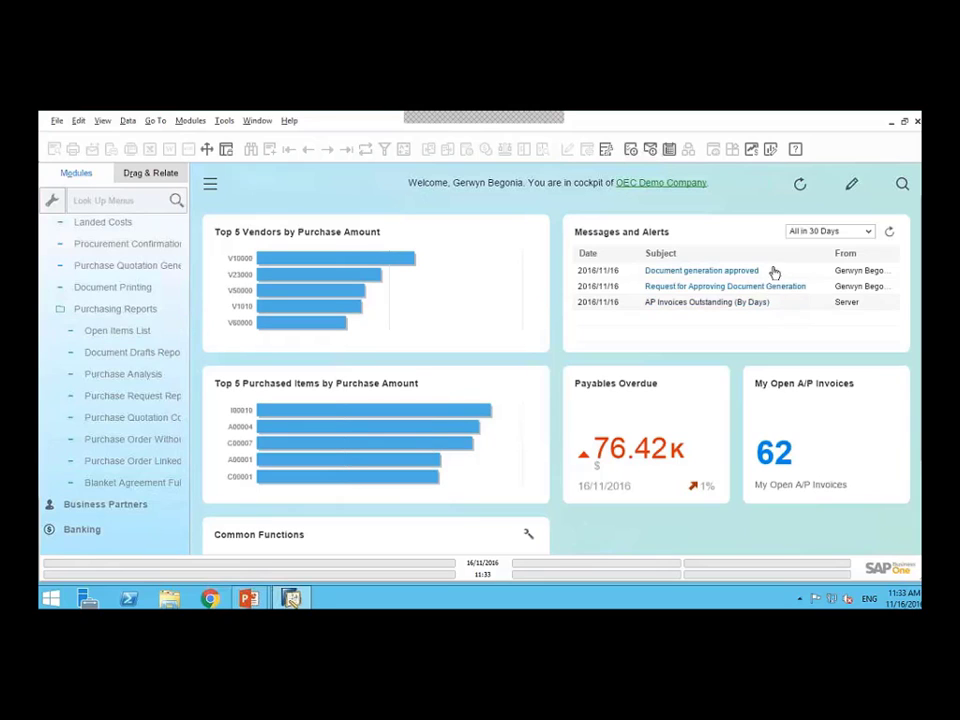
scroll(556, 380, down, 3)
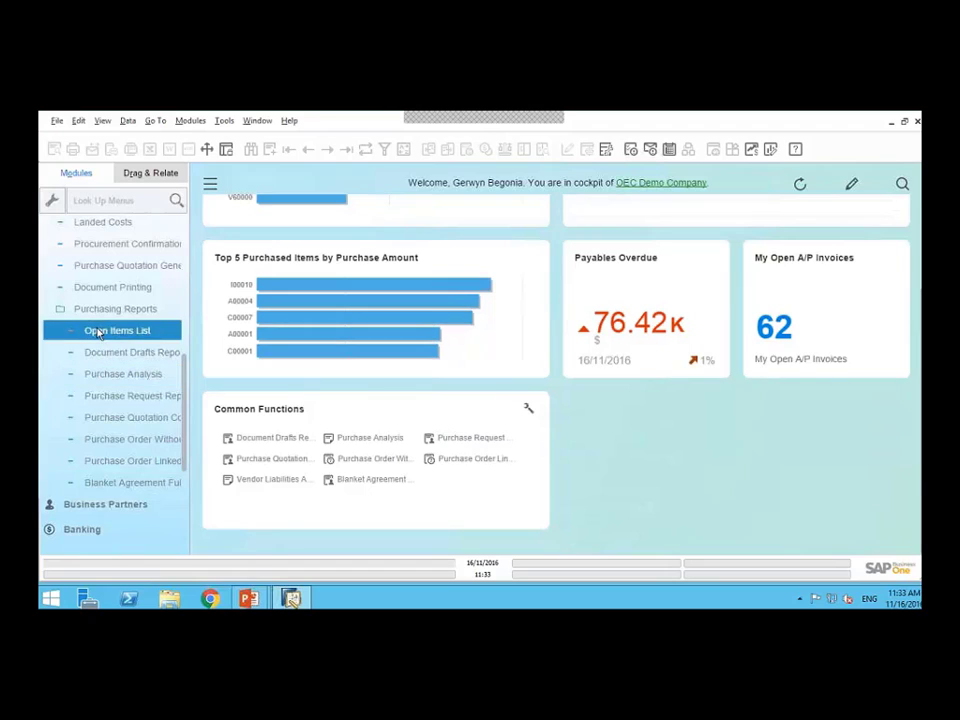
click(105, 336)
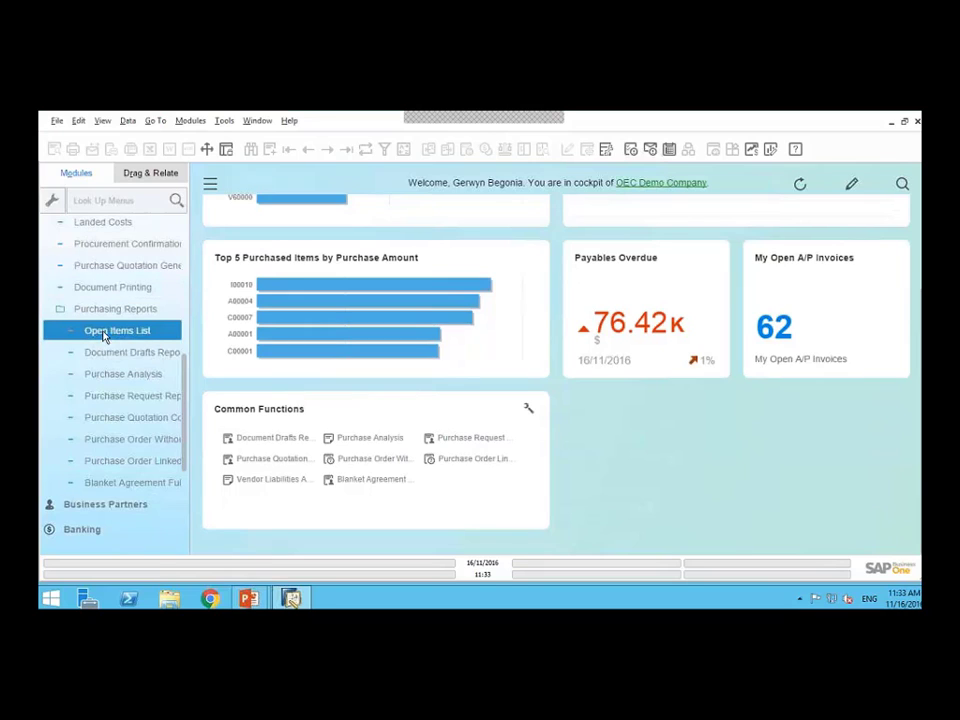
drag(101, 336, 228, 440)
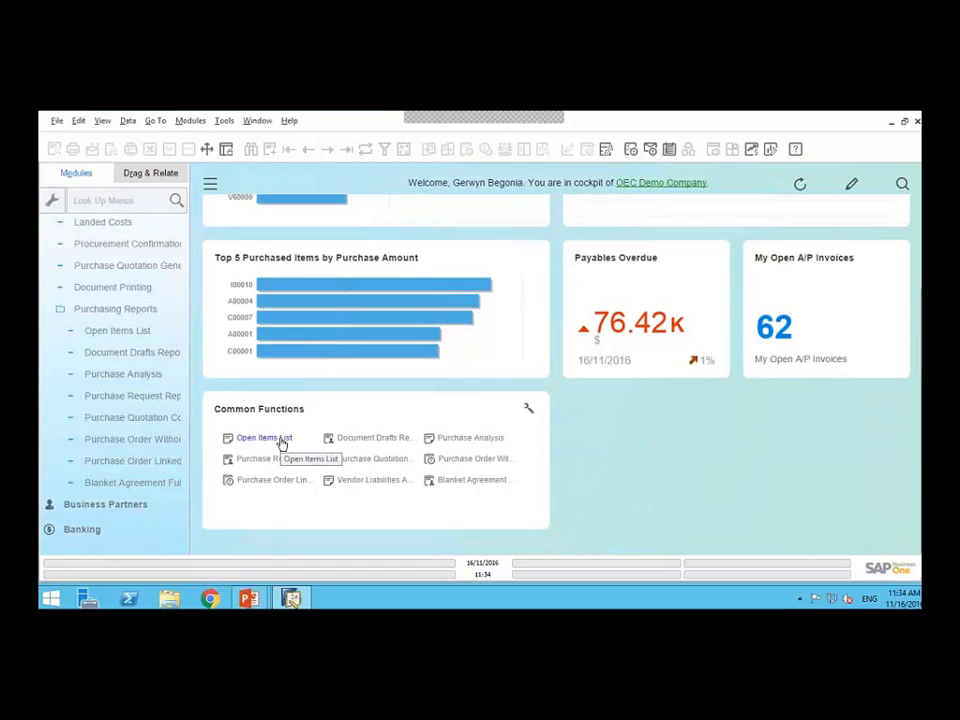
click(283, 443)
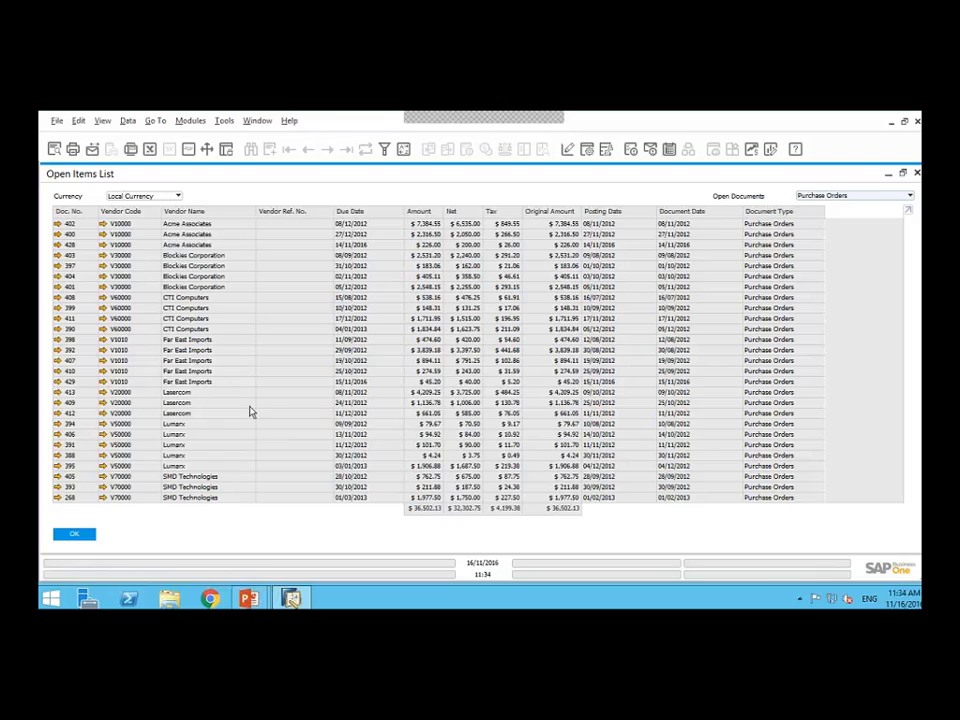
Review the document types that the open items list can show, keeping Purchase Orders selected
mouse_move(143, 301)
click(816, 197)
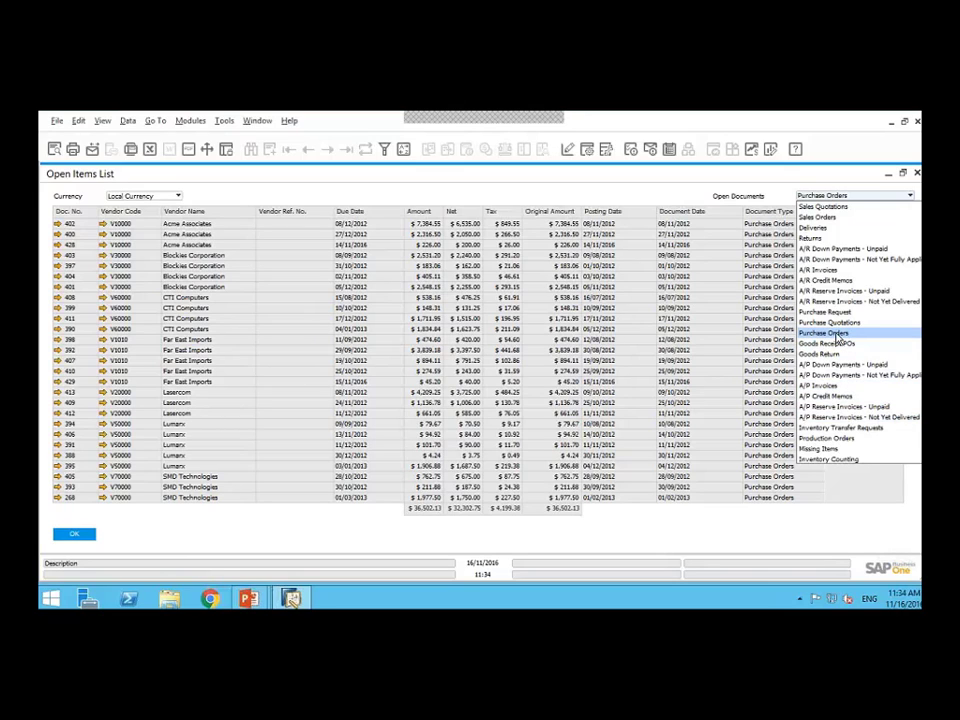
click(707, 358)
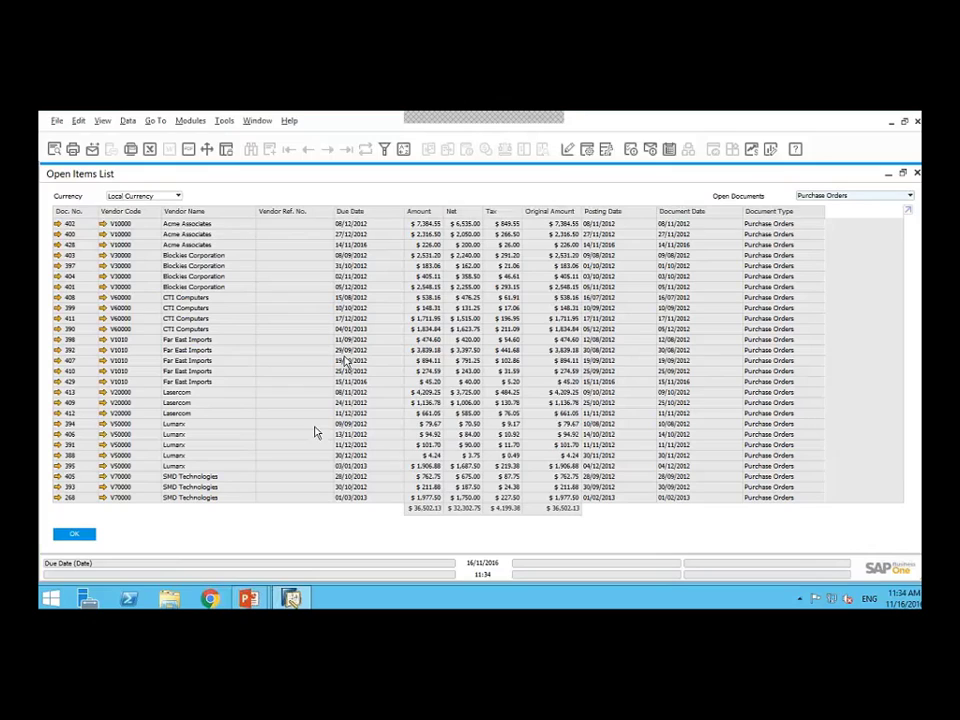
Sort the open purchase orders by due date in both directions and by amount from highest to lowest
click(377, 213)
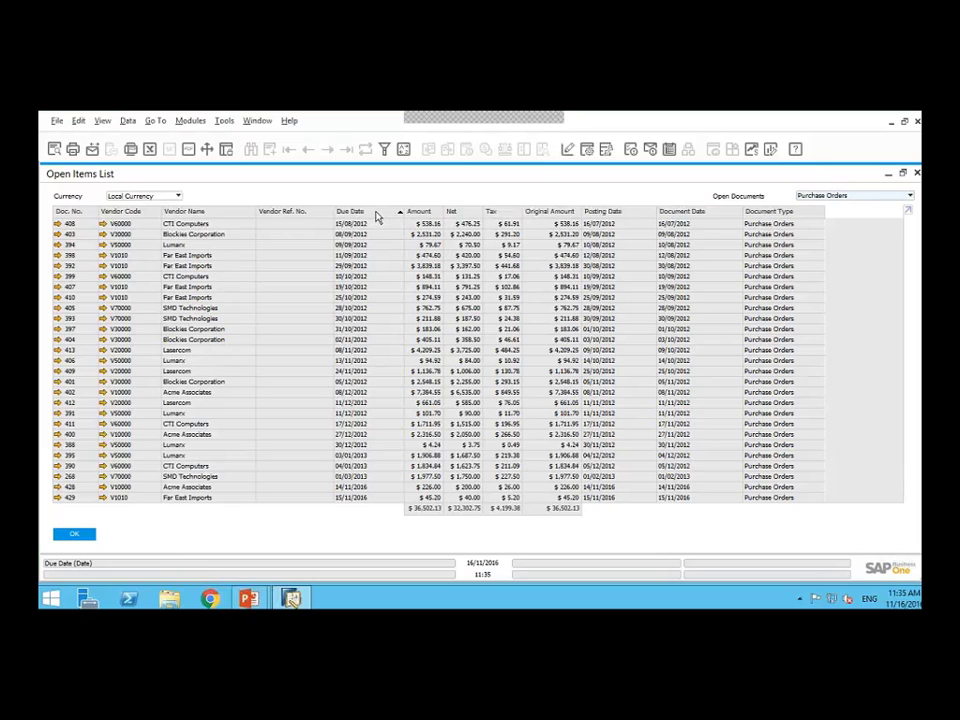
click(377, 213)
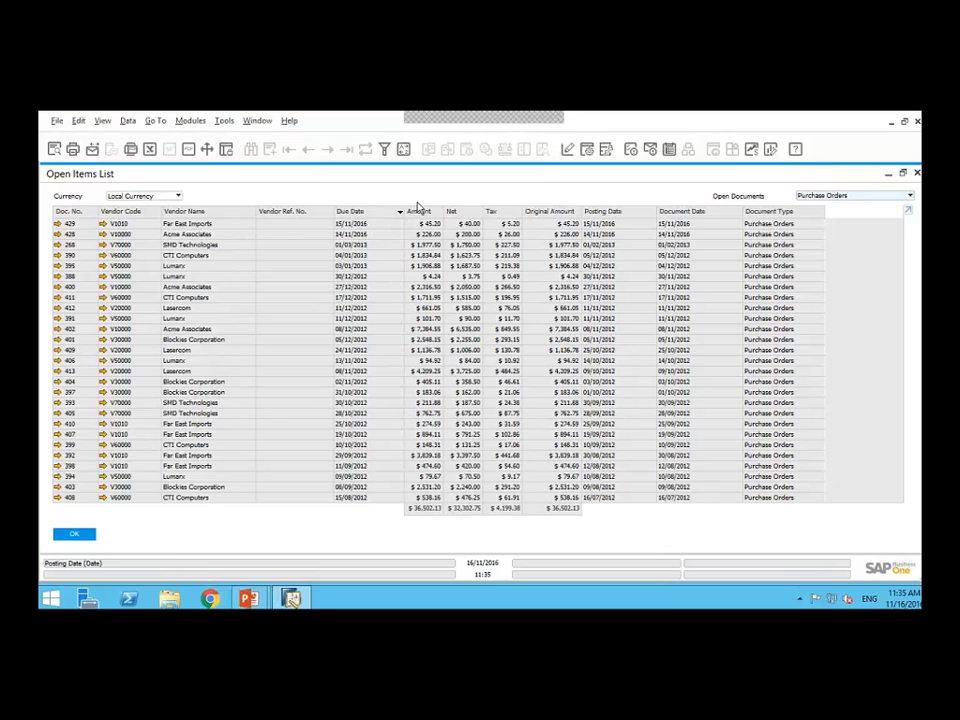
click(420, 211)
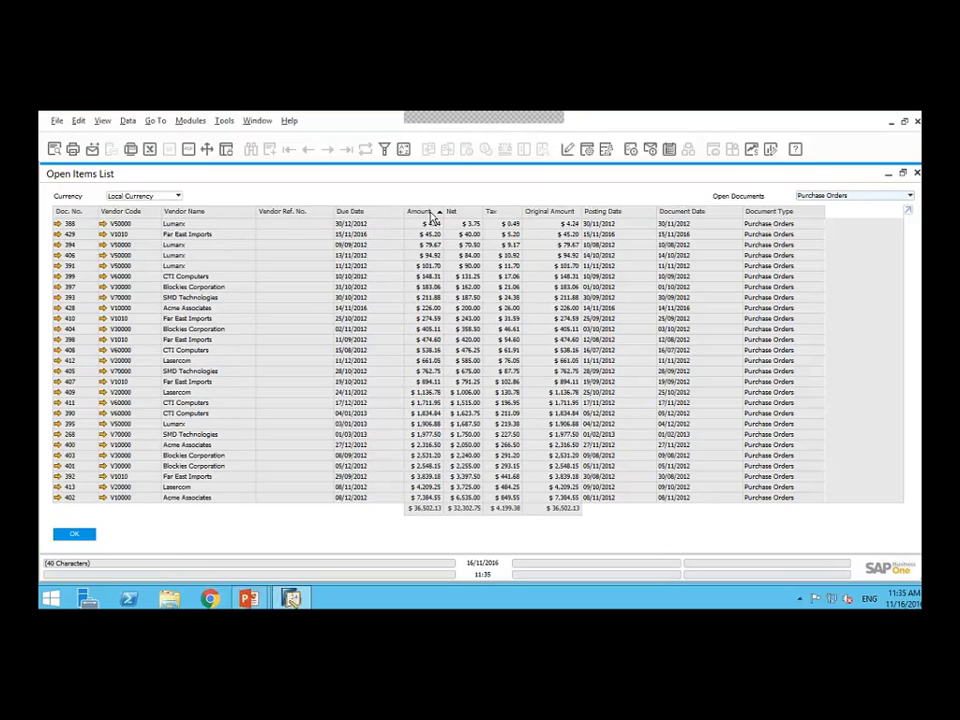
click(430, 213)
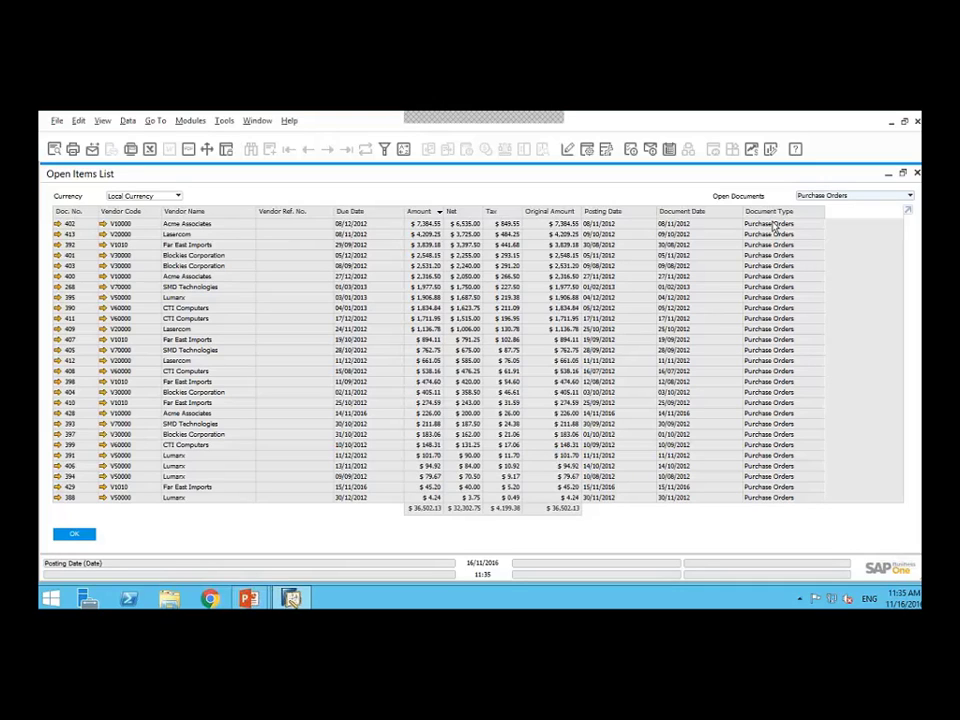
Hide the Document Type column in the open items list through its form settings and make it visible again
click(587, 150)
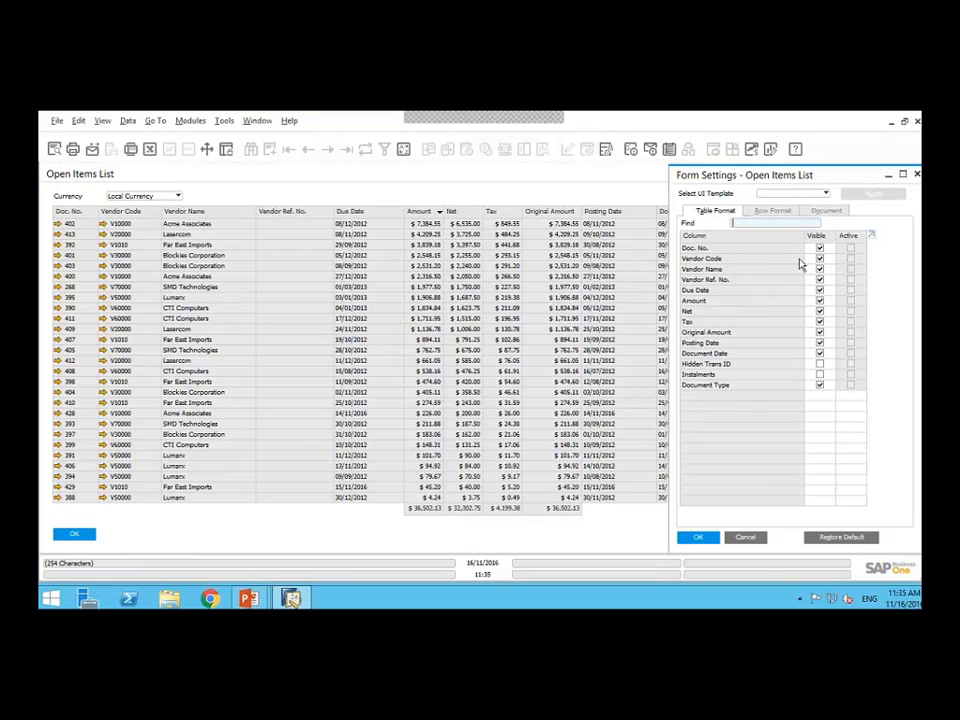
click(820, 386)
click(698, 537)
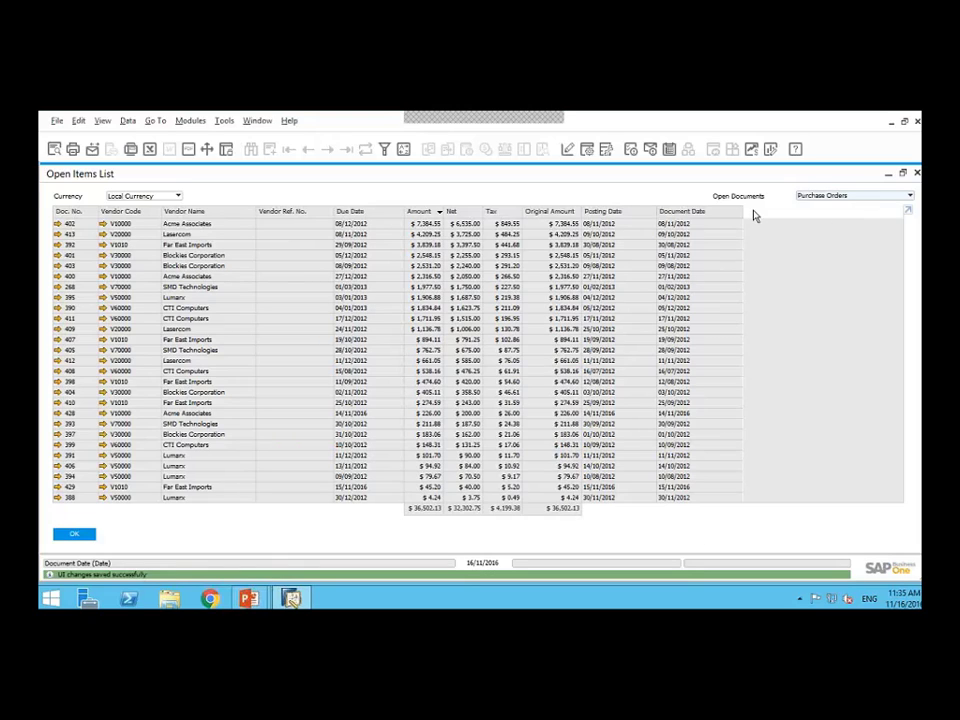
click(588, 149)
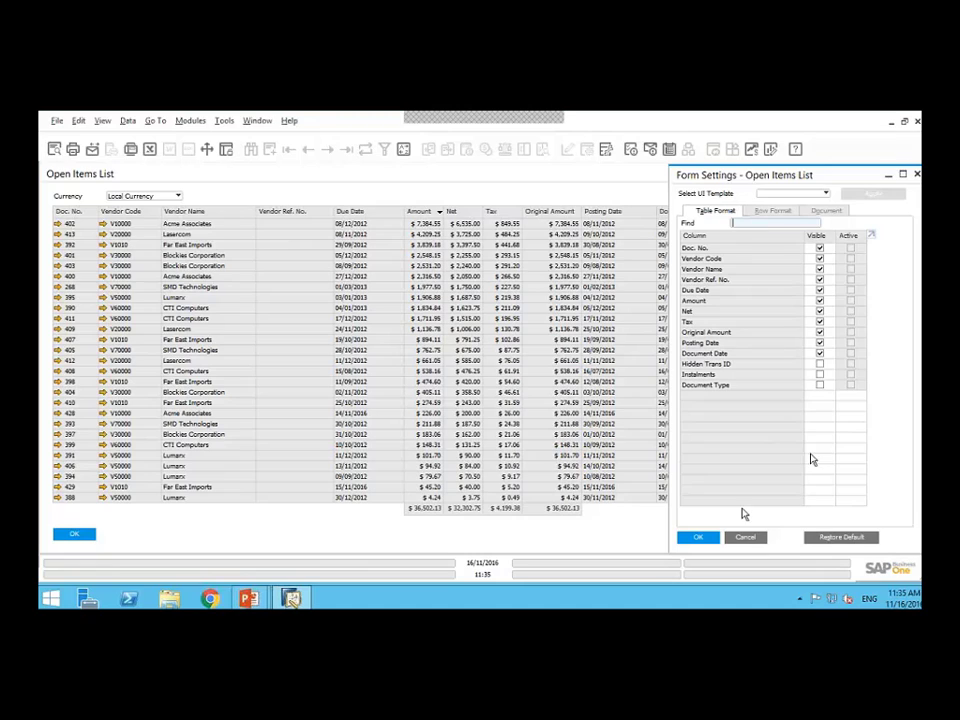
click(698, 537)
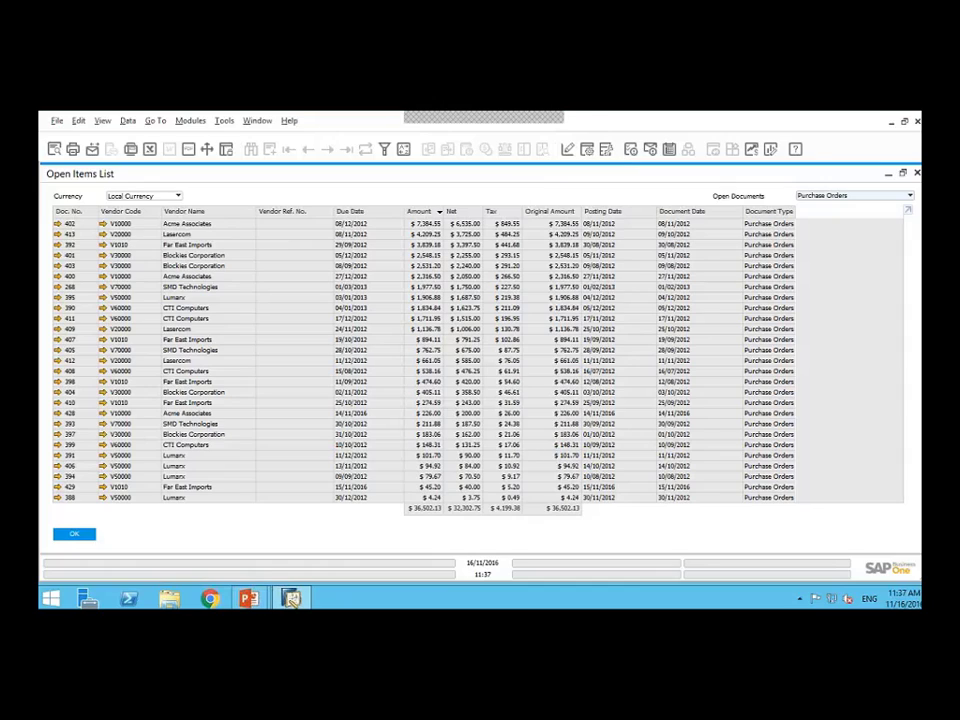
Display the open items amounts in BP Currency and switch them back to Local Currency
click(135, 199)
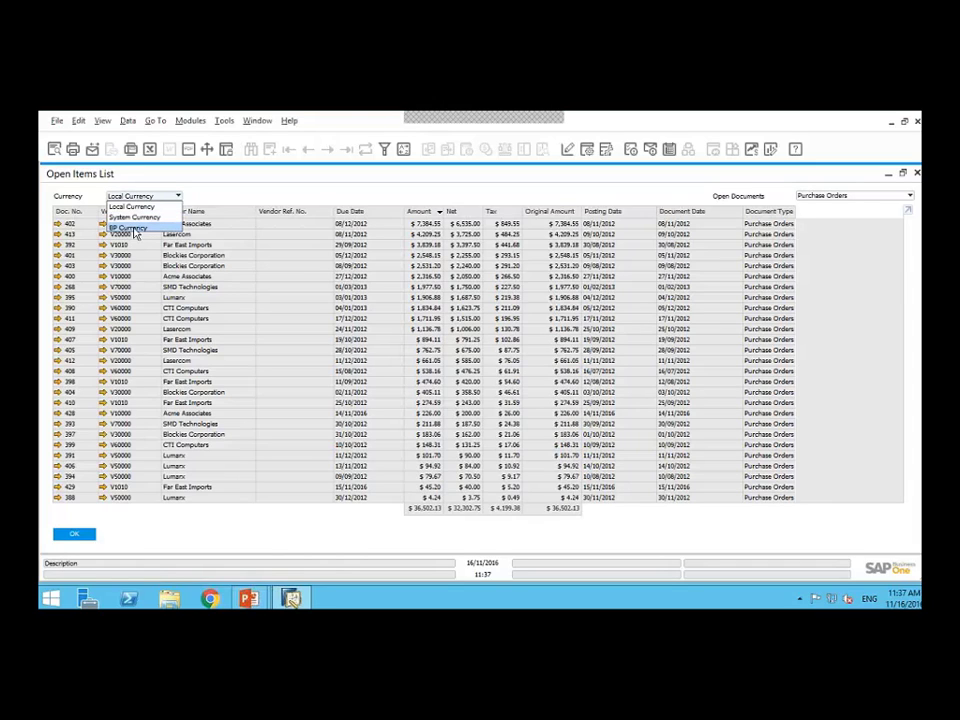
click(131, 229)
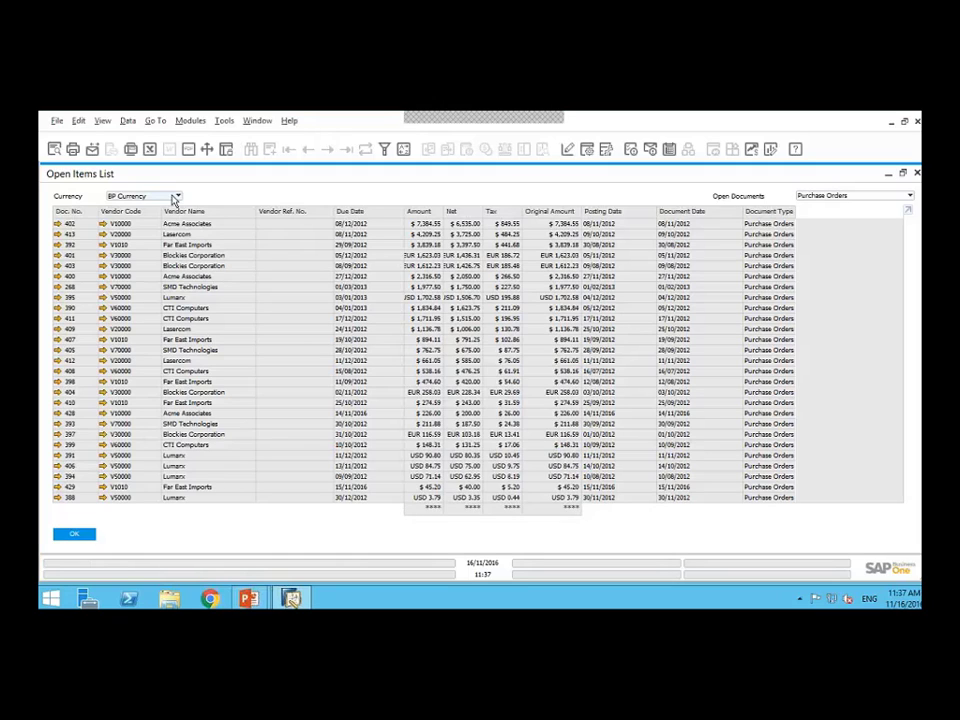
click(176, 197)
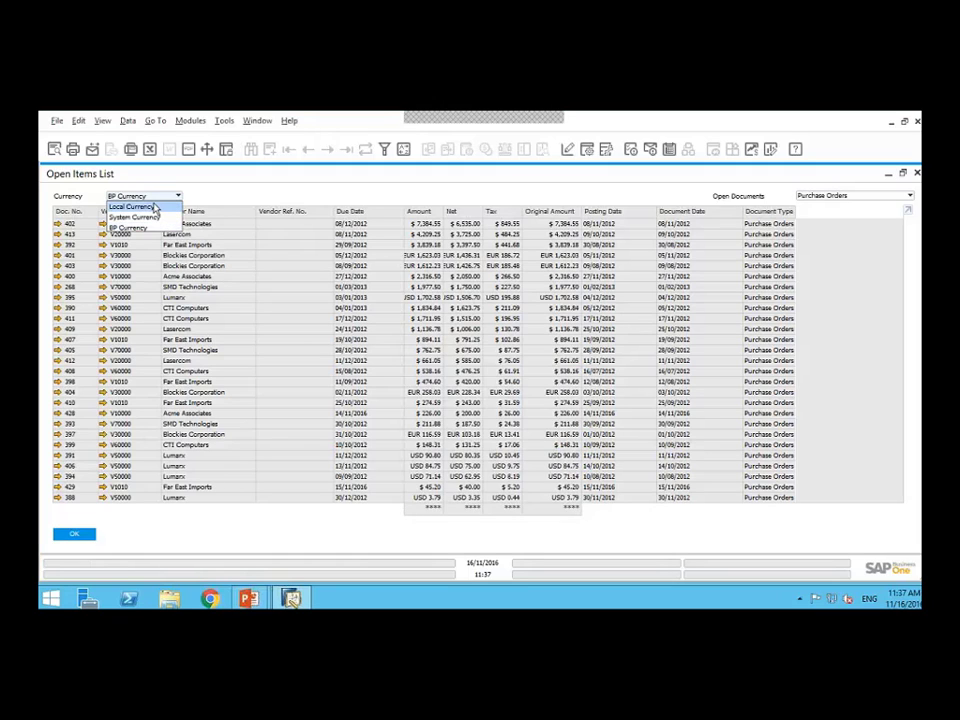
click(155, 207)
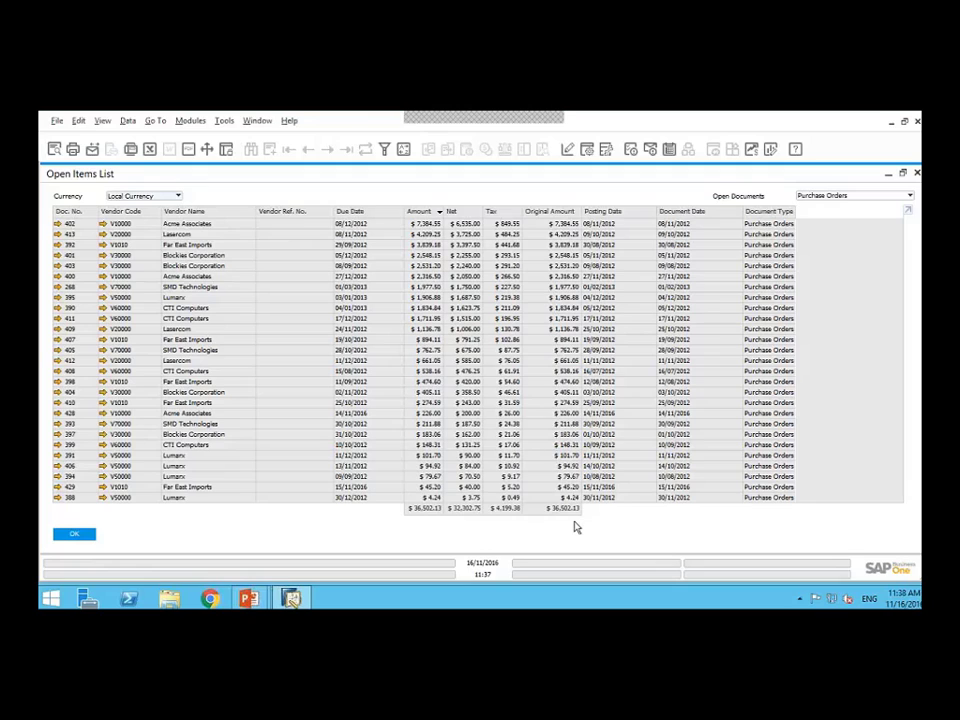
Fit the column widths of the open items list and sort it by due date in ascending order
click(104, 122)
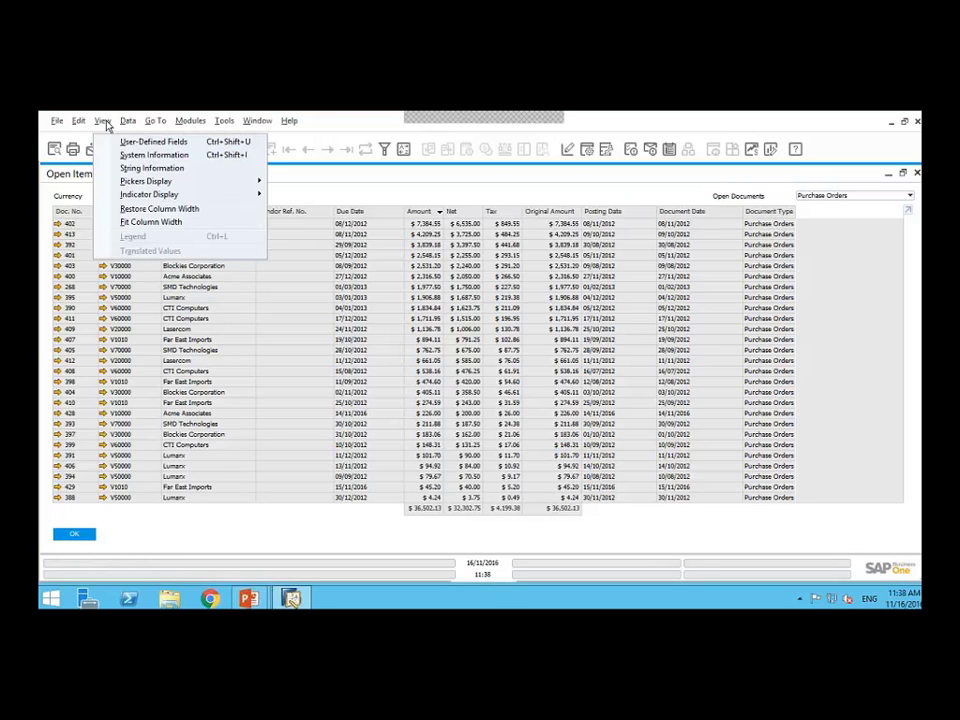
click(152, 223)
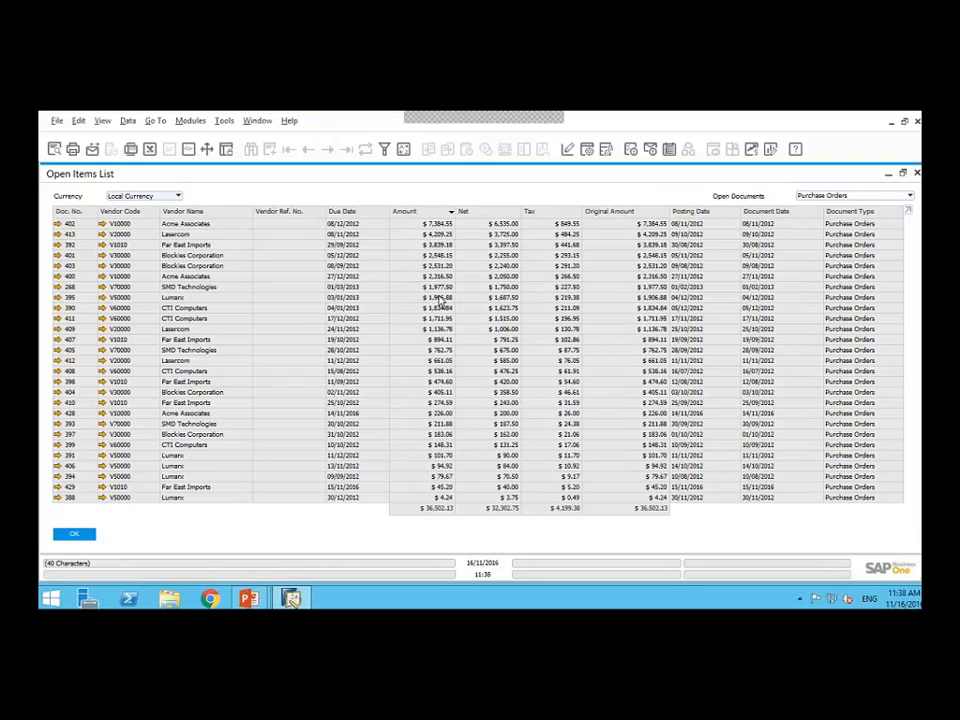
click(354, 215)
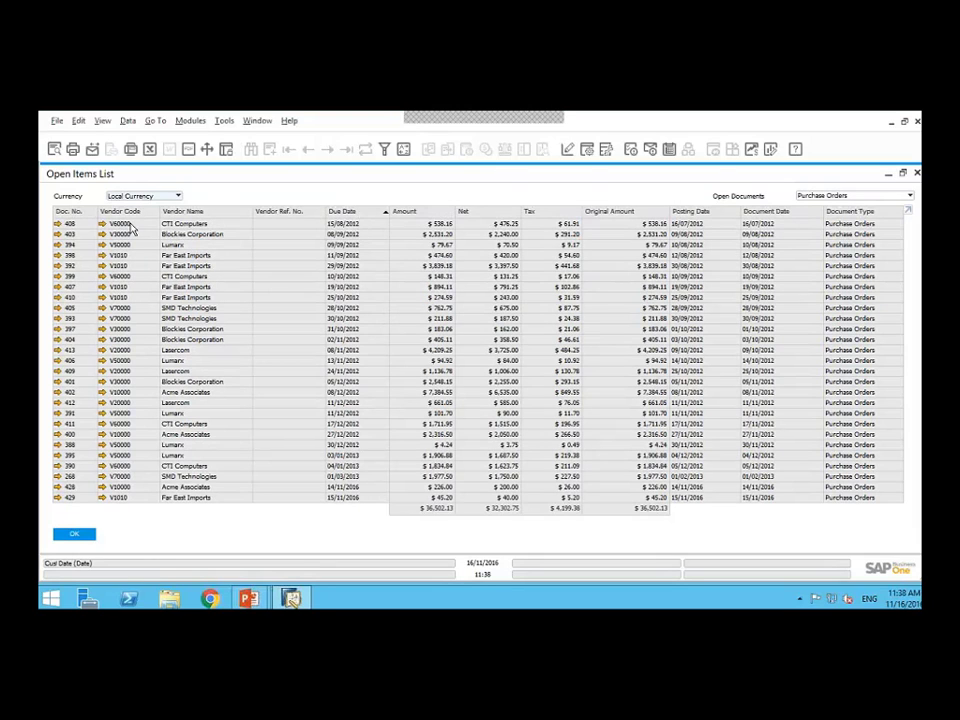
Open the earliest-due CTI Computers purchase order to check its available data actions, and return to the open items list
mouse_move(130, 228)
click(57, 224)
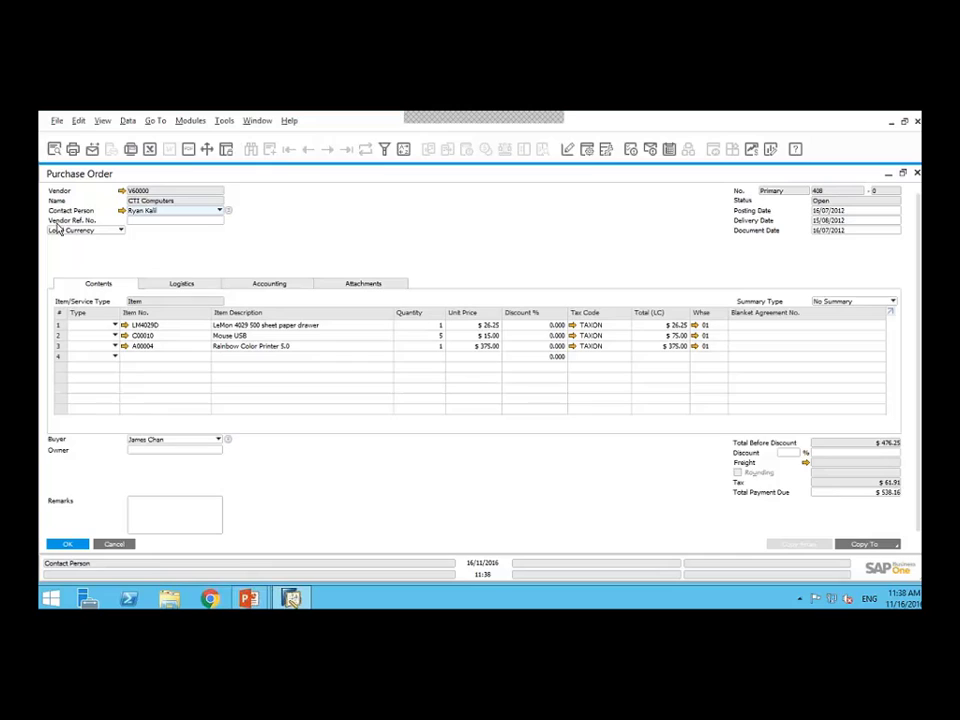
click(127, 121)
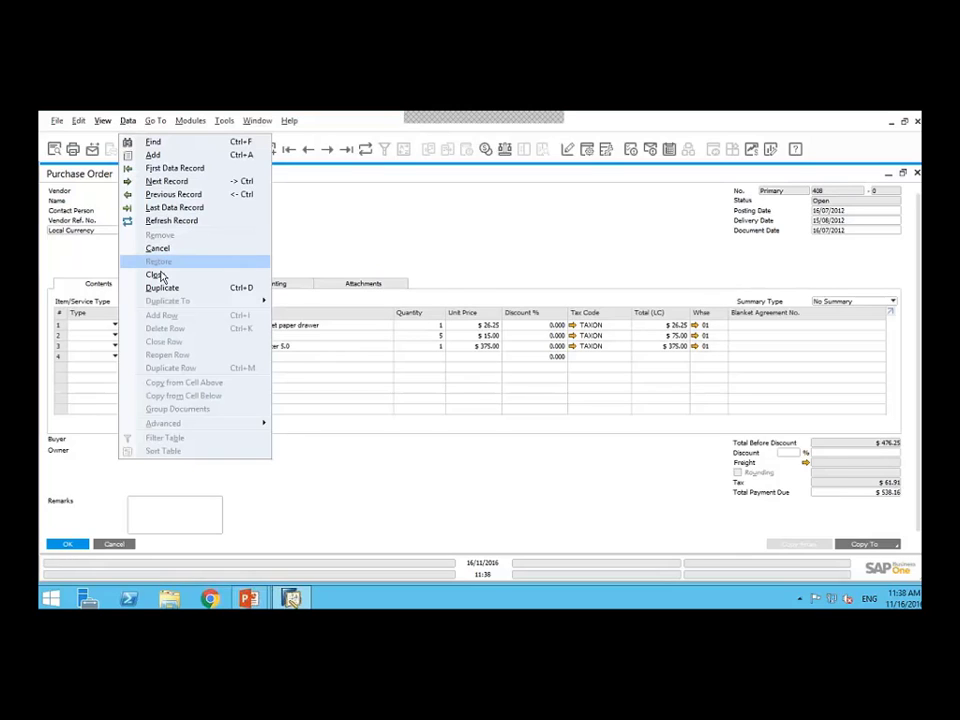
click(114, 544)
click(114, 544)
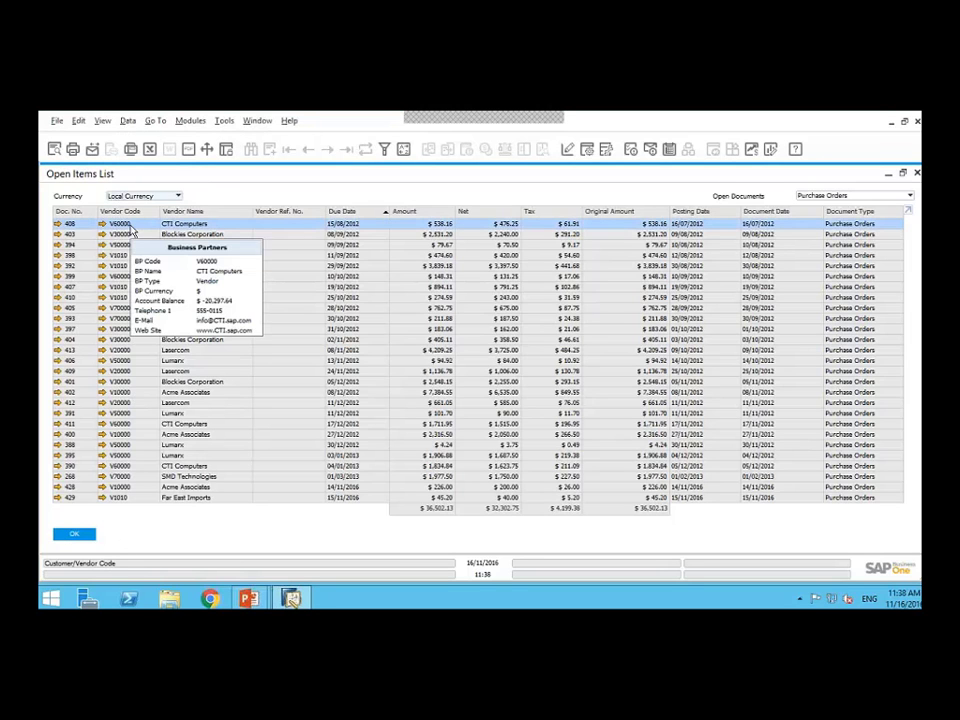
Cancel the earliest-due CTI Computers purchase order directly from the open items list
right_click(130, 228)
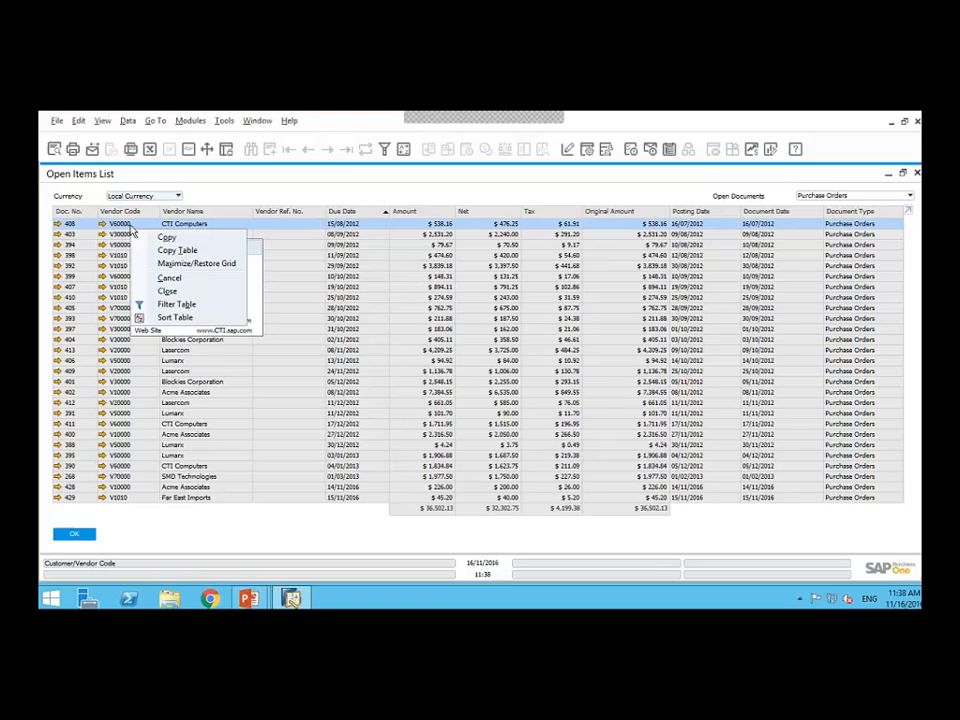
click(170, 278)
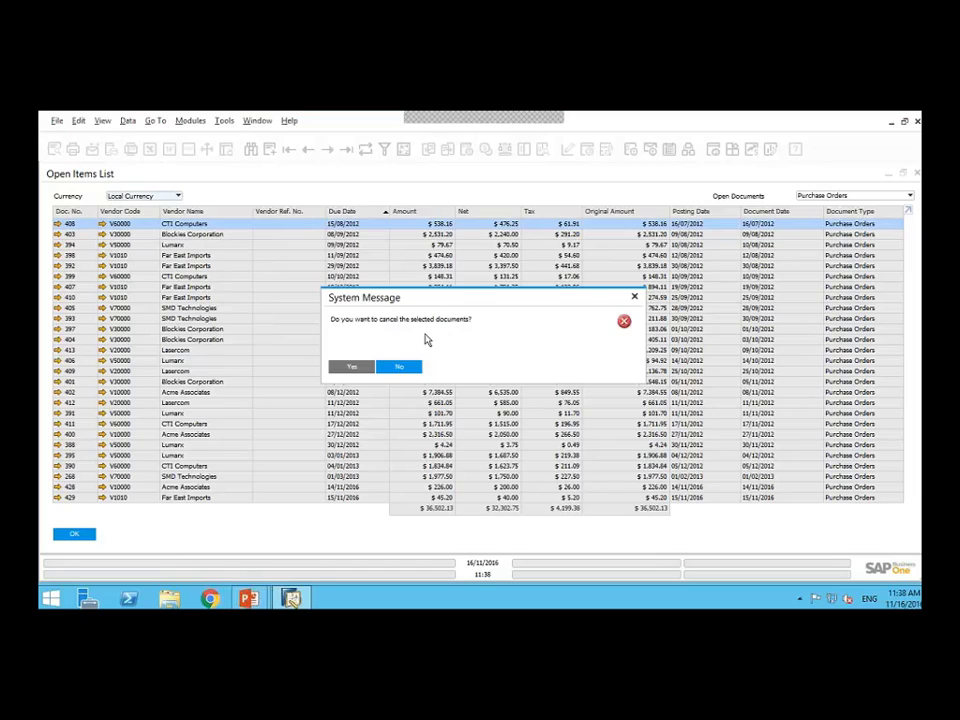
click(350, 368)
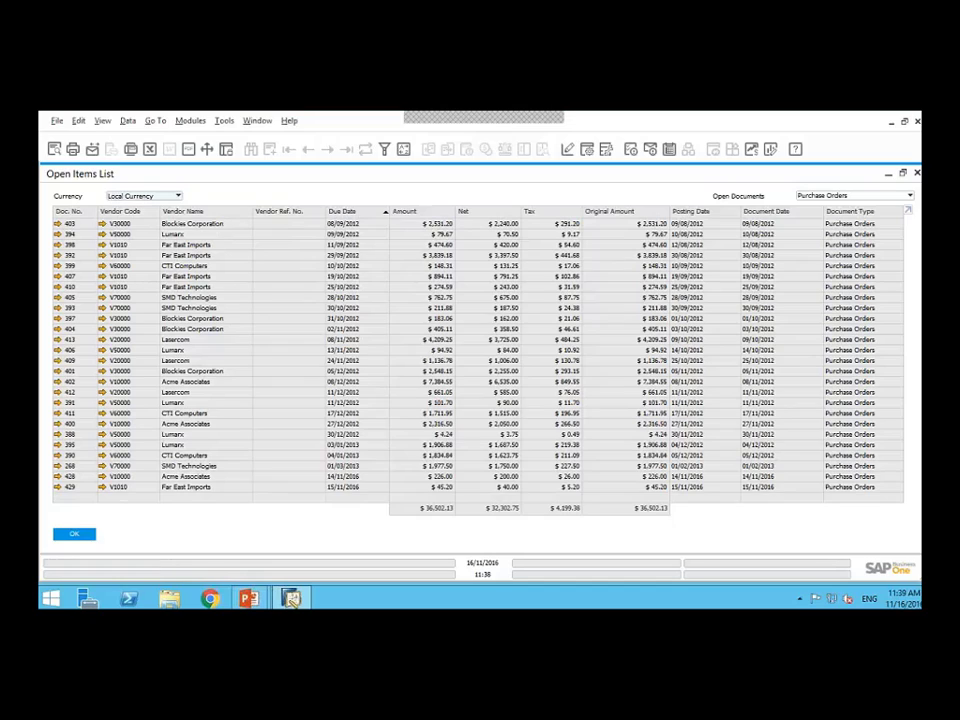
Filter the open items list to rows whose Vendor Code equals V10000
click(383, 149)
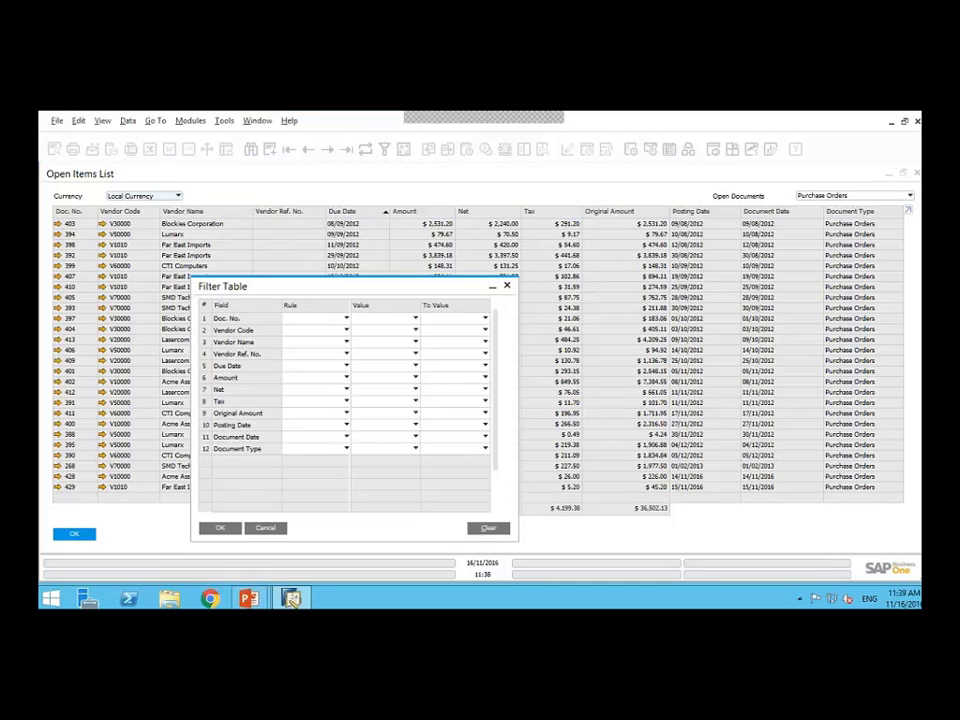
click(327, 336)
click(321, 343)
click(385, 331)
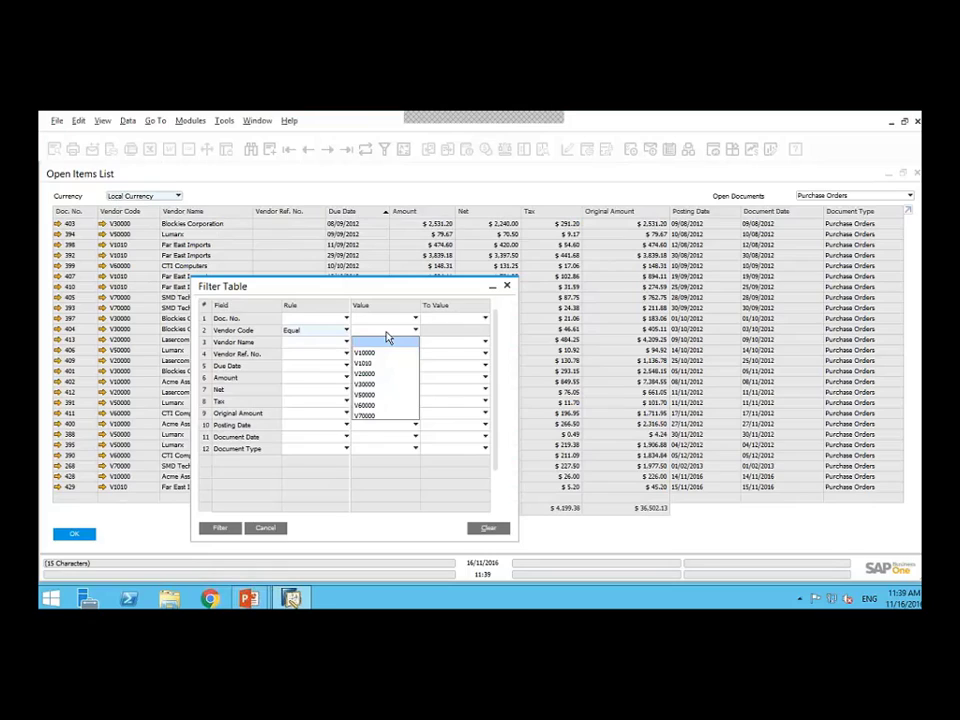
click(372, 354)
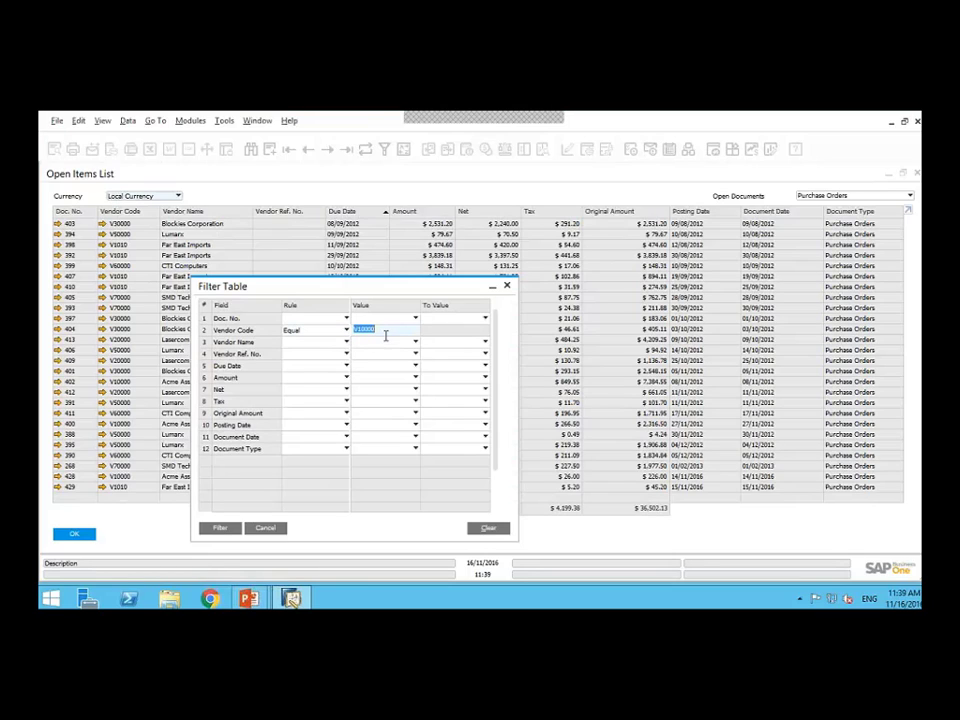
click(347, 342)
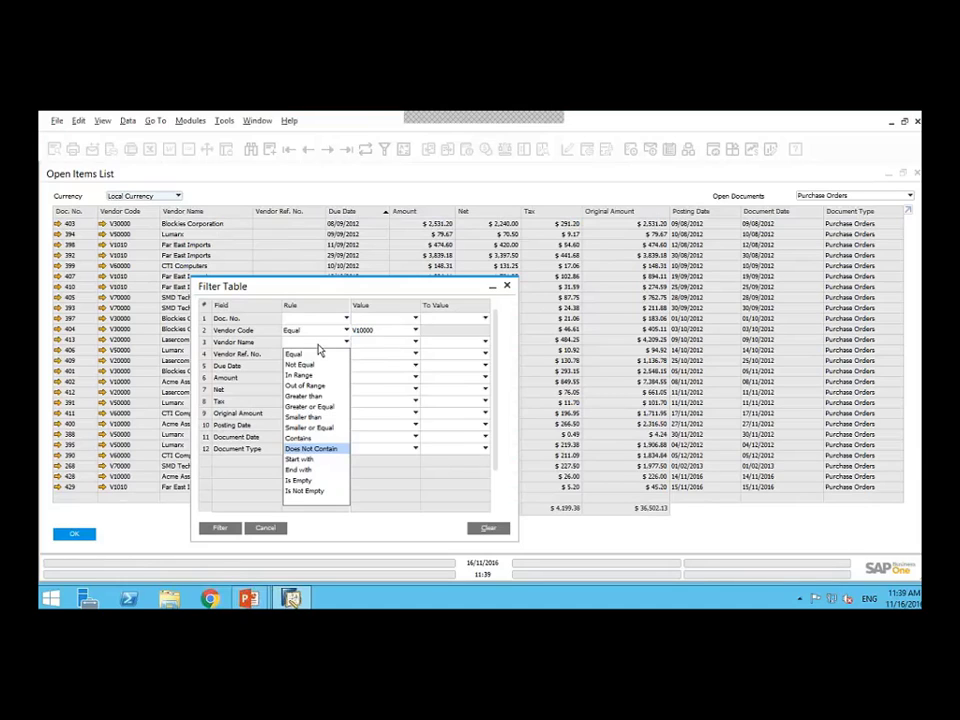
click(229, 552)
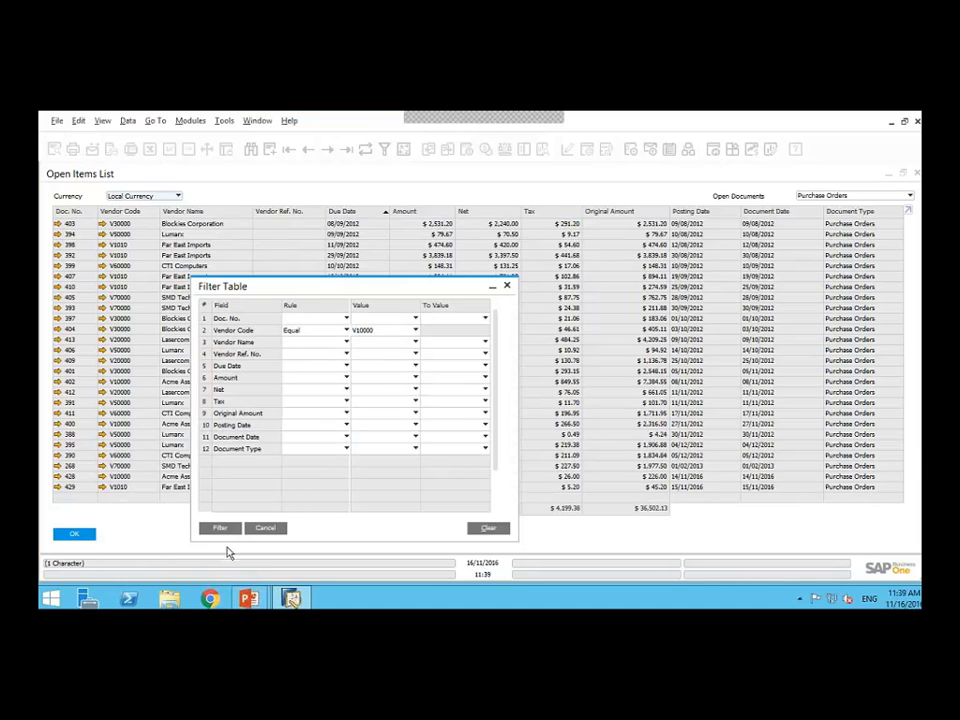
click(222, 530)
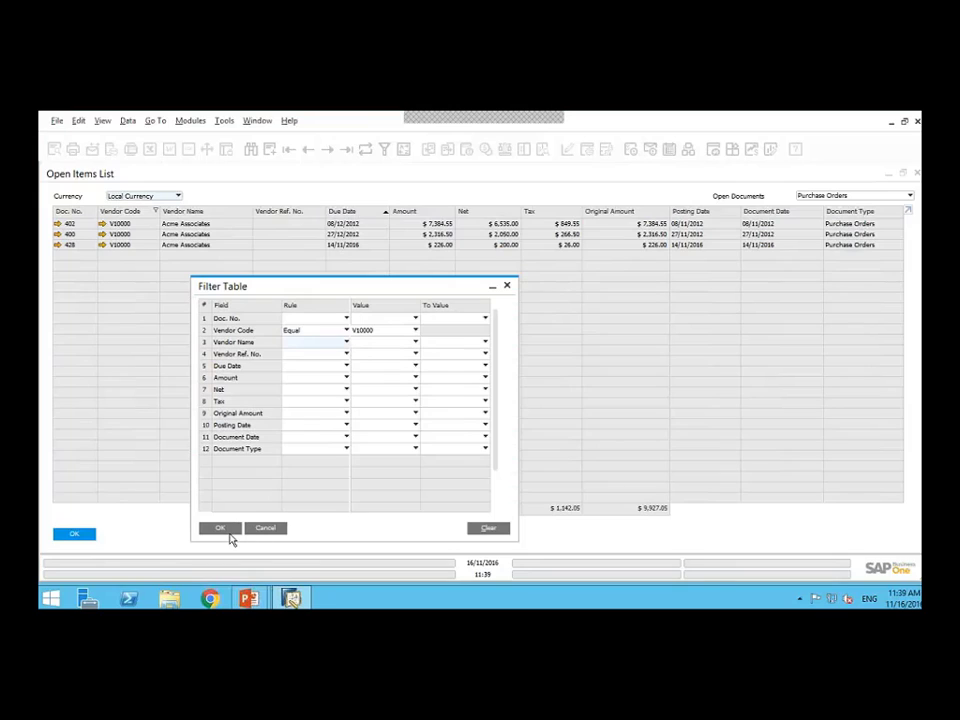
Remove the vendor code filter from the open items list and close the report
click(228, 532)
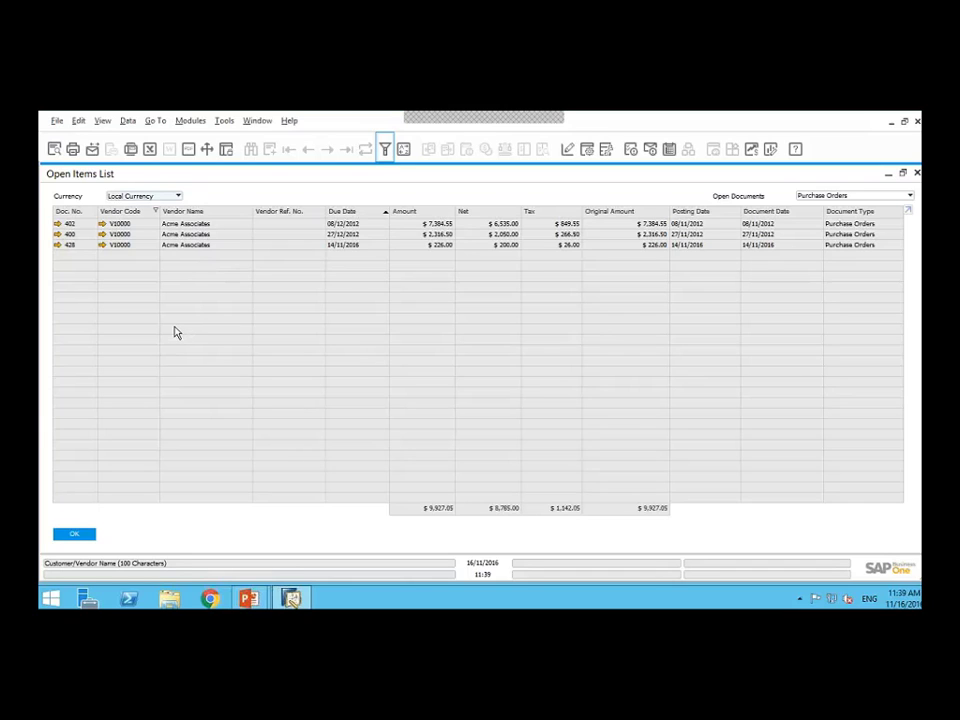
click(384, 150)
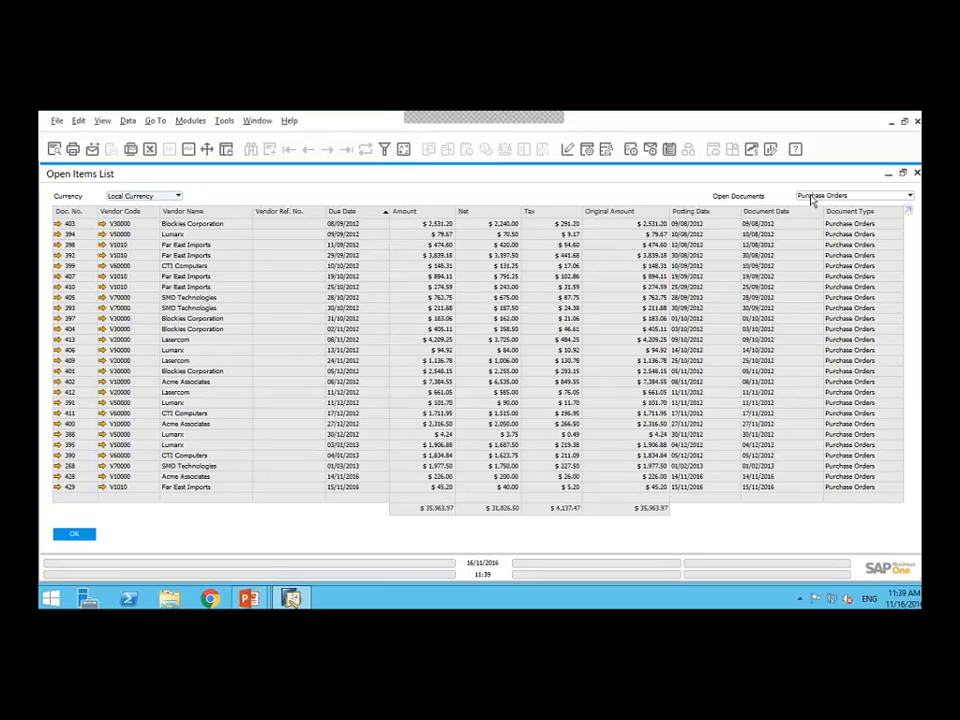
click(73, 536)
click(74, 534)
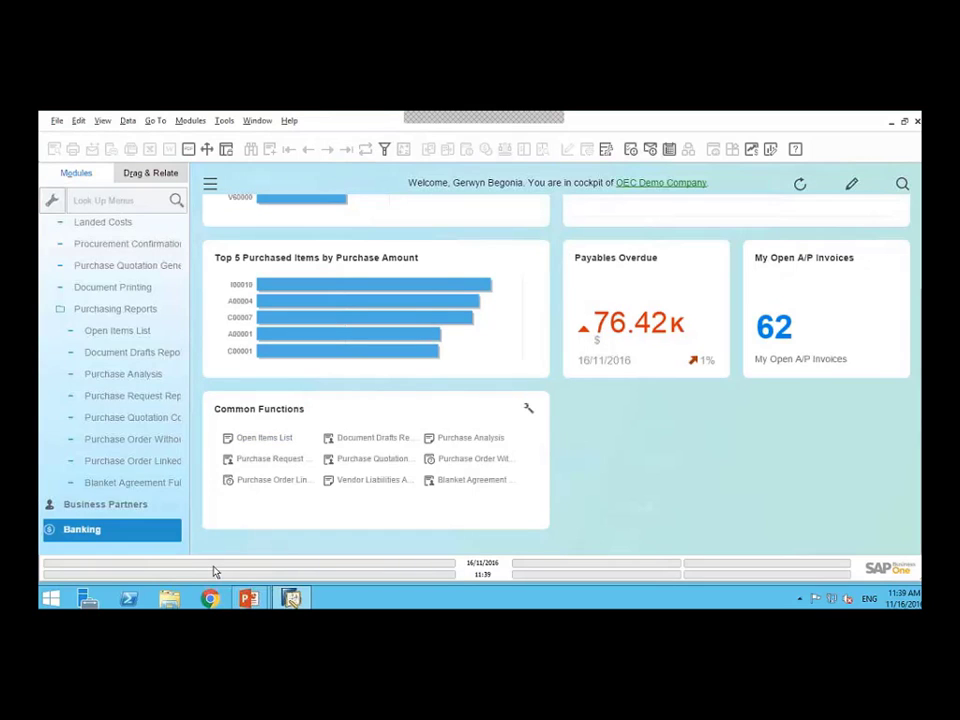
Switch to the PowerPoint slide show, advance to the Document Drafts Report slide, and return to SAP Business One
key(alt+Tab)
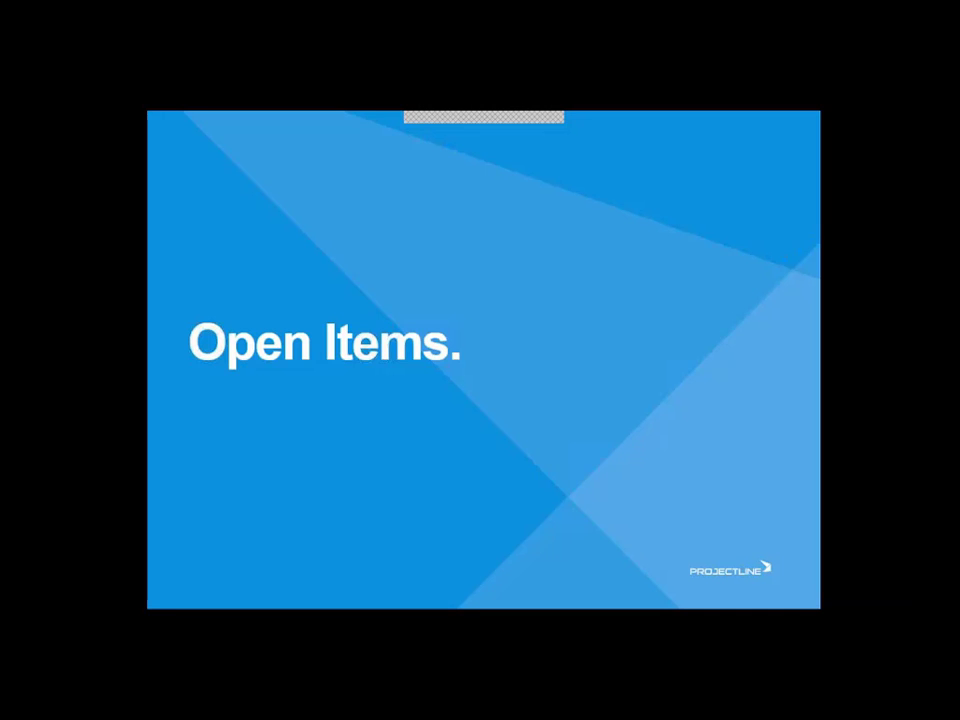
click(370, 583)
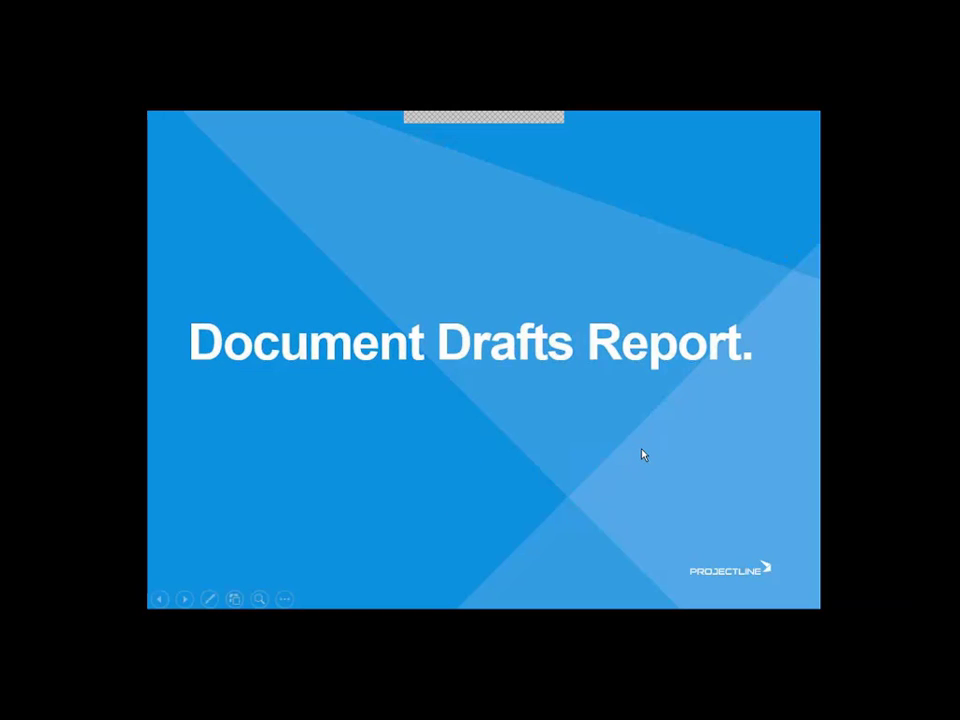
key(alt+Tab)
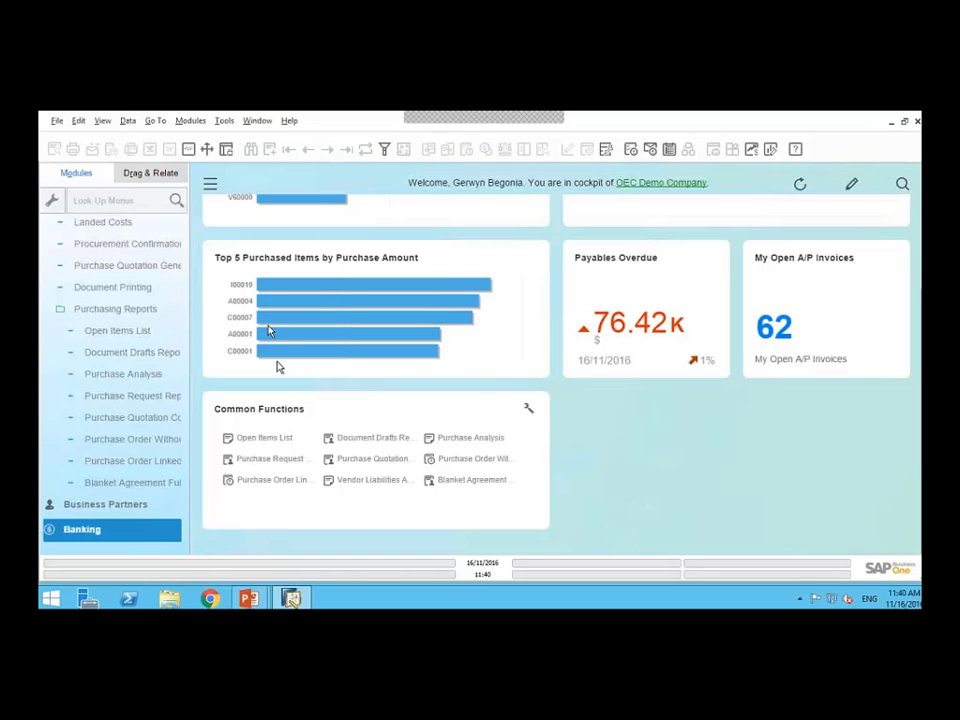
Start a new purchase order for vendor V10000, Acme Associates
mouse_move(270, 330)
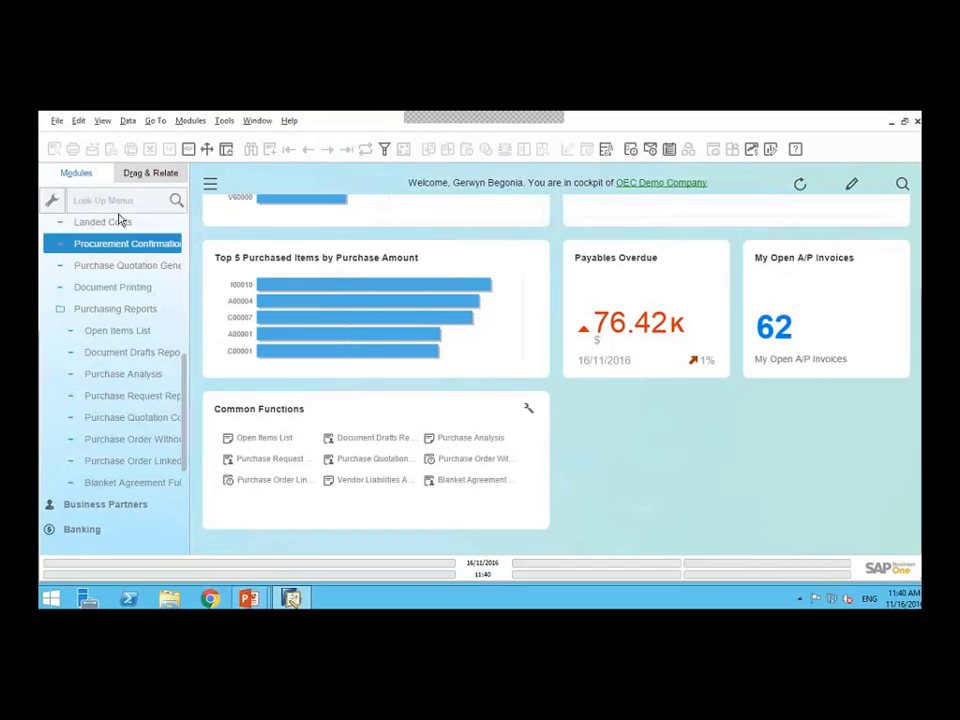
scroll(180, 300, up, 10)
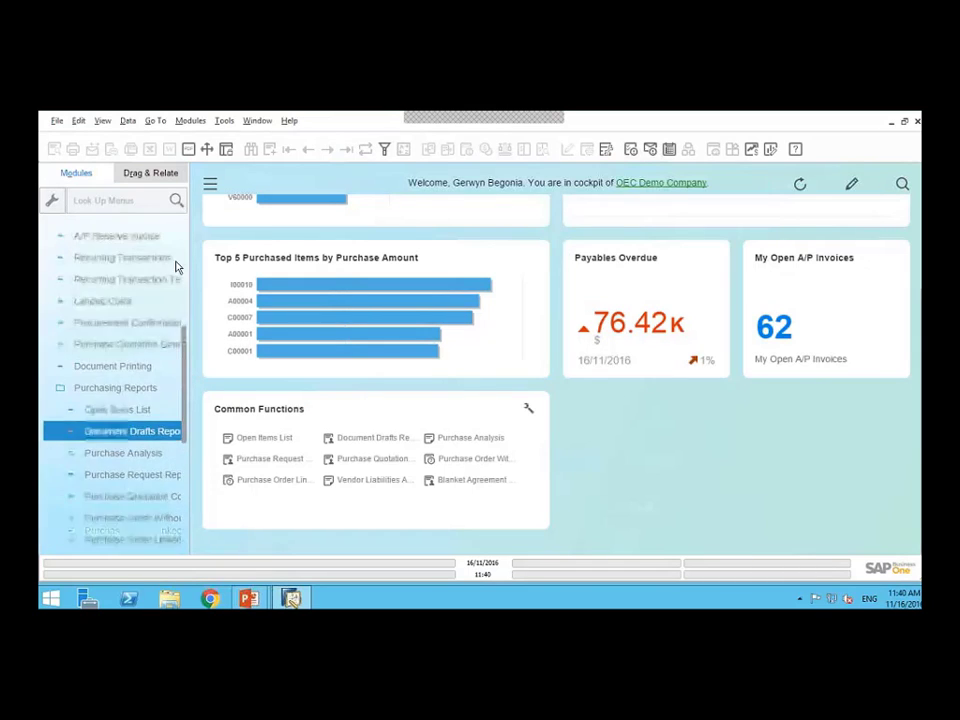
click(117, 328)
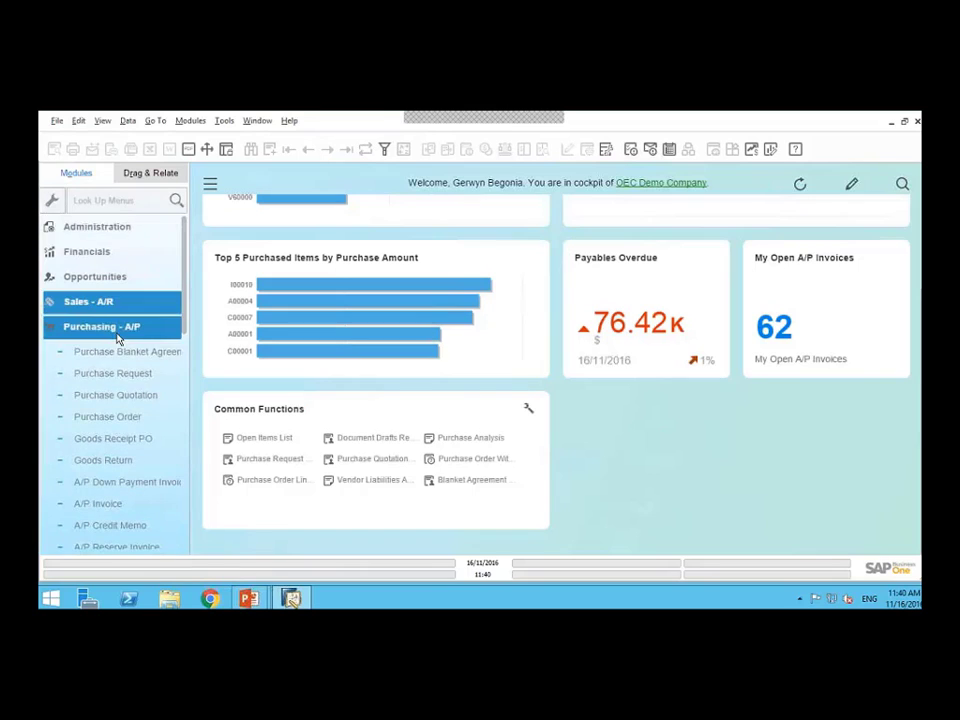
click(132, 418)
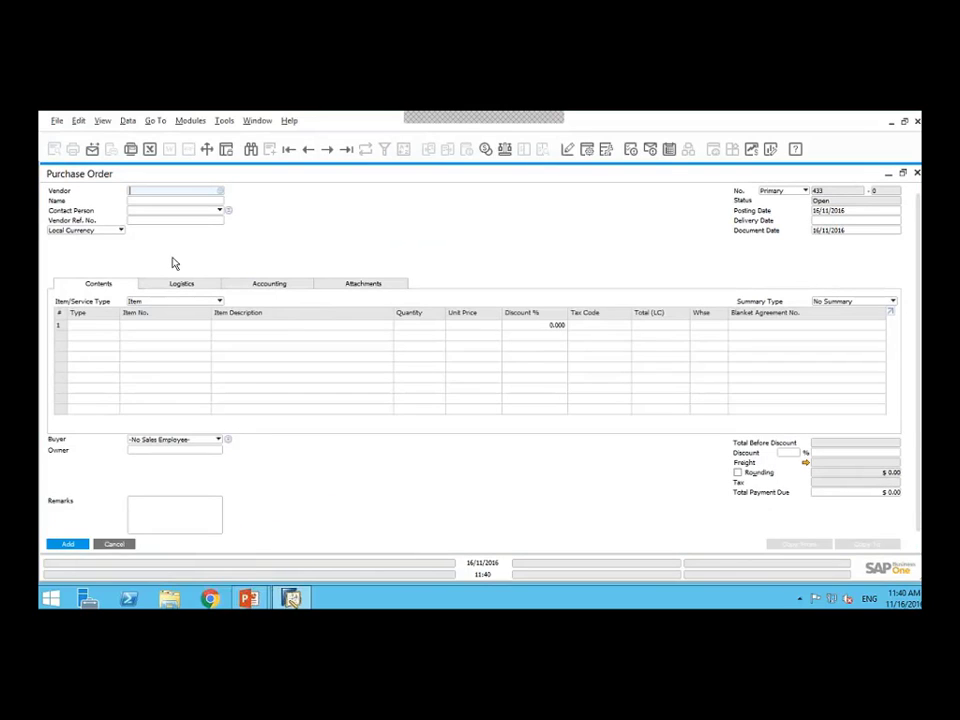
key(Tab)
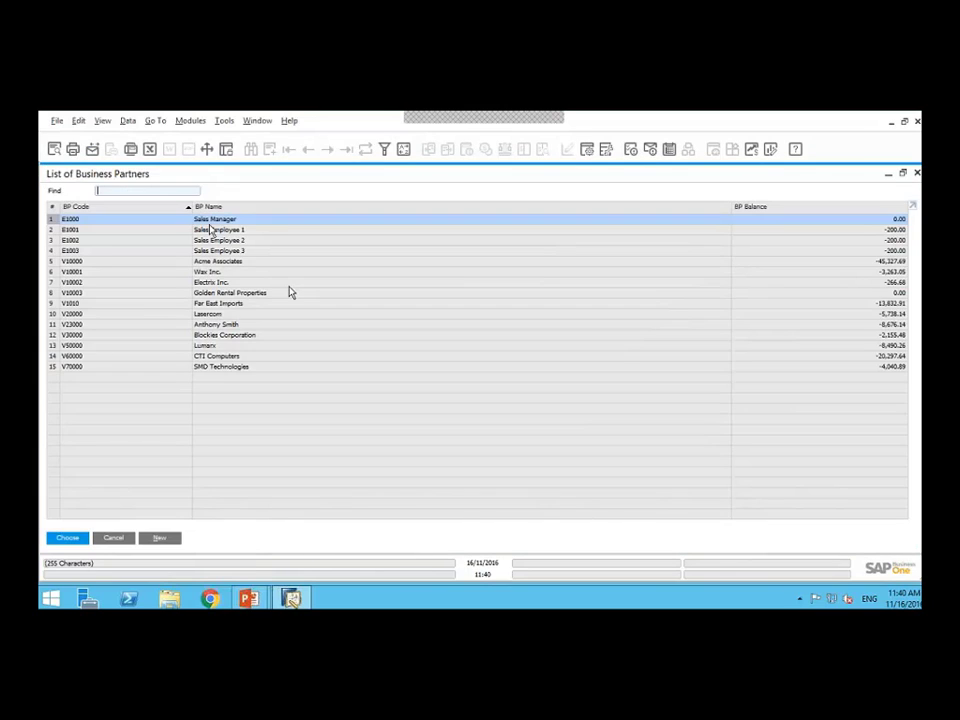
click(229, 263)
double_click(230, 265)
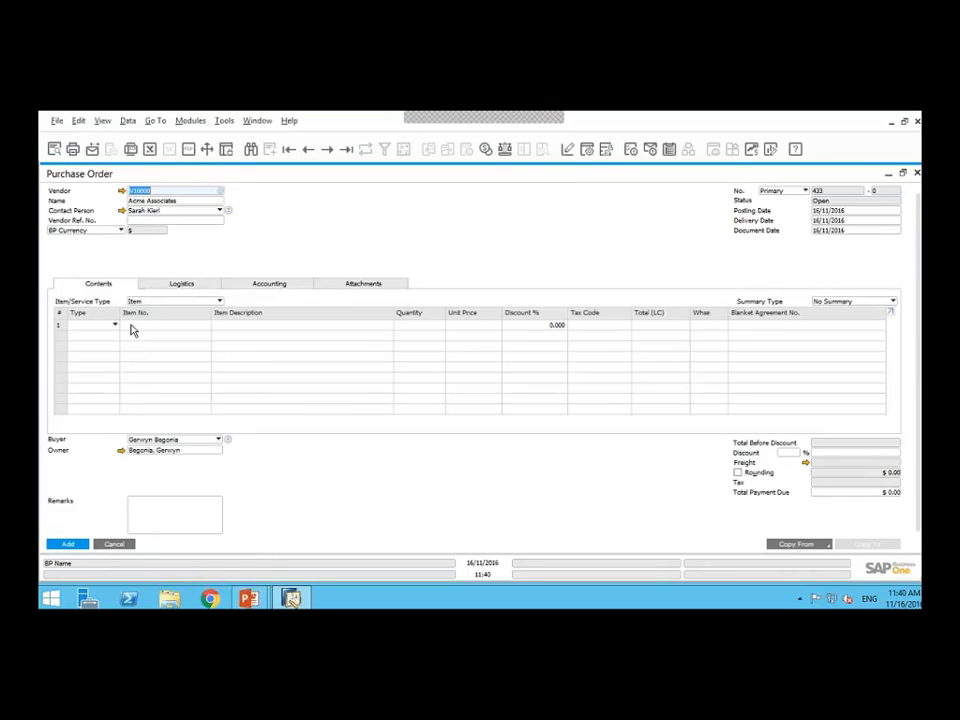
Add the items from I00008 through P10004 in the Items group to the purchase order as lines
click(132, 328)
key(Tab)
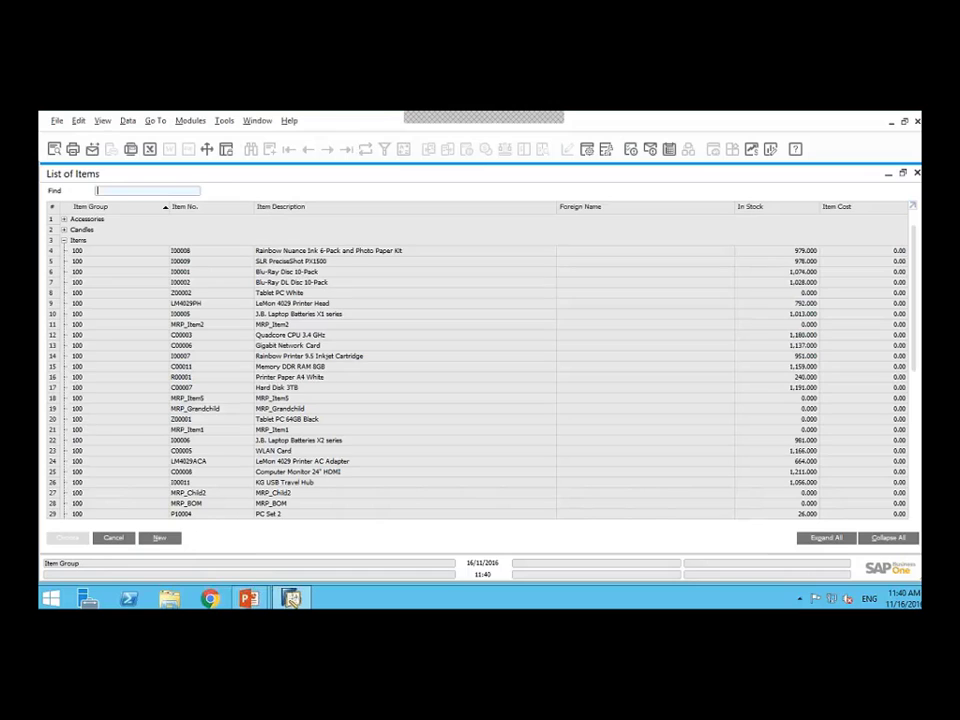
click(344, 514)
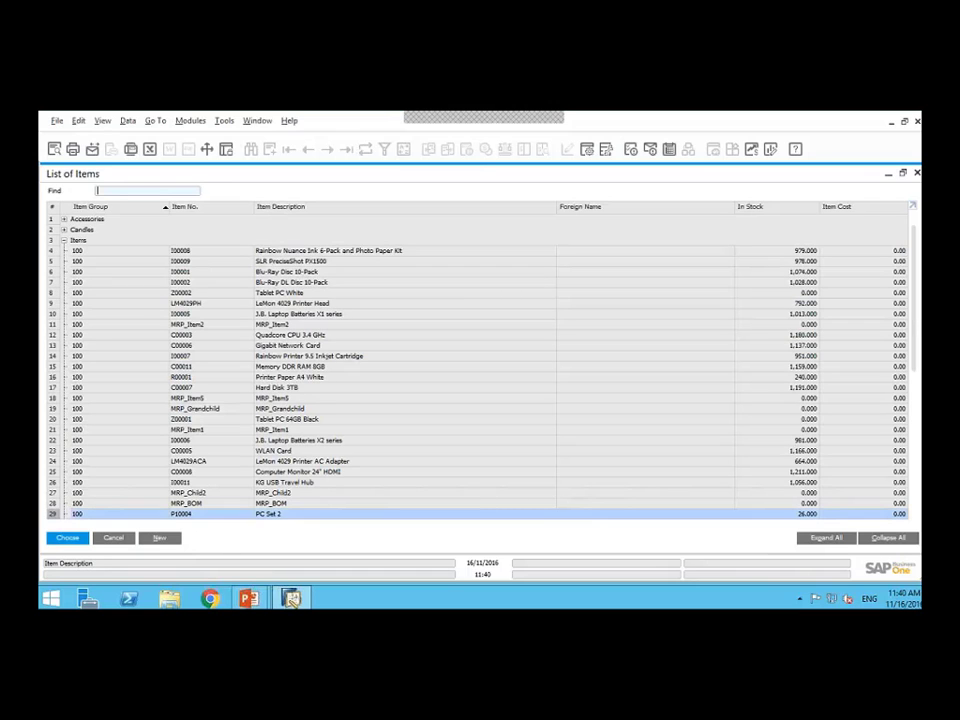
shift+click(340, 254)
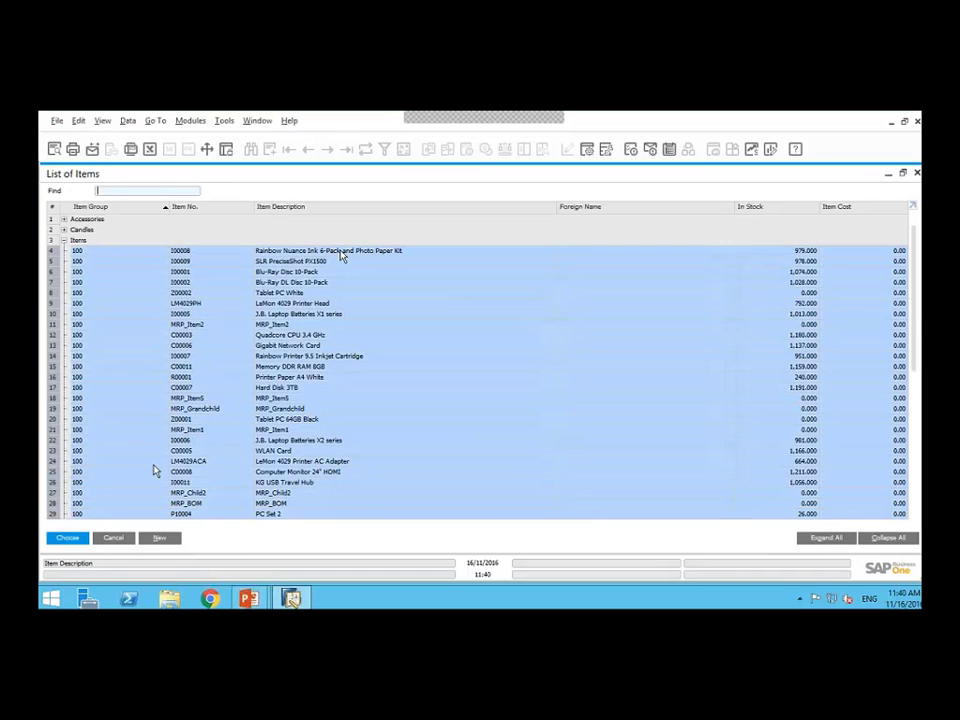
click(67, 539)
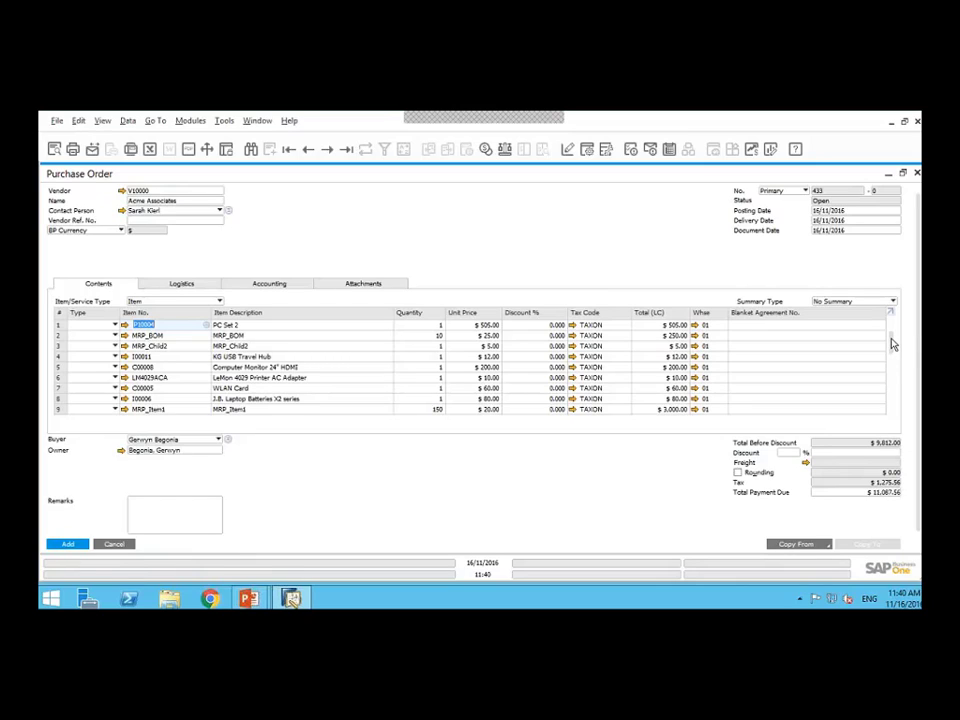
Save the purchase order as a draft and close the purchase order form
right_click(498, 461)
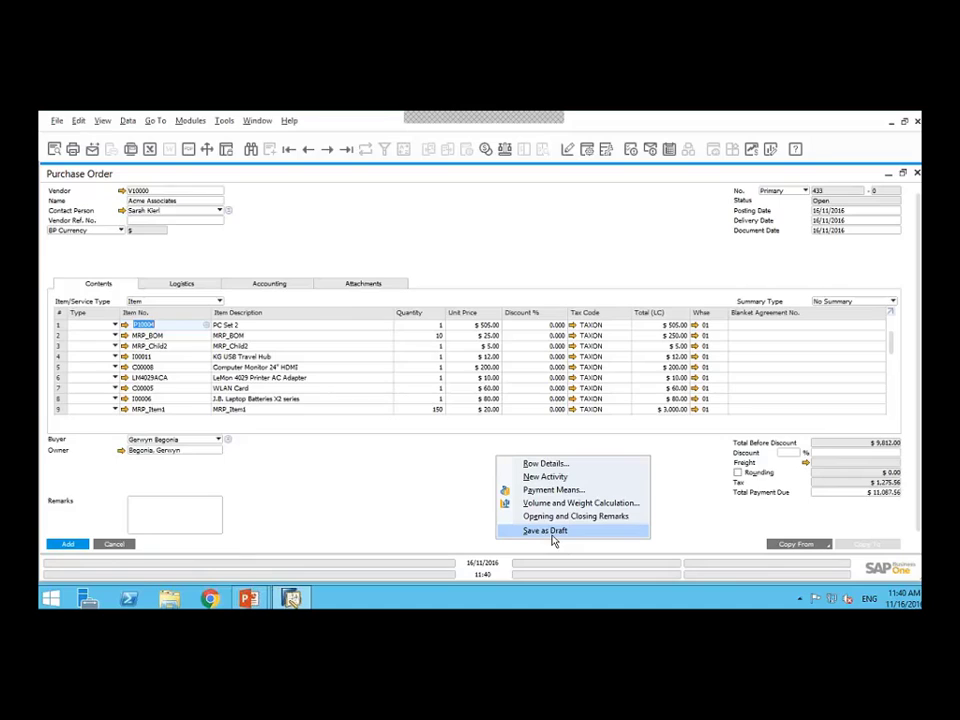
click(405, 511)
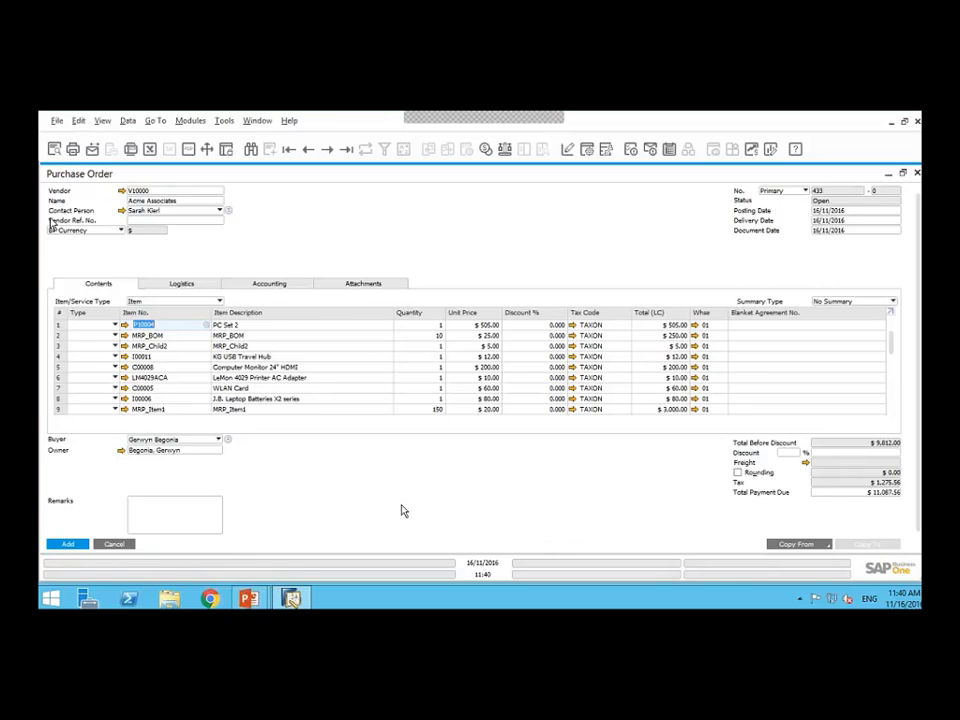
click(57, 121)
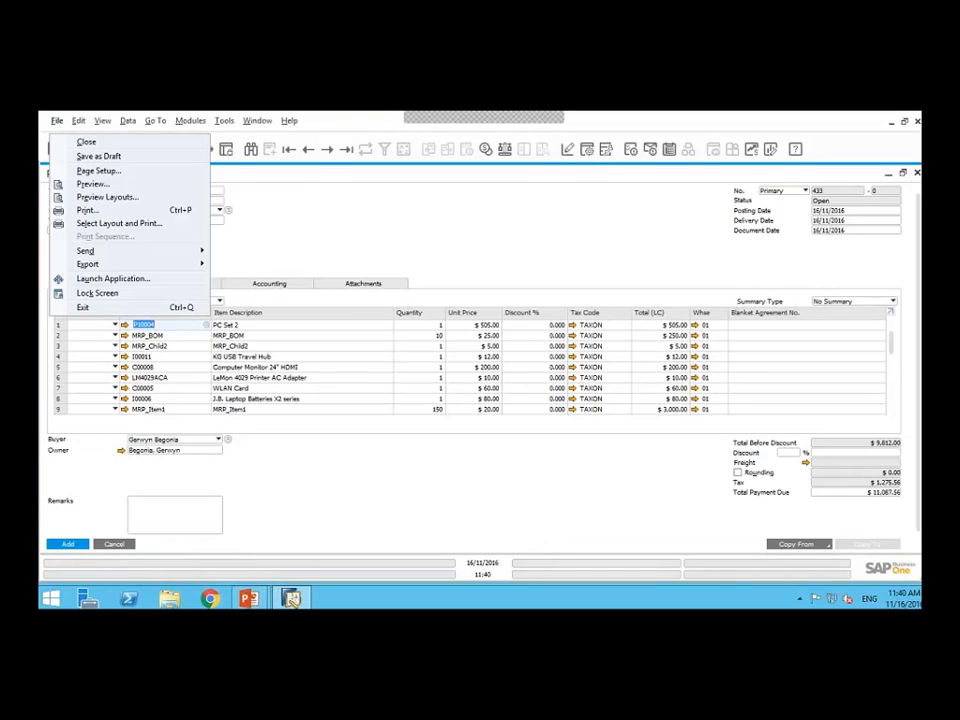
click(98, 157)
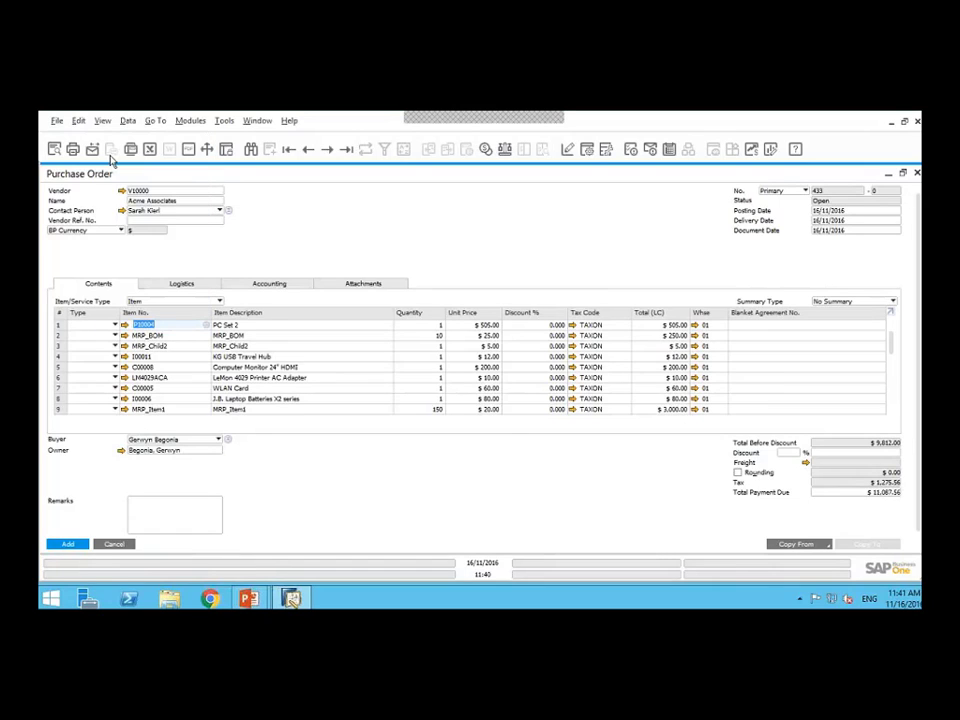
click(120, 546)
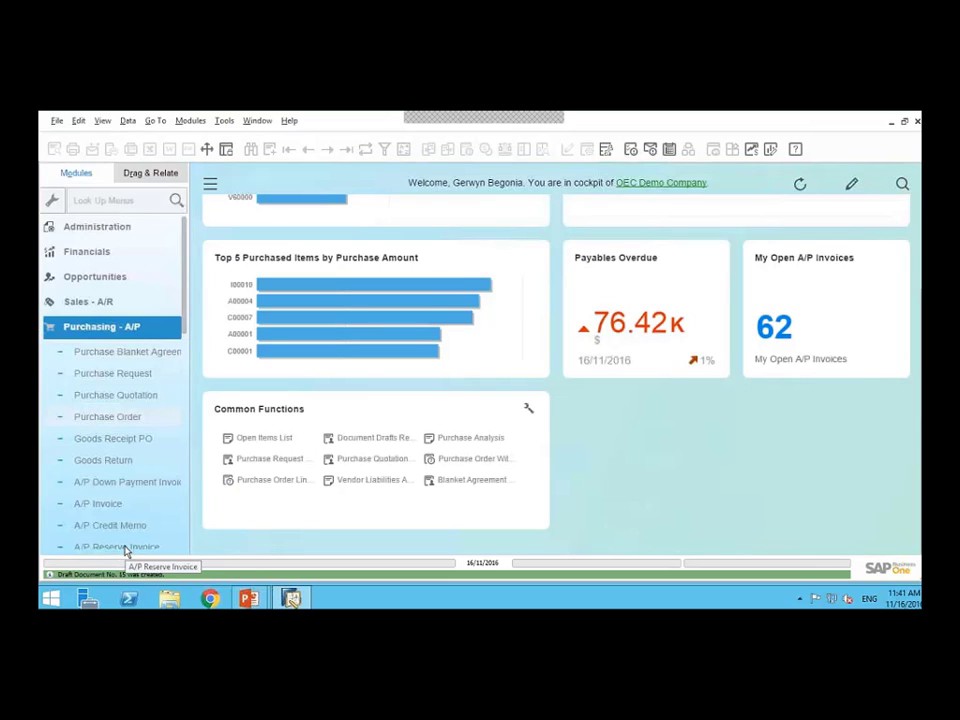
Open the selection criteria of the Document Drafts Report
click(170, 463)
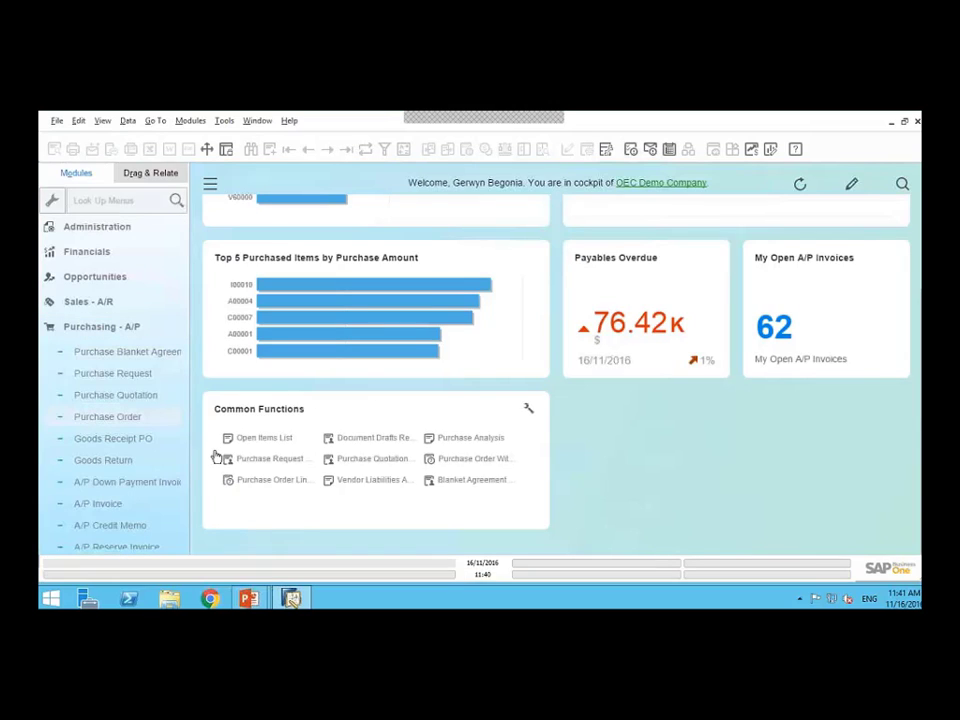
click(362, 440)
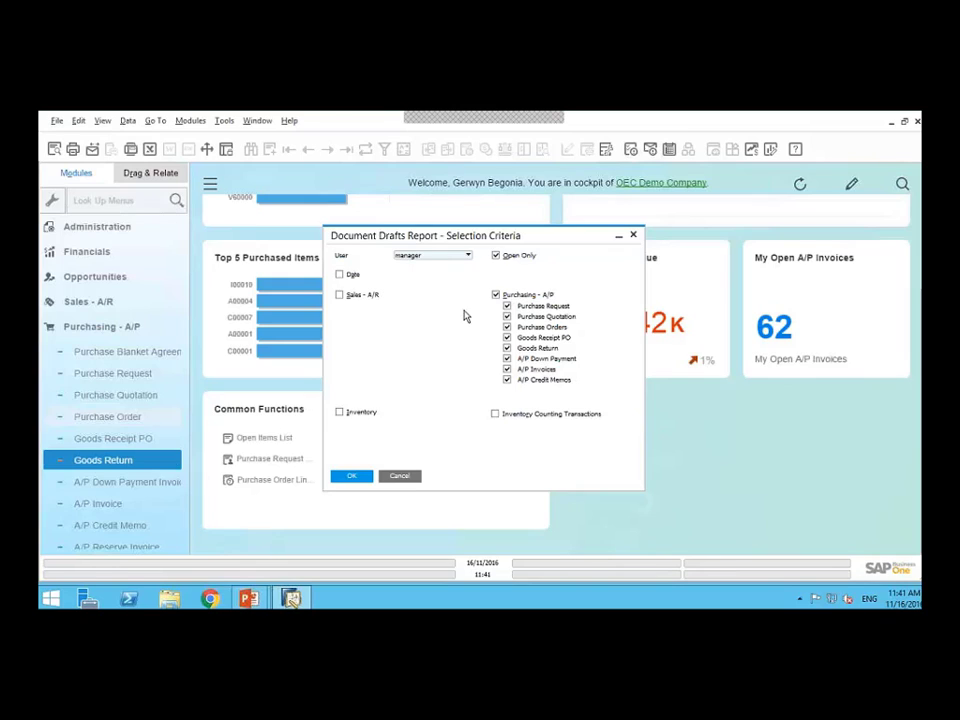
Try including the Sales - A/R and Inventory documents and toggling individual purchasing document types in the report criteria
click(340, 295)
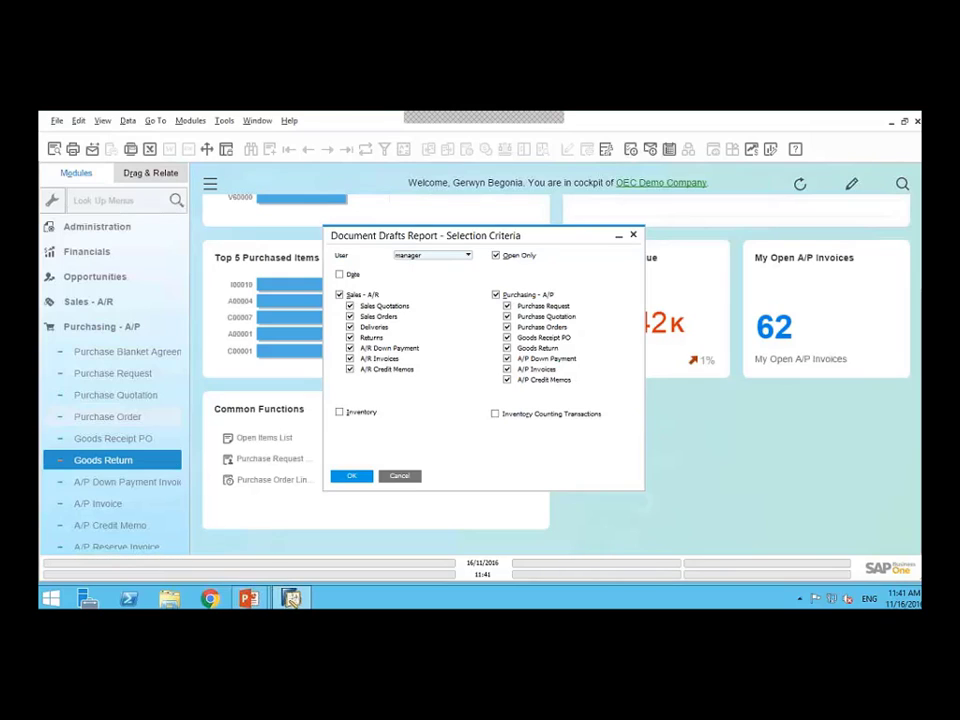
click(339, 412)
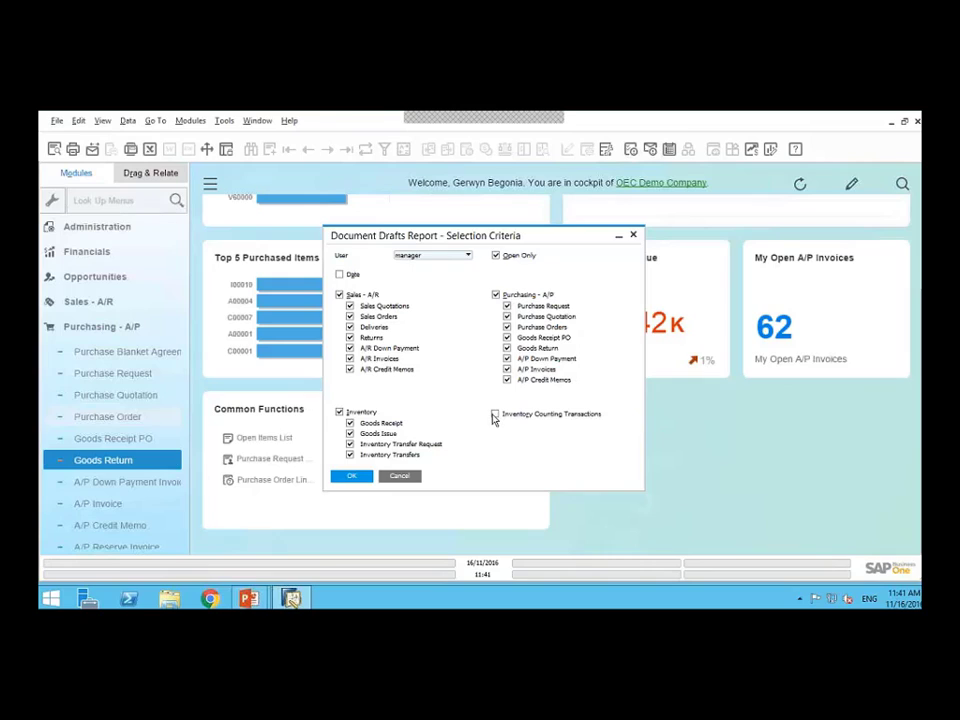
click(339, 412)
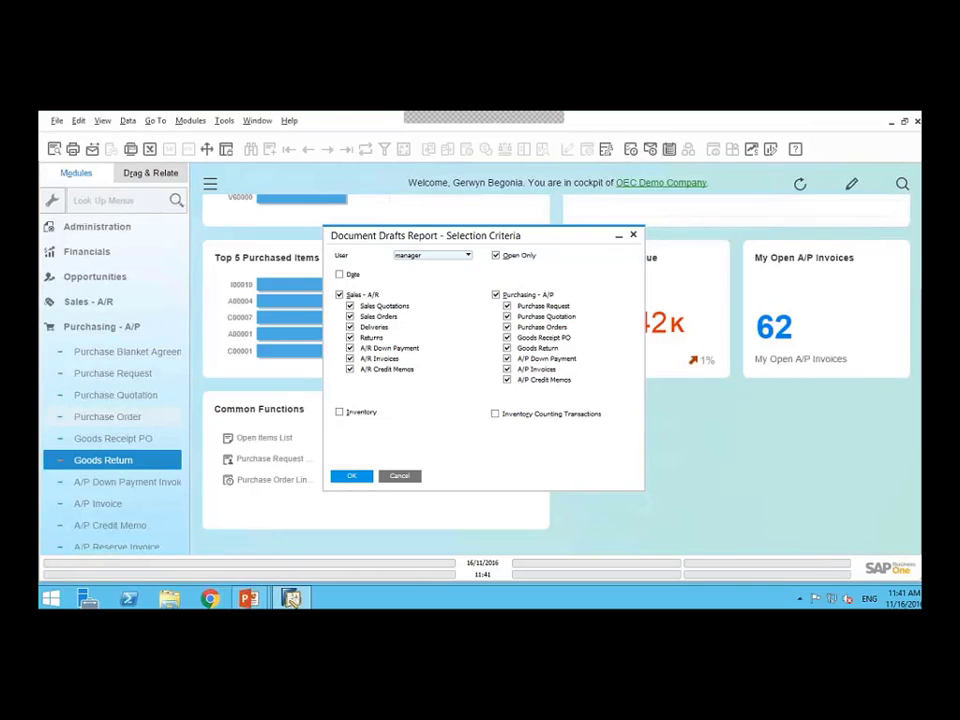
click(339, 294)
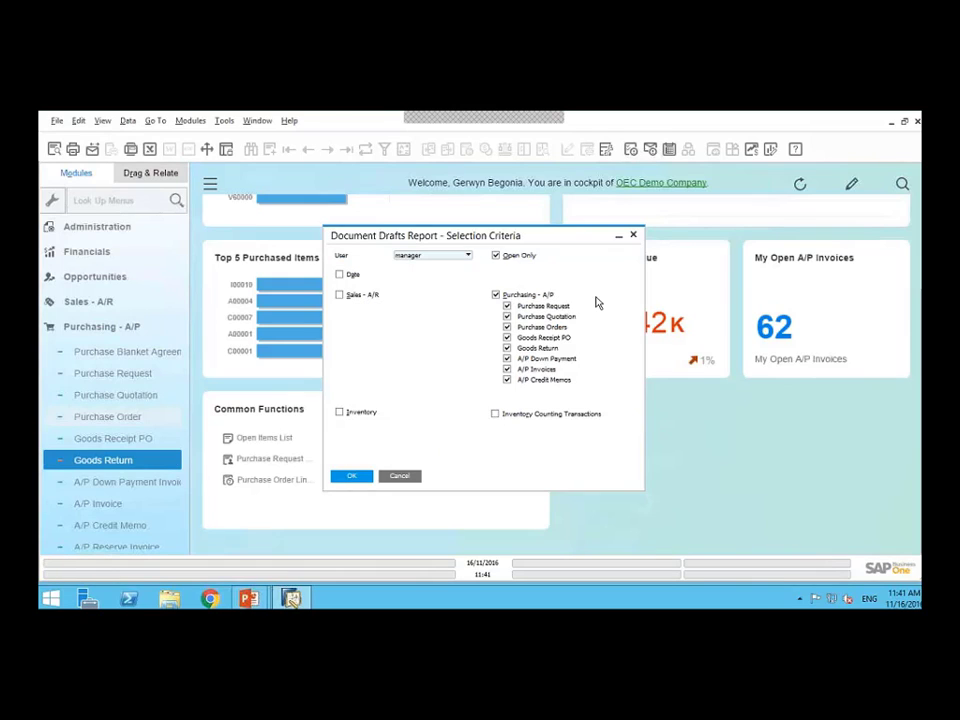
click(507, 307)
click(507, 380)
click(507, 380)
Run the Document Drafts Report for the user manager, limited to open Purchasing - A/P documents
click(443, 257)
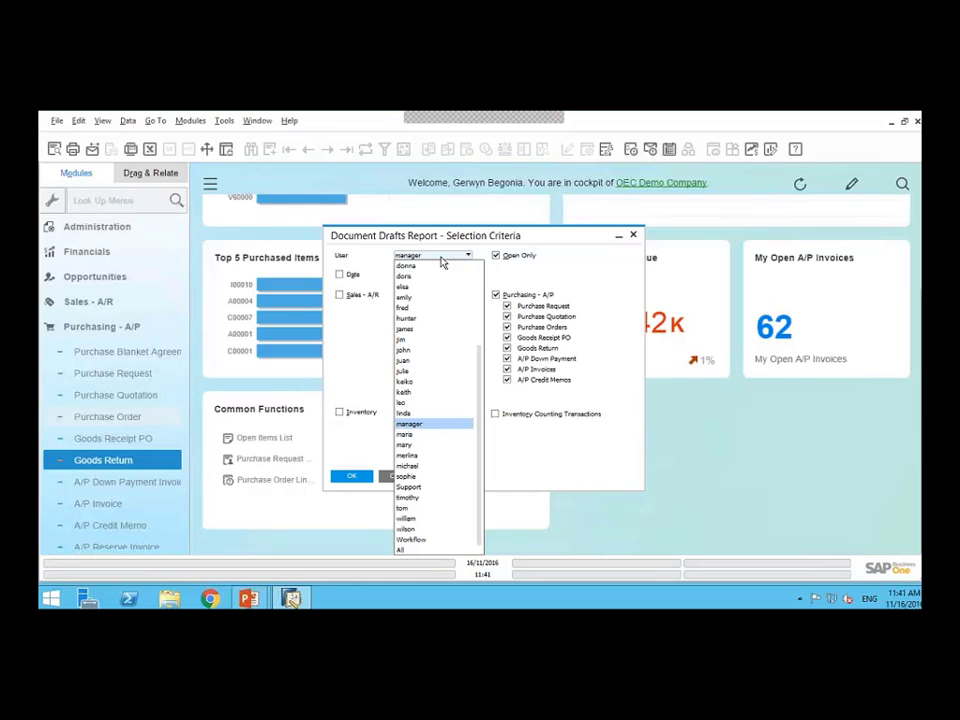
click(420, 424)
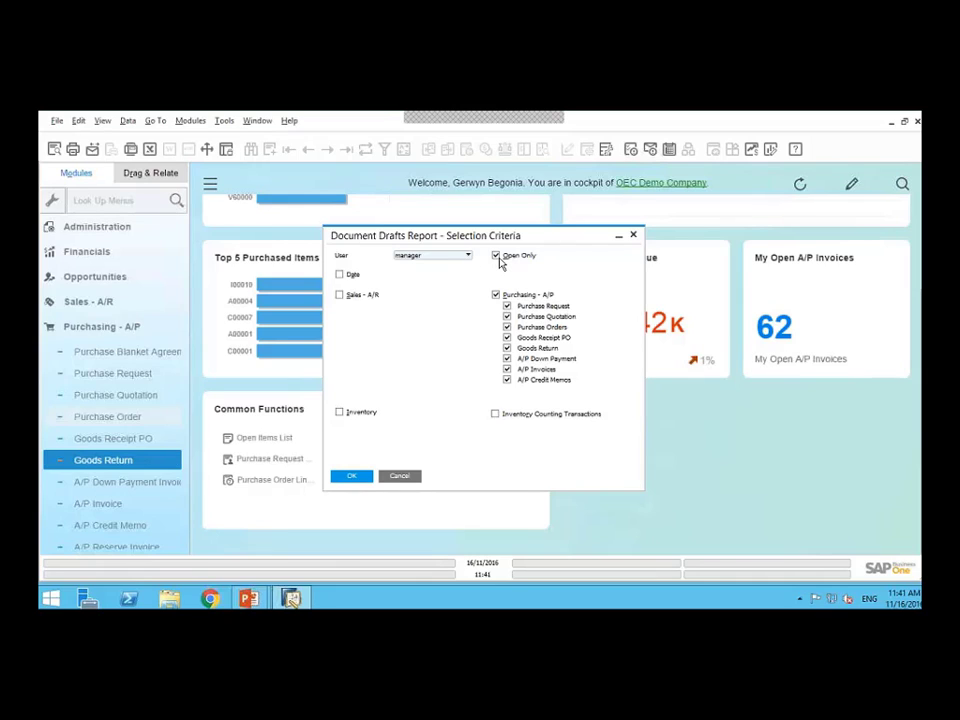
click(354, 478)
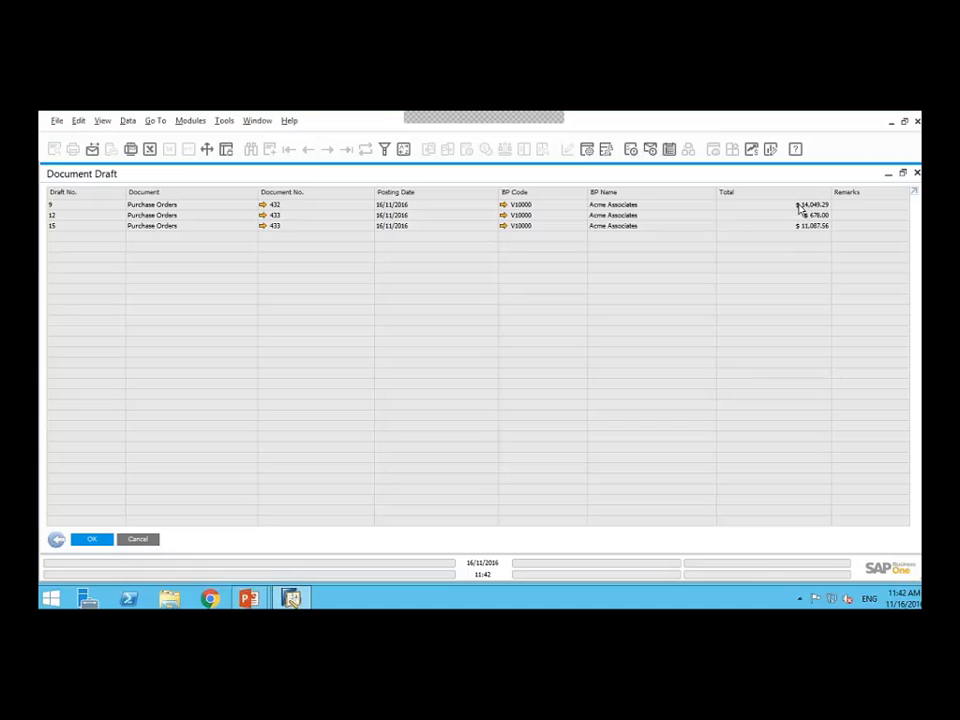
Open the $678.00 Acme Associates draft, add it as an actual purchase order, and return to the drafts list
click(263, 215)
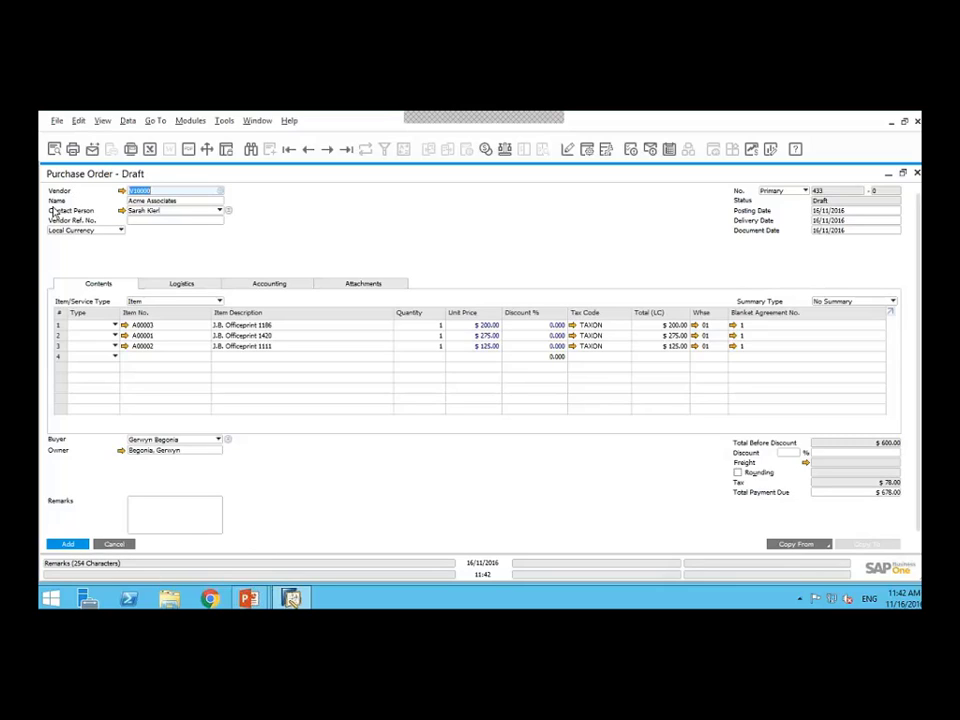
click(74, 546)
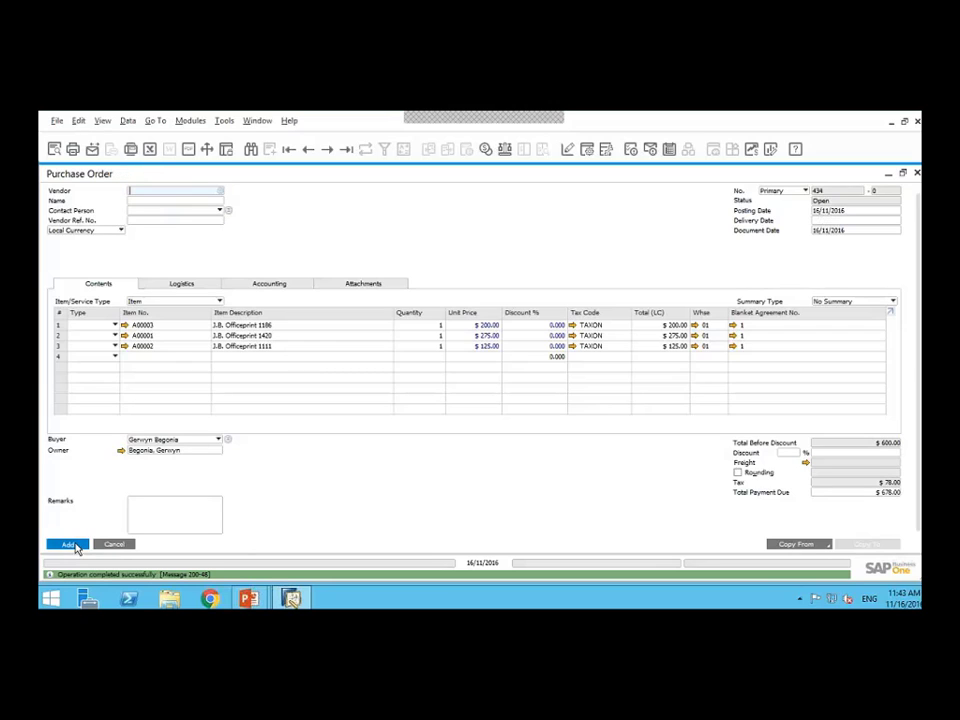
click(113, 546)
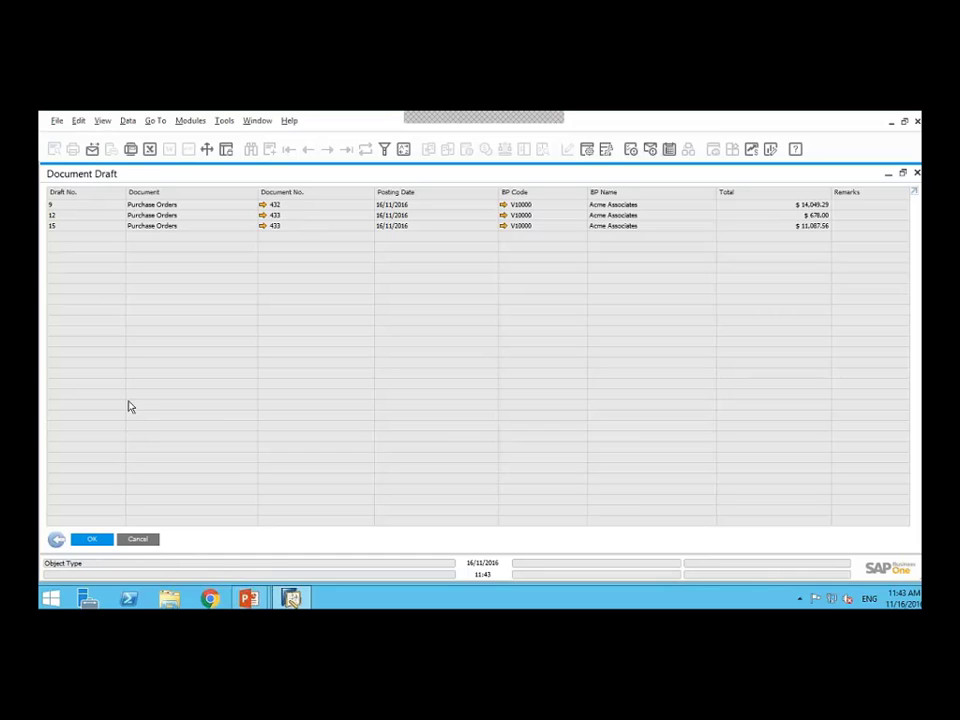
Examine the actions available for the $11,087.56 Acme Associates draft in the drafts list
click(78, 228)
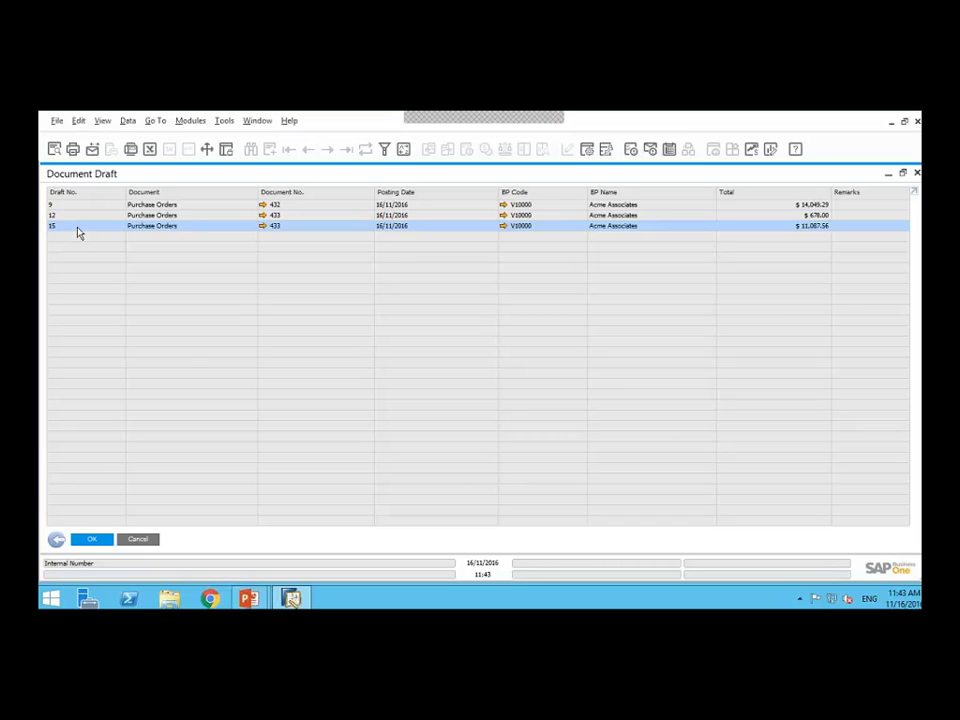
right_click(79, 233)
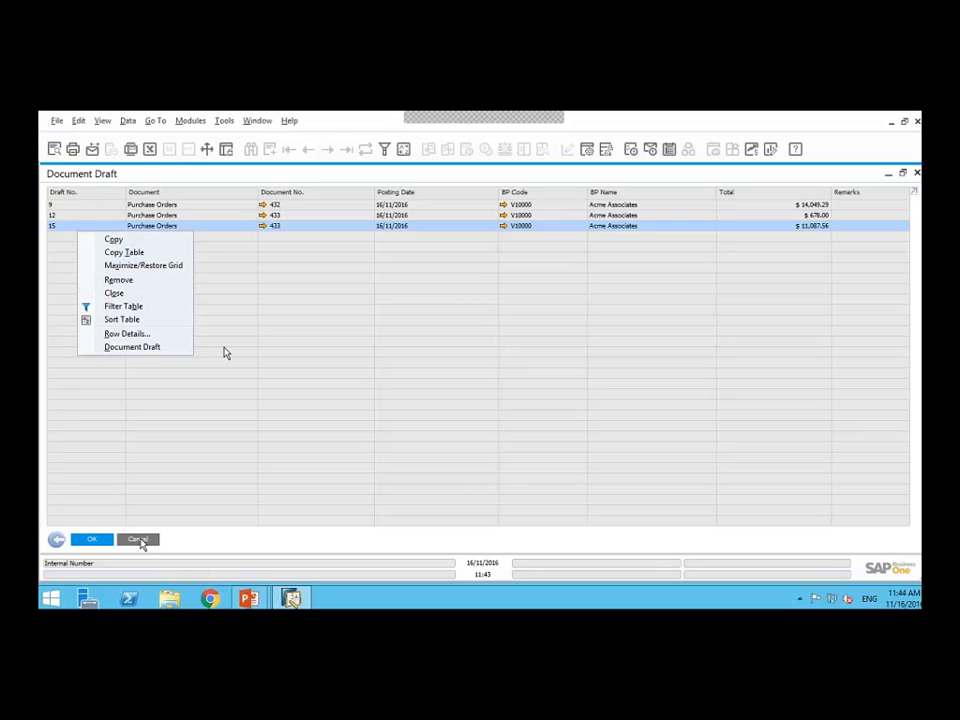
Remove the $11,087.56 Acme Associates draft from the drafts list, update the list and close it
click(145, 283)
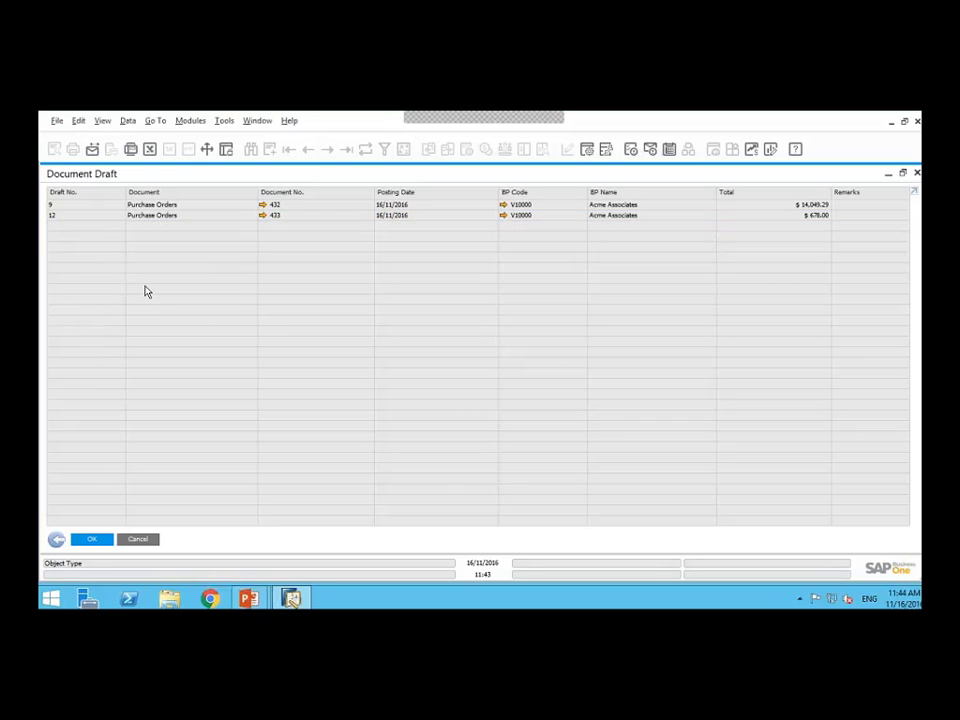
click(96, 541)
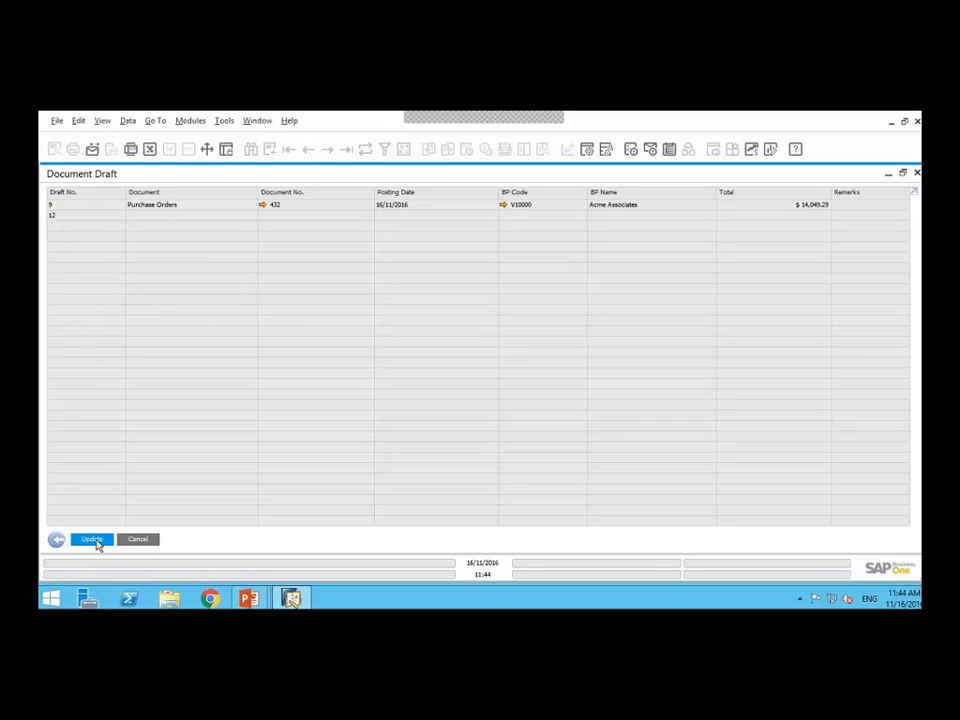
click(96, 541)
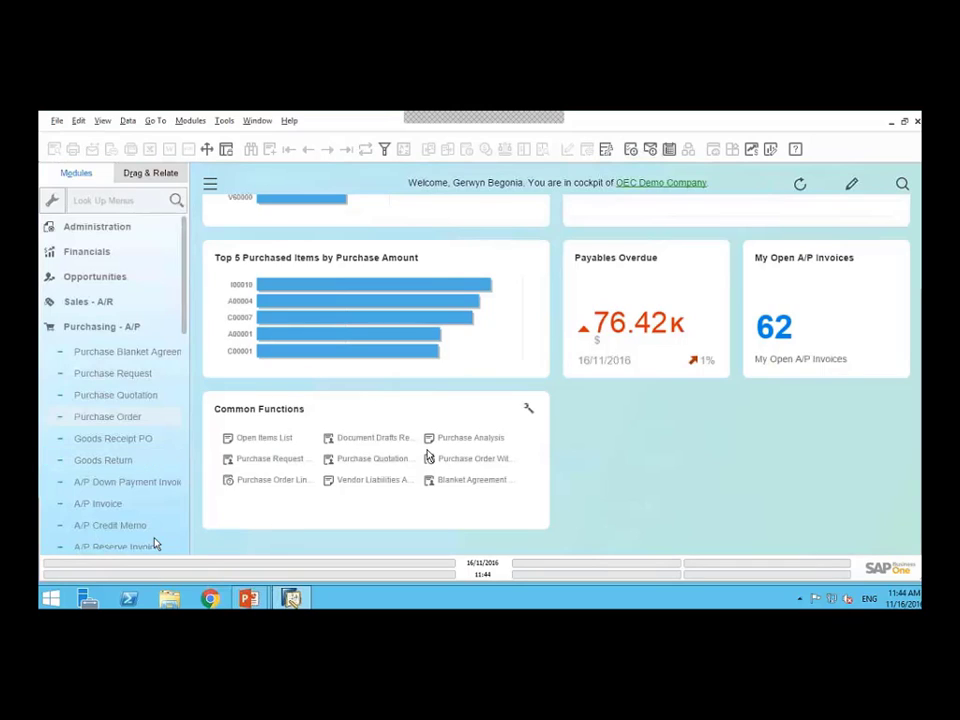
Rerun the Document Drafts Report for the user manager's open Purchasing - A/P documents, and return to its selection criteria
click(396, 442)
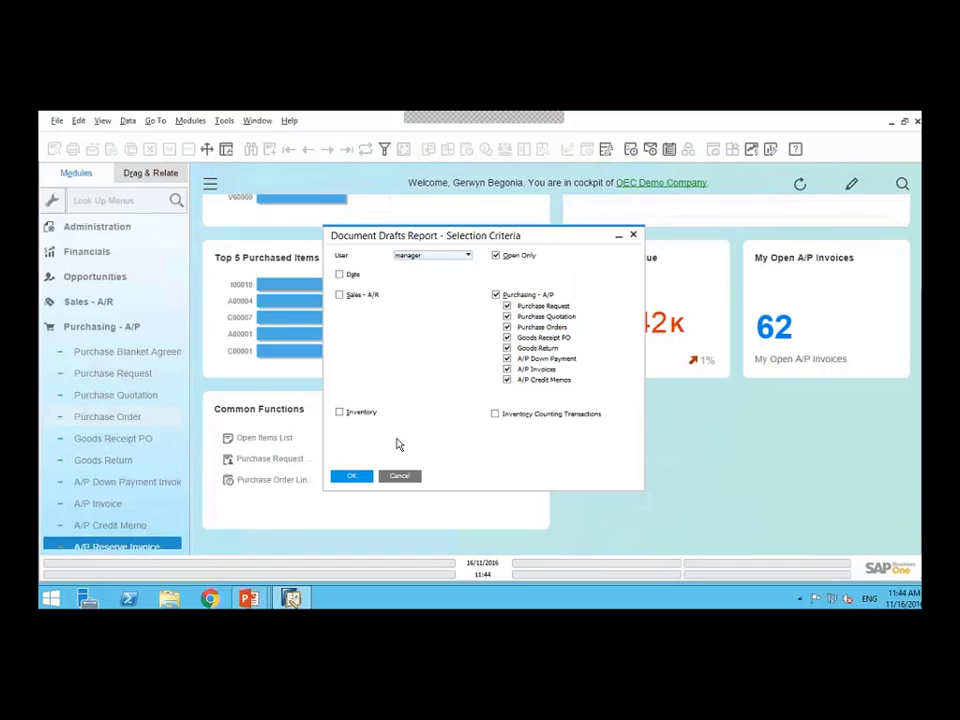
click(351, 476)
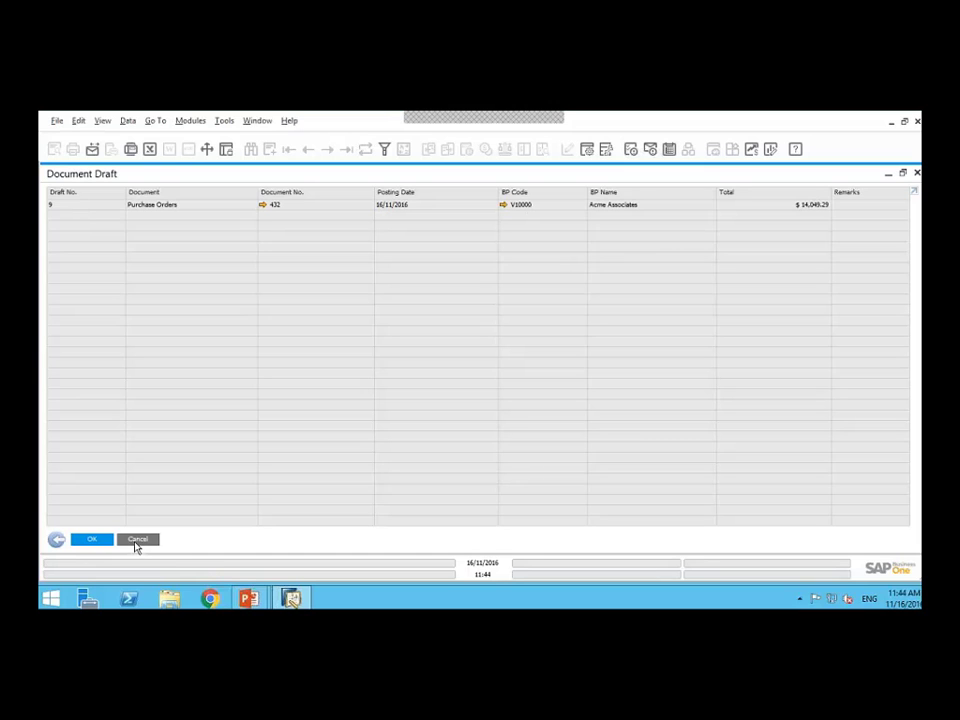
click(55, 539)
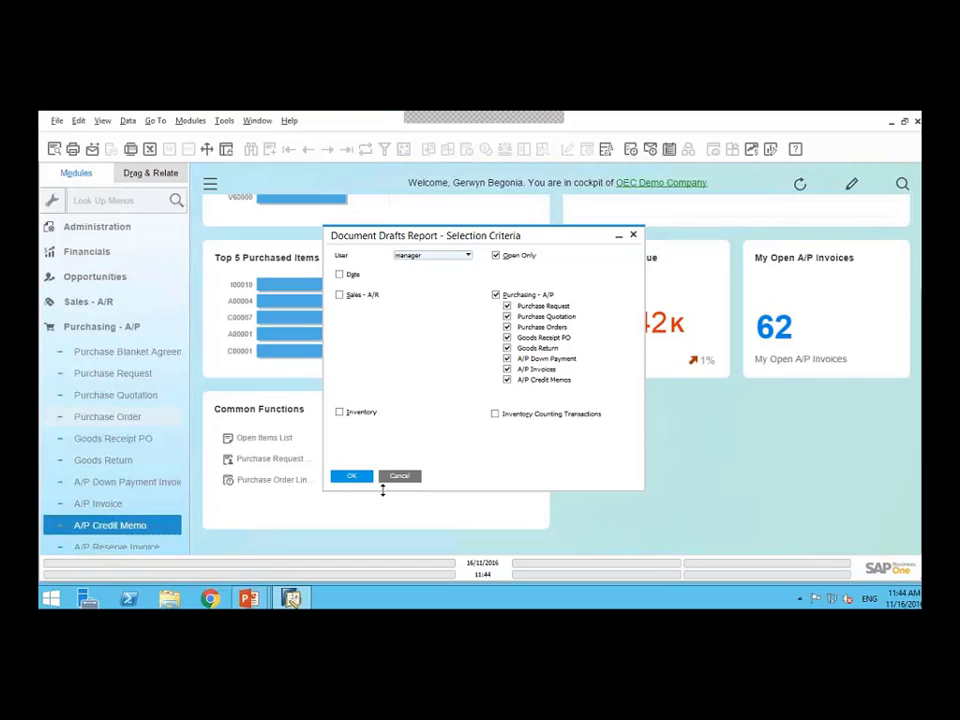
Switch to the PowerPoint presentation, advance to the Purchase Analysis slide, and switch back to SAP Business One
key(alt+Tab)
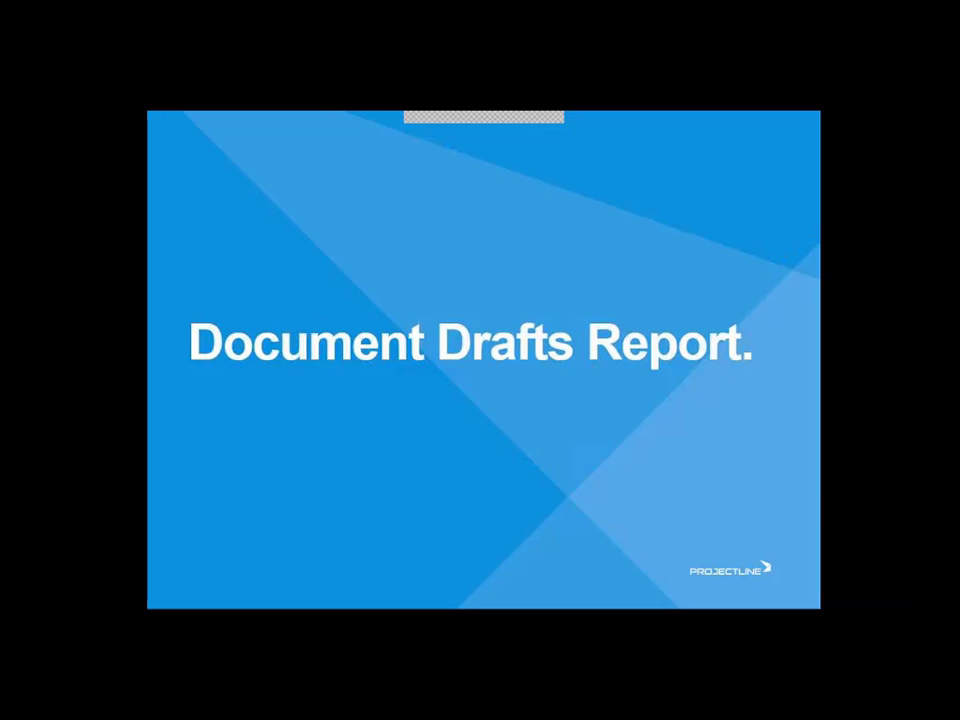
key(Right)
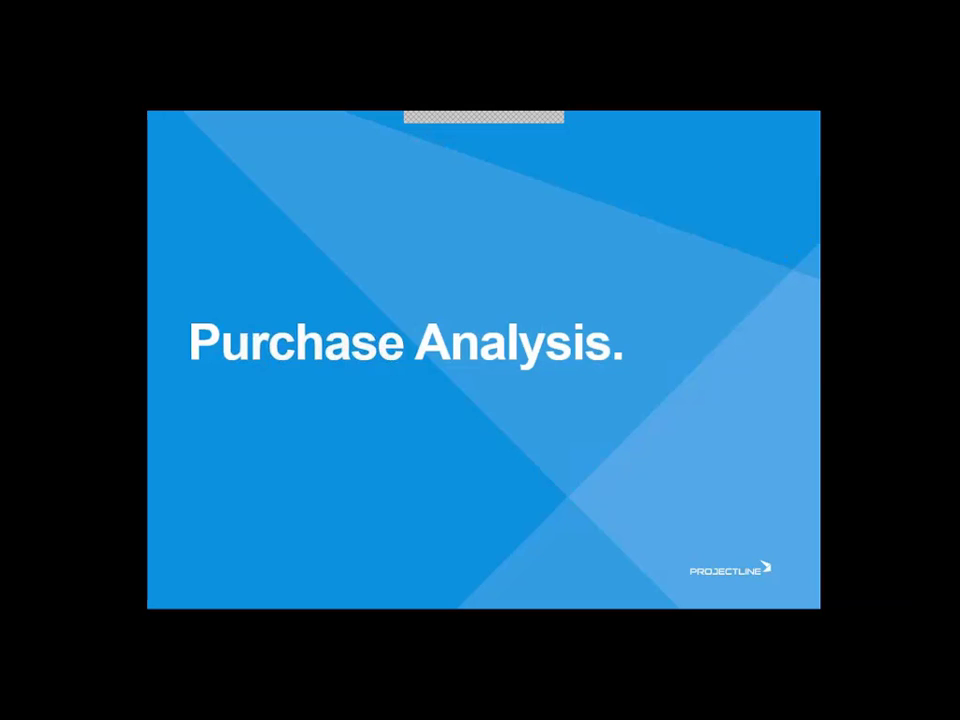
key(alt+Tab)
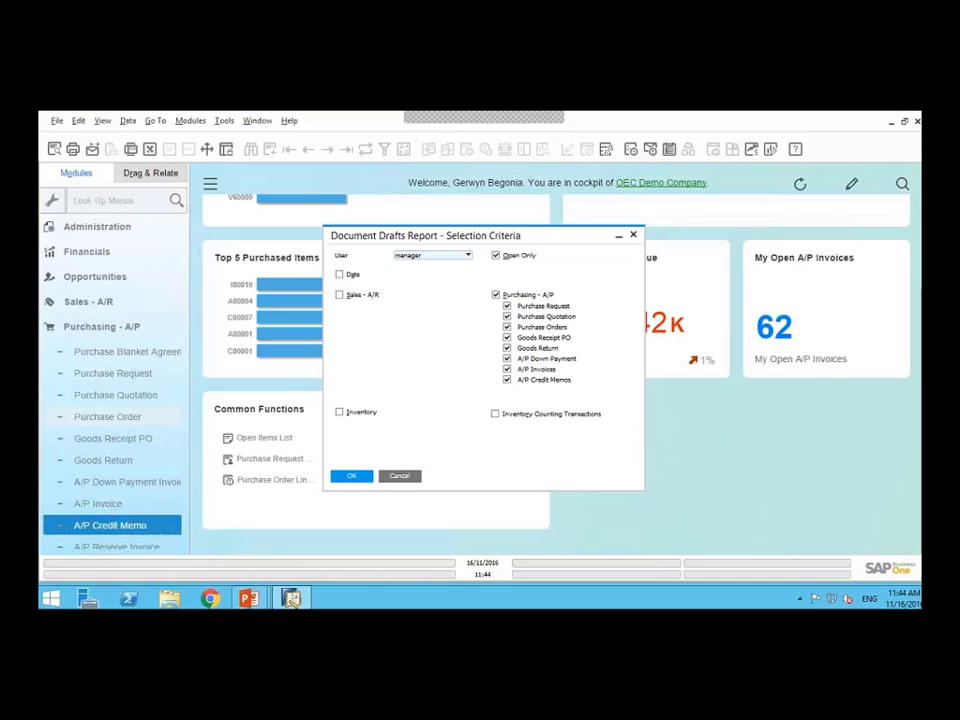
Close the drafts report criteria, open Purchase Analysis, and compare its criteria for vendors, items and buyers, ending on vendors
click(400, 477)
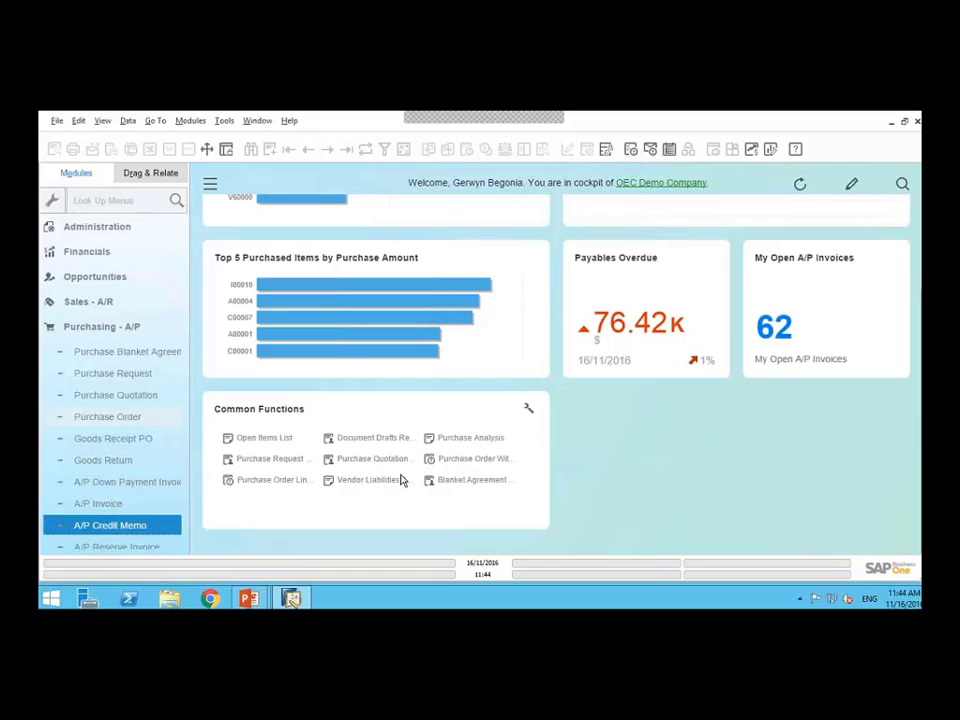
click(466, 443)
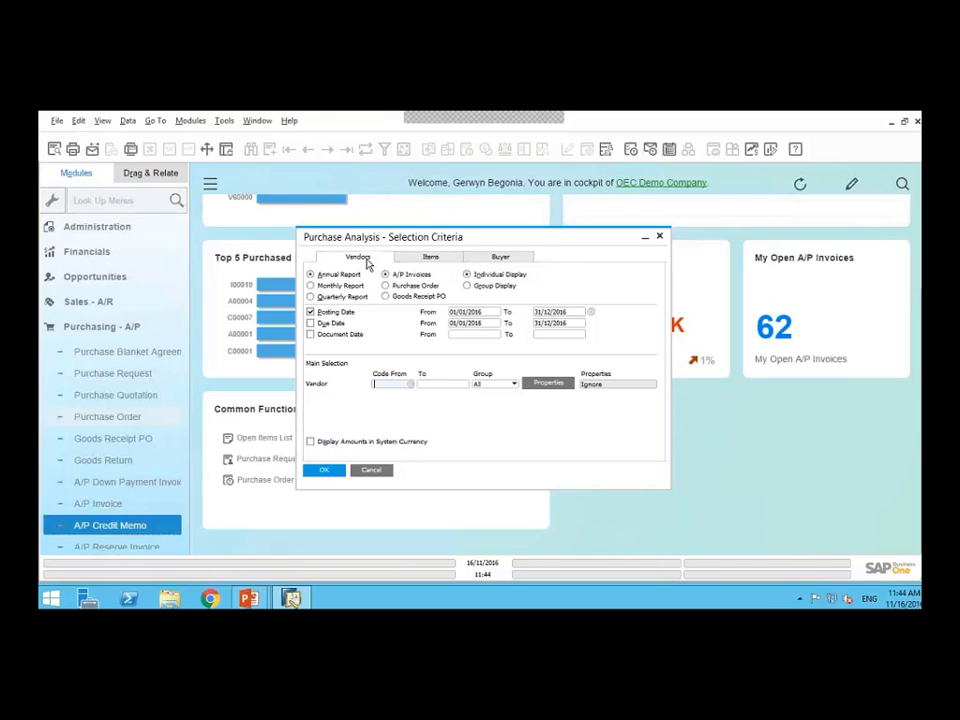
click(436, 260)
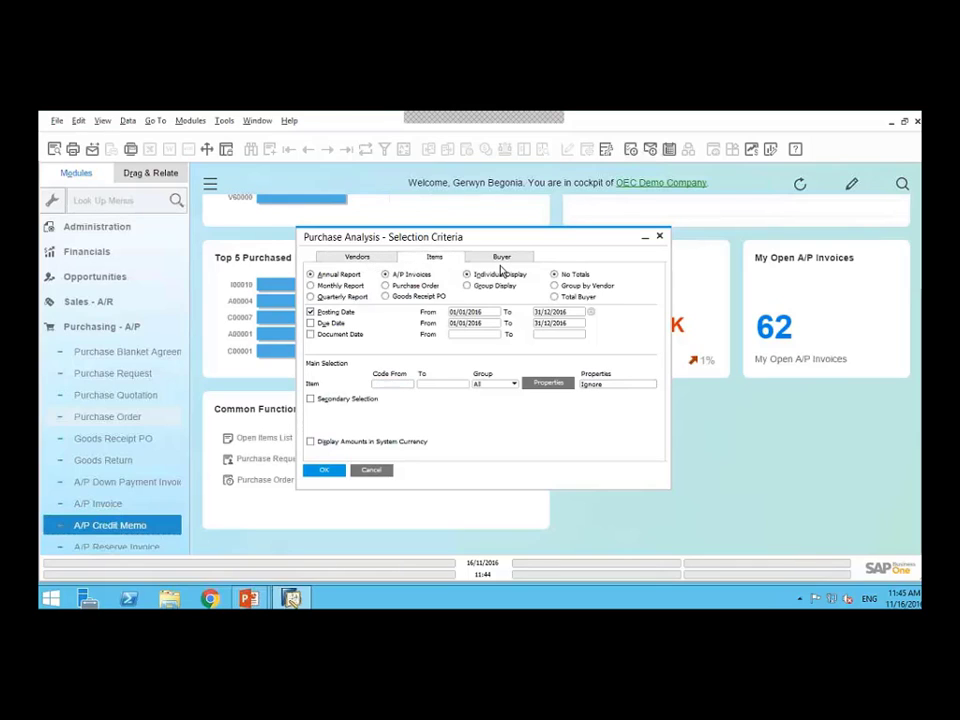
click(504, 264)
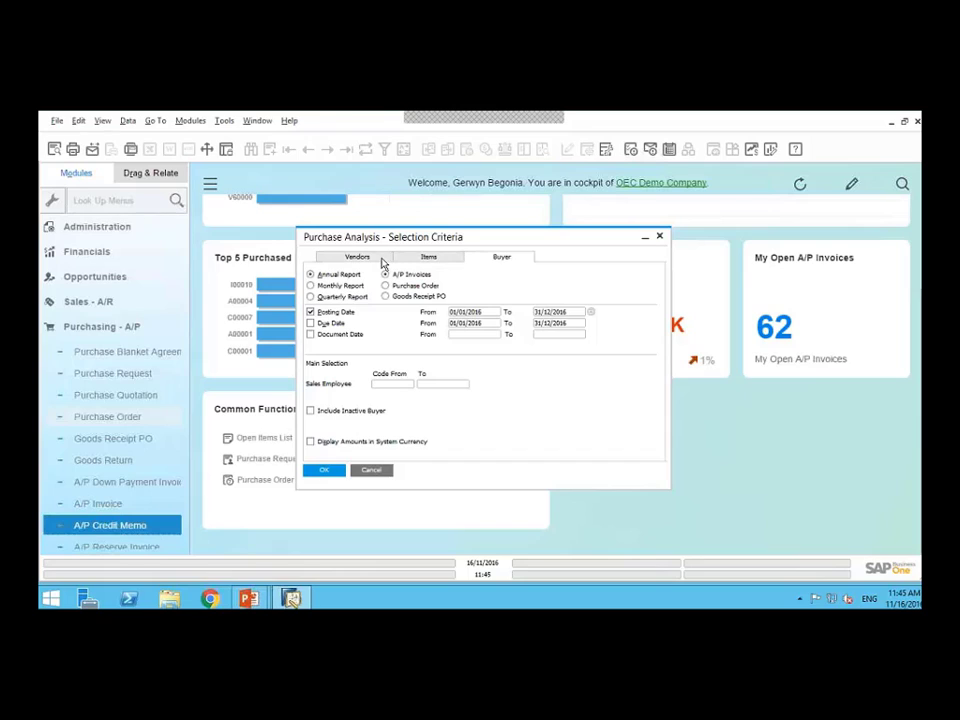
click(378, 262)
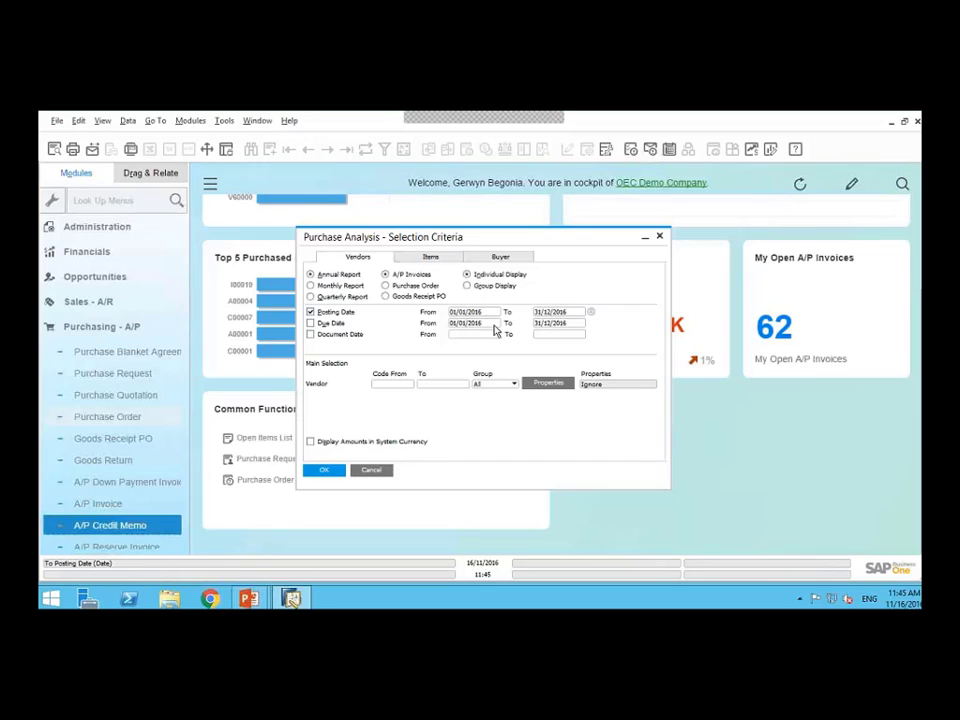
Look up the business partners available as the starting vendor code, and close the list without choosing one
click(409, 386)
key(Tab)
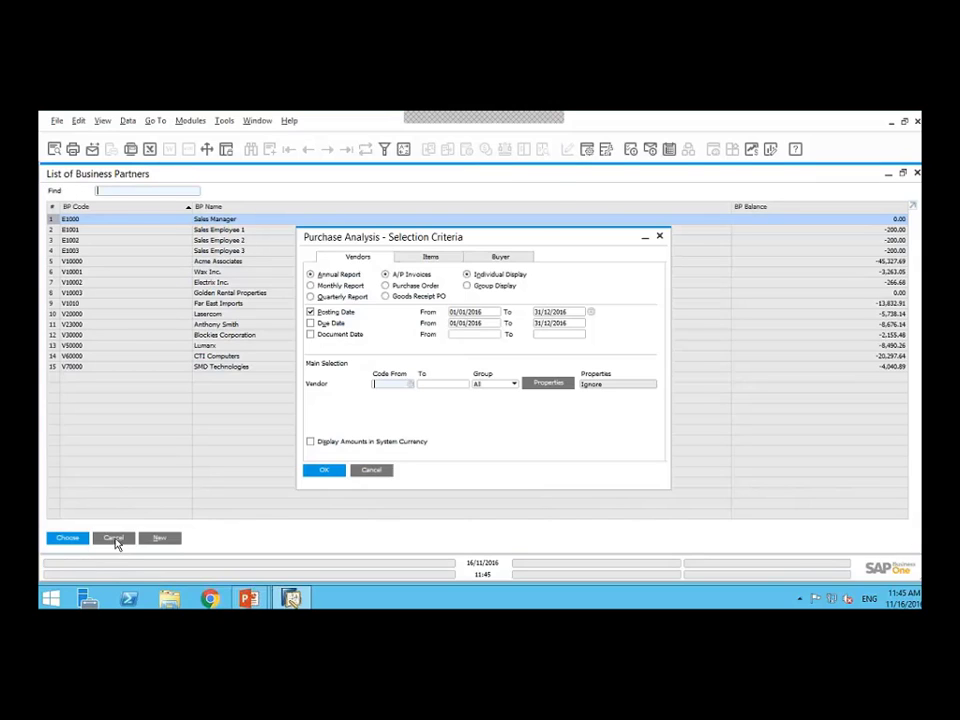
click(113, 538)
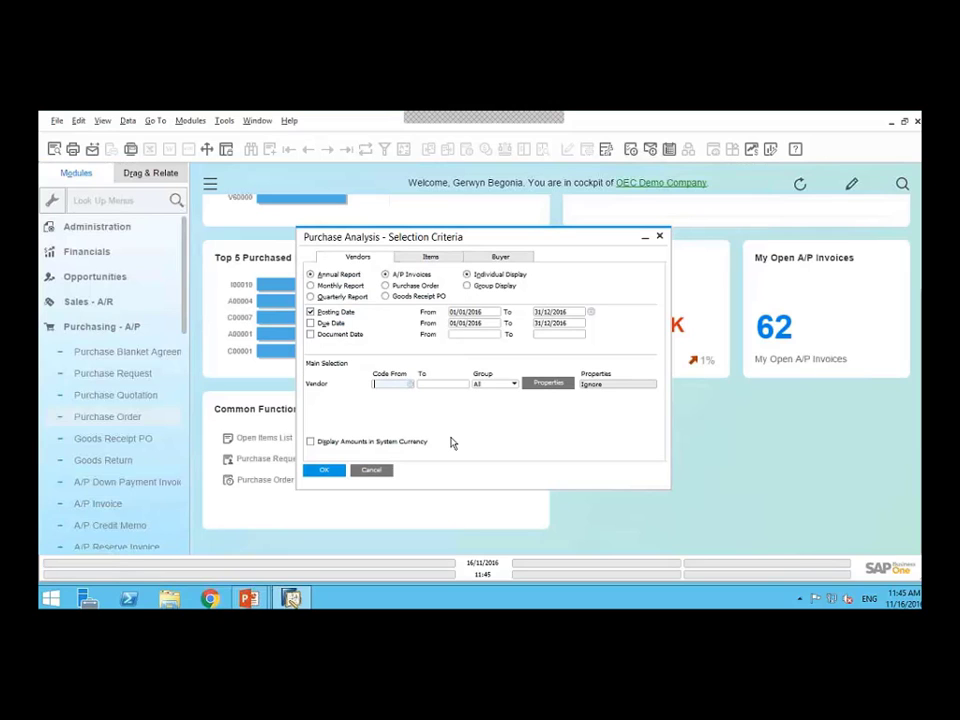
Run the annual A/P invoice purchase analysis for vendor group All, with posting dates from 01/01/2016 to 31/12/2016
click(508, 389)
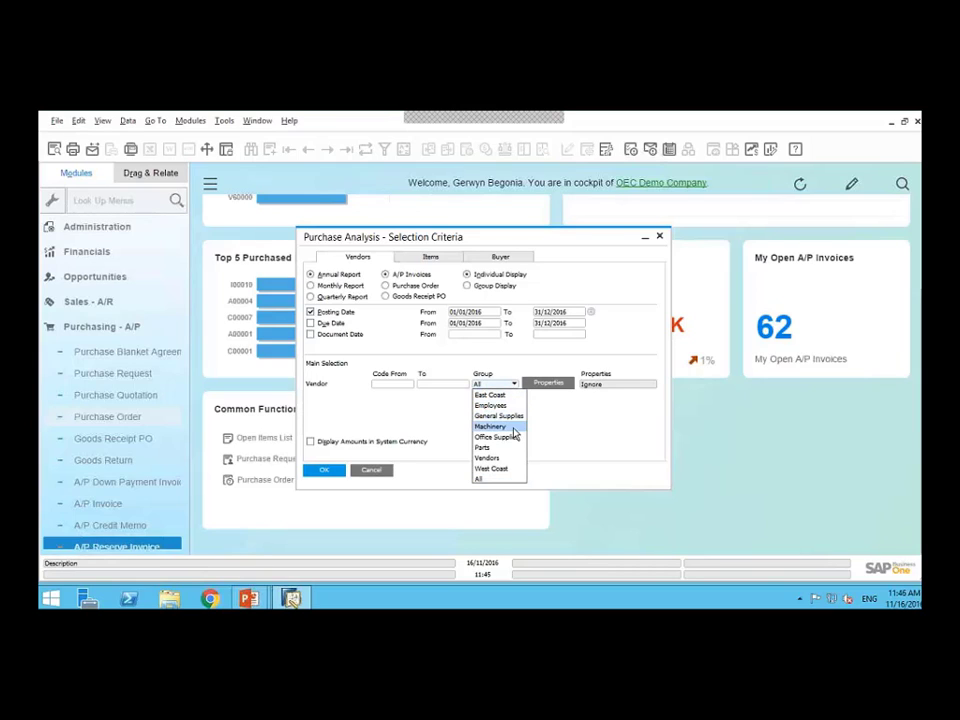
click(482, 486)
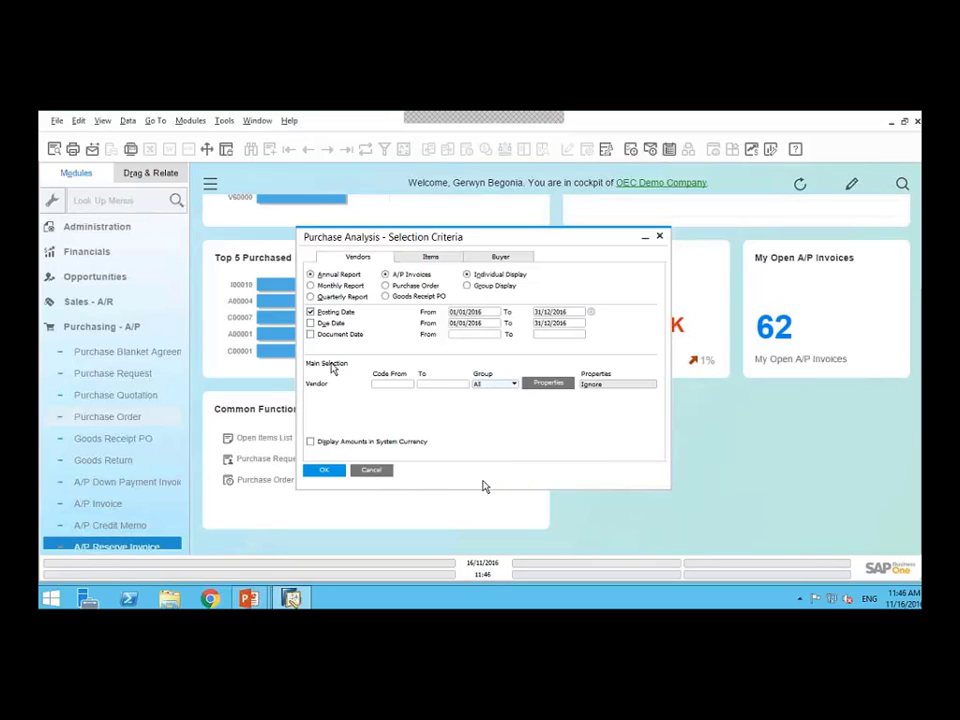
click(323, 468)
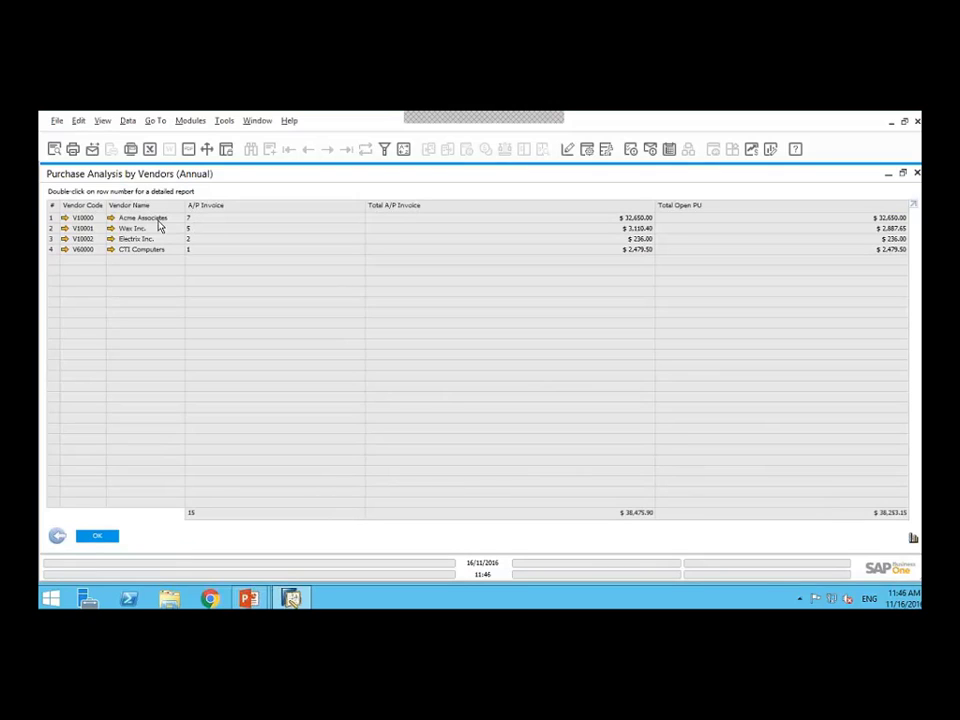
Examine the vendor rows of the annual analysis and open the detailed report for Acme Associates
mouse_move(125, 222)
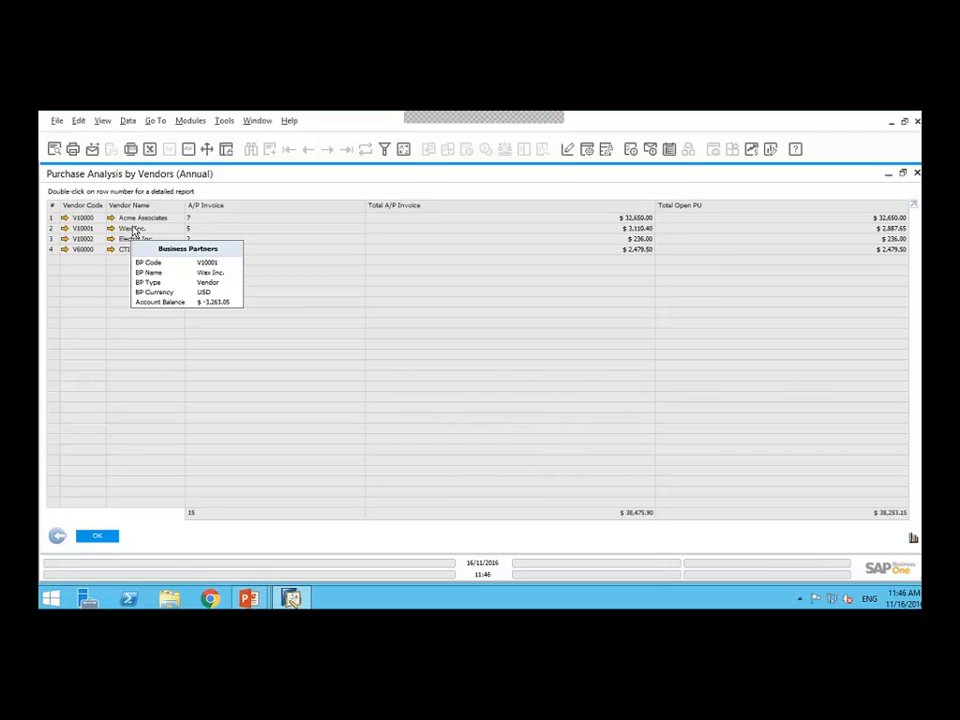
click(51, 218)
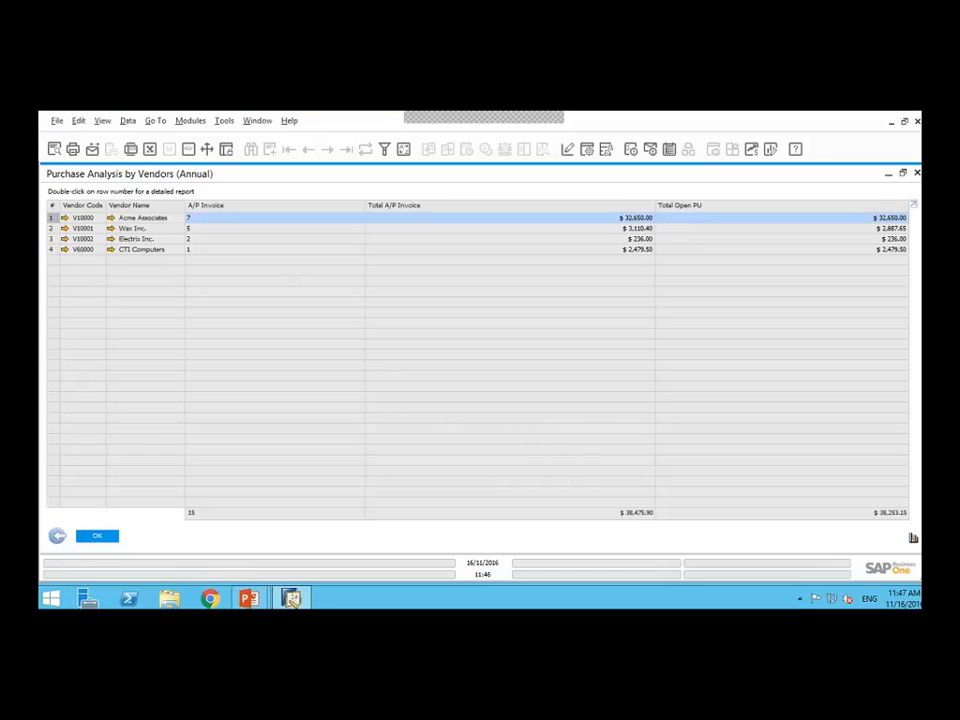
click(52, 229)
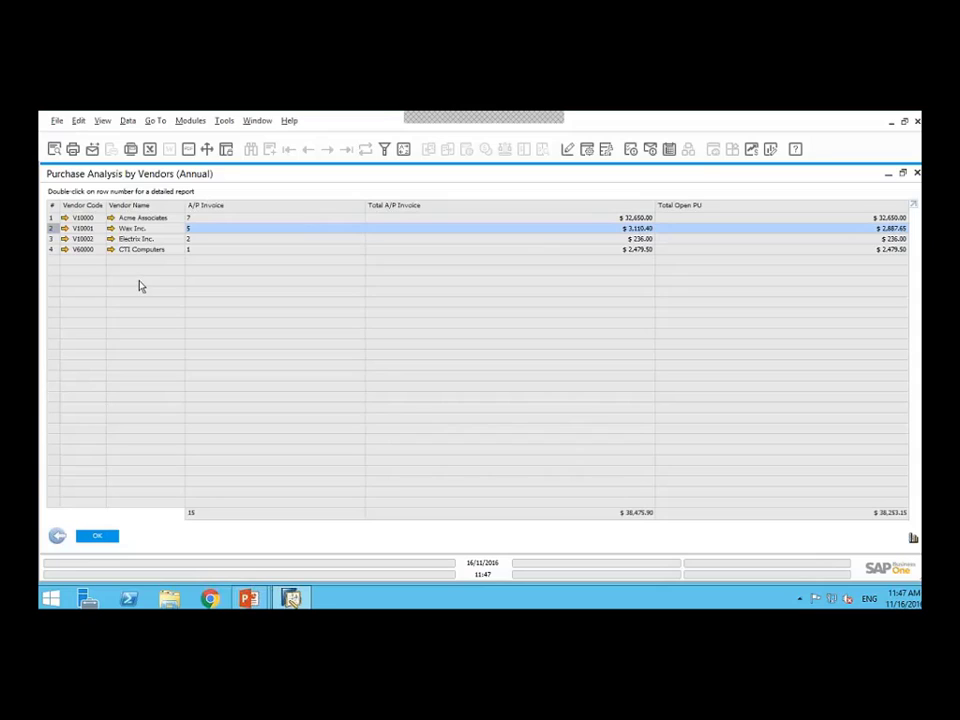
click(52, 217)
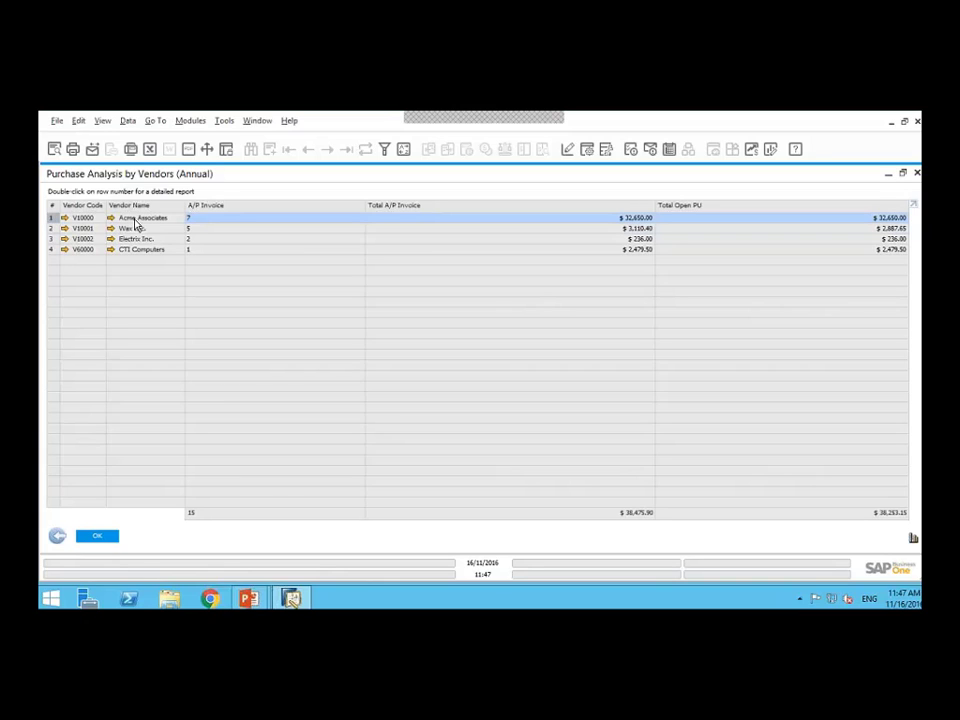
double_click(51, 220)
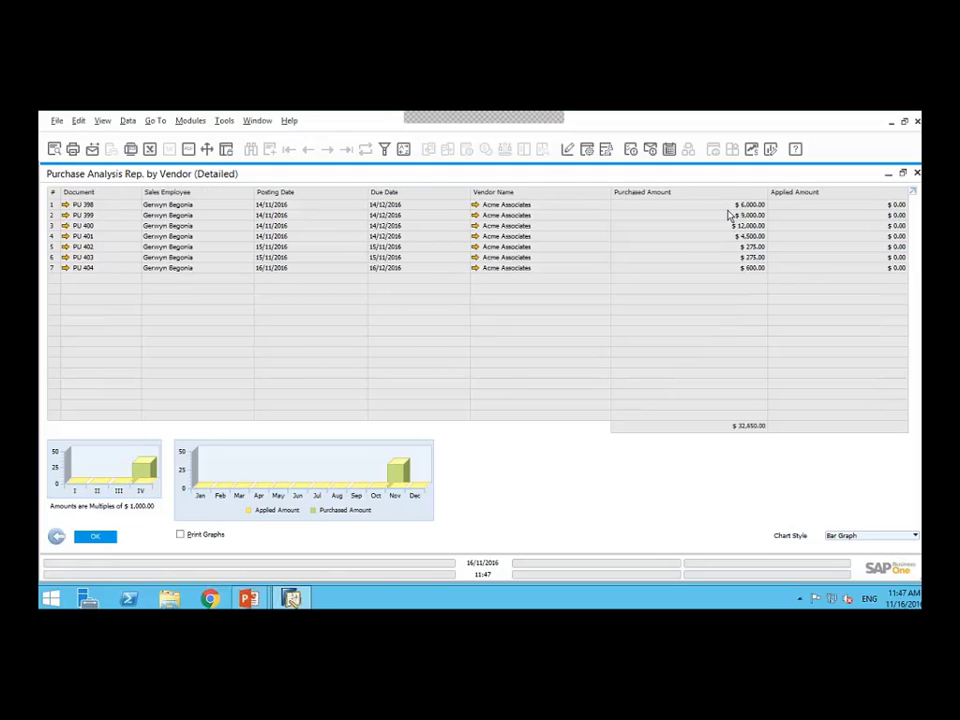
Set the detailed vendor report's chart style to Spline Graph, and return to the Purchase Analysis selection criteria
click(58, 206)
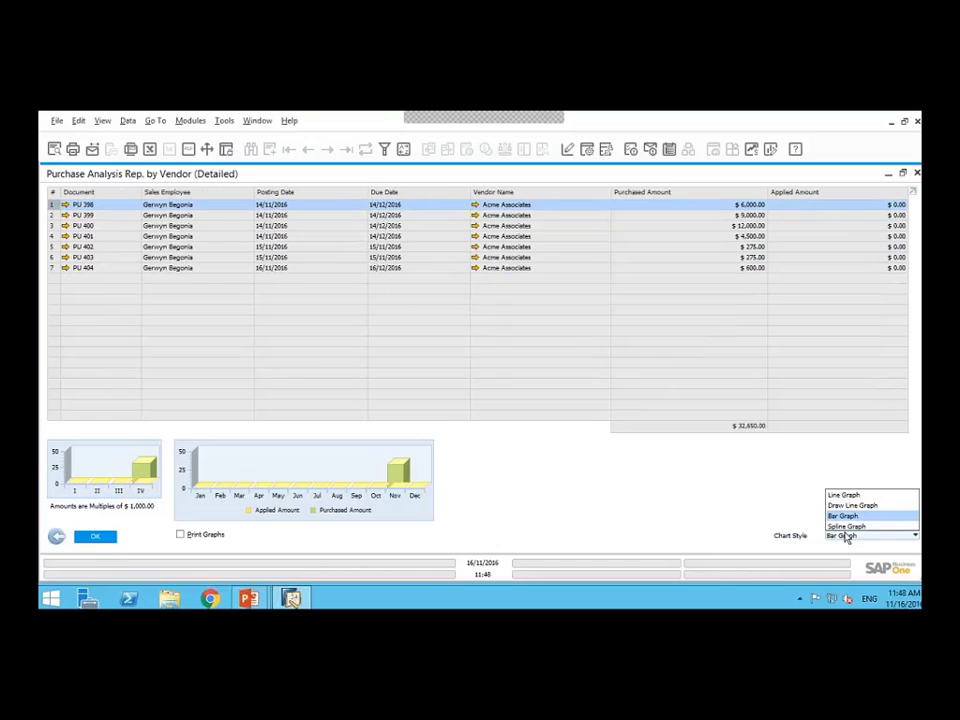
click(845, 527)
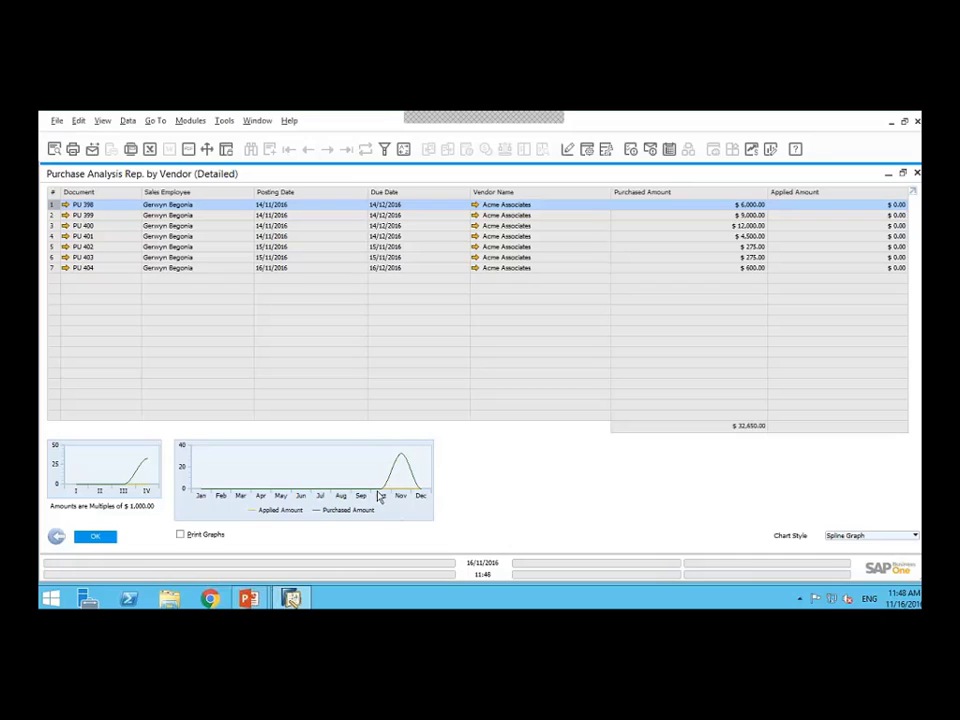
click(56, 538)
click(56, 538)
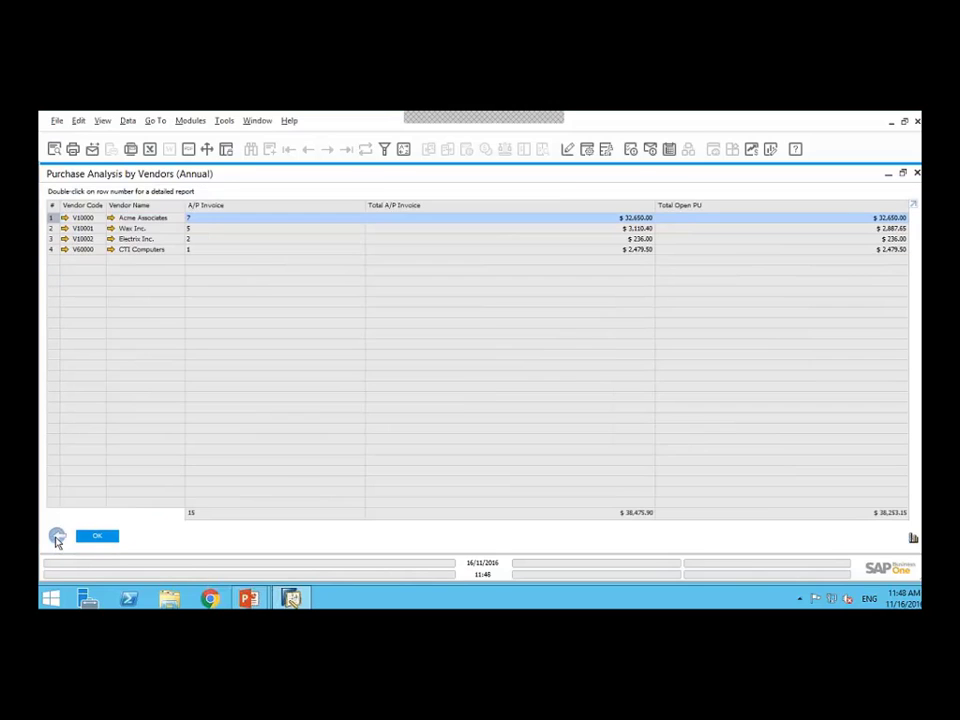
click(56, 539)
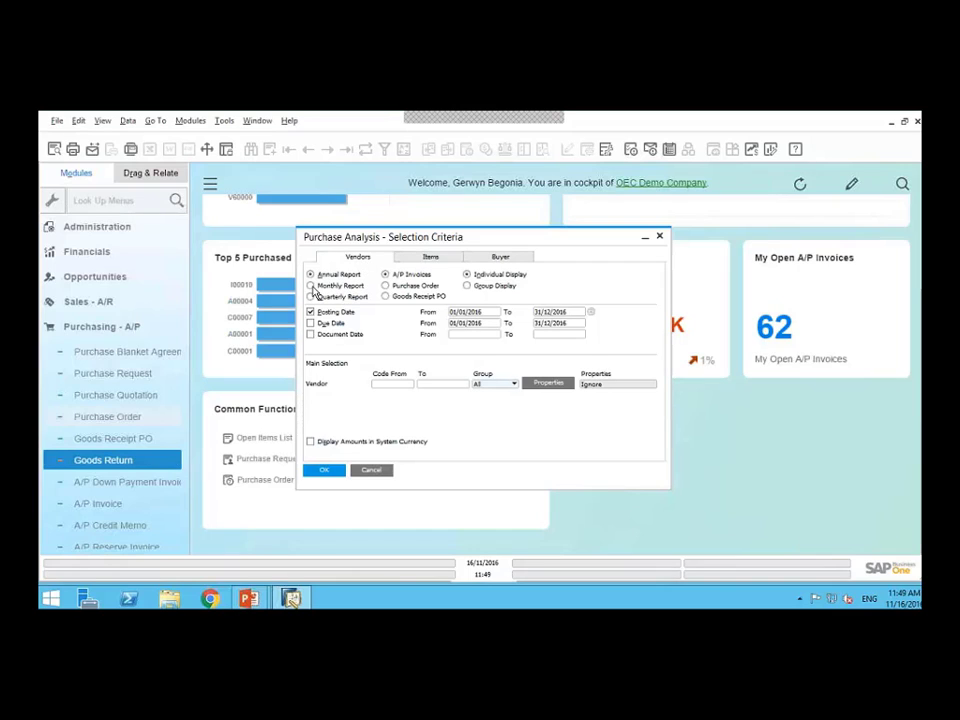
Choose the monthly report for vendors, and clear the starting dates of the posting date and due date ranges
click(312, 287)
click(489, 315)
click(496, 313)
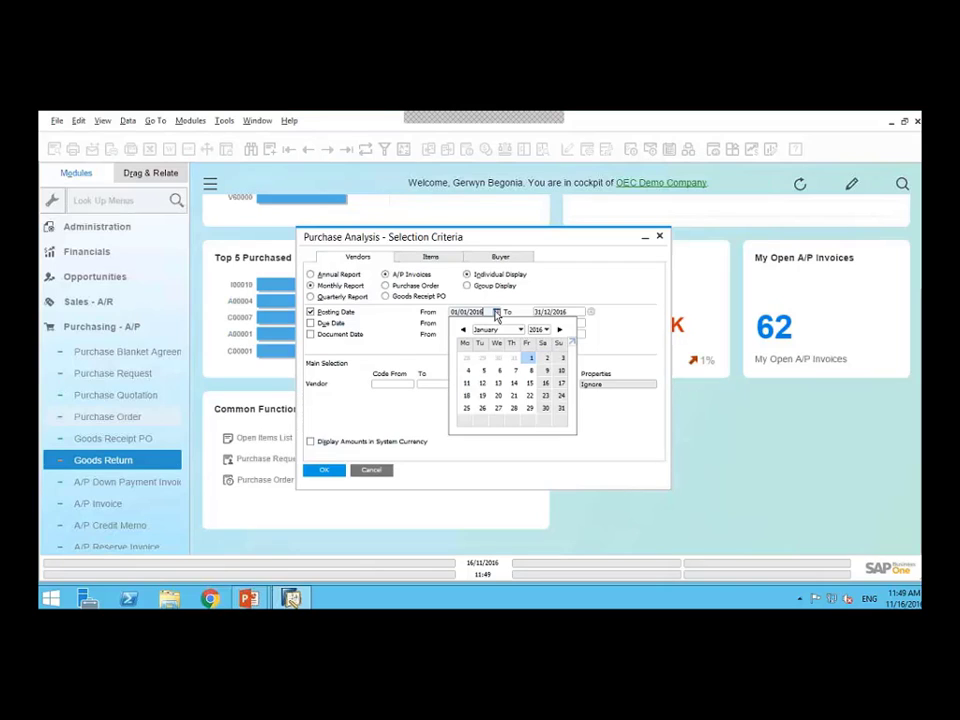
click(496, 313)
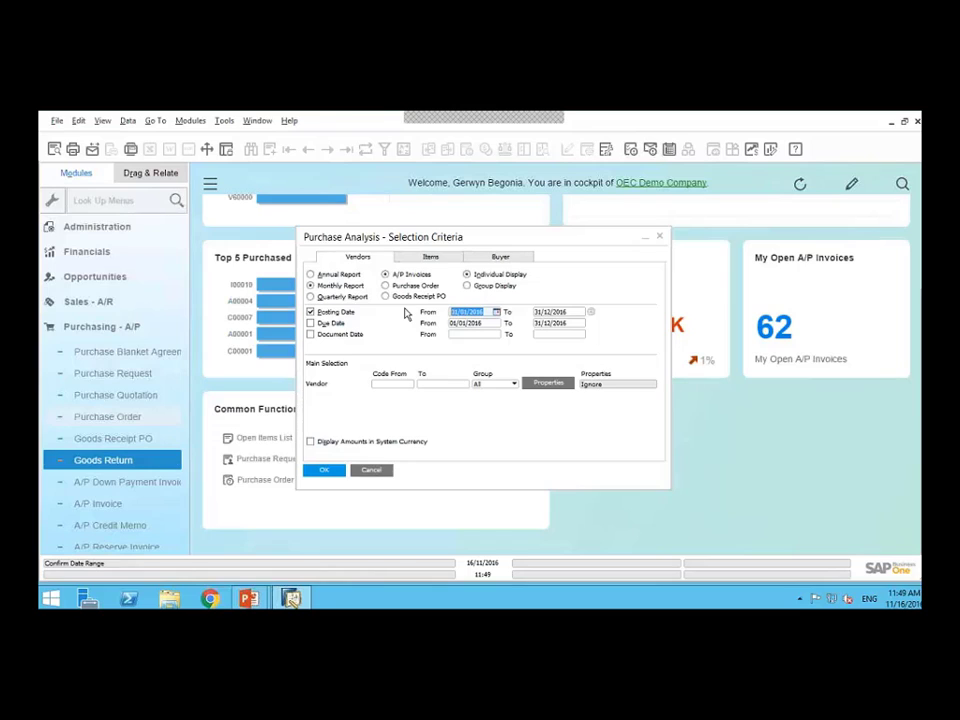
key(BackSpace)
click(483, 325)
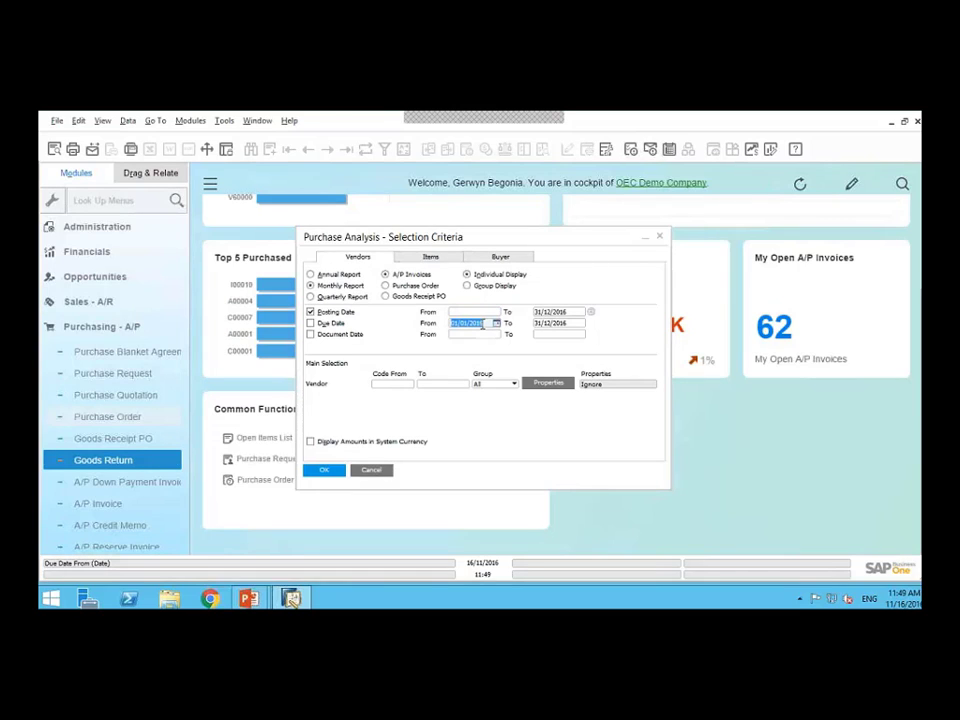
key(BackSpace)
right_click(590, 323)
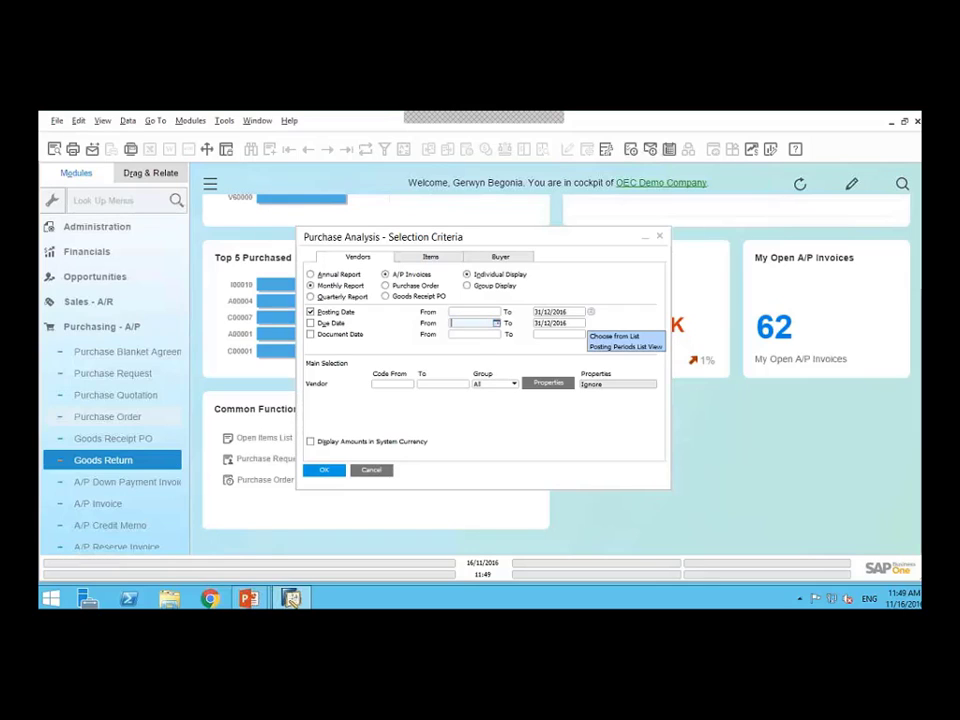
click(390, 424)
Run the monthly purchase analysis by vendors and review the purchased amounts from the earliest to the latest month
click(325, 471)
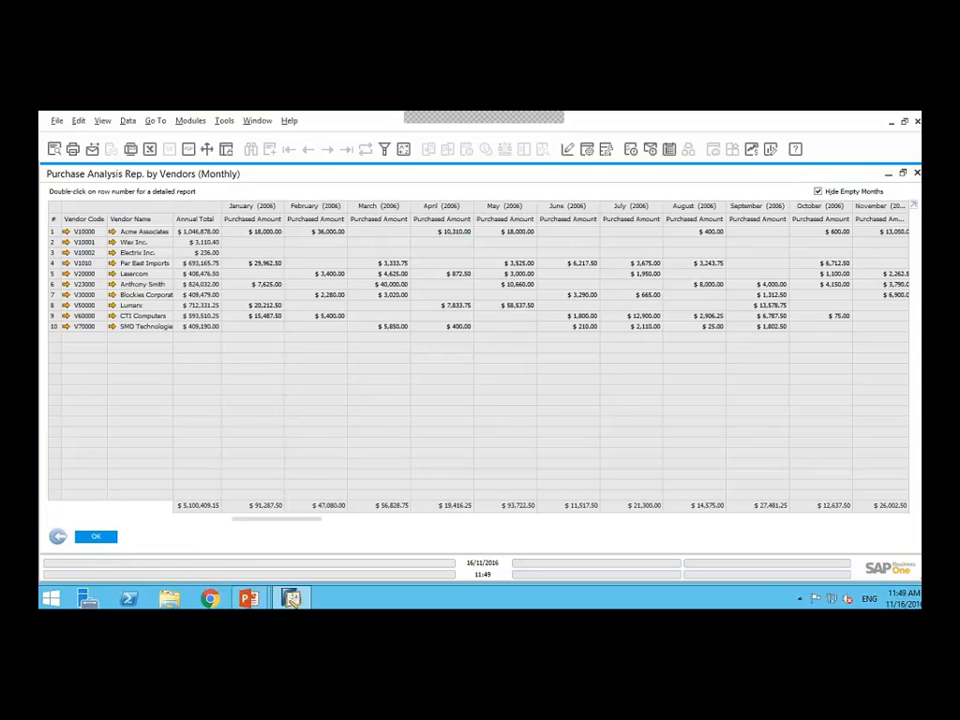
drag(324, 523, 905, 510)
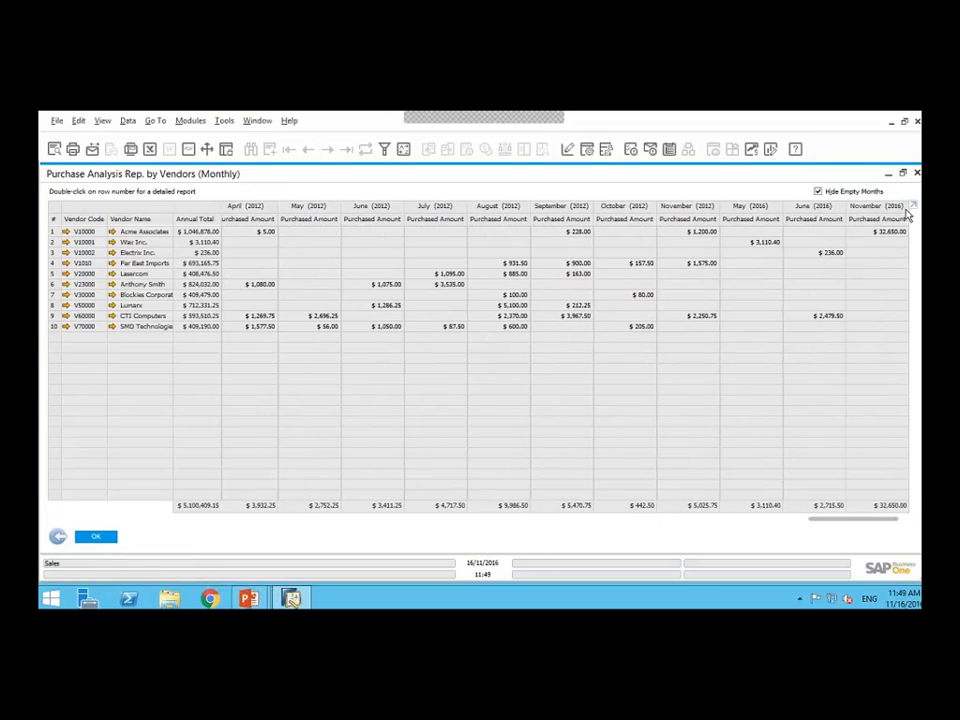
drag(847, 526, 127, 516)
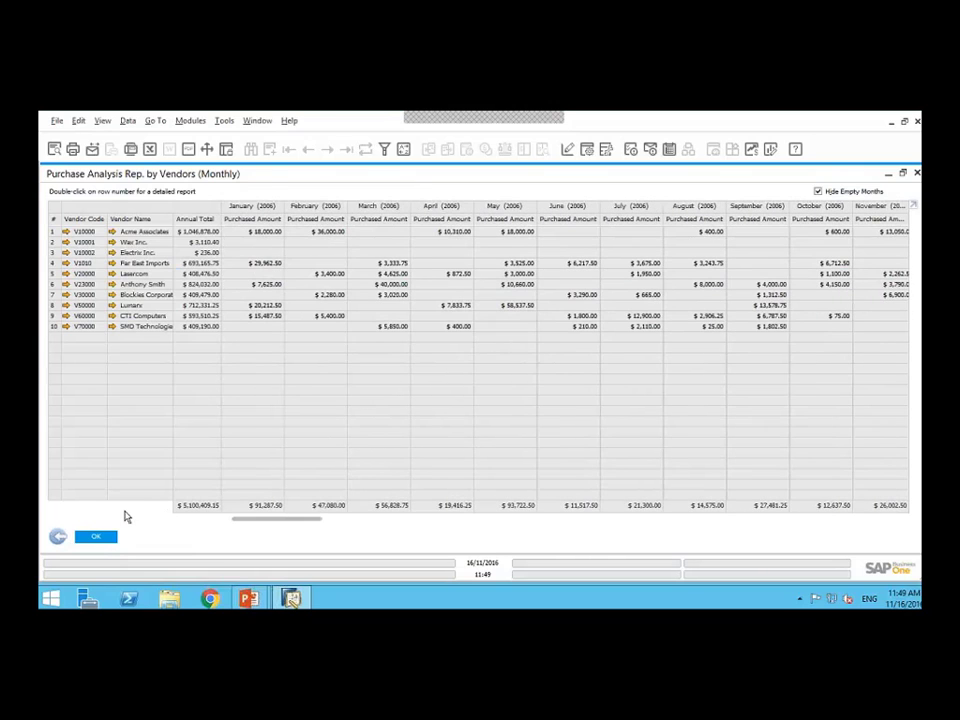
Open the detailed report for Acme Associates from the monthly analysis and view its A/P invoice posted on 02/09/2008
double_click(53, 232)
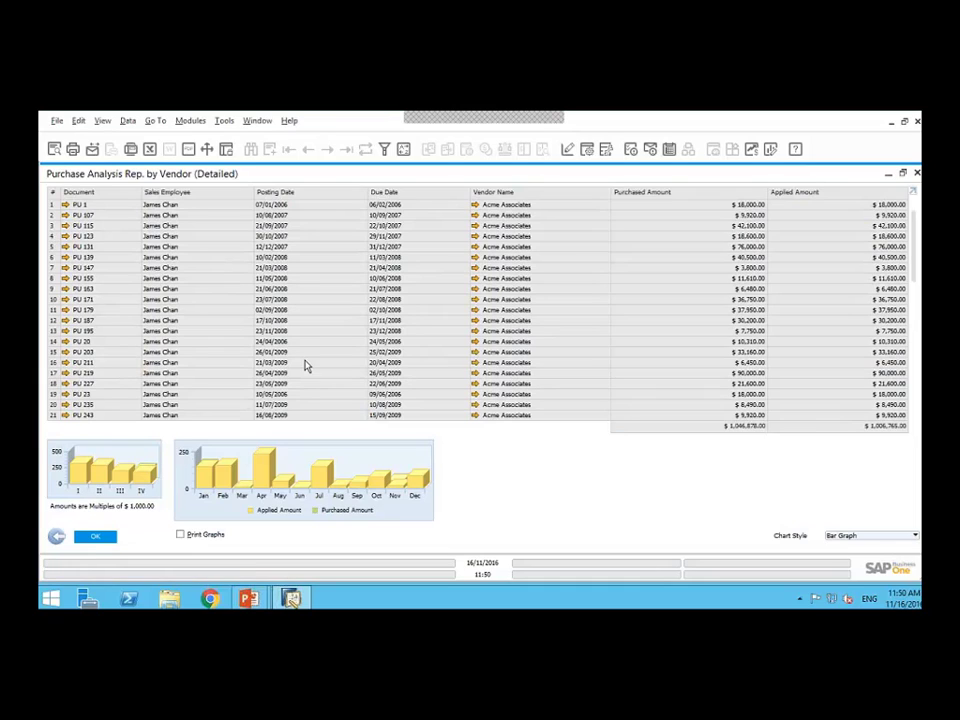
mouse_move(522, 396)
mouse_move(536, 212)
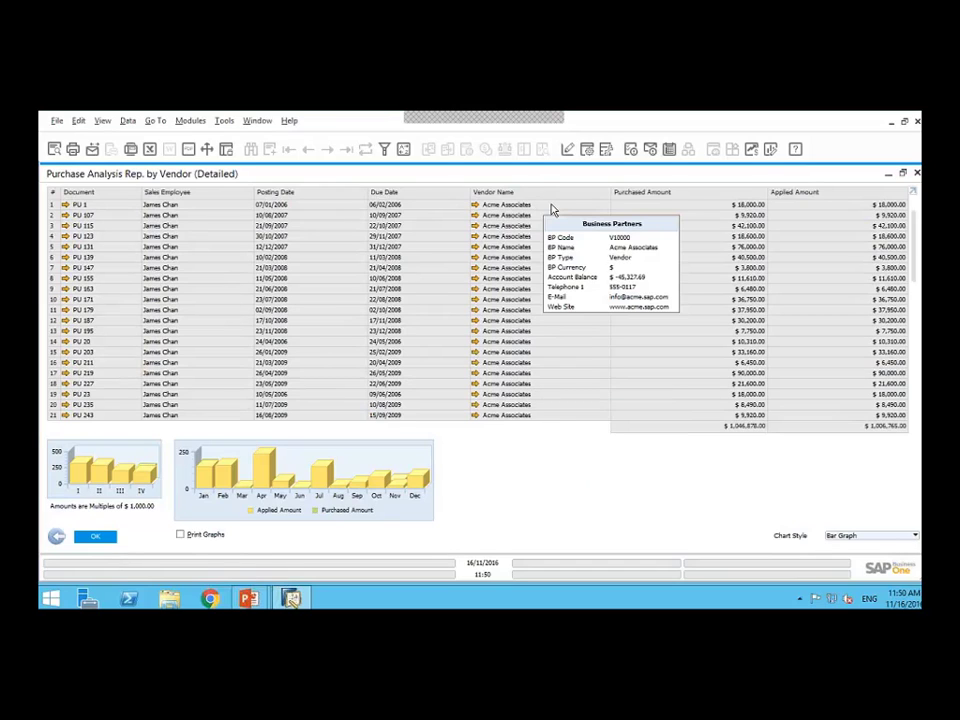
click(64, 310)
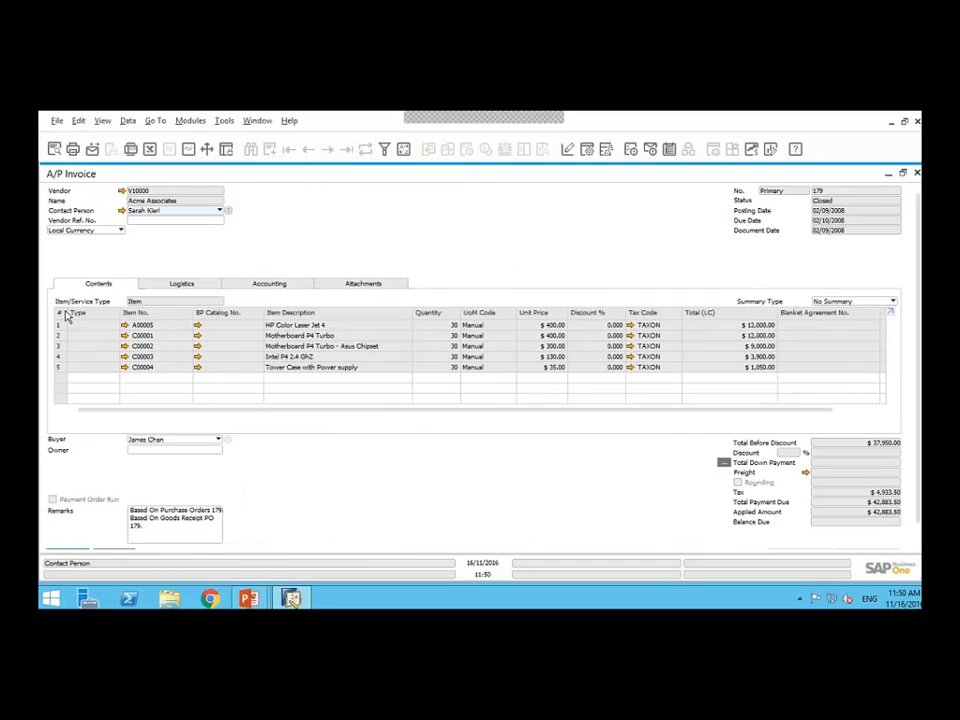
click(917, 174)
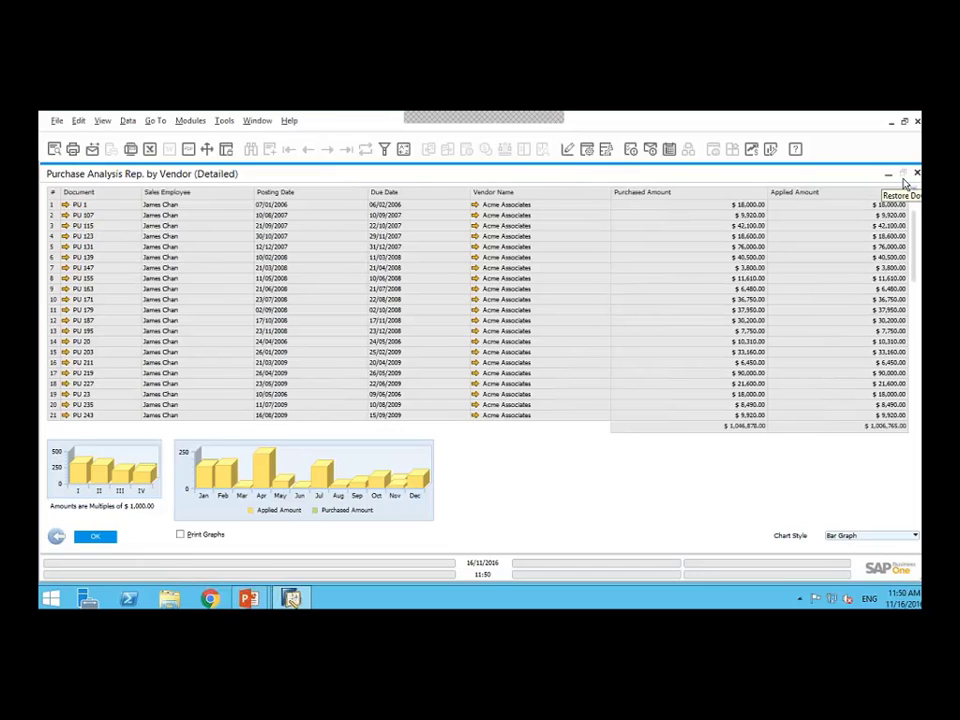
Check the column visibility settings of the detailed vendor report, and return to the Purchase Analysis selection criteria
click(588, 150)
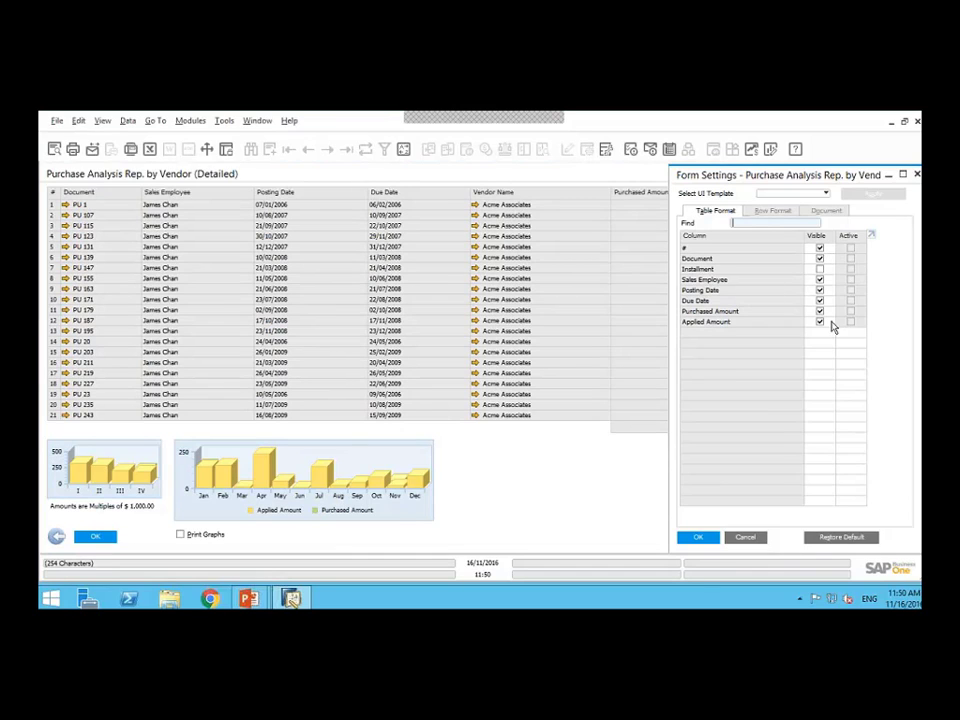
click(747, 538)
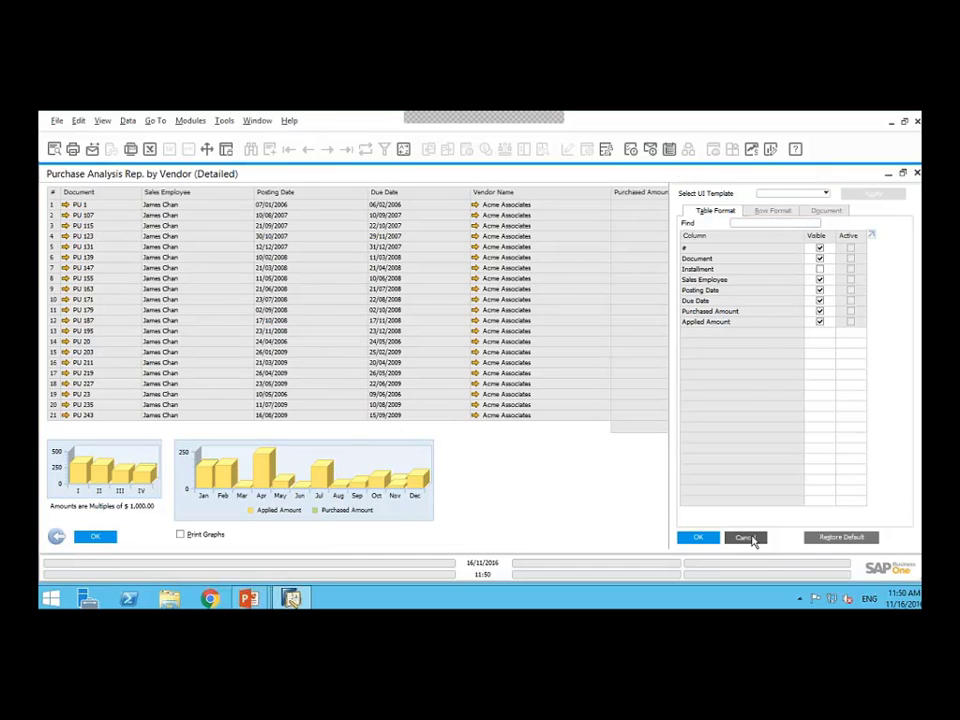
click(917, 175)
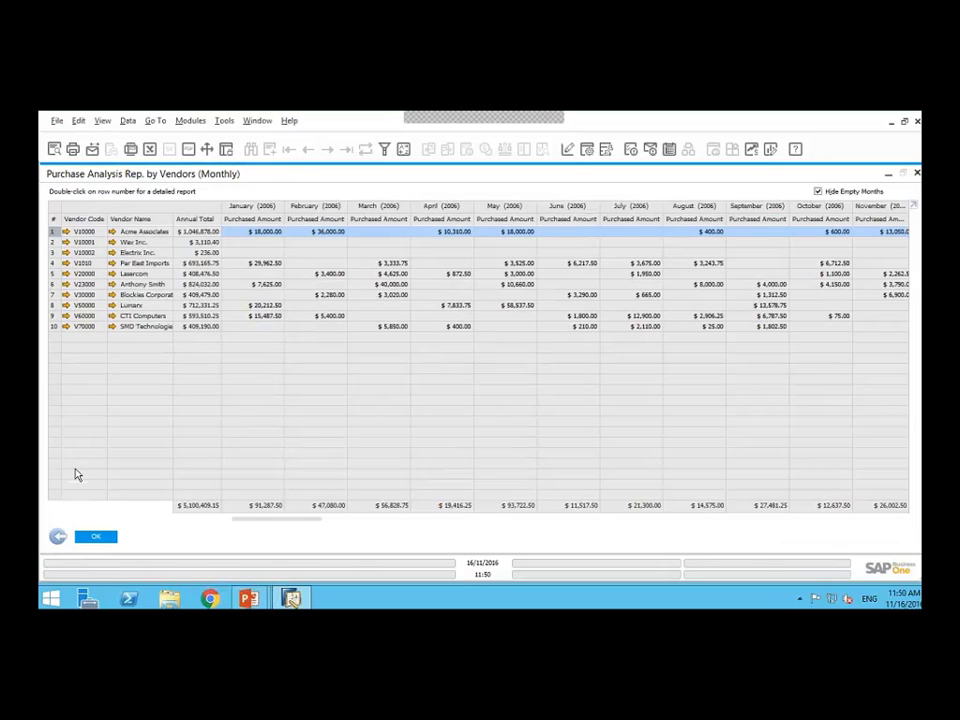
click(56, 537)
click(60, 545)
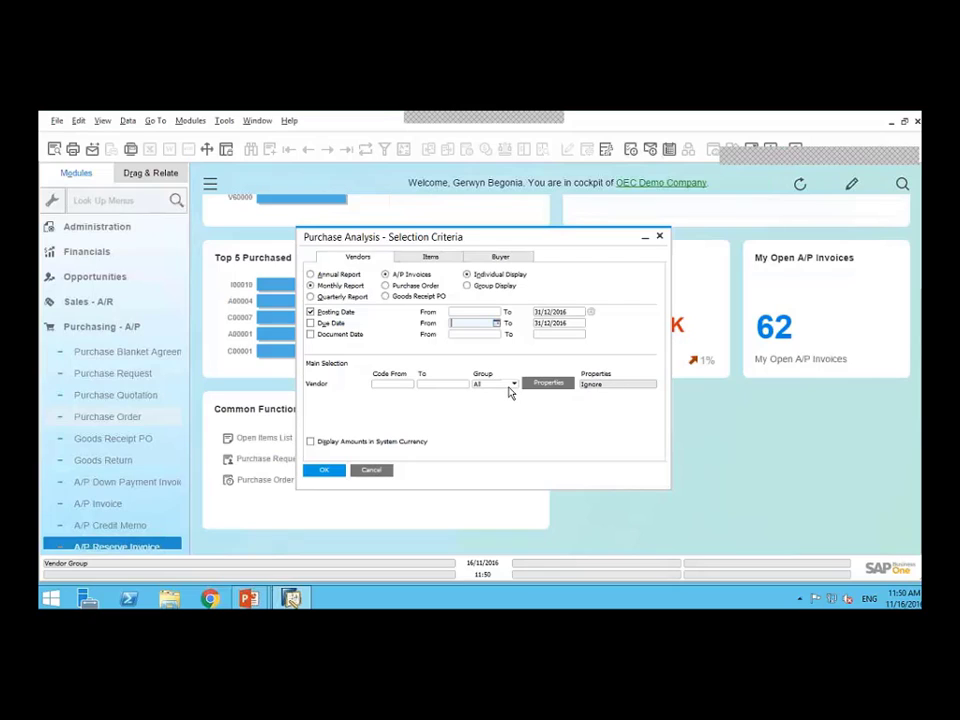
Run the monthly vendor analysis with group display for all vendor groups, review it, and return to the selection criteria
click(482, 288)
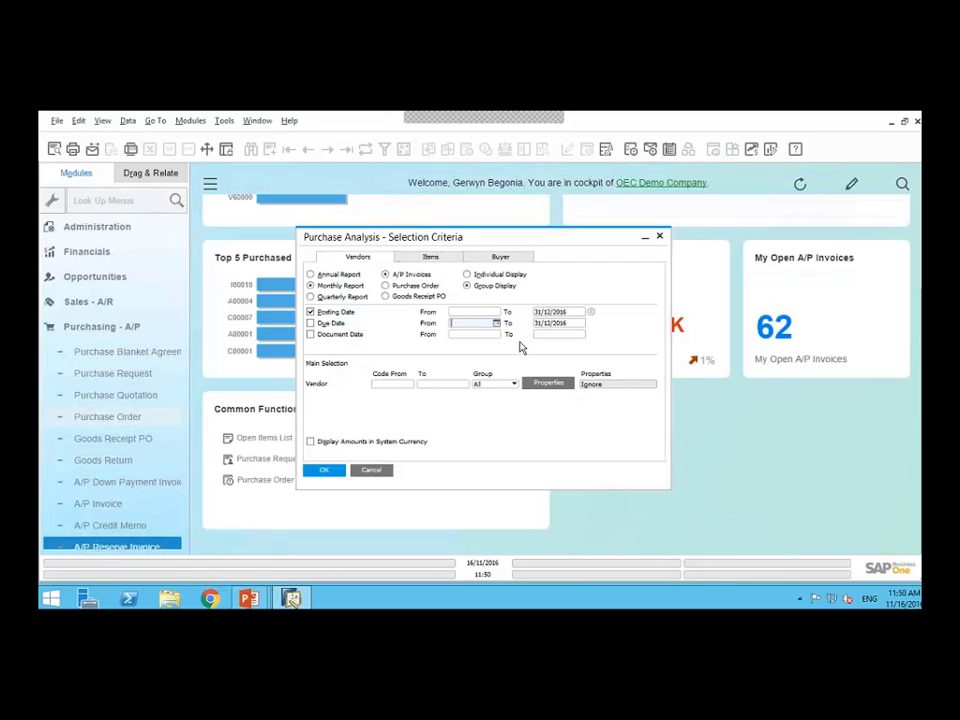
click(512, 390)
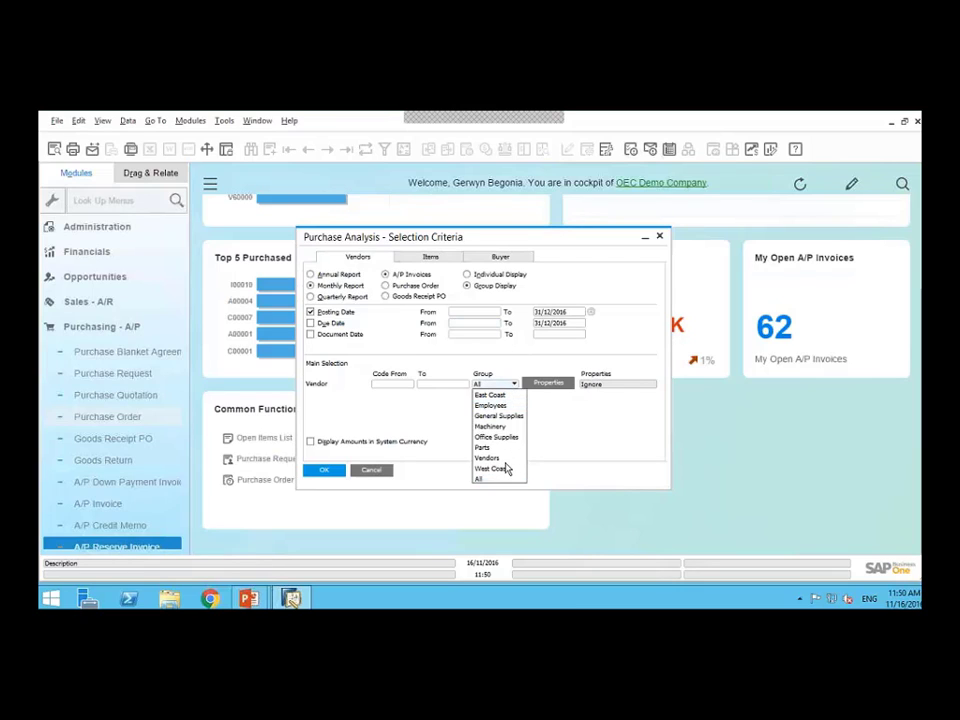
click(552, 402)
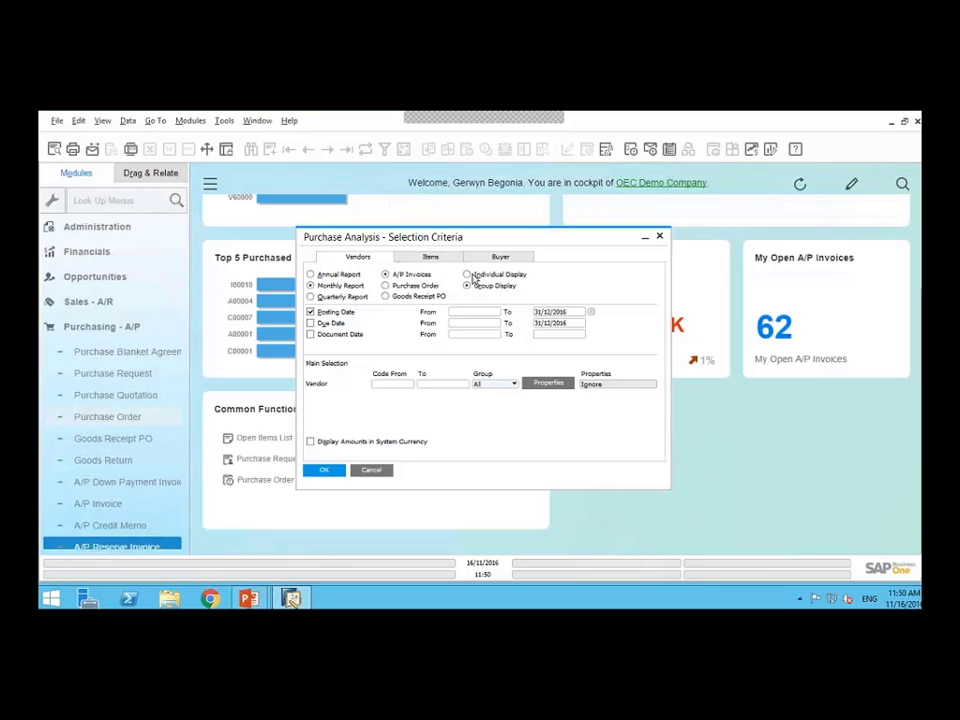
click(325, 470)
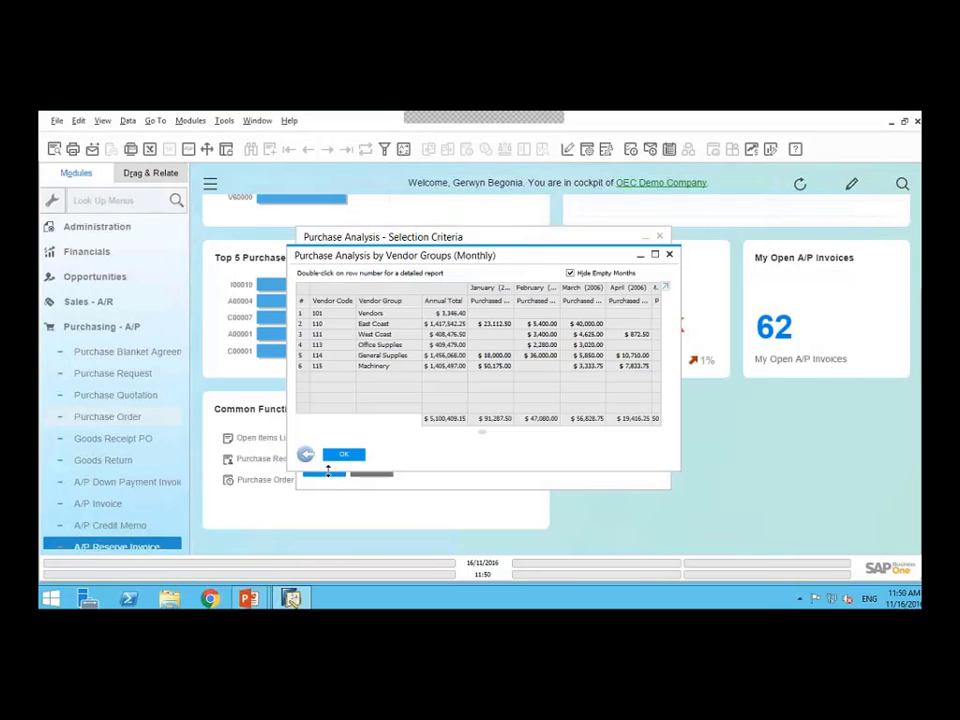
click(655, 255)
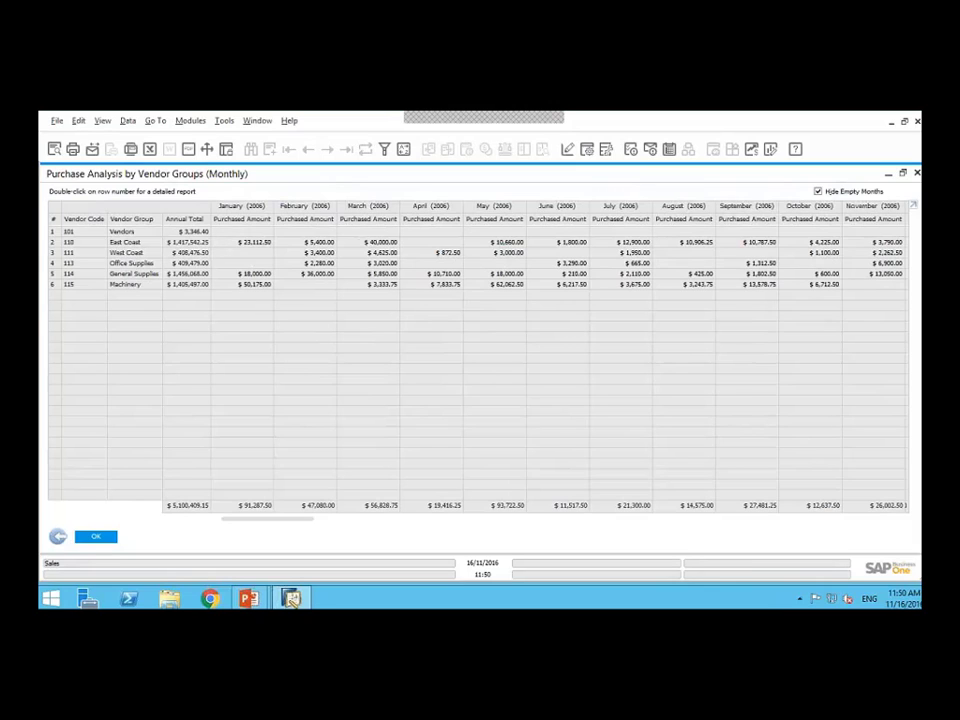
click(57, 537)
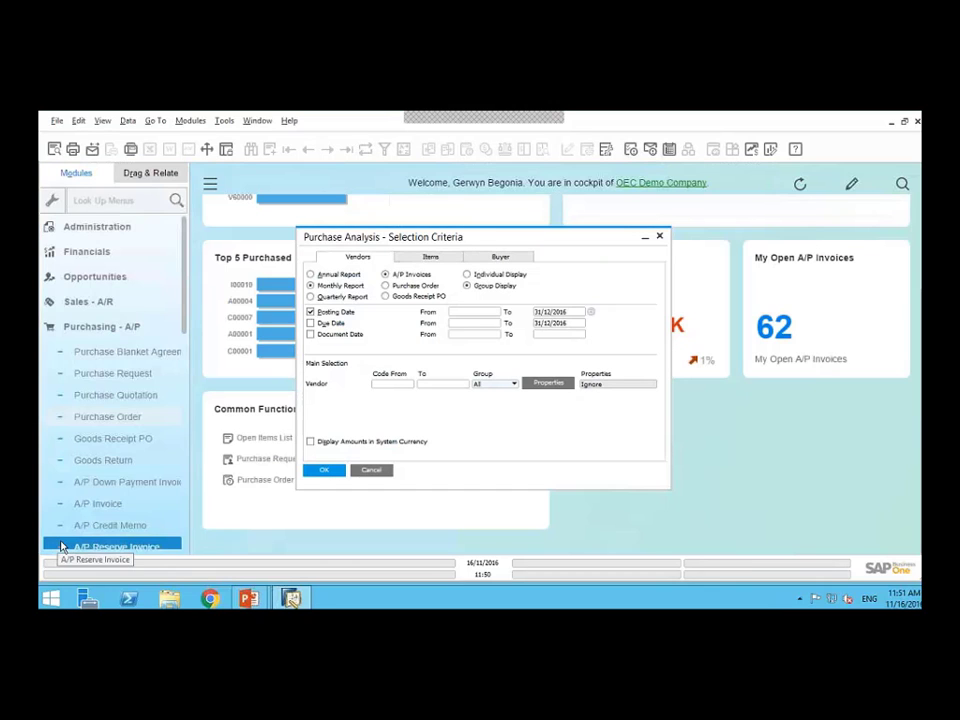
Switch the purchase analysis to items and choose an annual report with individual display
click(432, 259)
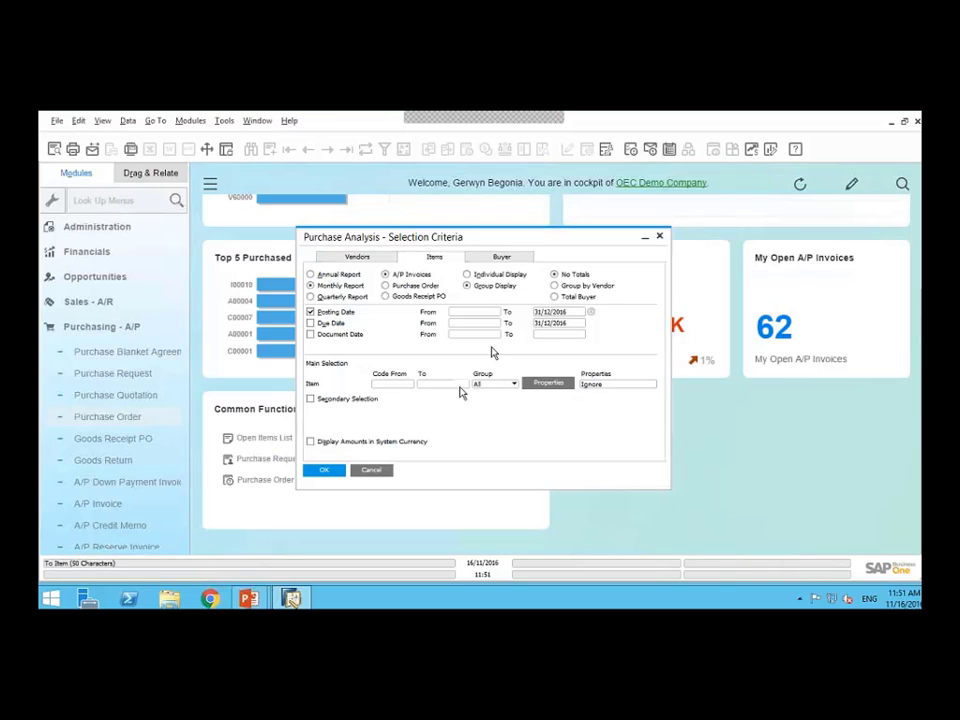
click(311, 399)
click(311, 399)
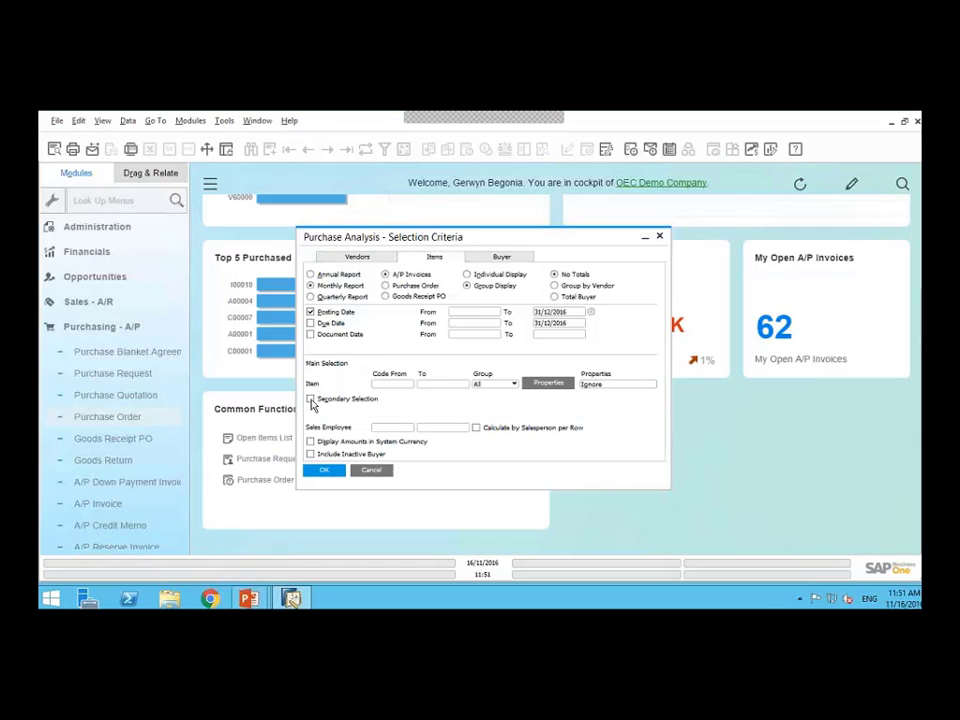
click(310, 274)
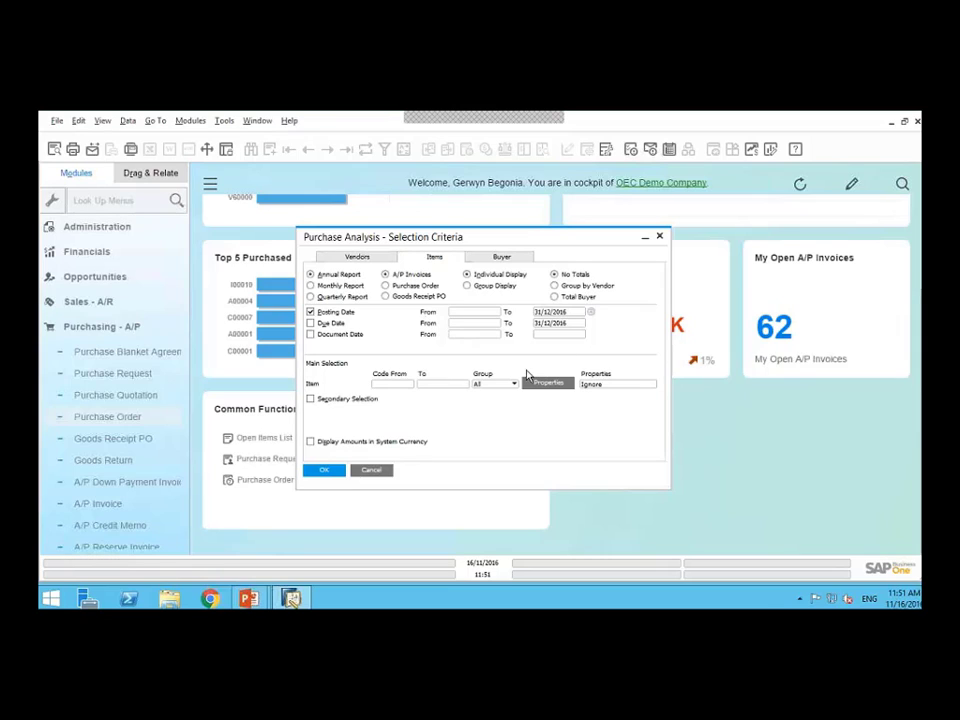
Look over the list of items offered for the starting item code, and set the item group to J.B. Printers
click(405, 386)
click(412, 387)
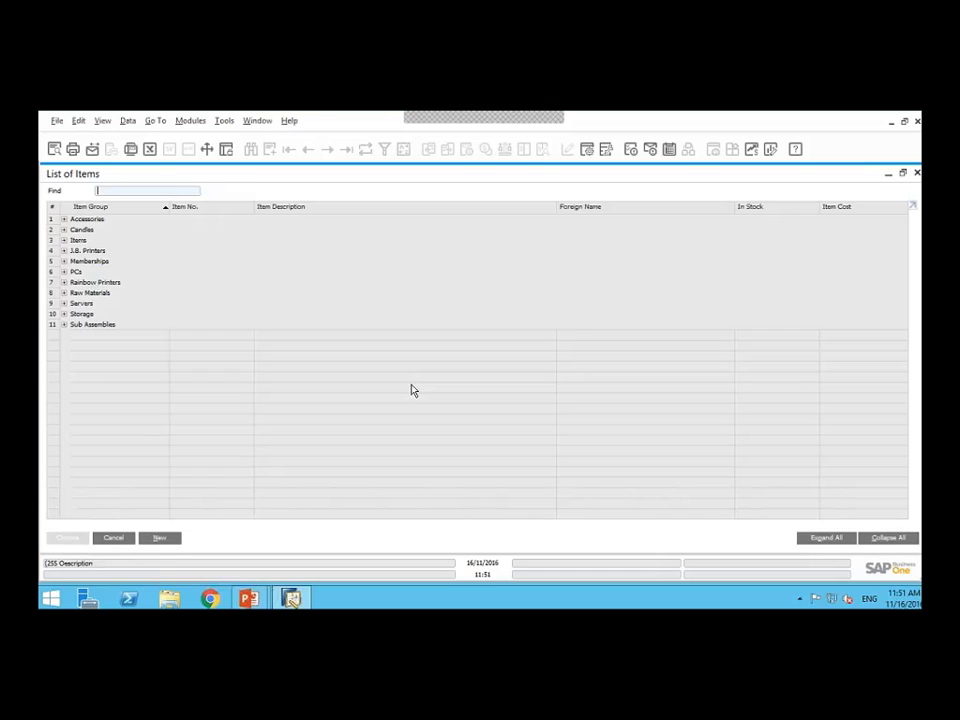
click(115, 539)
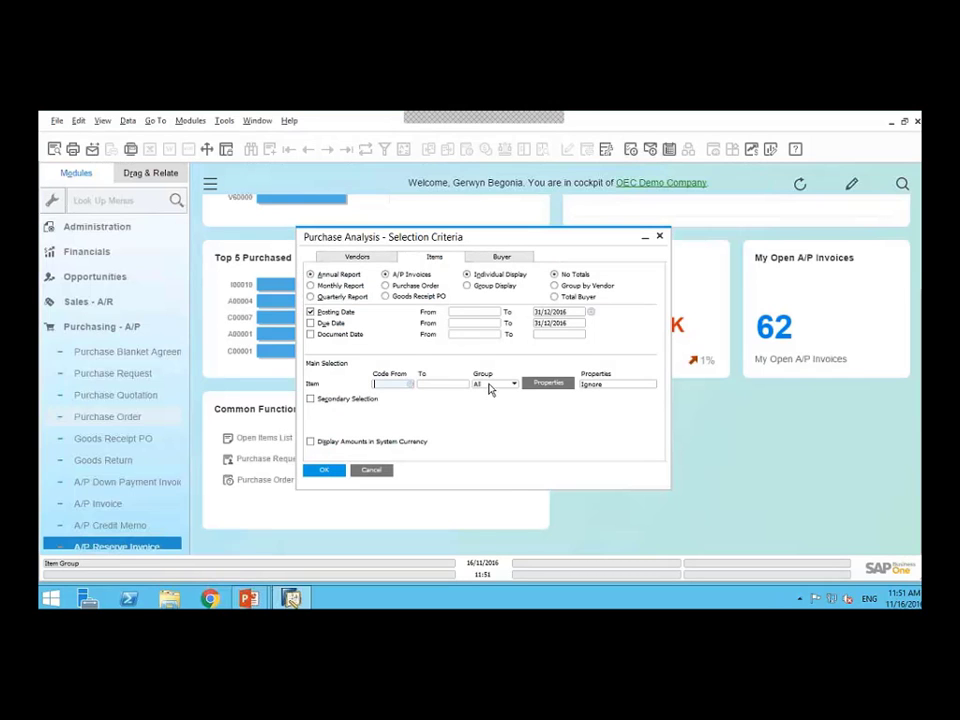
click(490, 387)
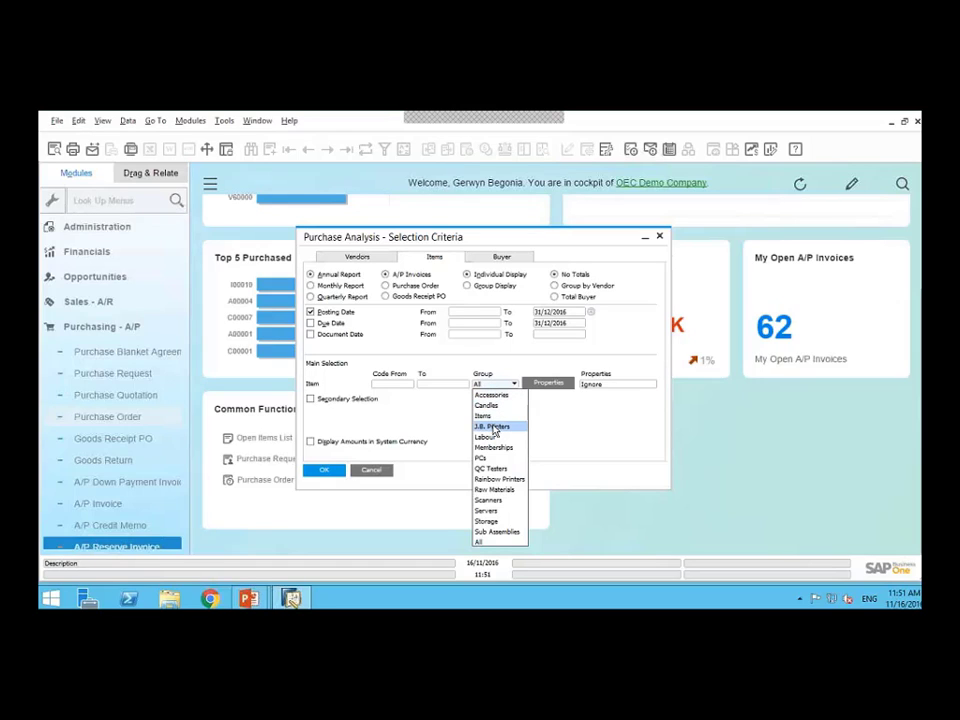
click(493, 427)
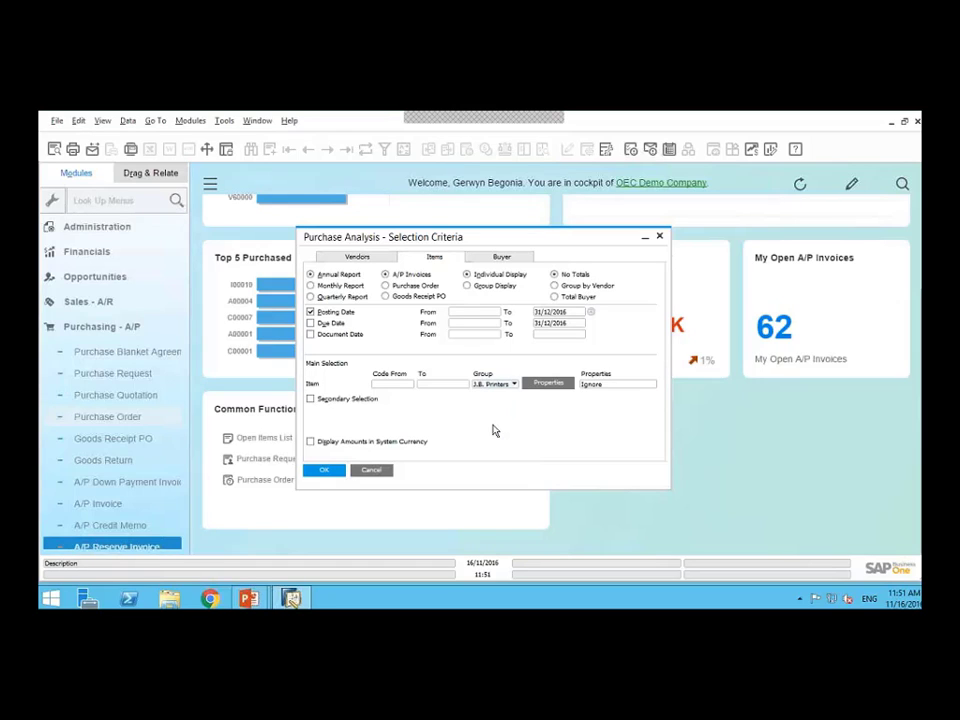
Examine the item properties offered as a filter for the items analysis, and cancel the property selection
click(559, 386)
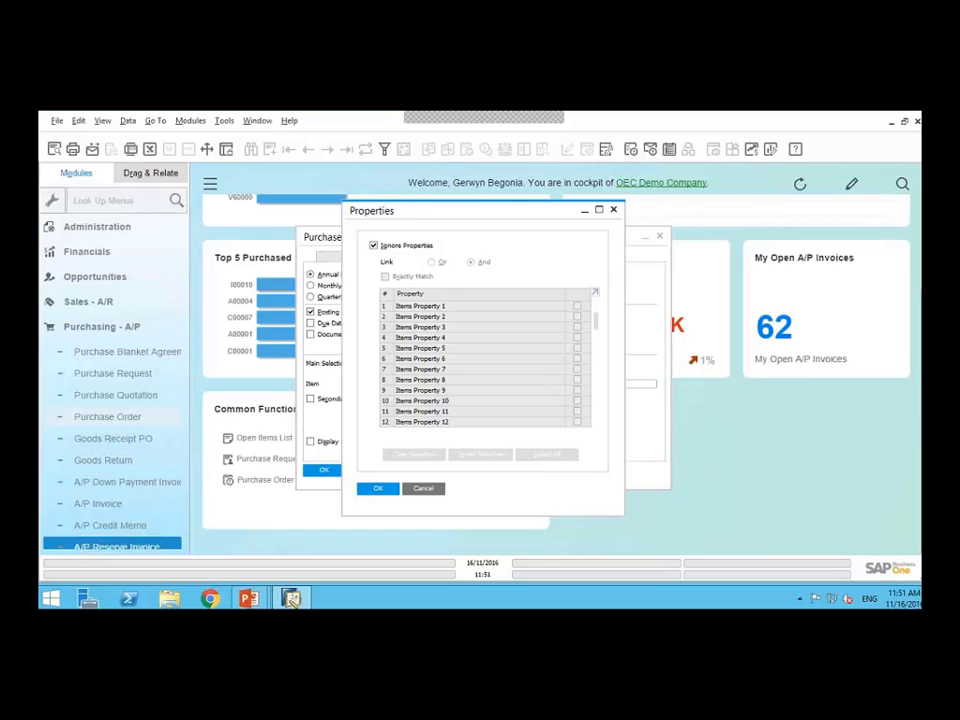
drag(596, 347, 602, 281)
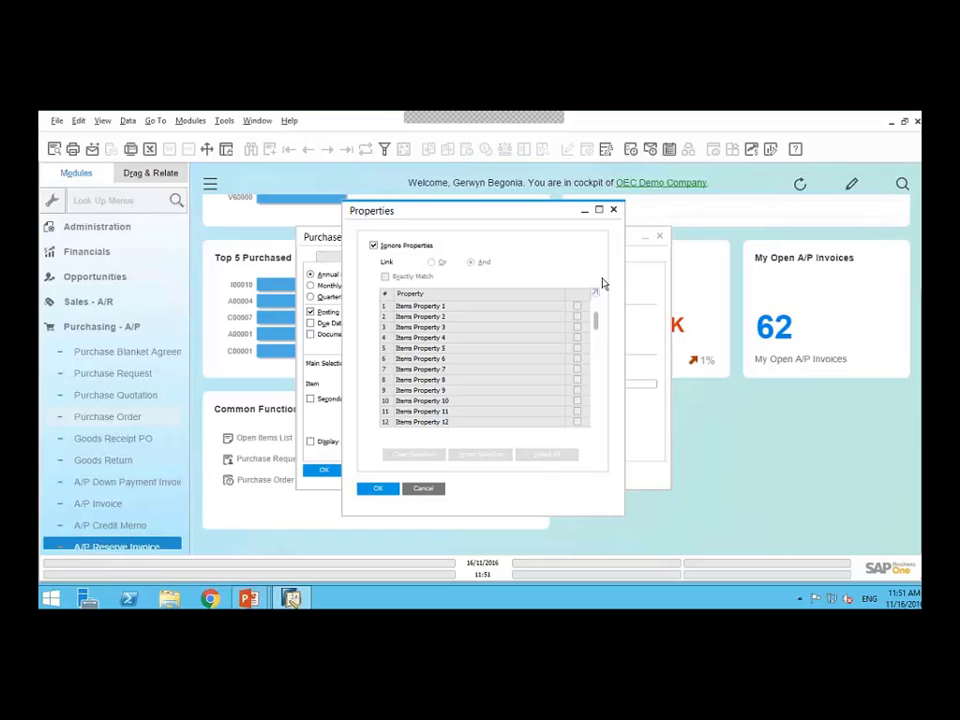
click(423, 489)
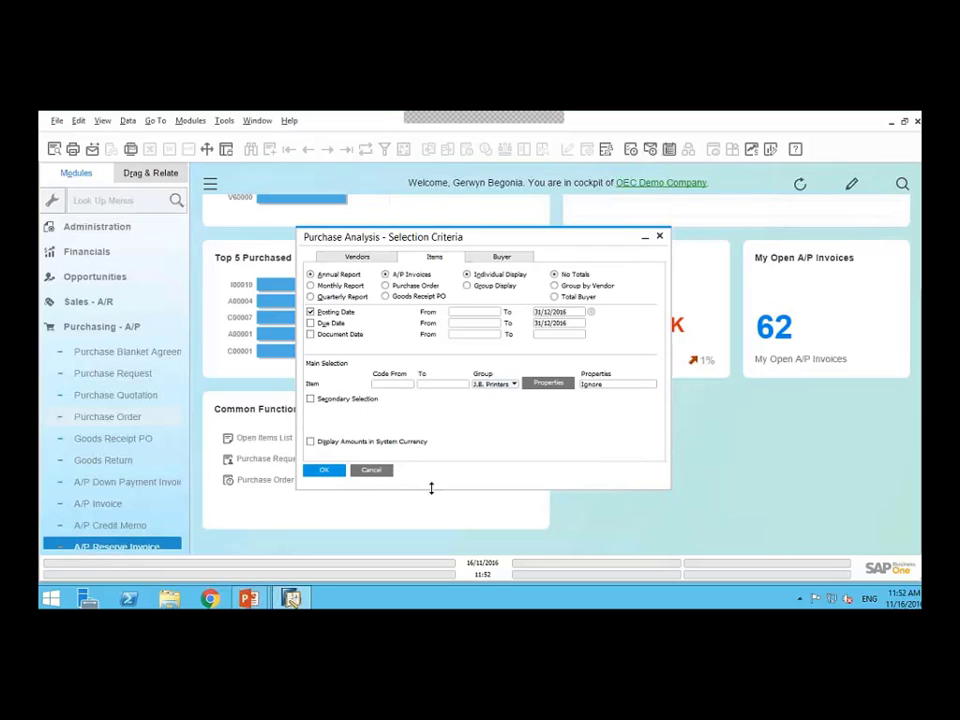
Enable the secondary selection and pick Acme Associates as both the starting and ending vendor
click(310, 399)
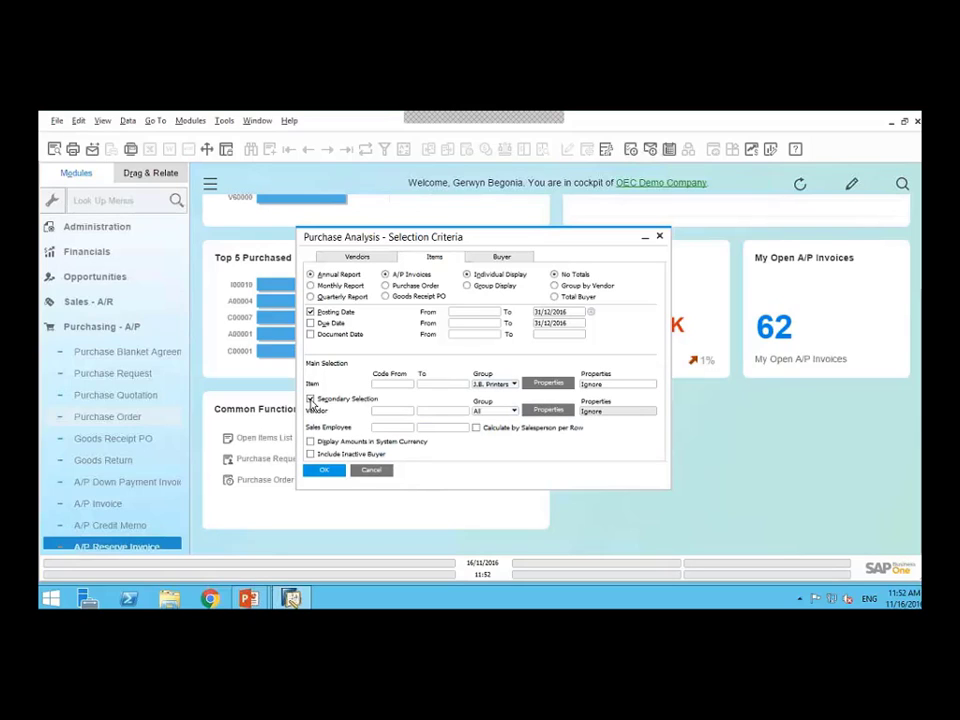
click(393, 412)
key(Tab)
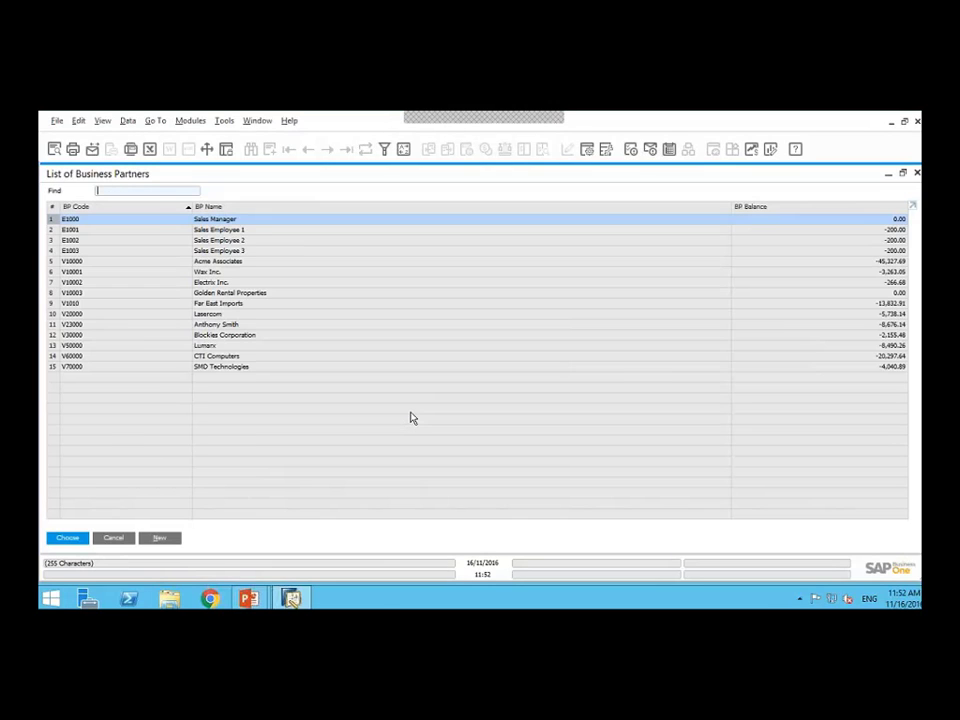
double_click(233, 262)
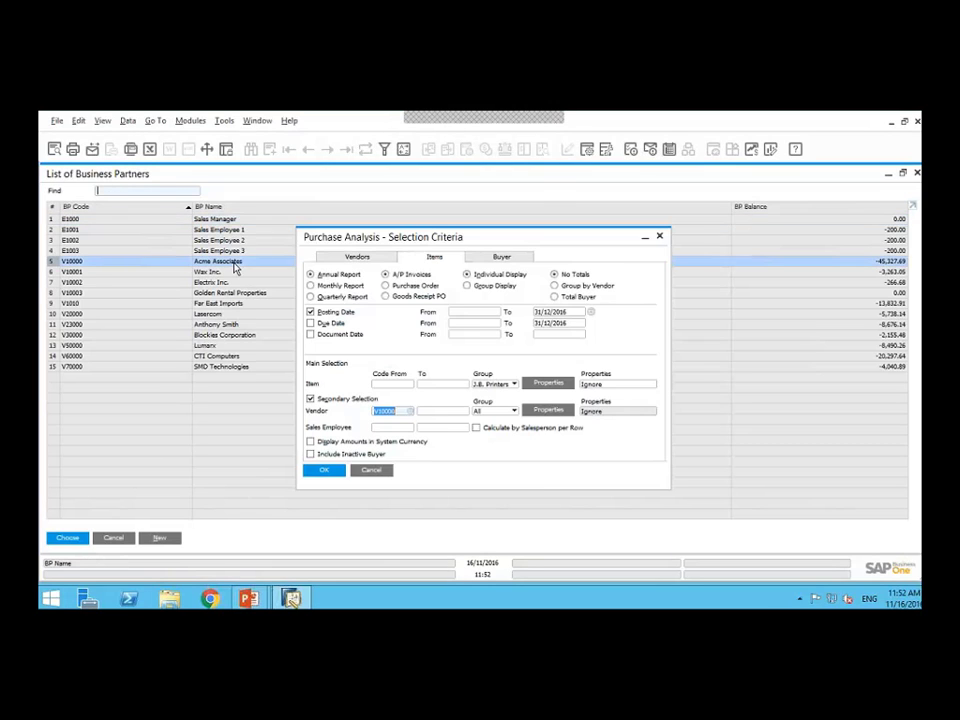
key(Tab)
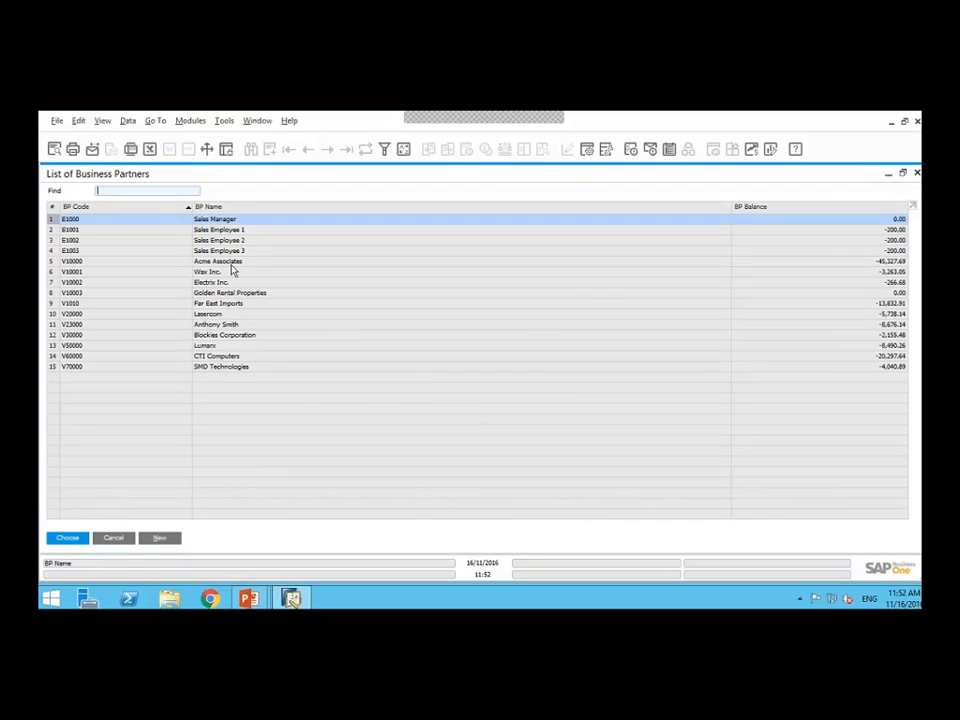
double_click(230, 262)
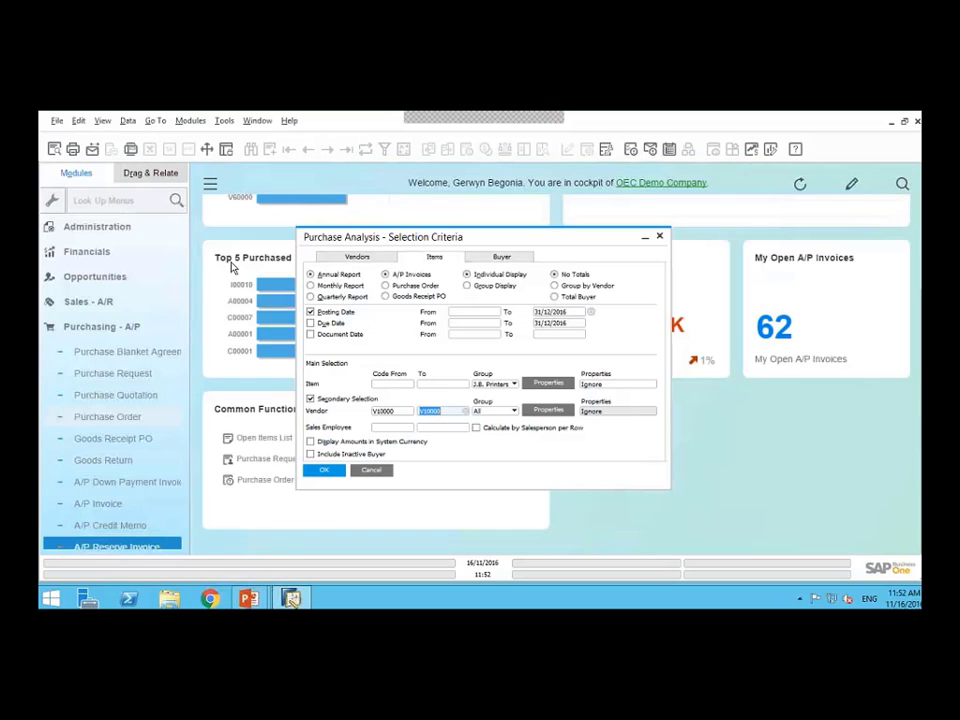
Run the annual items analysis, open the detailed report for J.B. Officeprint 1420, and maximize it
click(322, 470)
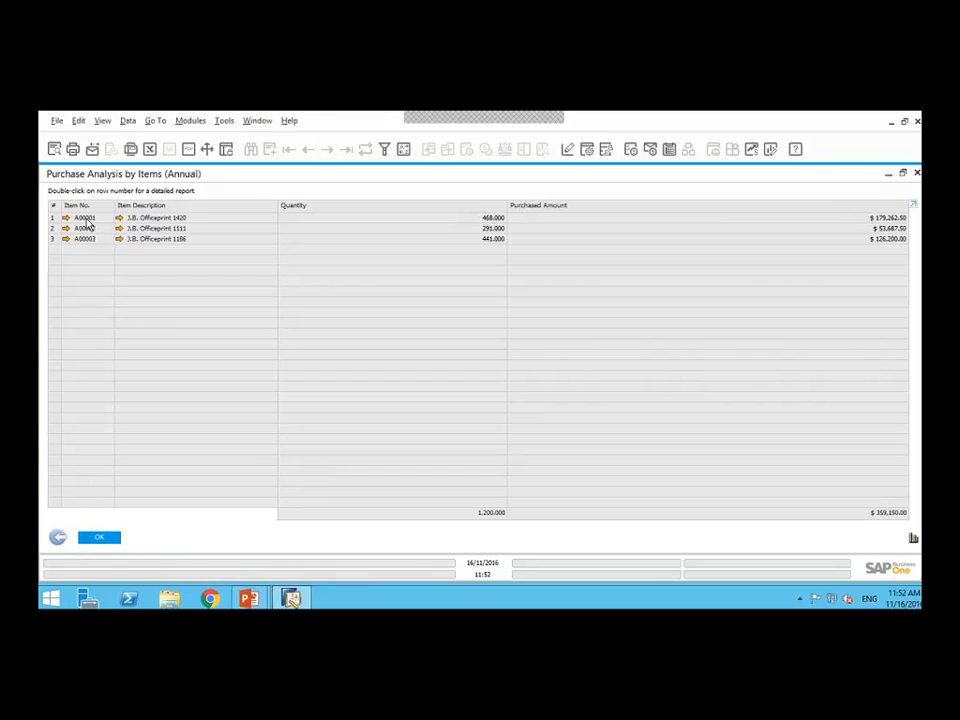
mouse_move(84, 220)
click(53, 218)
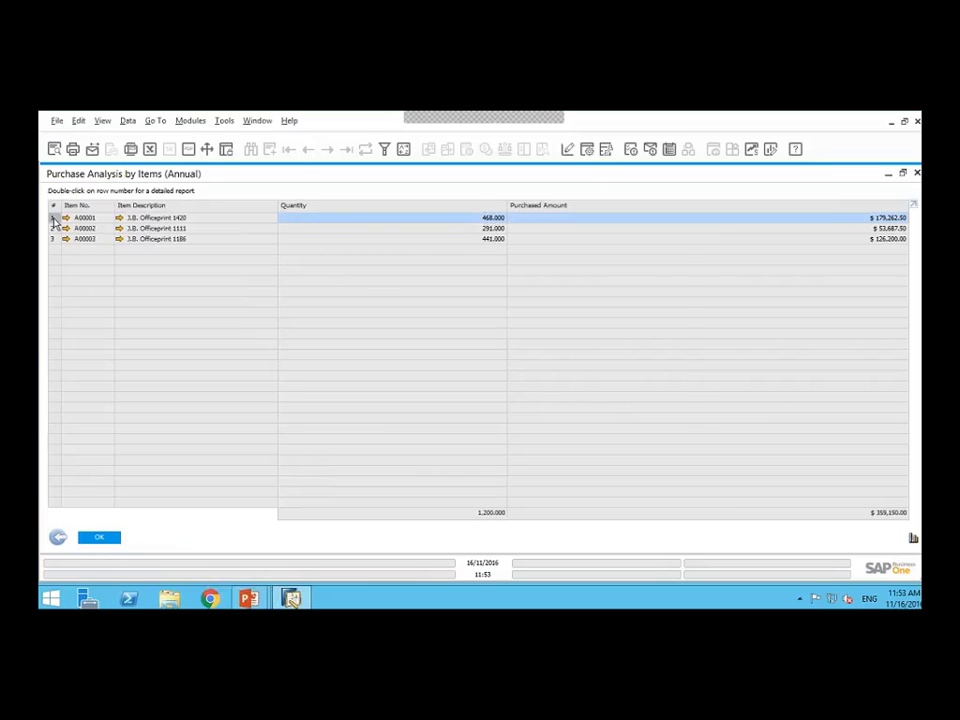
double_click(53, 218)
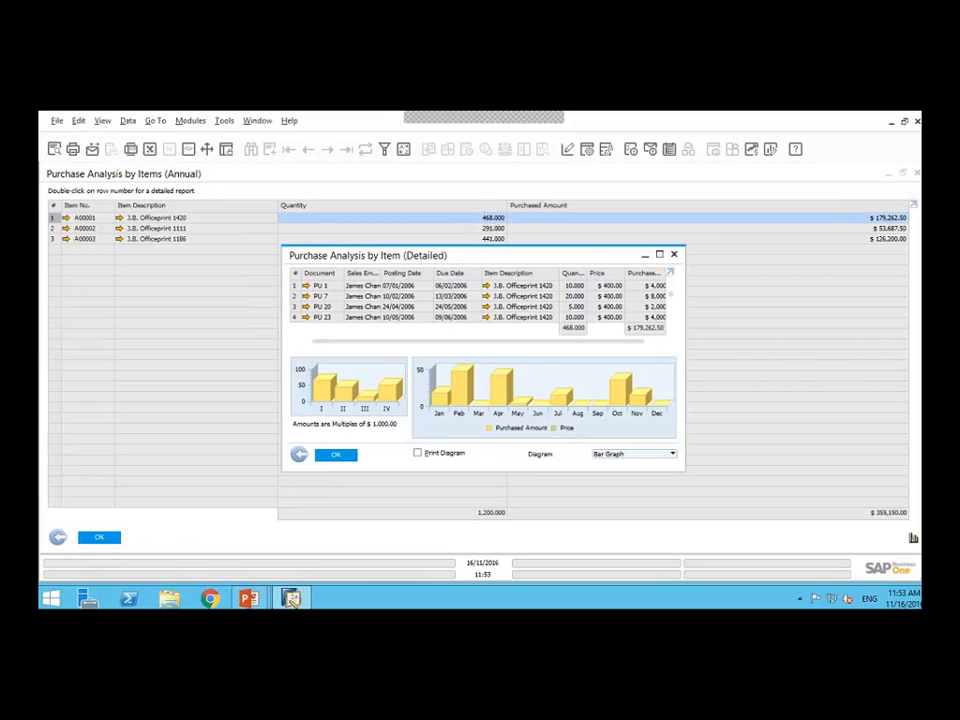
click(660, 256)
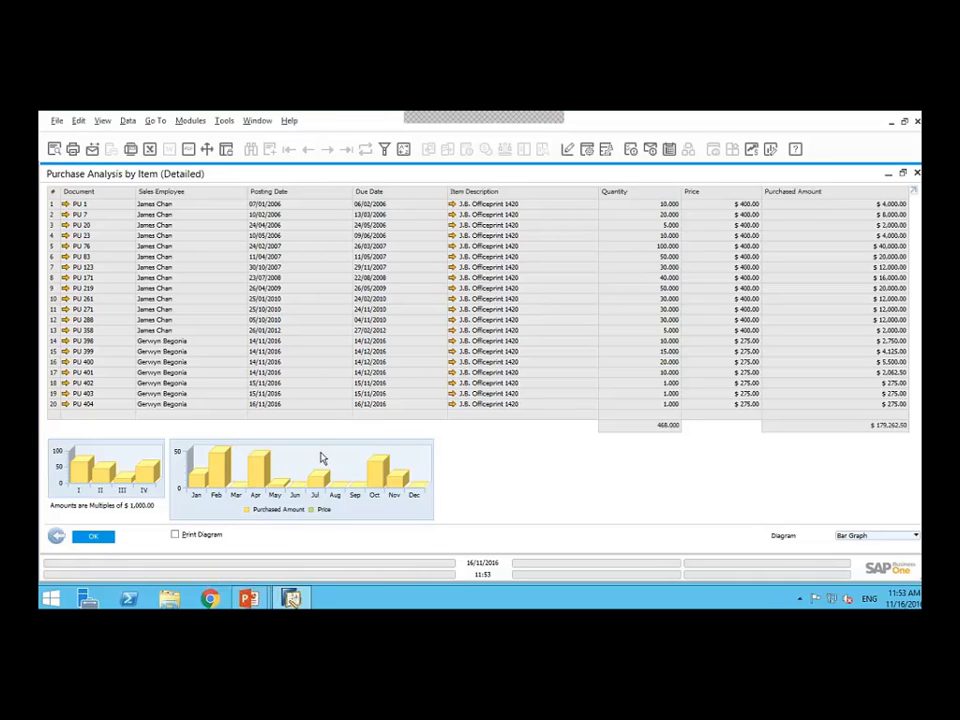
Set the detailed item report's diagram to Spline Graph, and return to the annual items analysis
click(858, 535)
click(855, 527)
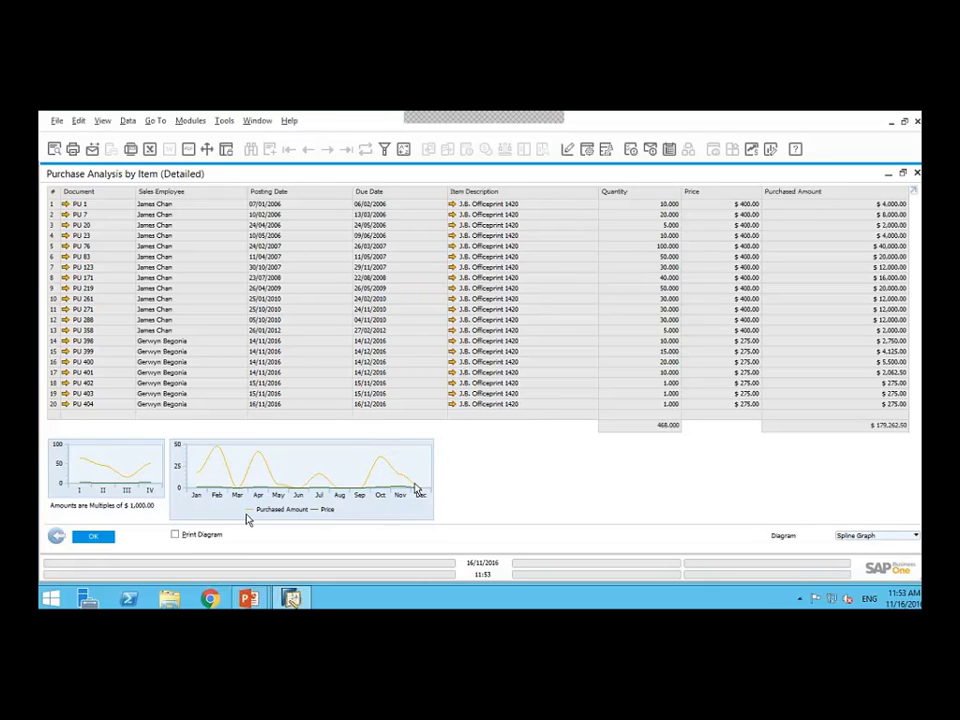
click(57, 537)
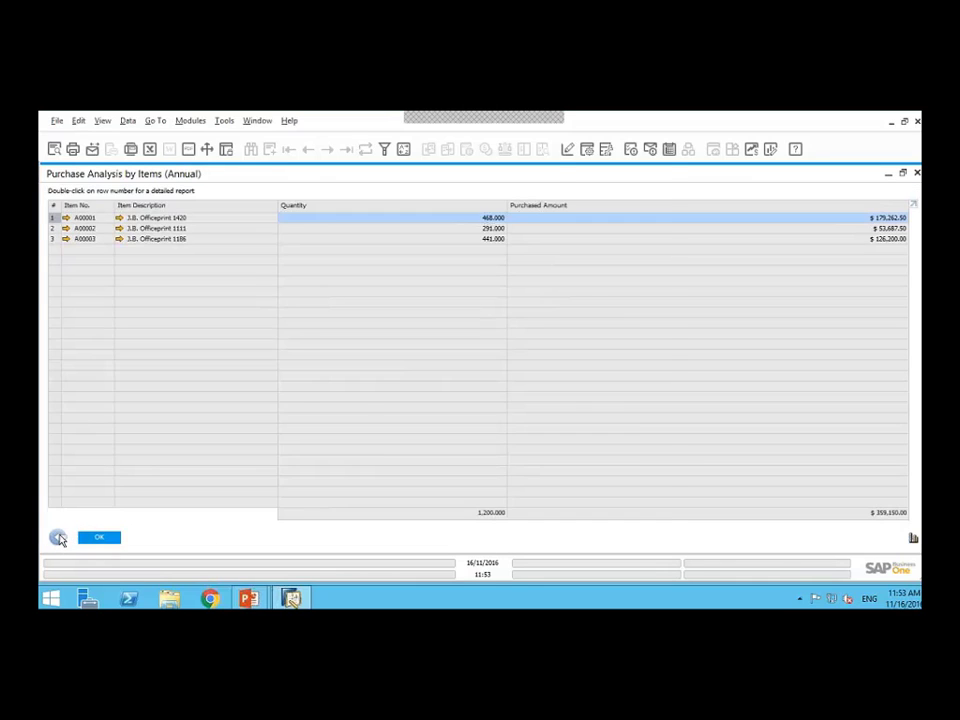
Return to the Purchase Analysis selection criteria, and set the buyer analysis to start and end with the logged-in user's sales employee name
click(57, 537)
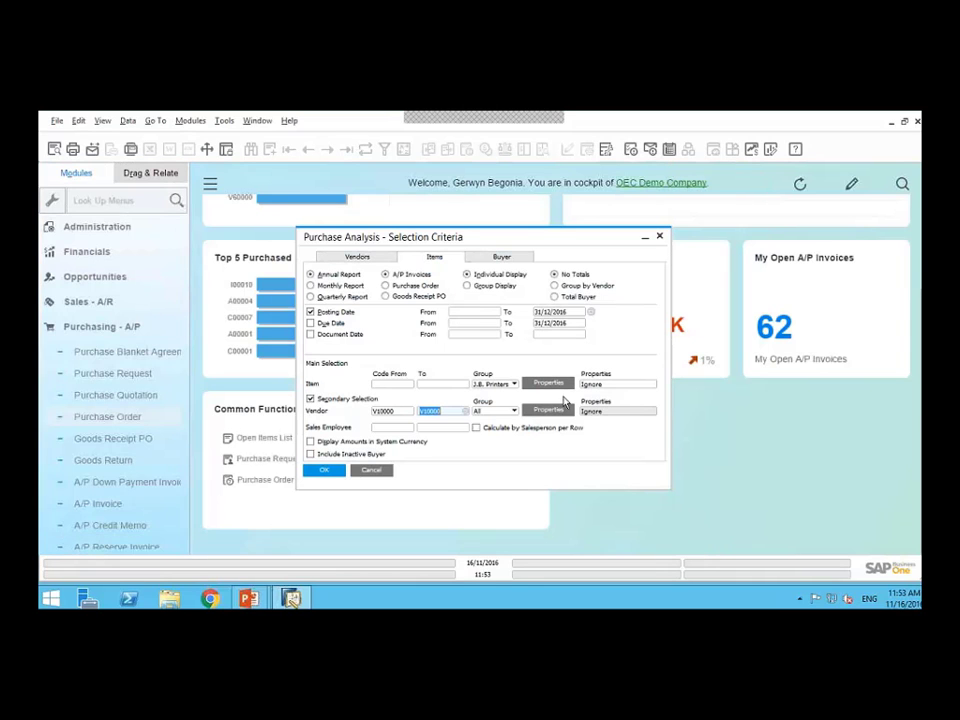
click(514, 258)
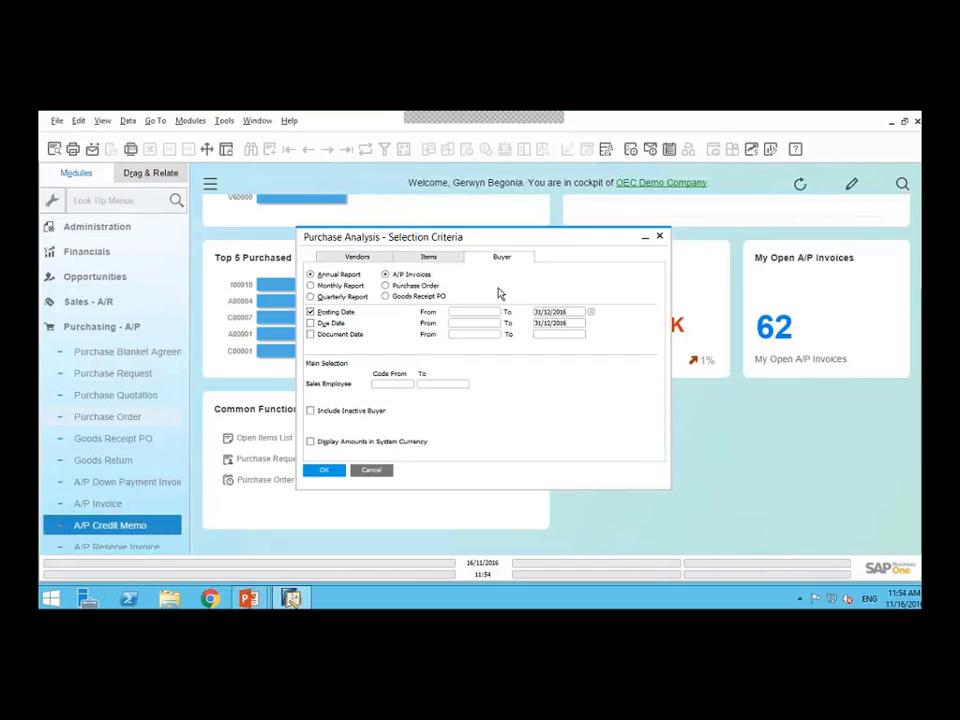
click(409, 386)
key(Tab)
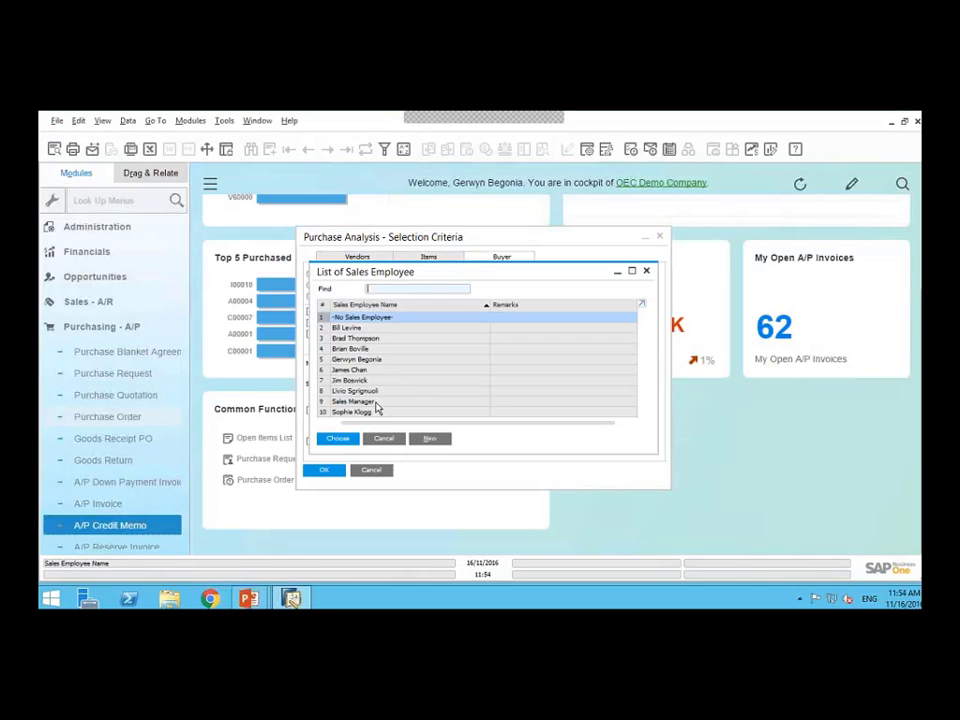
double_click(386, 362)
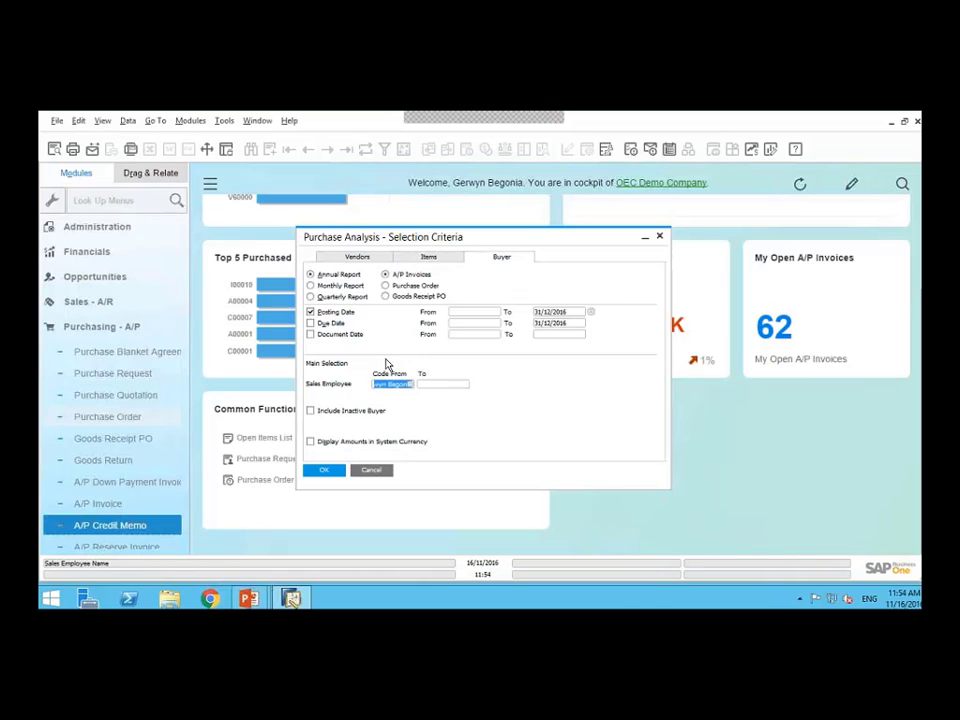
click(446, 384)
click(465, 384)
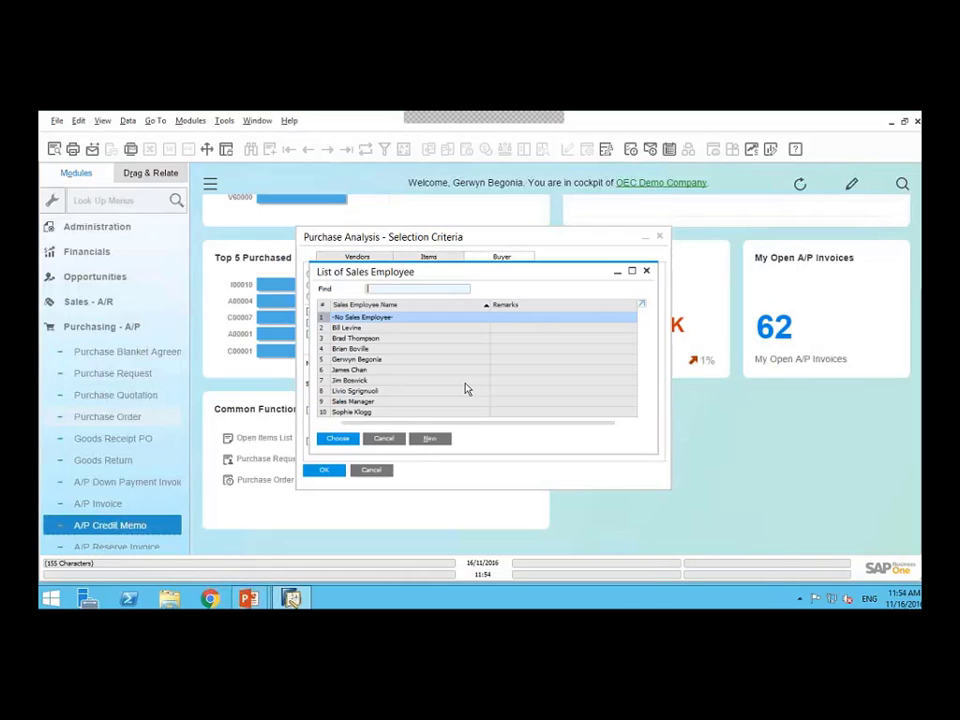
double_click(371, 360)
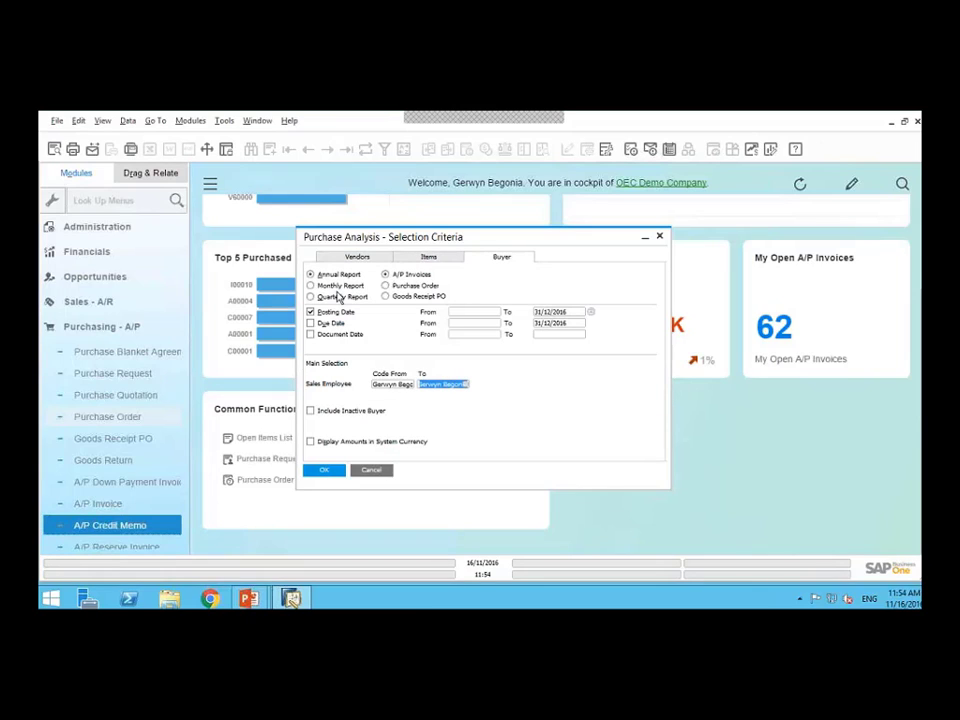
Set the posting date range's start to 01/01/2016 and run the annual A/P invoice analysis by buyer
click(465, 316)
click(497, 313)
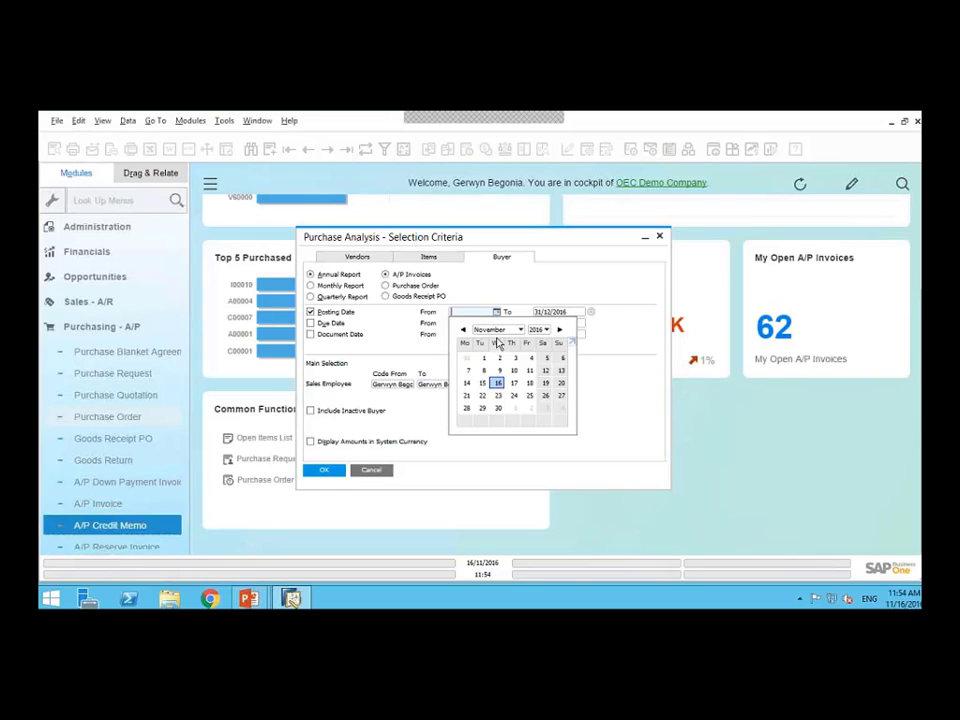
click(510, 330)
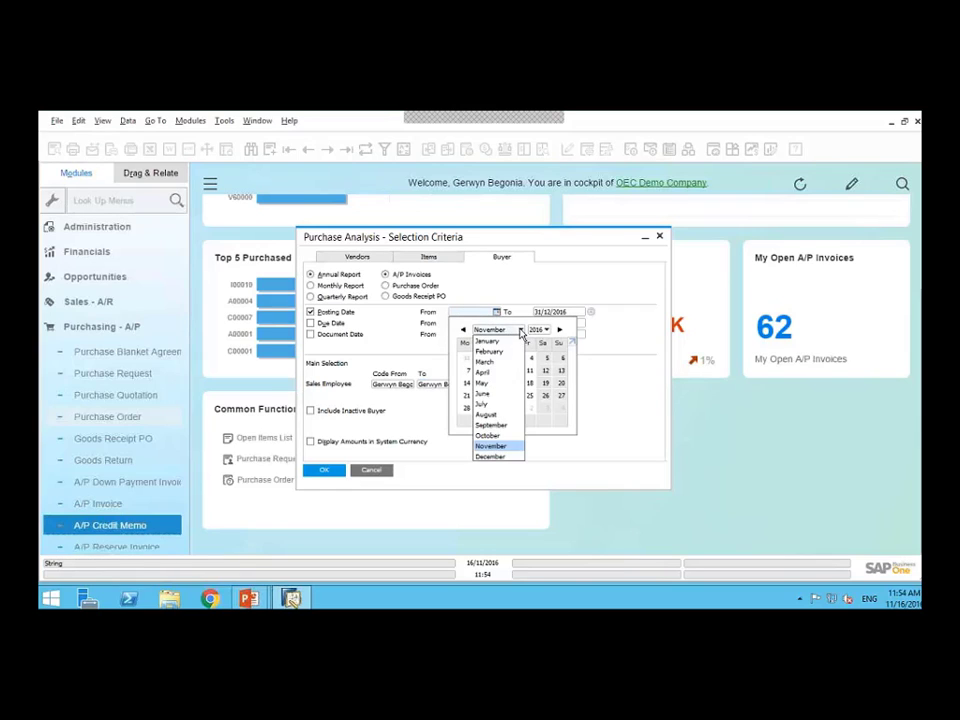
click(502, 341)
click(531, 357)
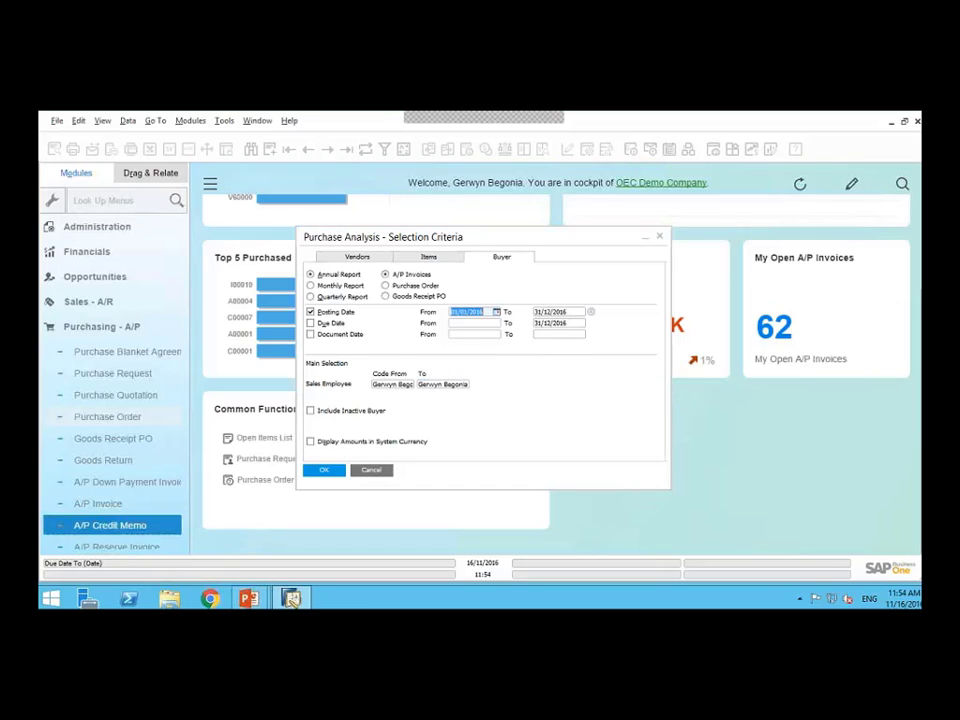
click(326, 471)
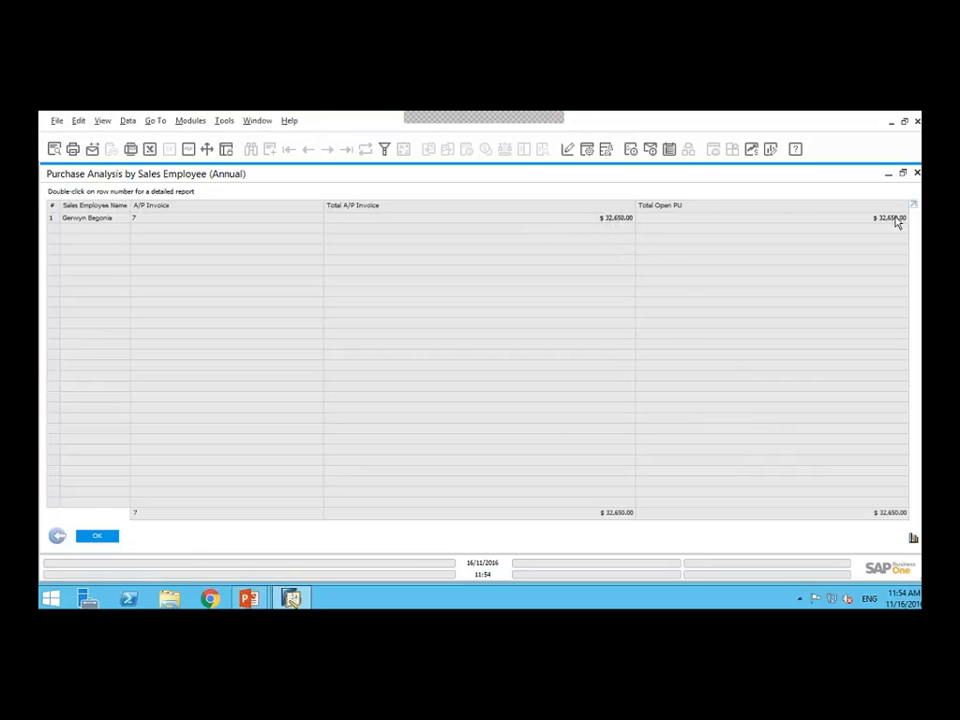
Set the chart style of the sales employee's detailed report to Spline Graph, and go back to the selection criteria
double_click(53, 218)
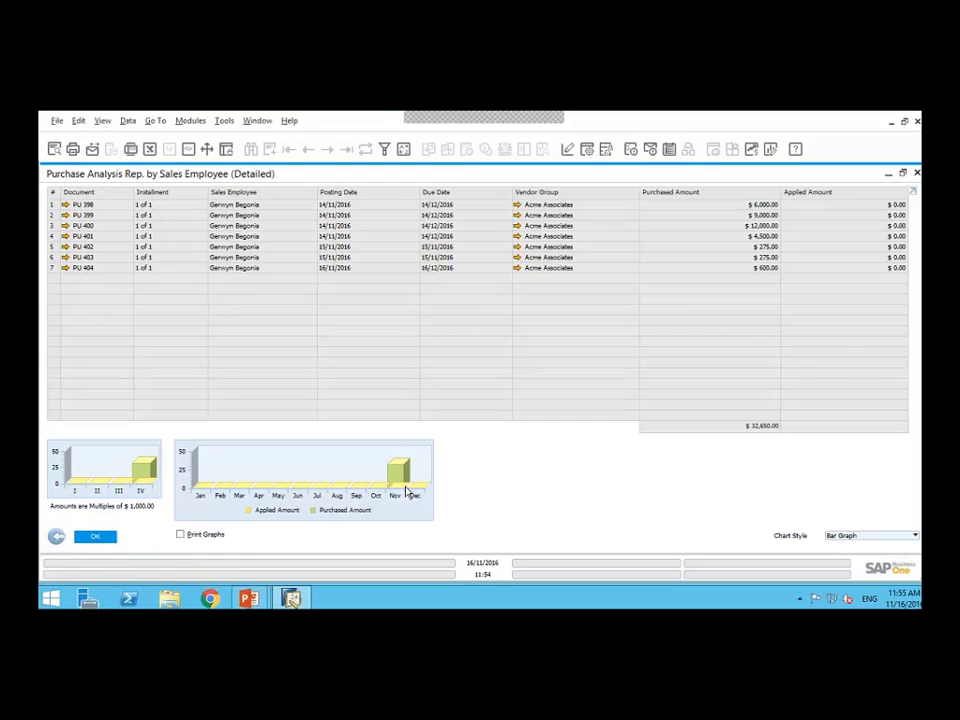
click(876, 537)
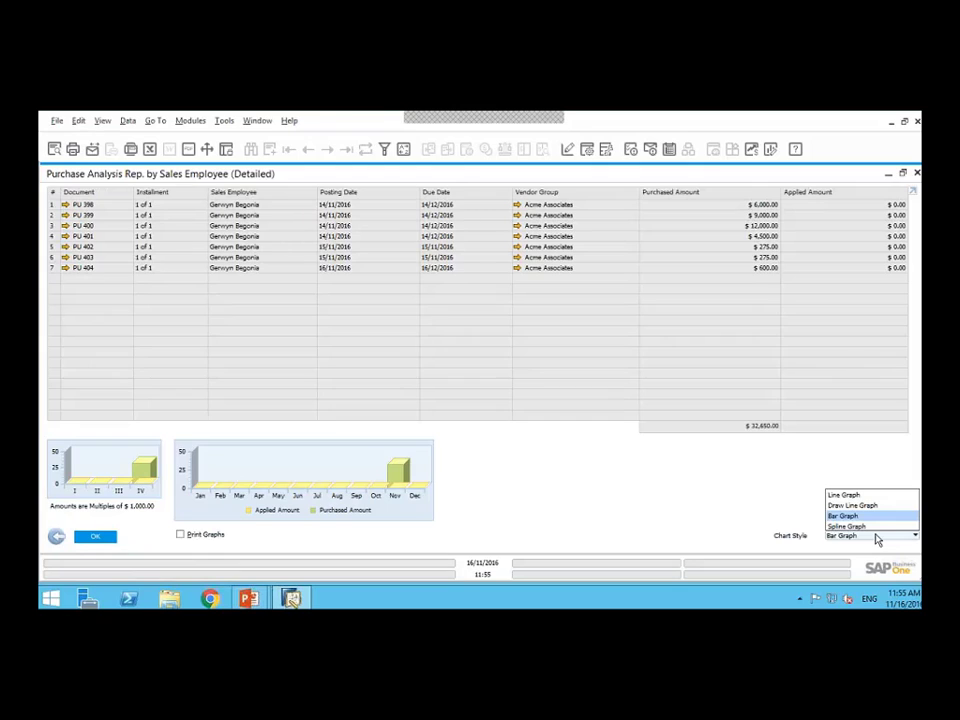
click(872, 527)
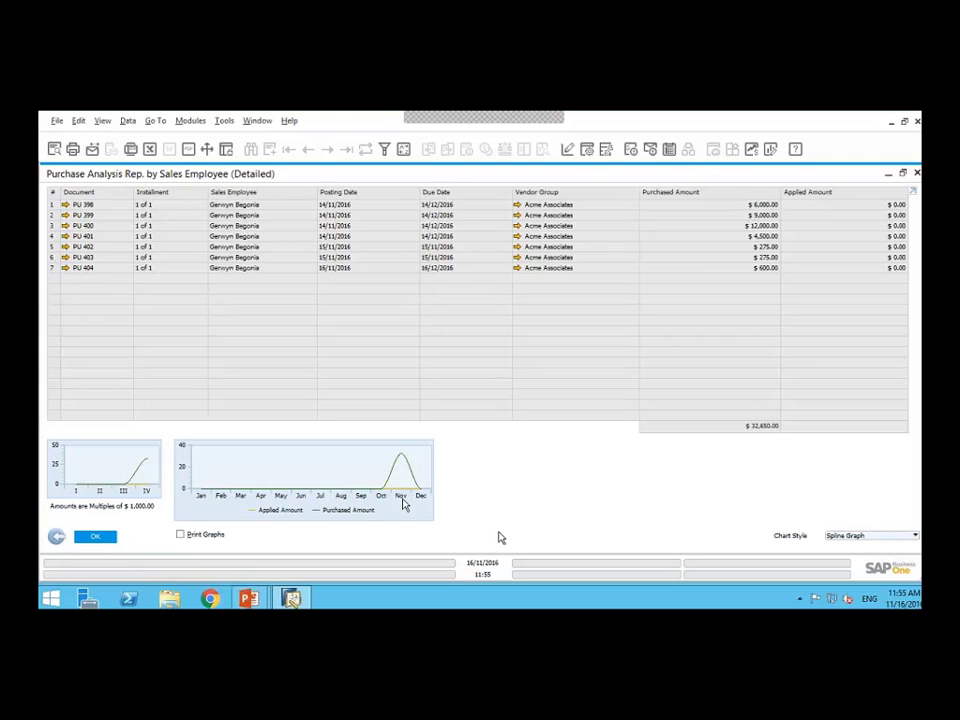
click(57, 539)
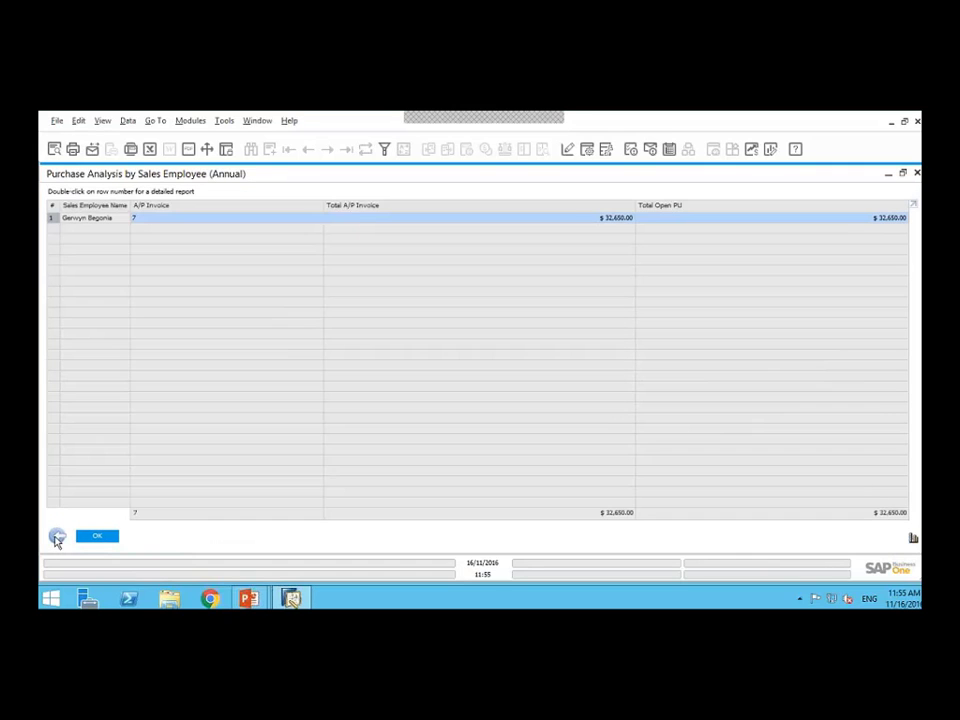
click(57, 539)
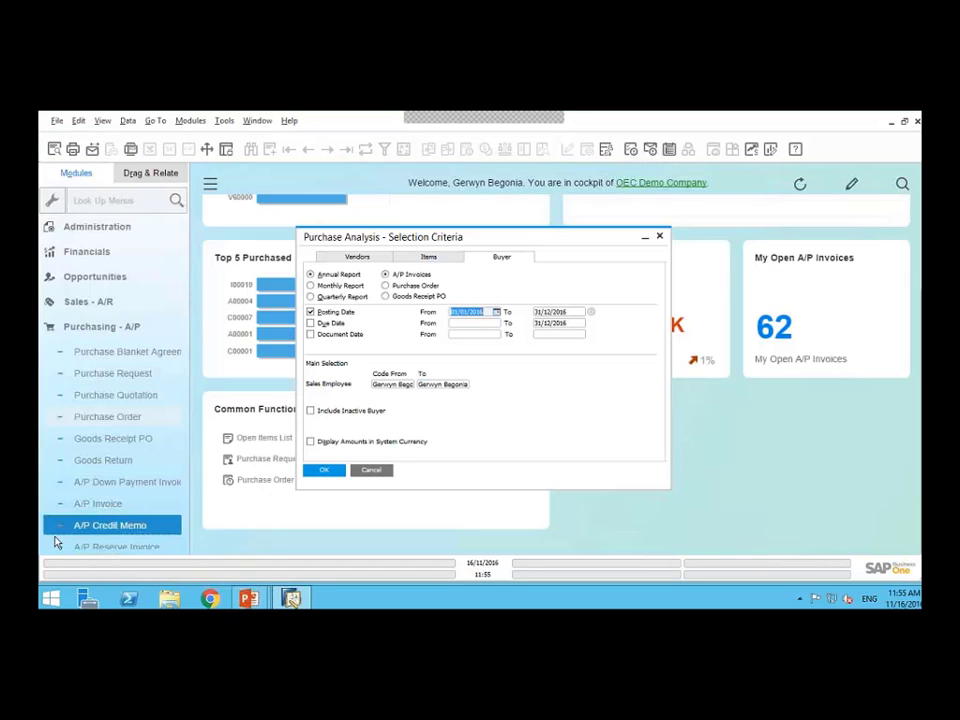
Review the vendor, item and buyer selection criteria, and cancel the Purchase Analysis
click(366, 259)
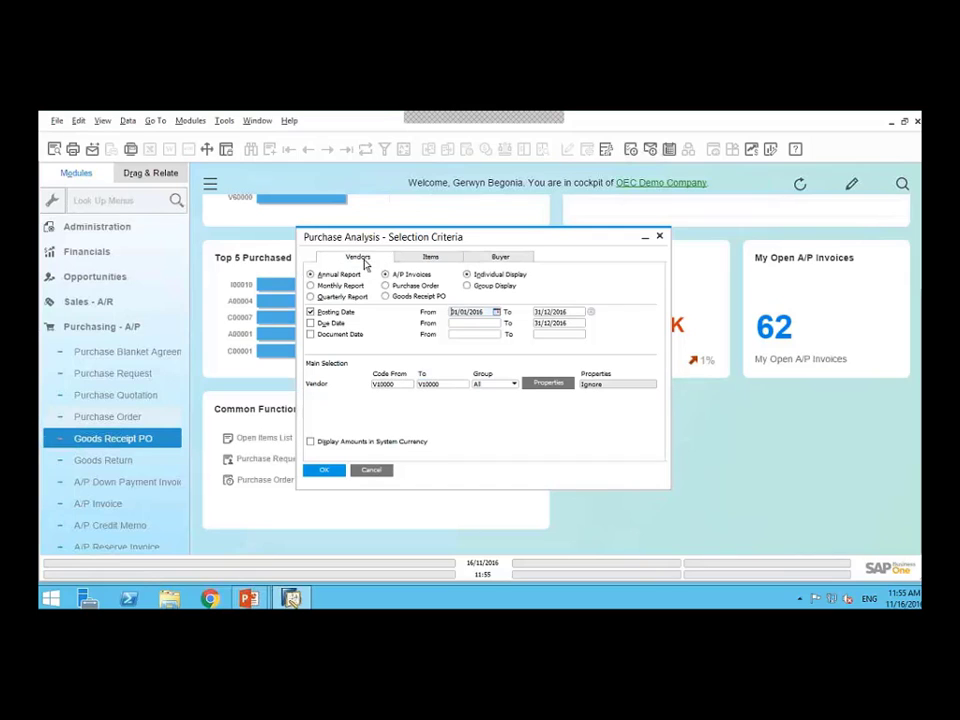
click(422, 258)
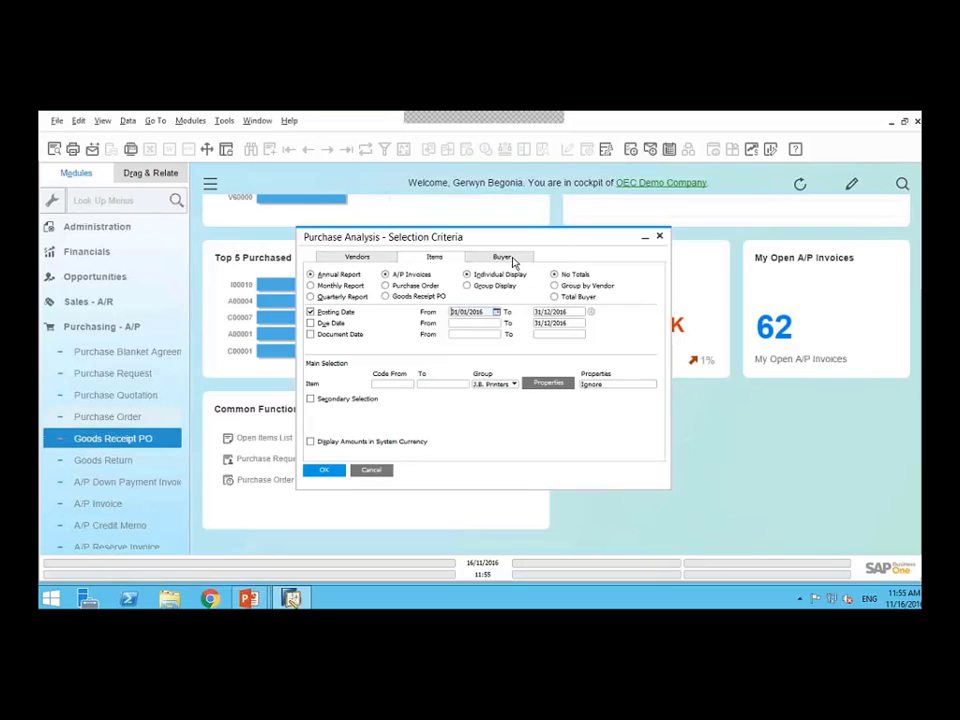
click(512, 260)
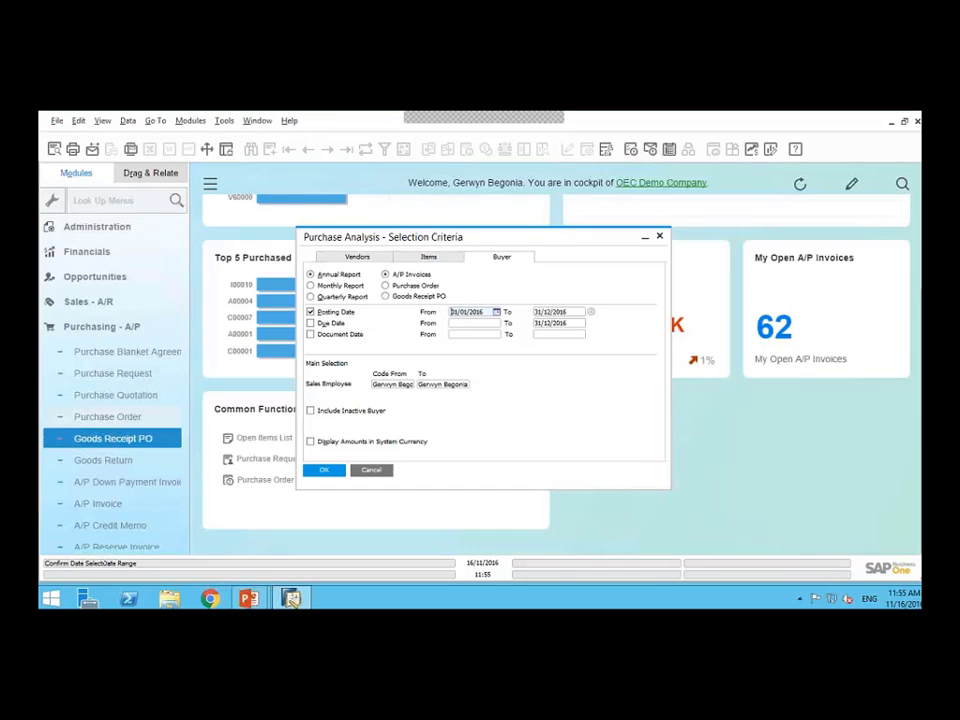
click(369, 259)
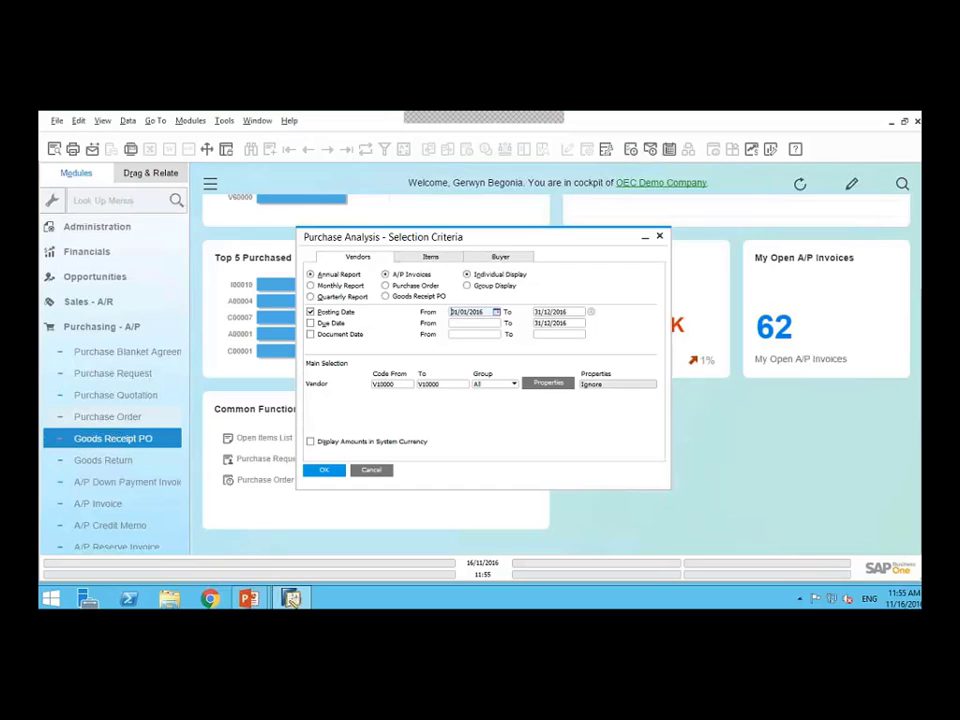
click(372, 471)
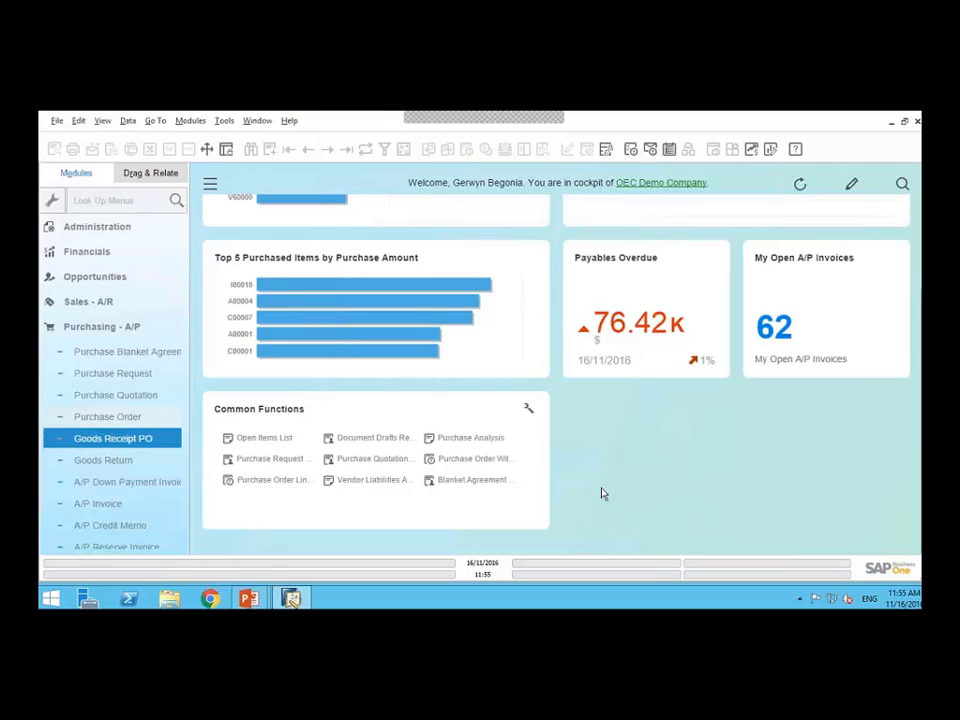
Switch to PowerPoint, advance to the Purchase Request Report slide, and return to SAP Business One
key(alt+Tab)
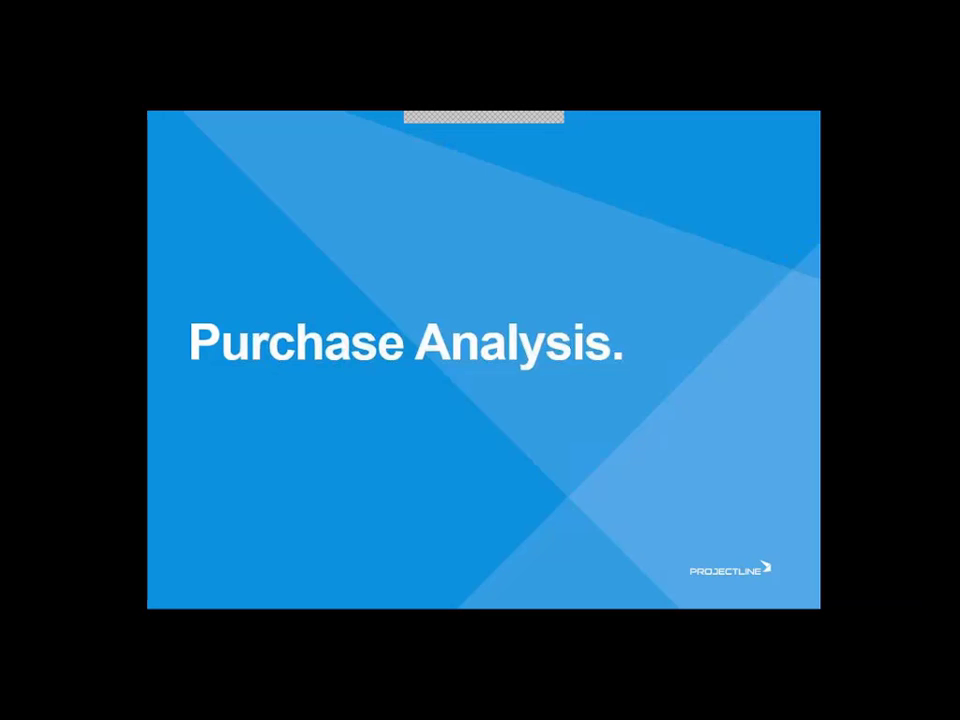
key(Right)
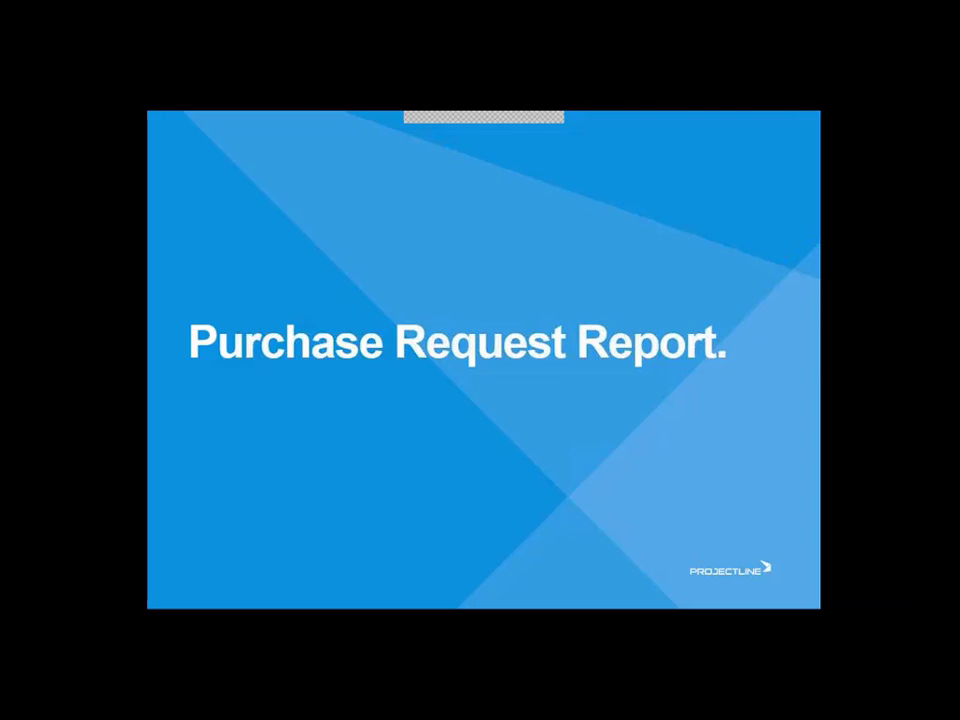
key(alt+Tab)
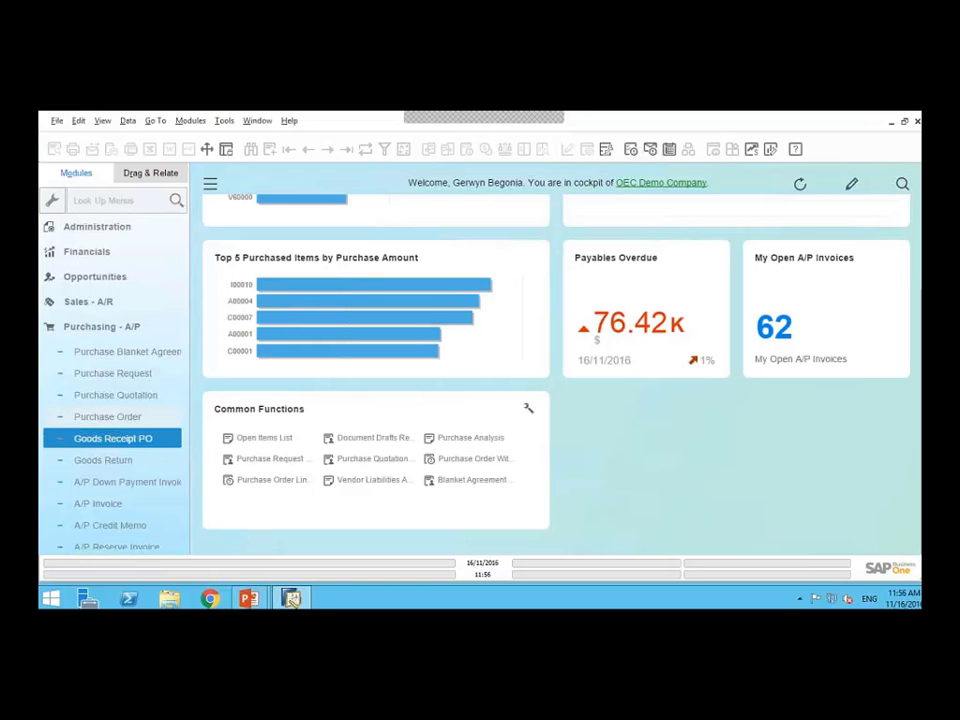
Open the Purchase Request form from the Purchasing module, examine the last recorded request, and minimize its window
click(101, 336)
click(103, 330)
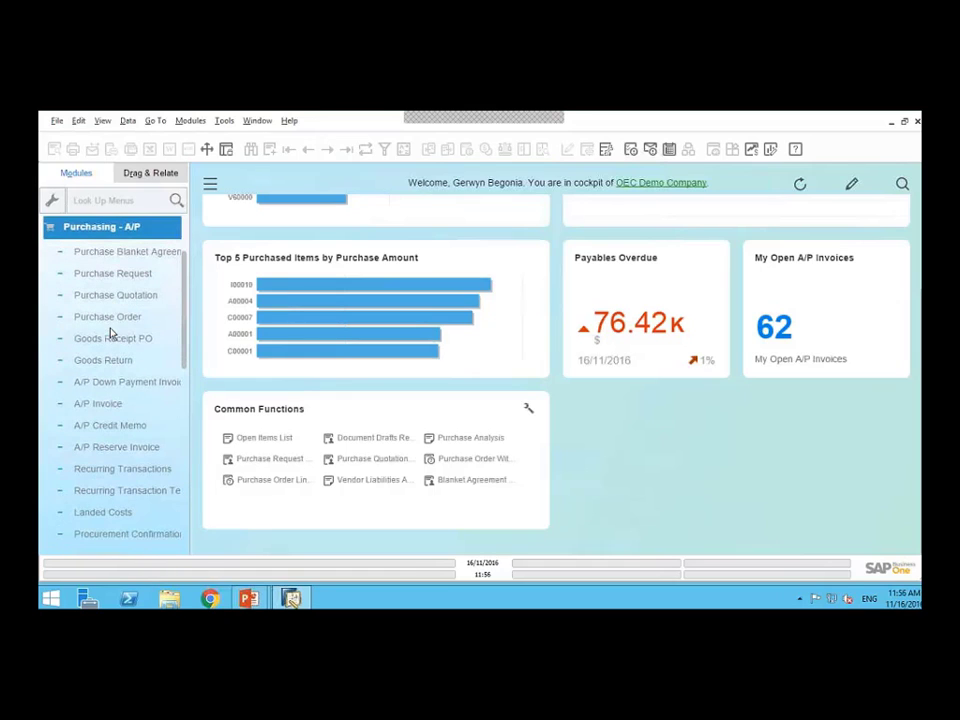
click(89, 277)
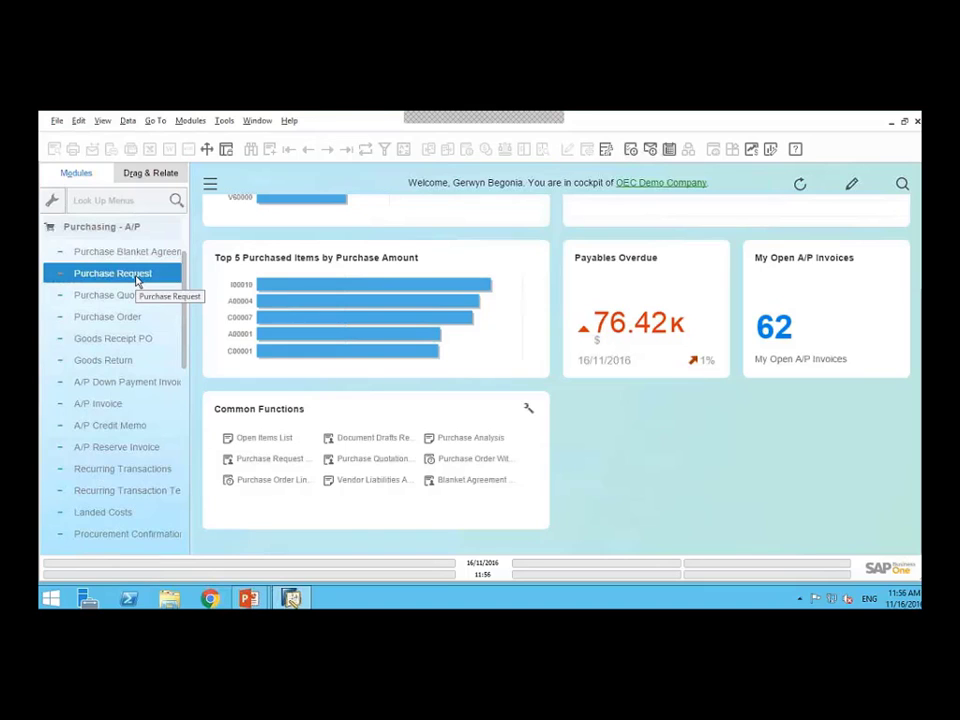
double_click(137, 283)
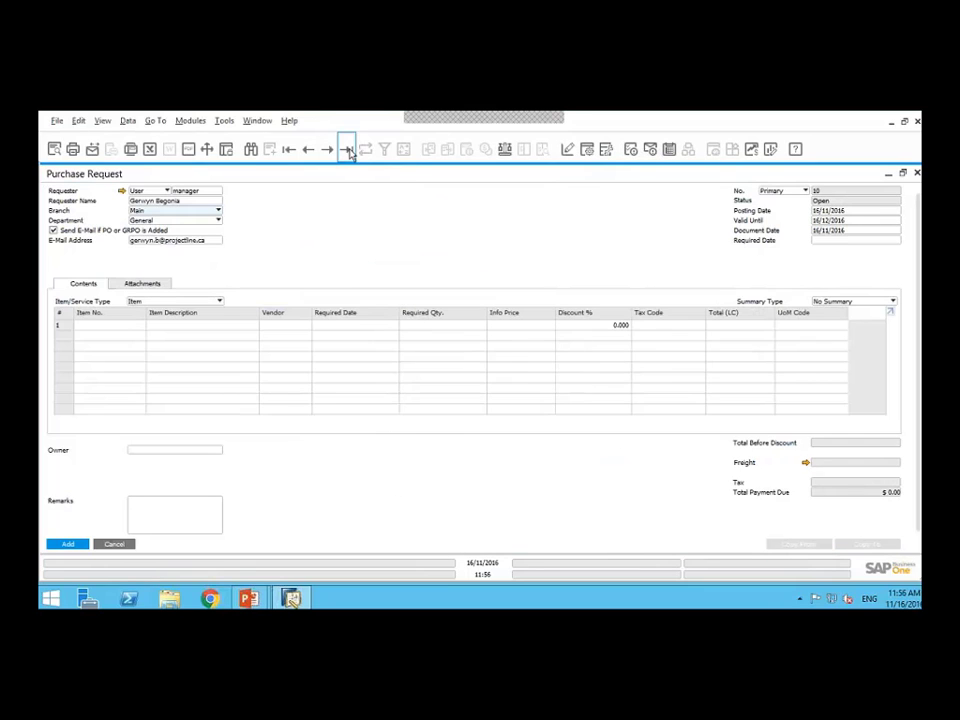
click(347, 150)
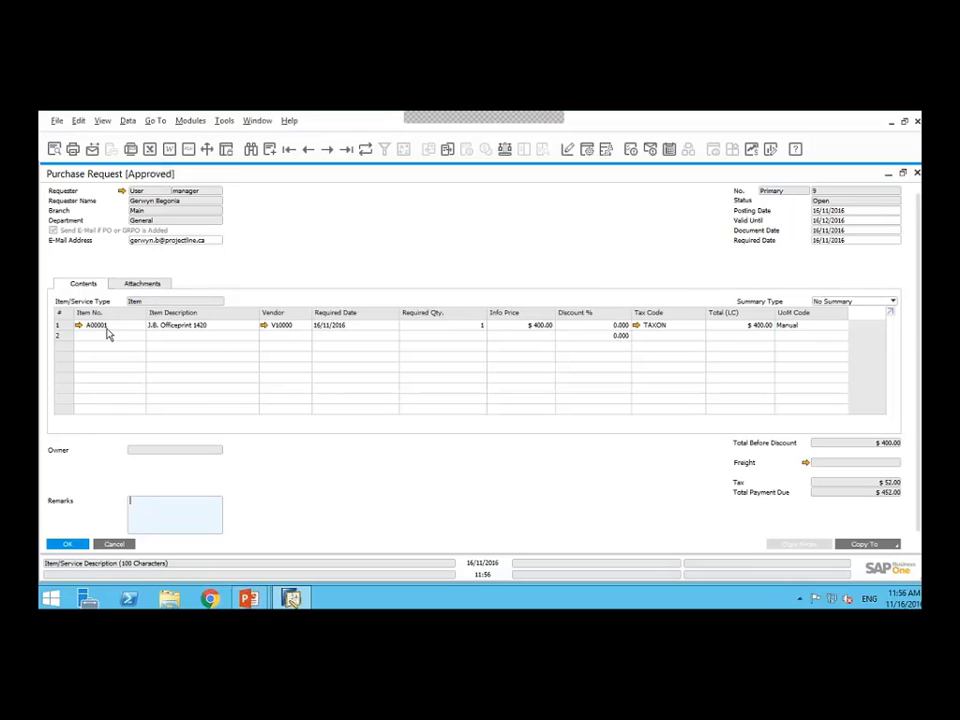
mouse_move(109, 335)
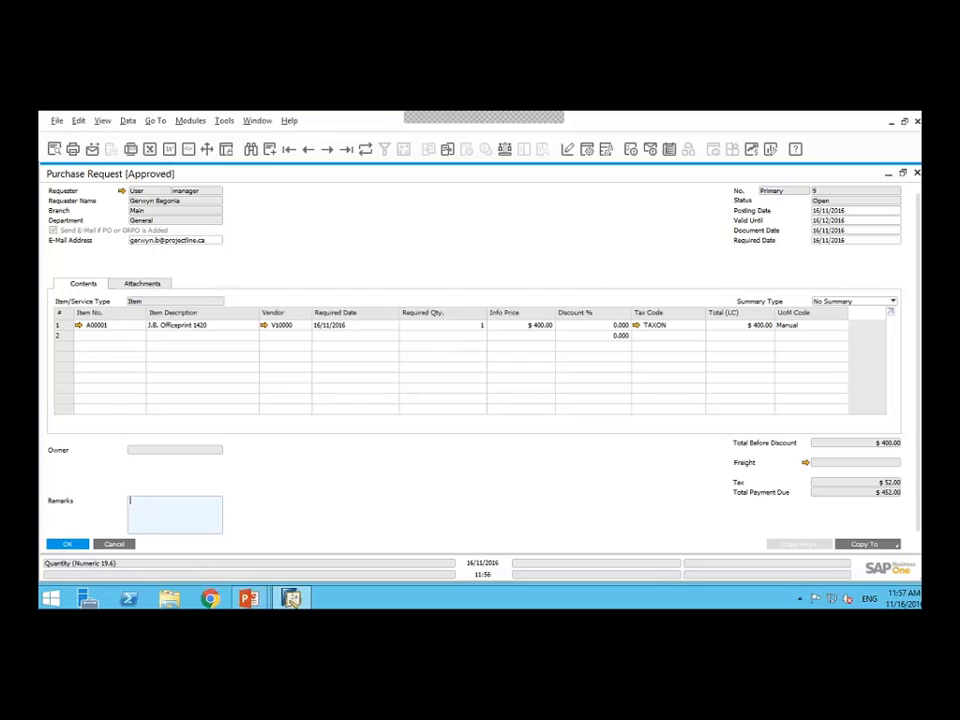
click(902, 174)
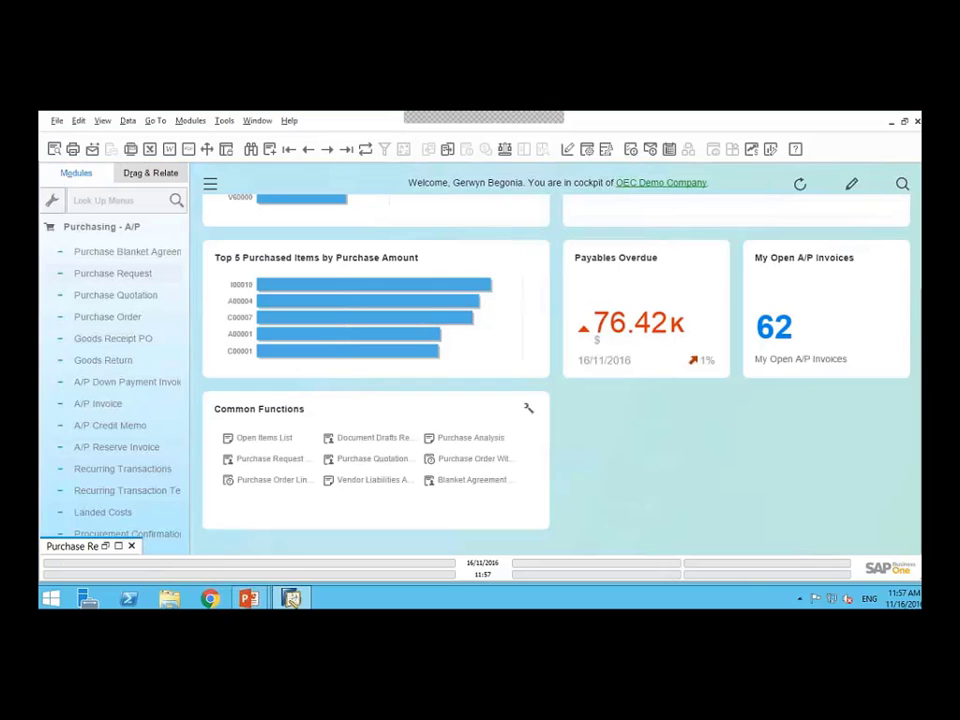
Read the Request for Approving Document Generation message from the cockpit's alerts, and close the message
scroll(911, 272, up, 3)
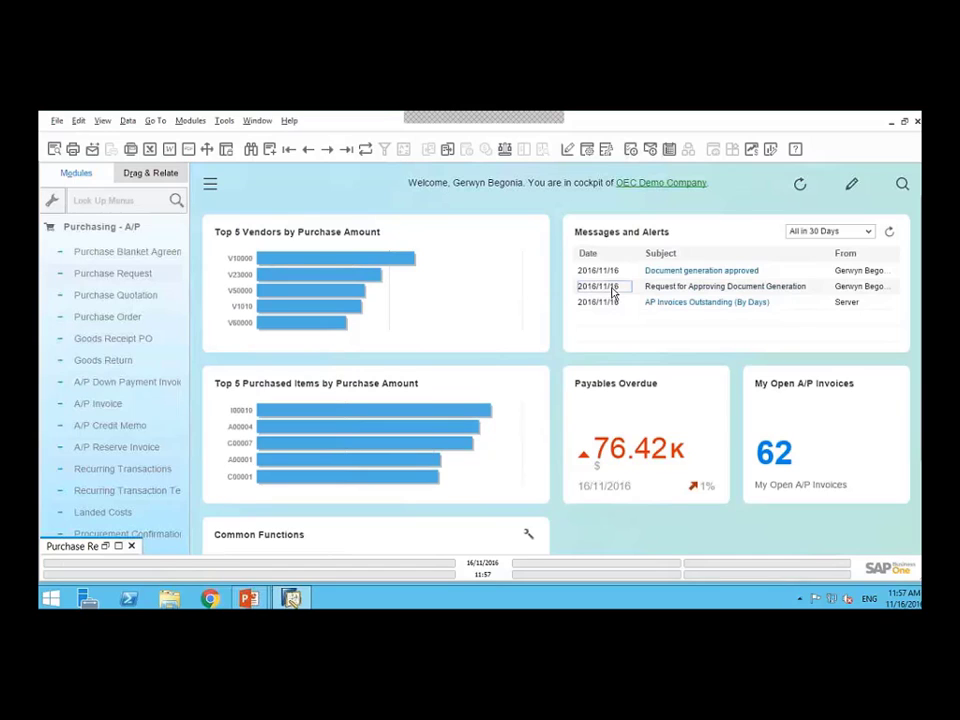
click(662, 287)
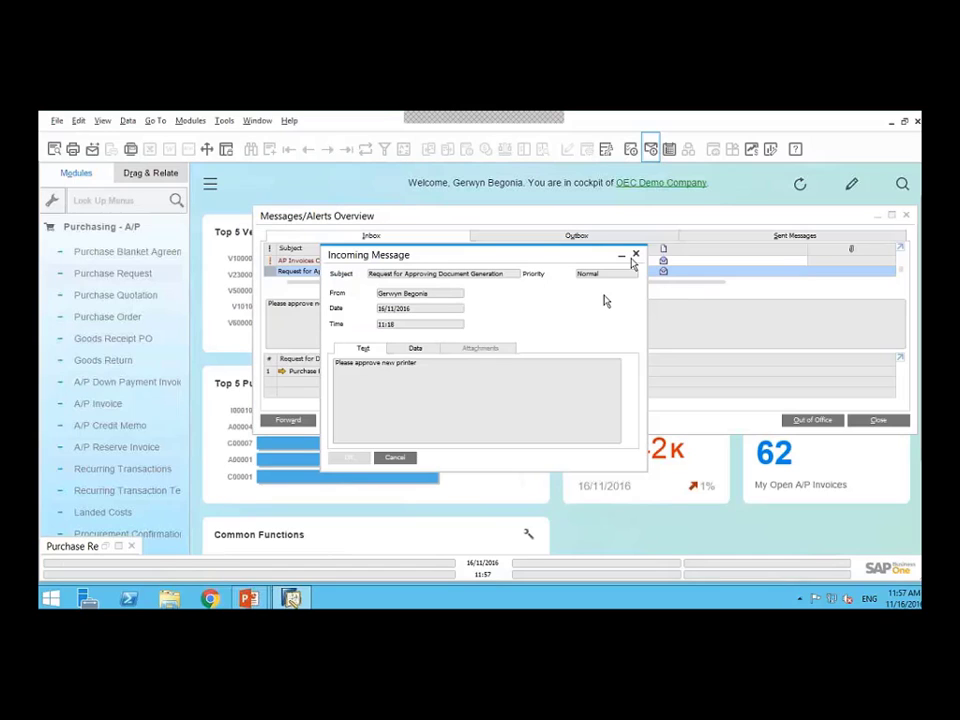
click(634, 255)
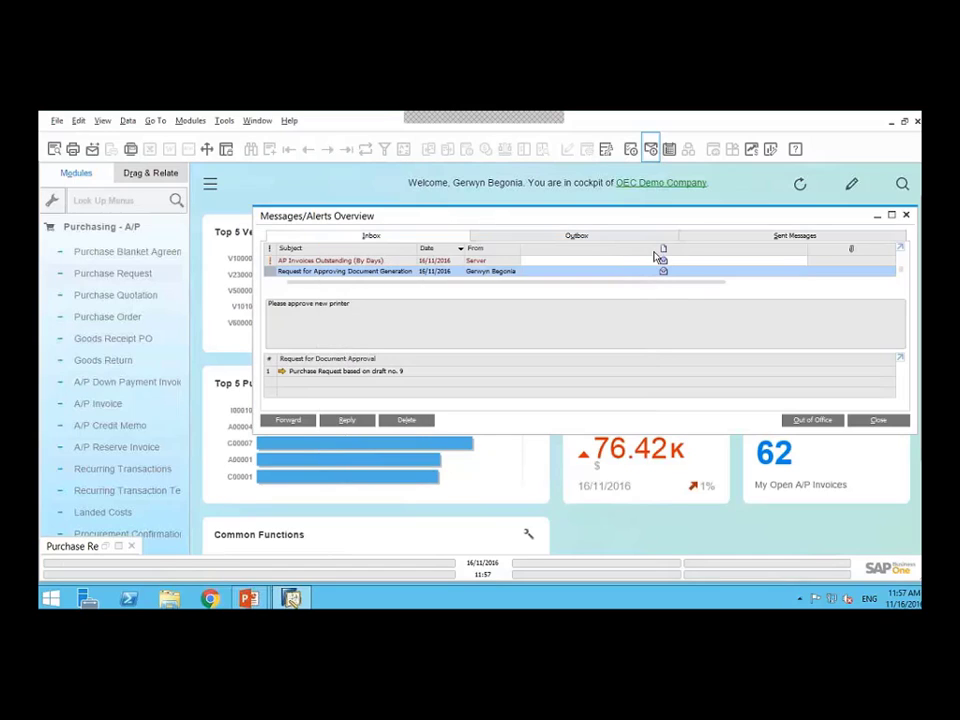
Maximize the messages overview, examine the approval details of the purchase request based on draft no. 9, and close them
click(891, 214)
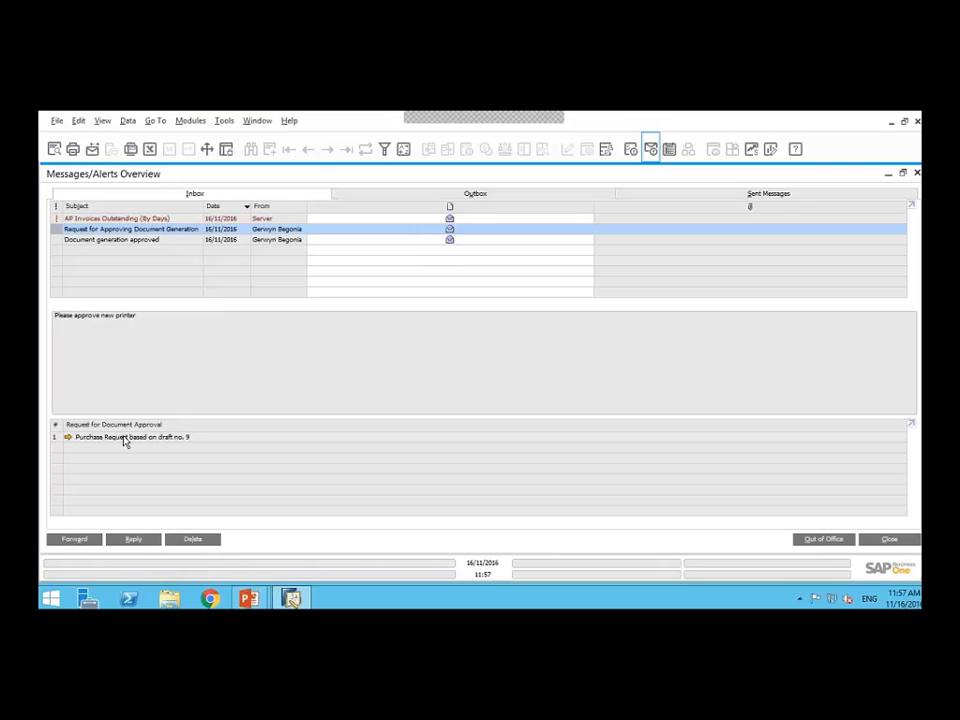
click(68, 440)
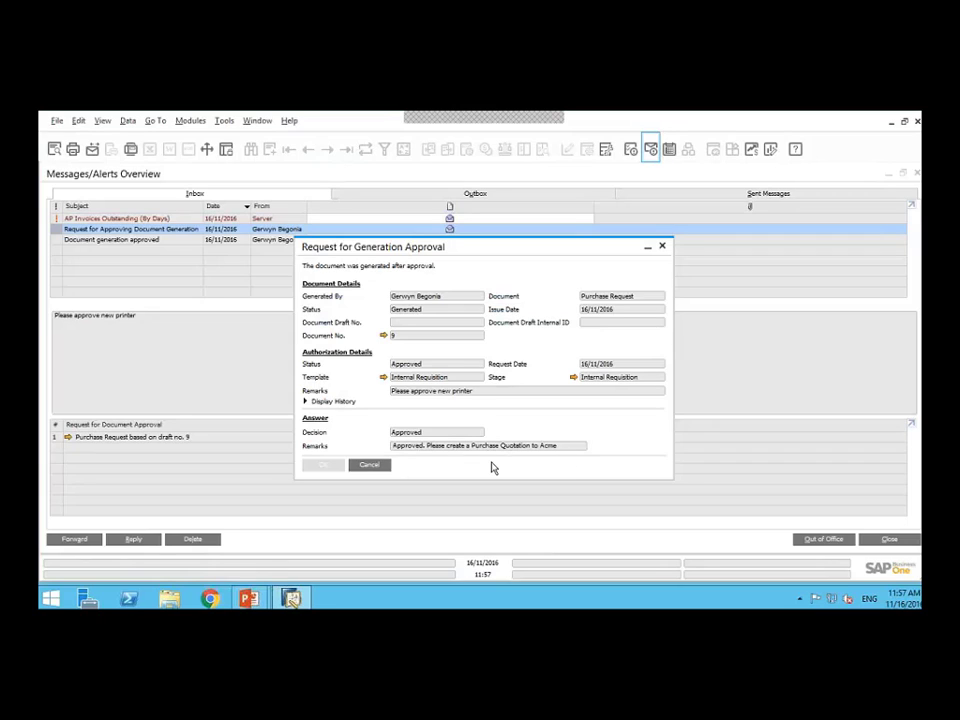
click(370, 465)
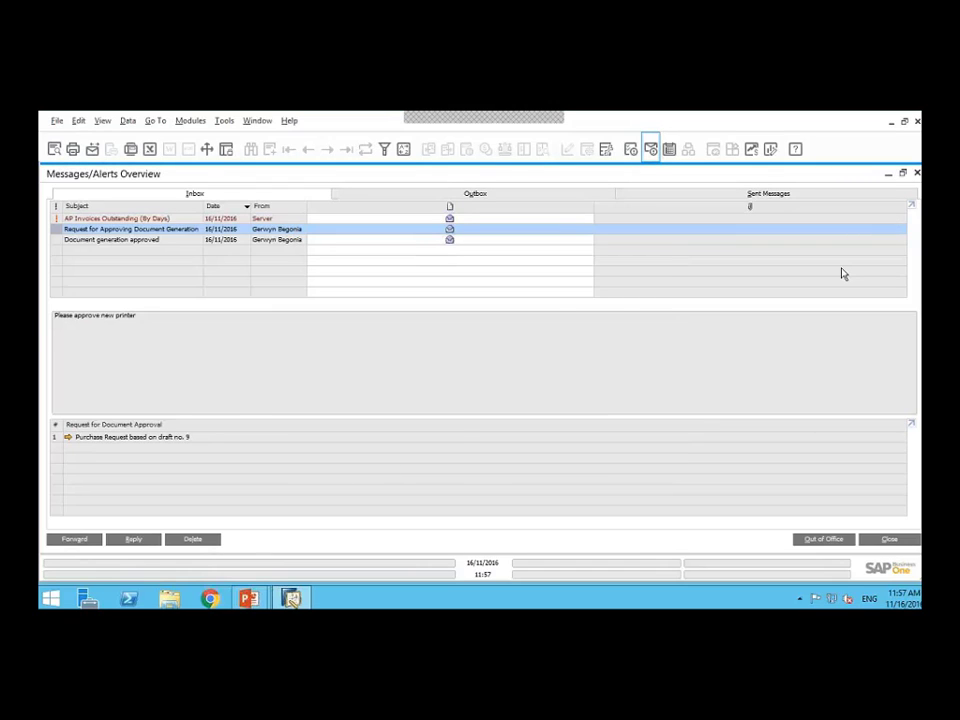
Close the messages overview, bring back the minimized purchase request, and close it to return to the cockpit
click(917, 173)
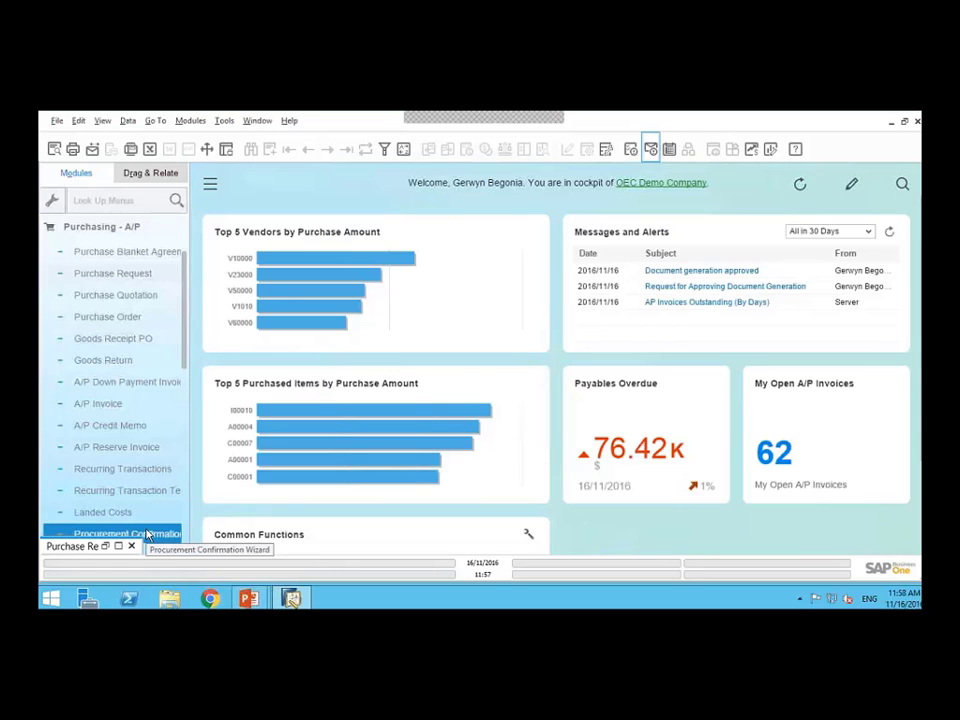
click(119, 546)
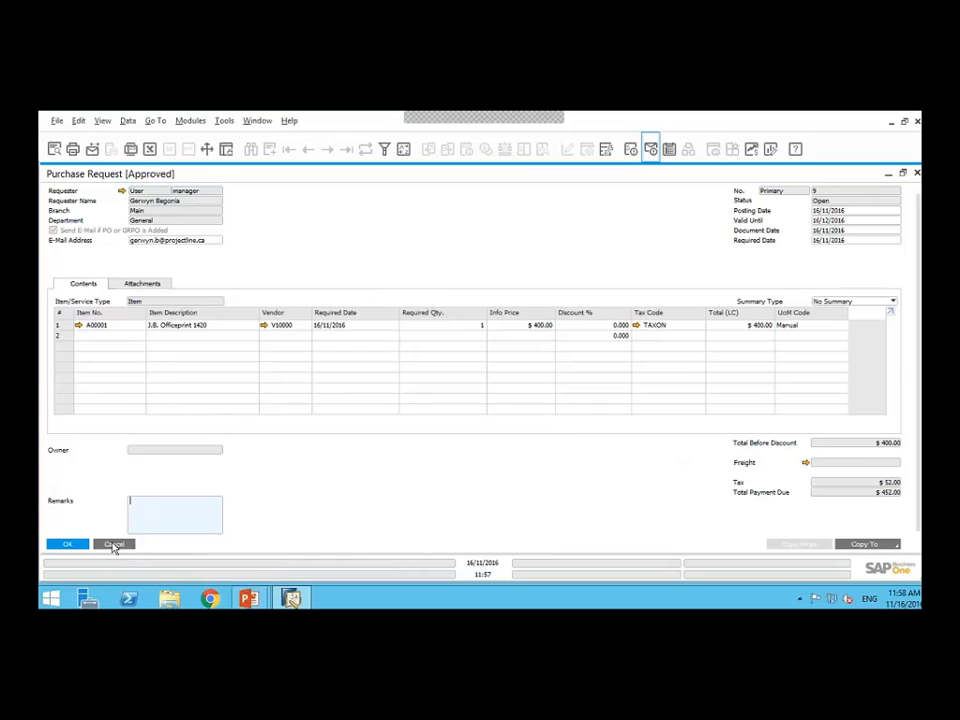
click(114, 545)
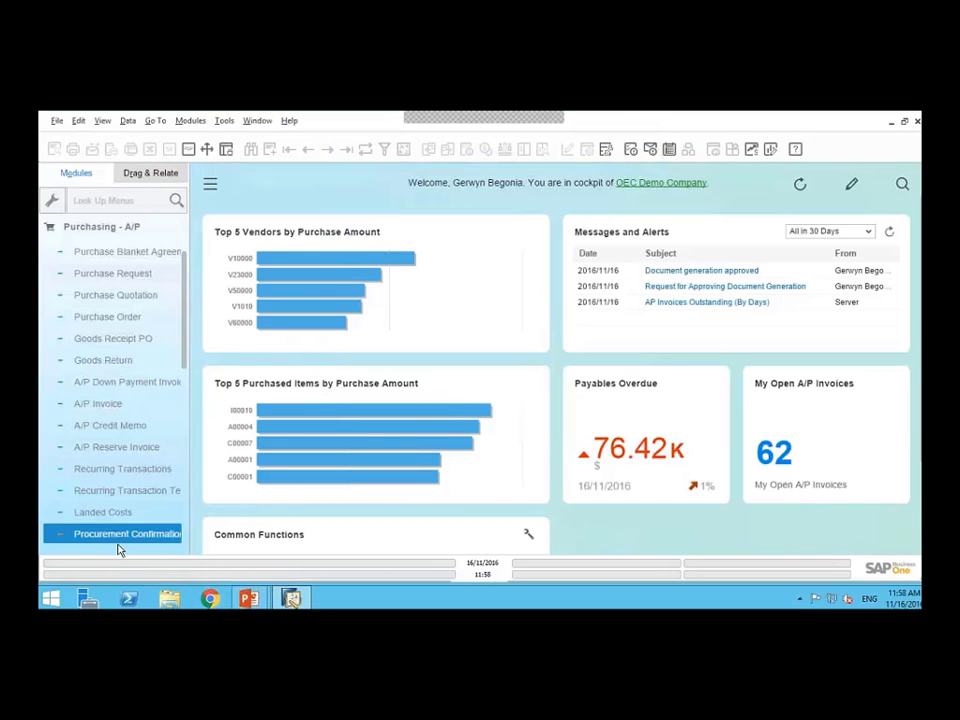
click(172, 360)
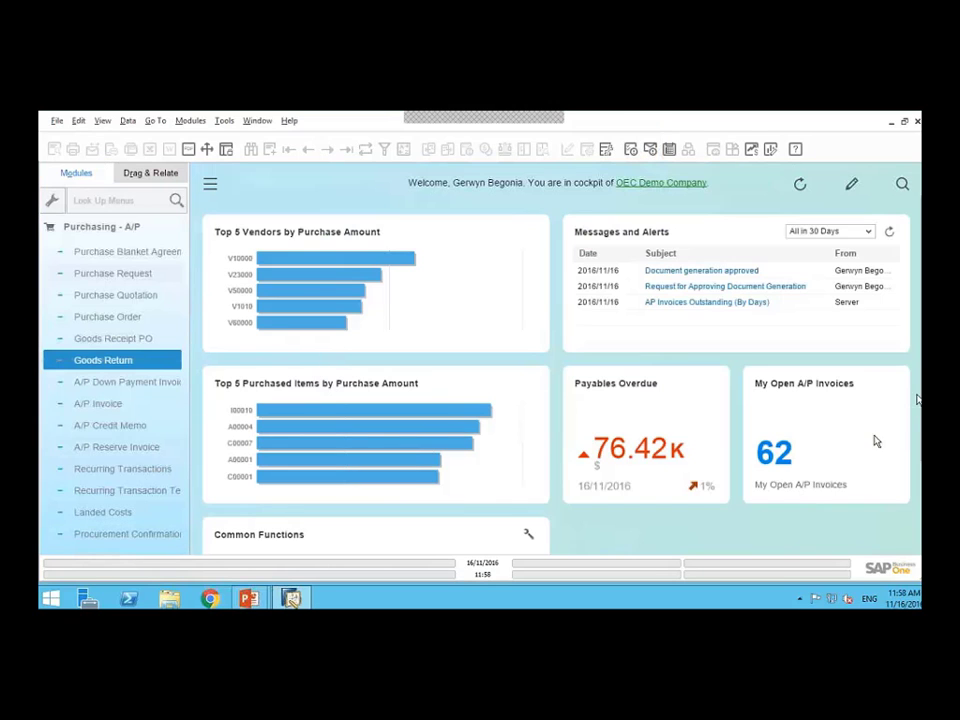
Run the Purchase Request Report for type Item with open purchase requests only, leaving the item code range empty
scroll(560, 420, down, 3)
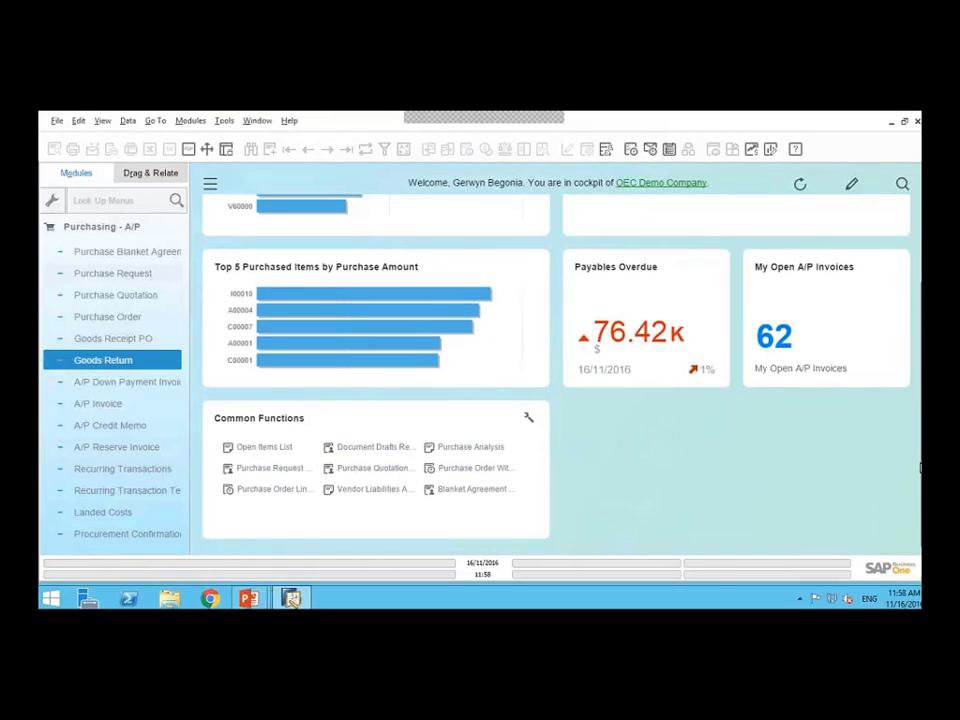
click(271, 468)
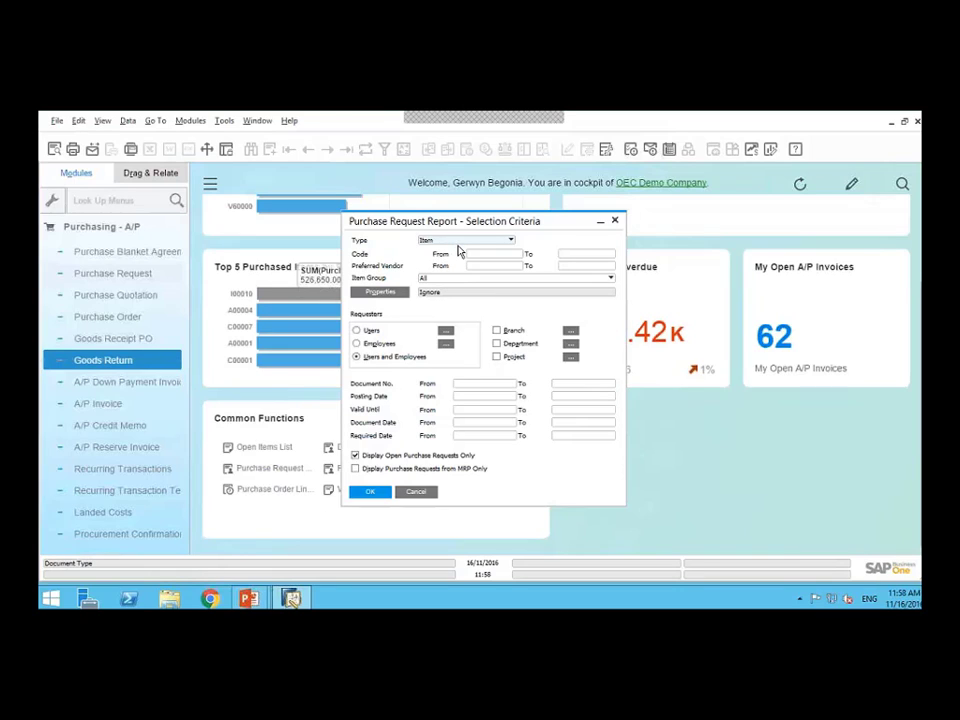
click(491, 242)
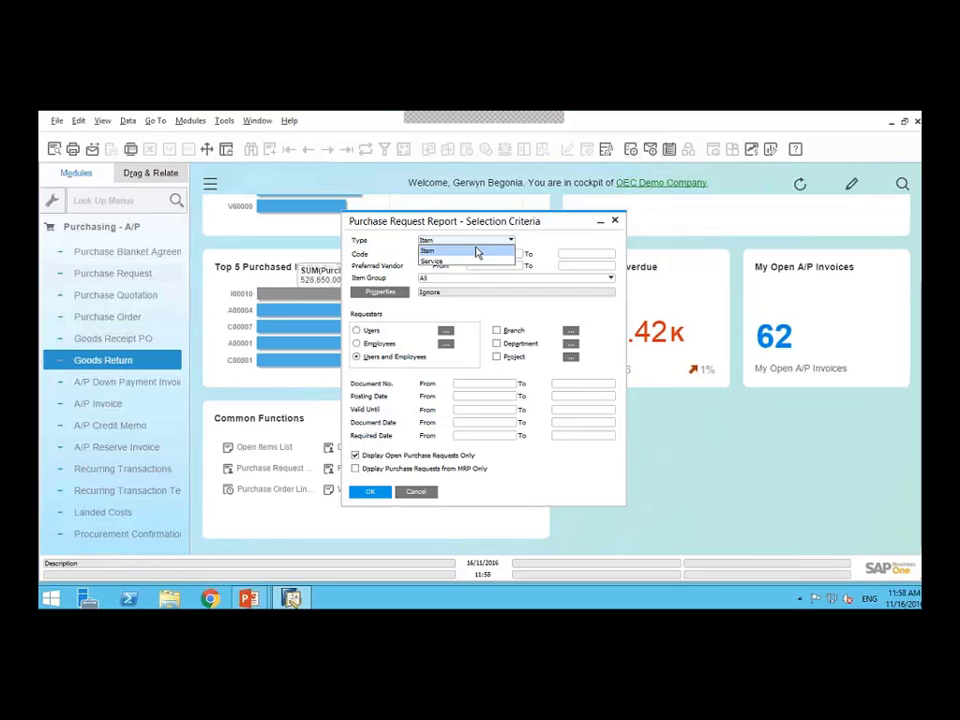
click(476, 249)
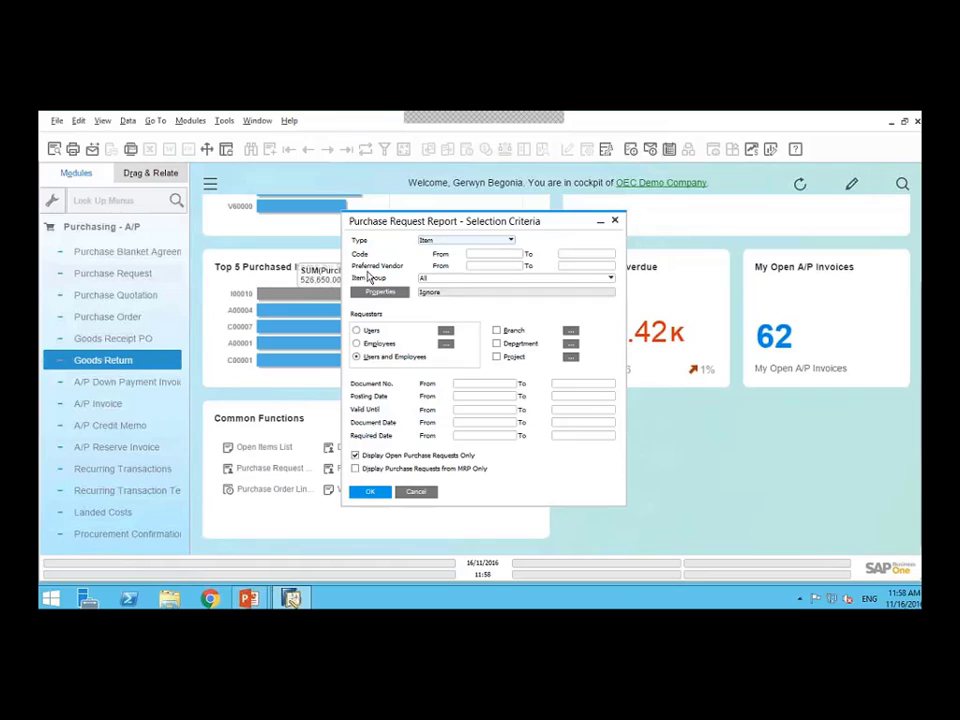
click(485, 256)
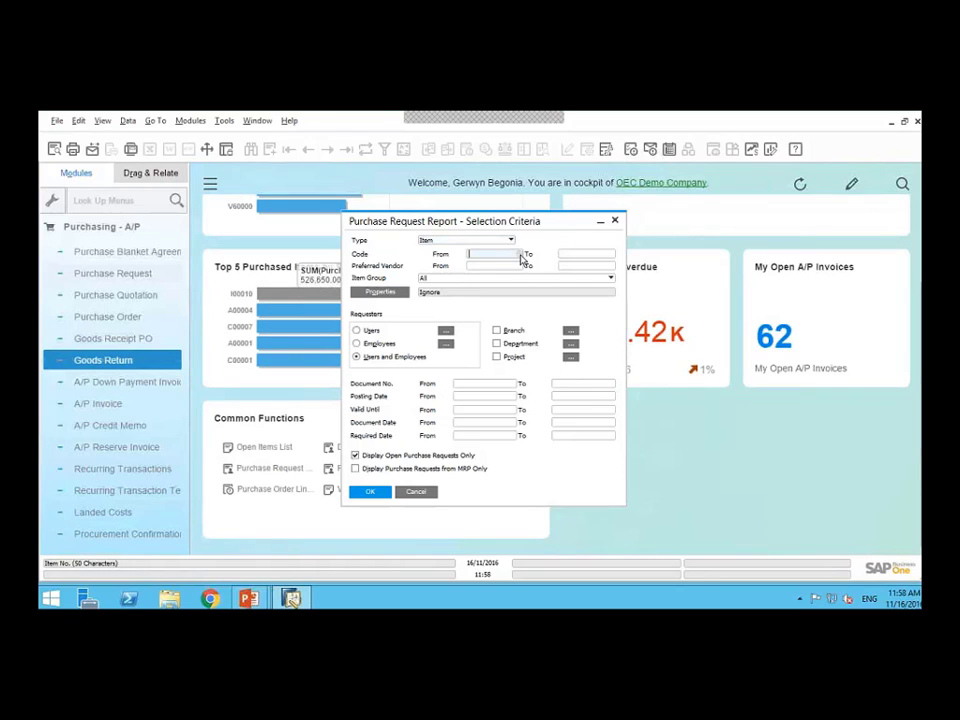
click(520, 256)
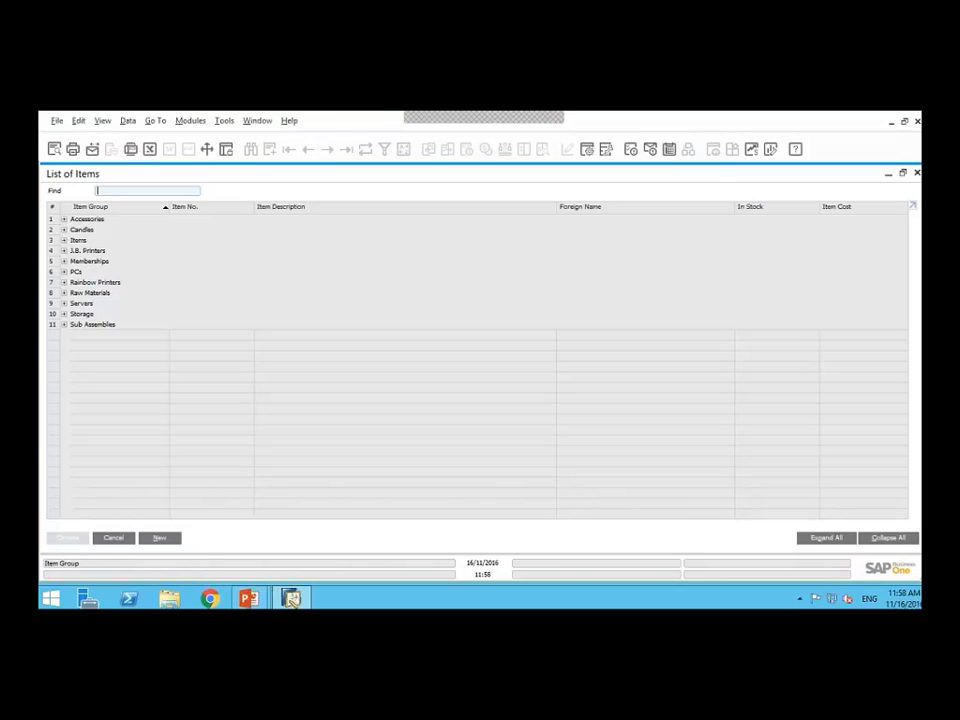
click(122, 540)
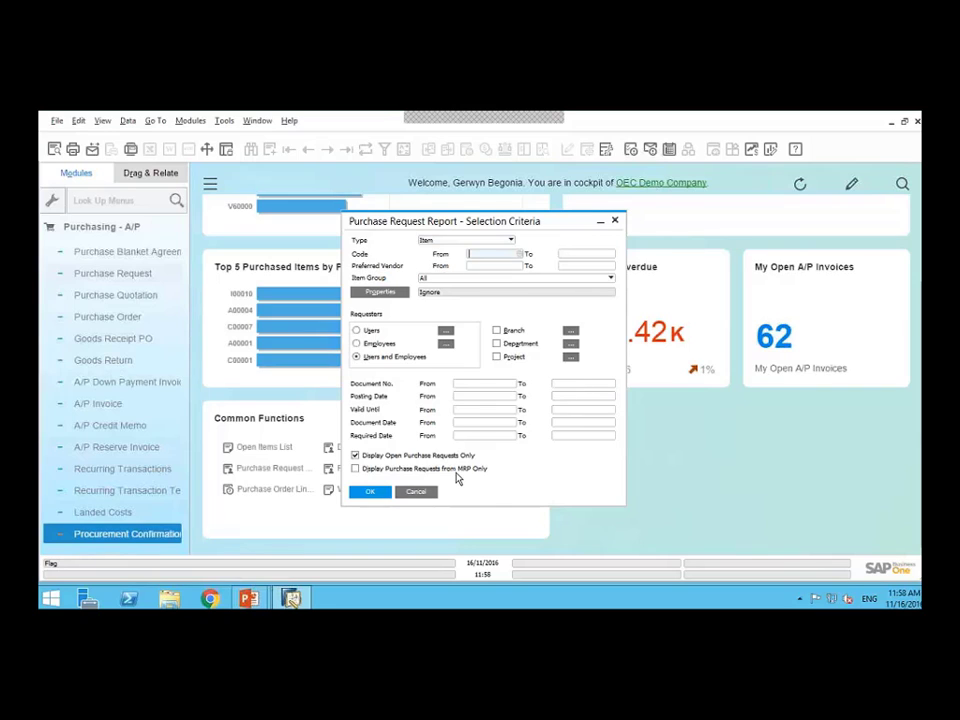
click(369, 491)
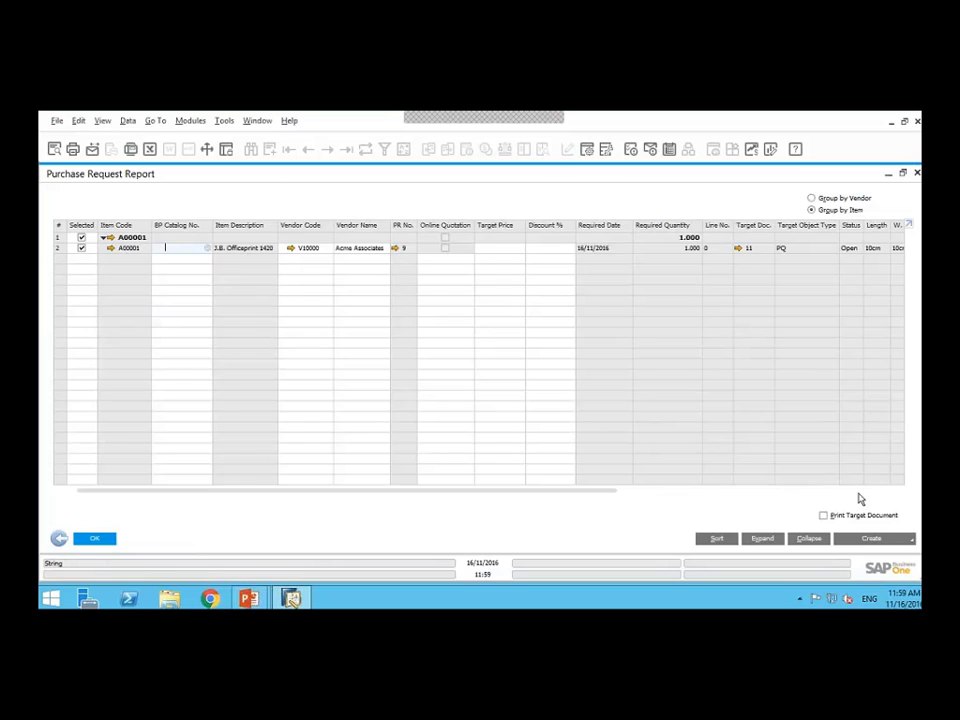
Review which target documents the report can create, examine the linked purchase request, and check the row's target price and discount fields
click(907, 540)
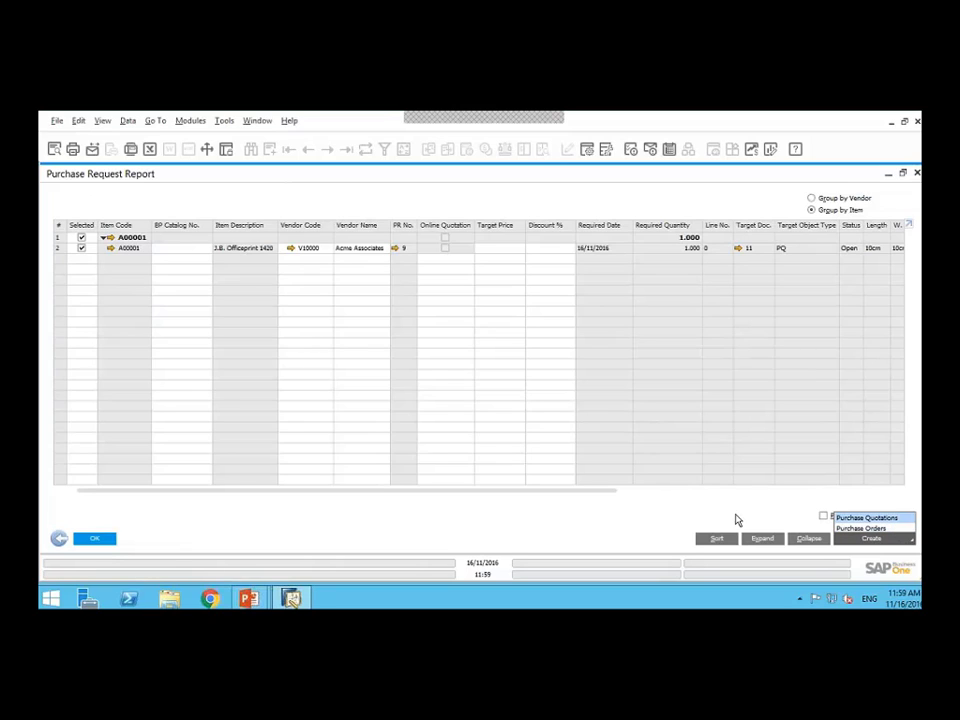
click(671, 524)
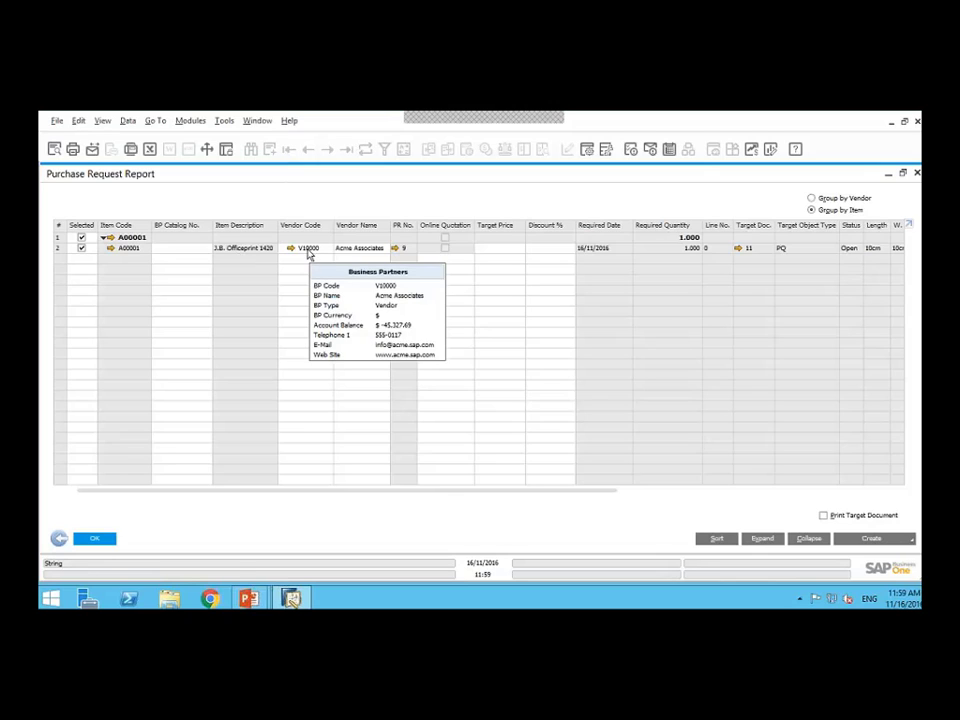
click(395, 248)
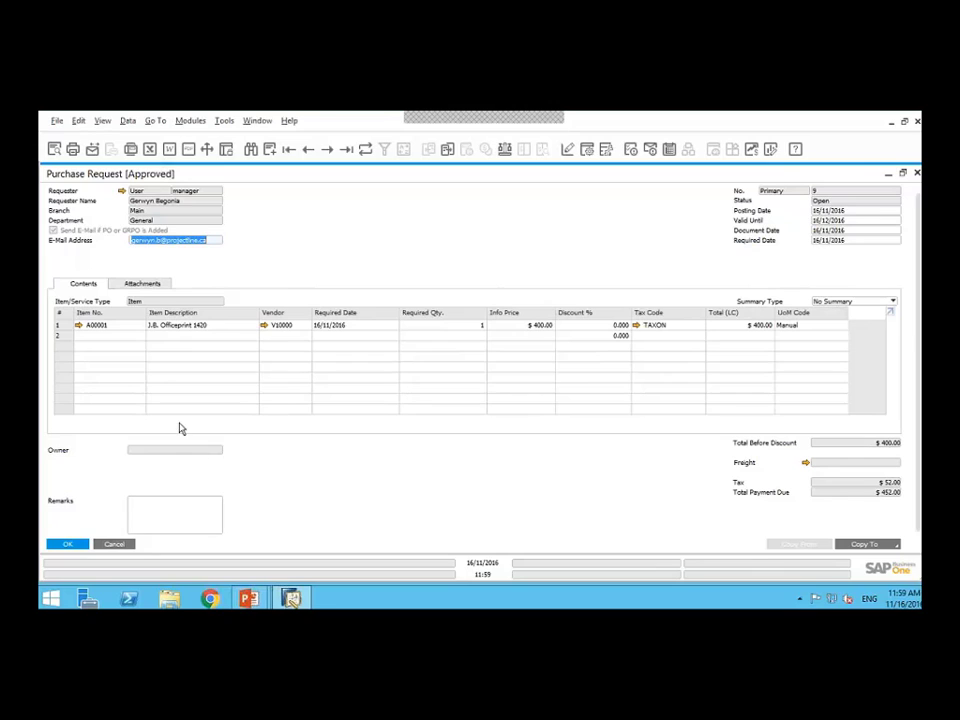
click(110, 544)
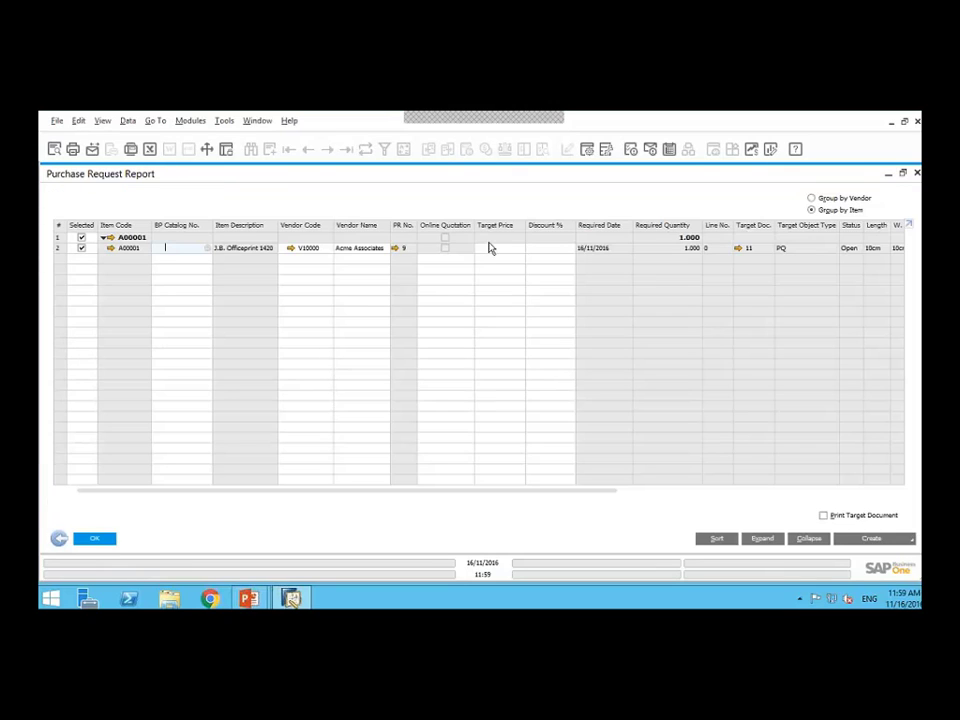
click(507, 248)
click(560, 250)
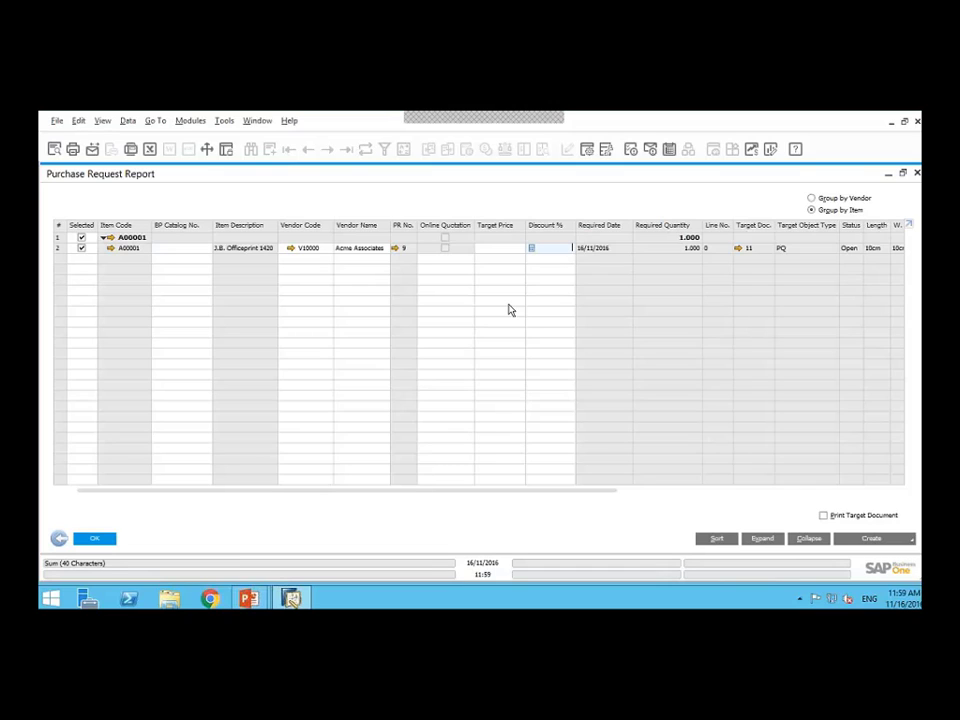
Hide the Length, Width, Height, Volume and Weight columns in the Purchase Request Report's form settings
drag(605, 491, 816, 501)
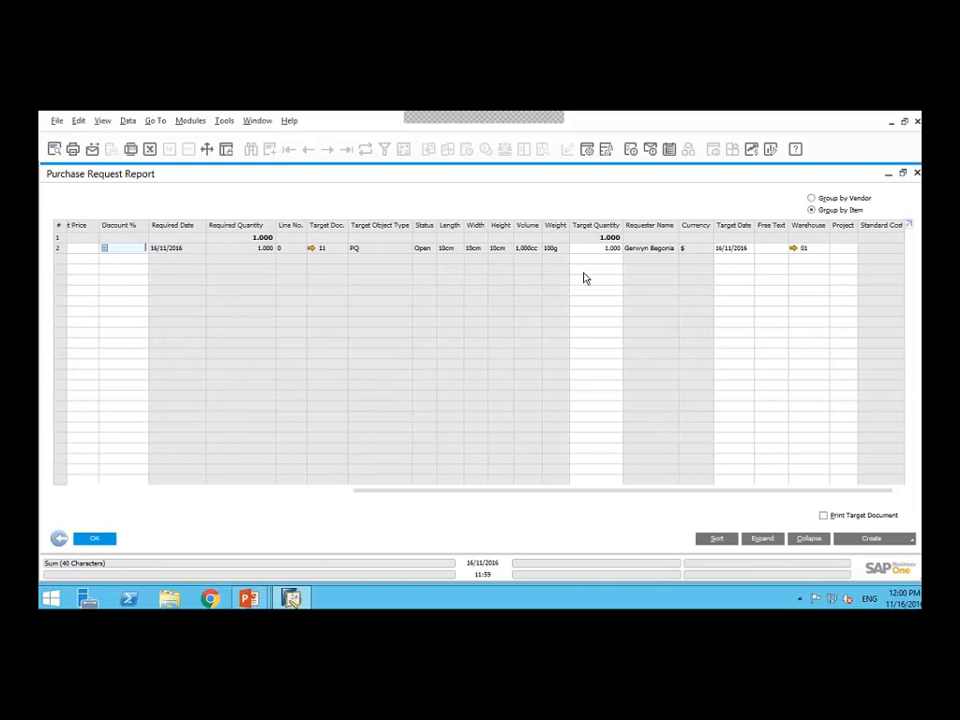
click(587, 150)
scroll(865, 420, down, 4)
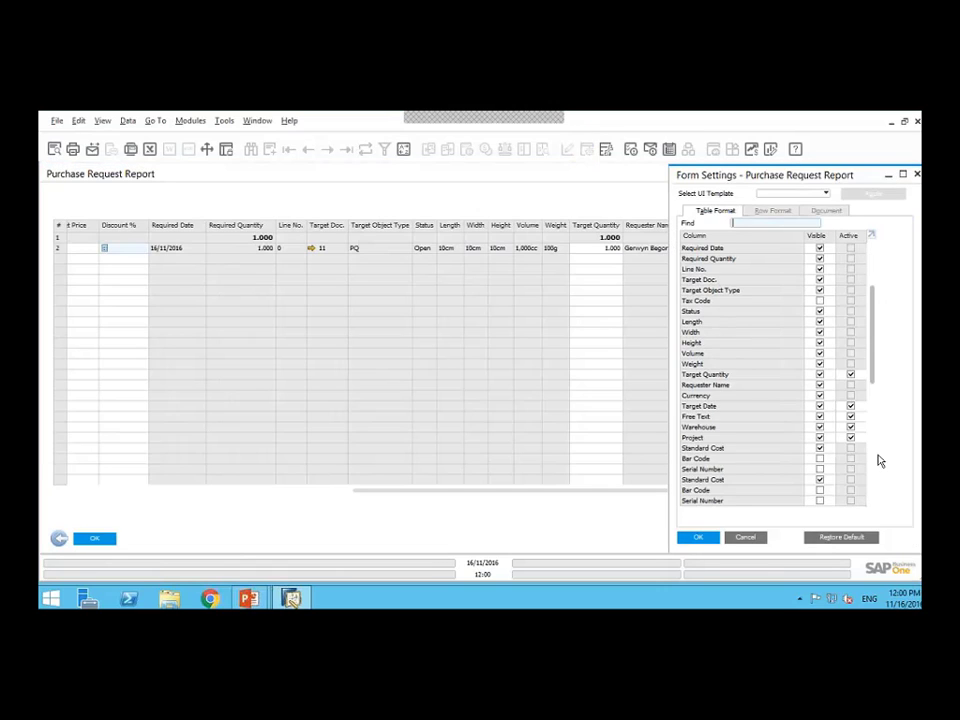
scroll(878, 460, down, 5)
scroll(876, 430, up, 4)
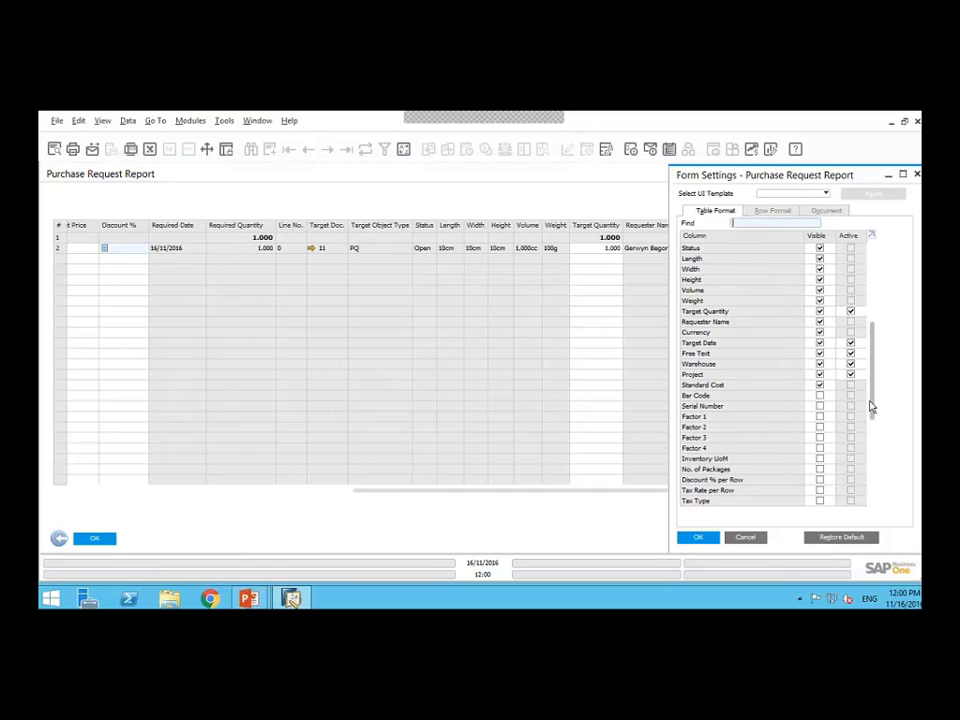
scroll(870, 403, up, 2)
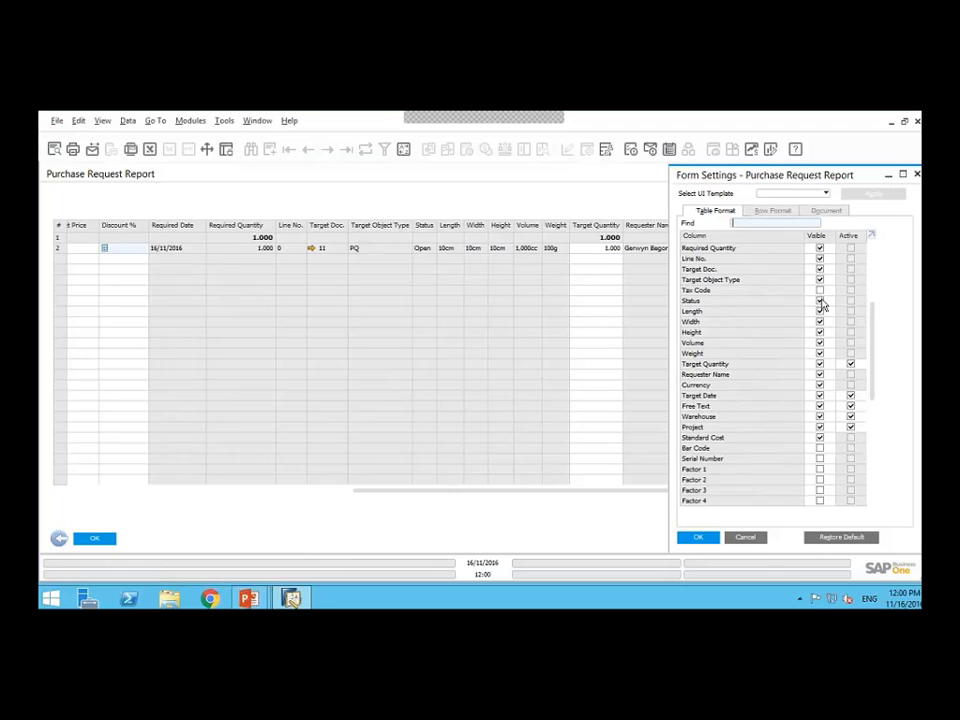
click(820, 311)
click(820, 321)
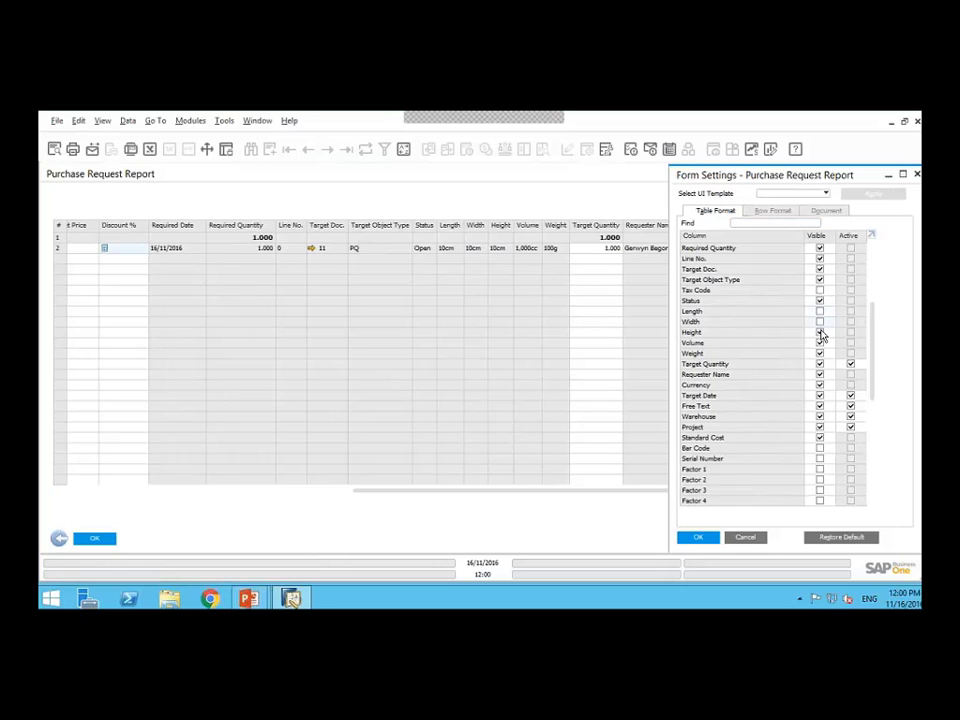
click(820, 332)
click(820, 343)
click(820, 354)
click(707, 541)
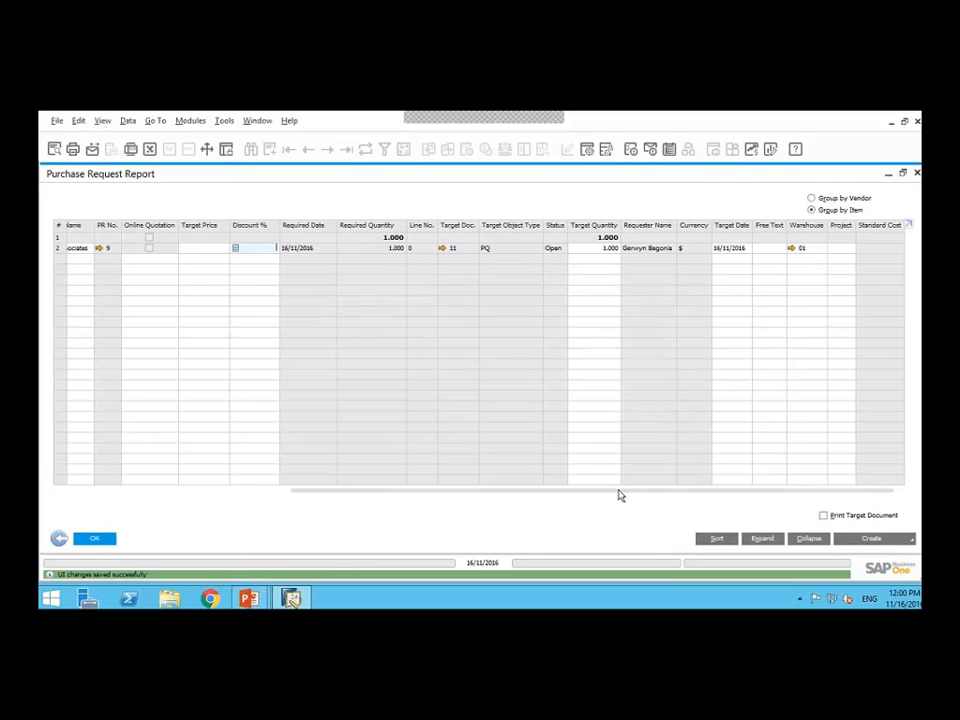
drag(531, 497, 223, 493)
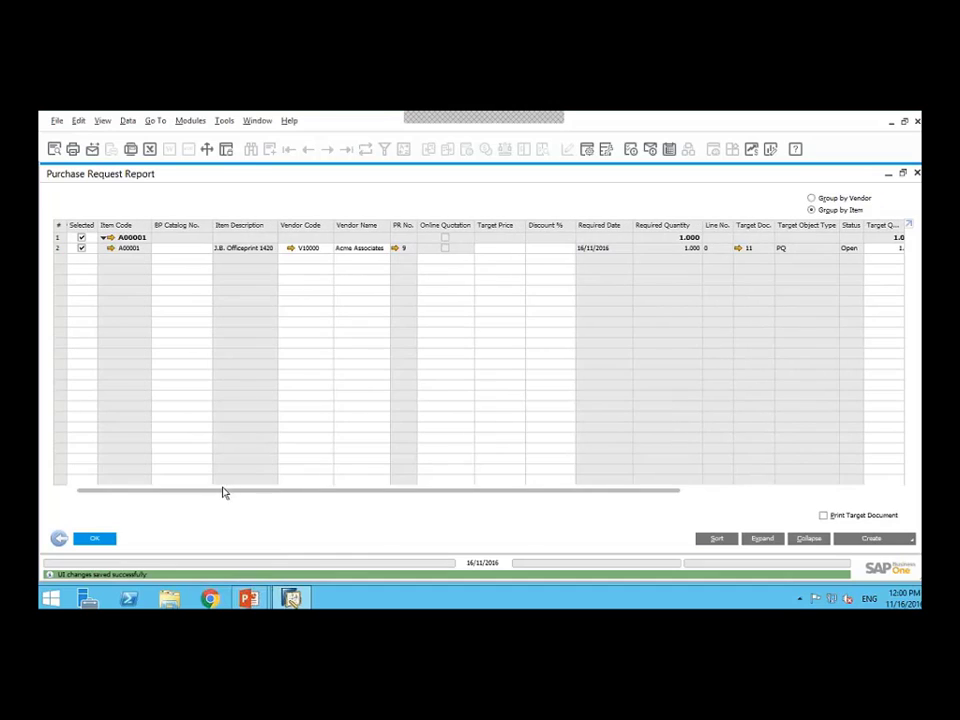
Change the vendor of the A00001 request row to Lasercom from the list of business partners
click(382, 255)
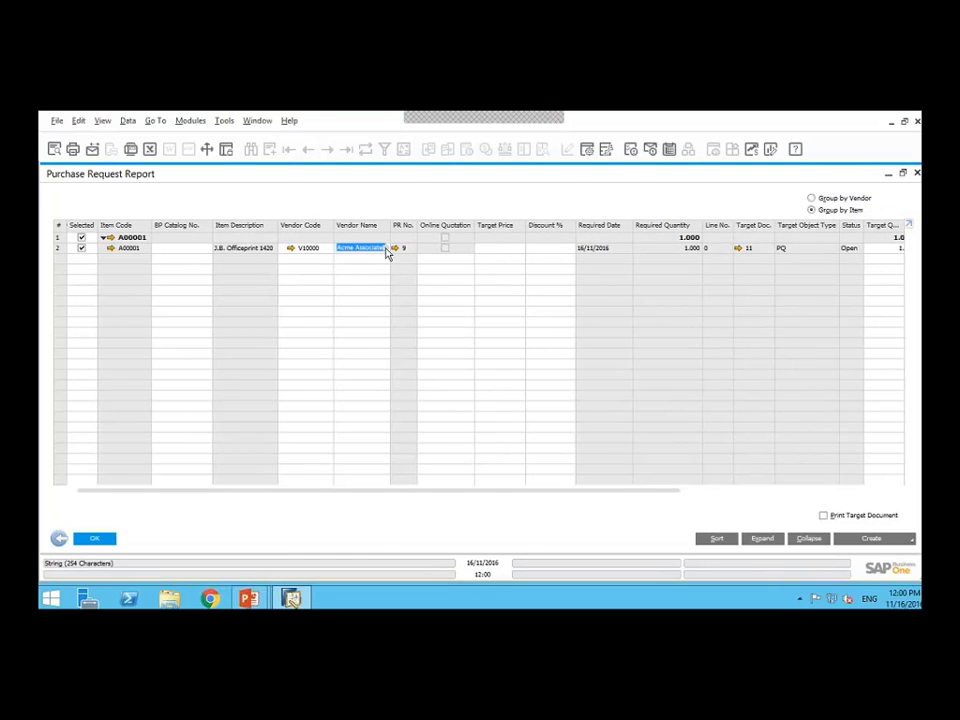
click(386, 250)
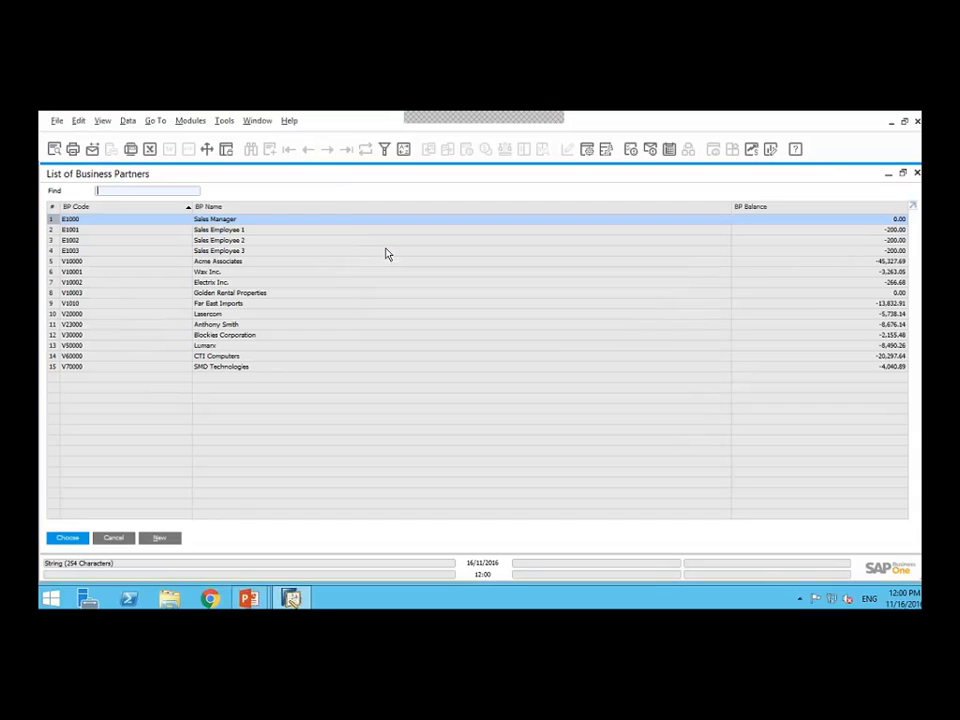
click(200, 314)
click(72, 540)
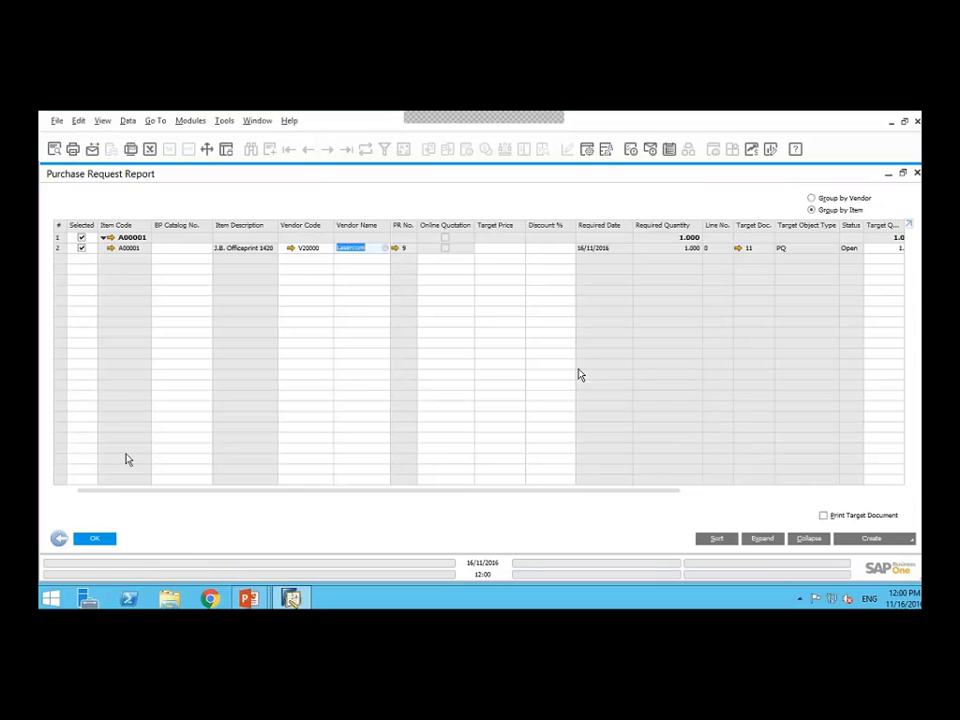
Create a purchase quotation from the selected request row, confirm the automatic document creation, and close the report
click(888, 540)
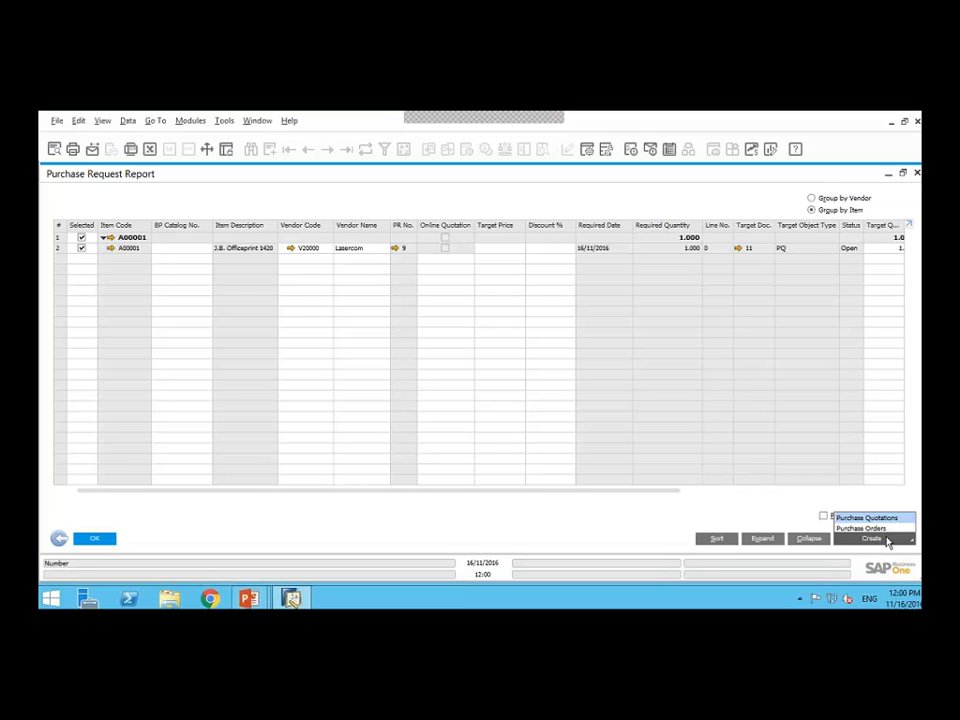
click(887, 517)
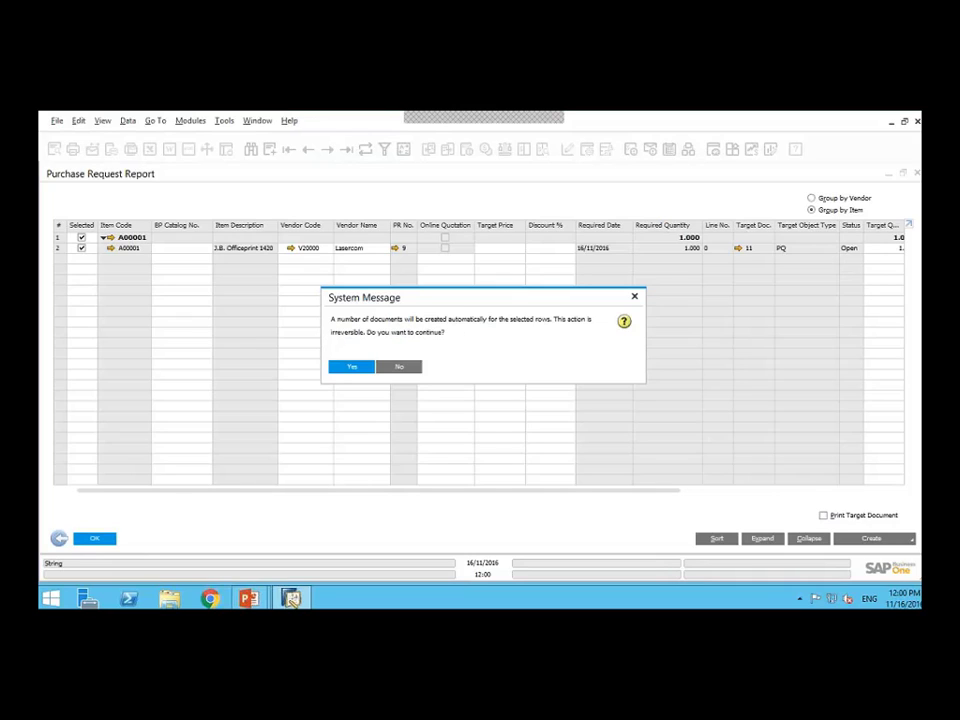
click(353, 367)
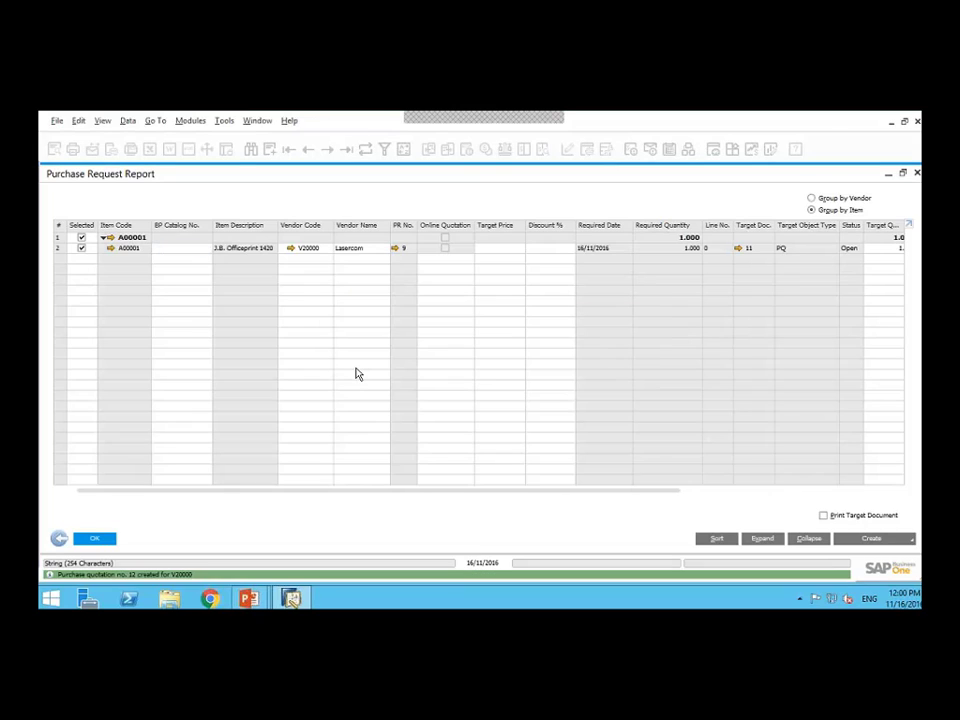
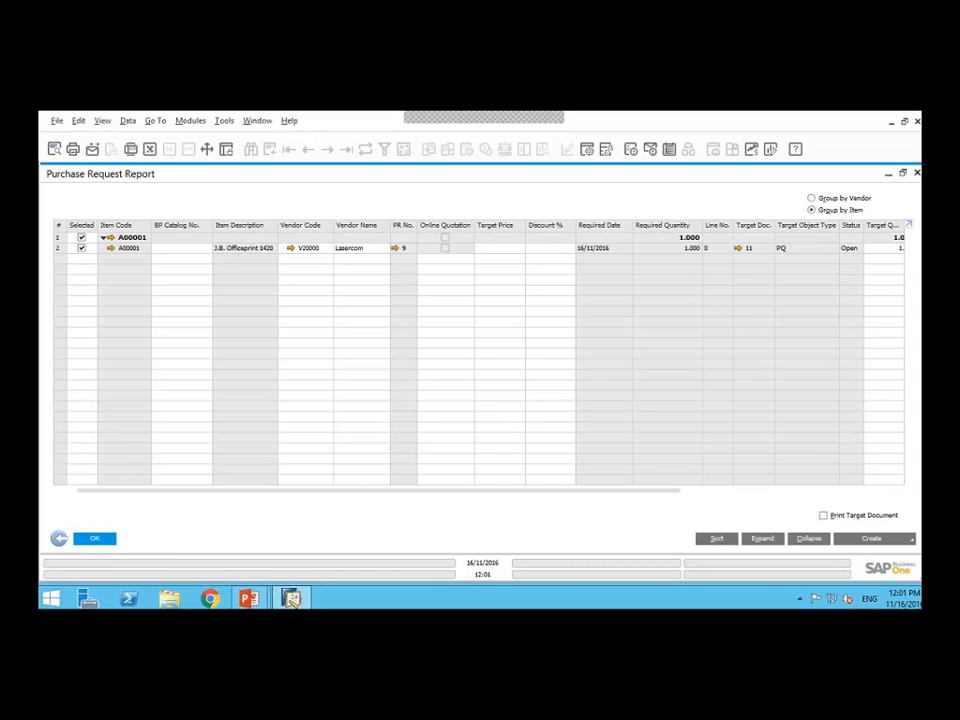
click(94, 539)
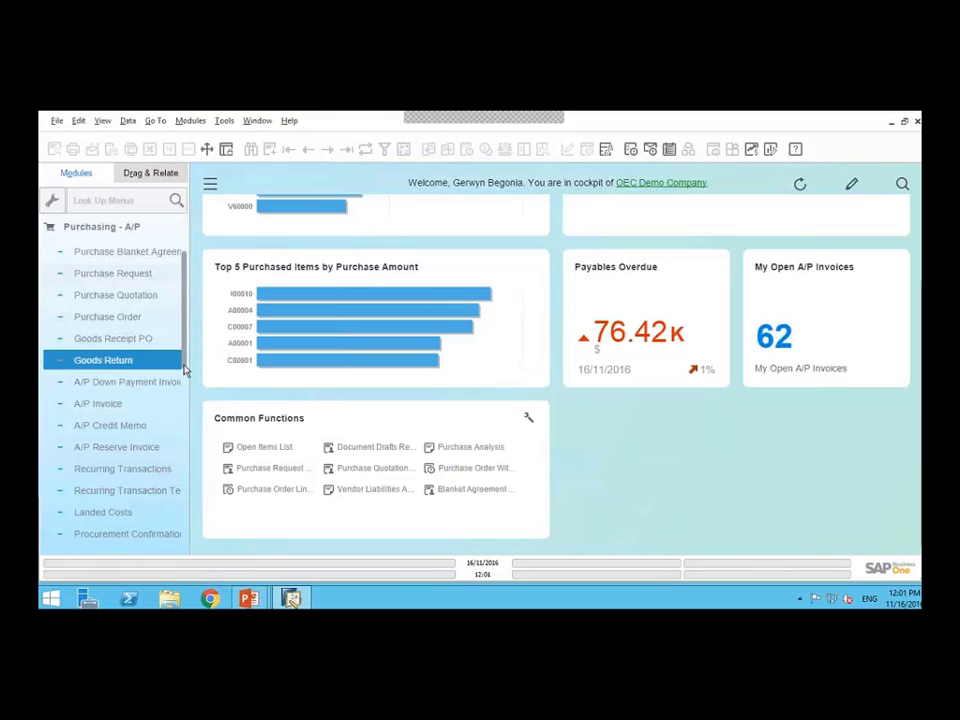
Run the Purchase Quotation Comparison Report for type Item, showing open purchase quotations only
scroll(183, 370, down, 1)
click(120, 537)
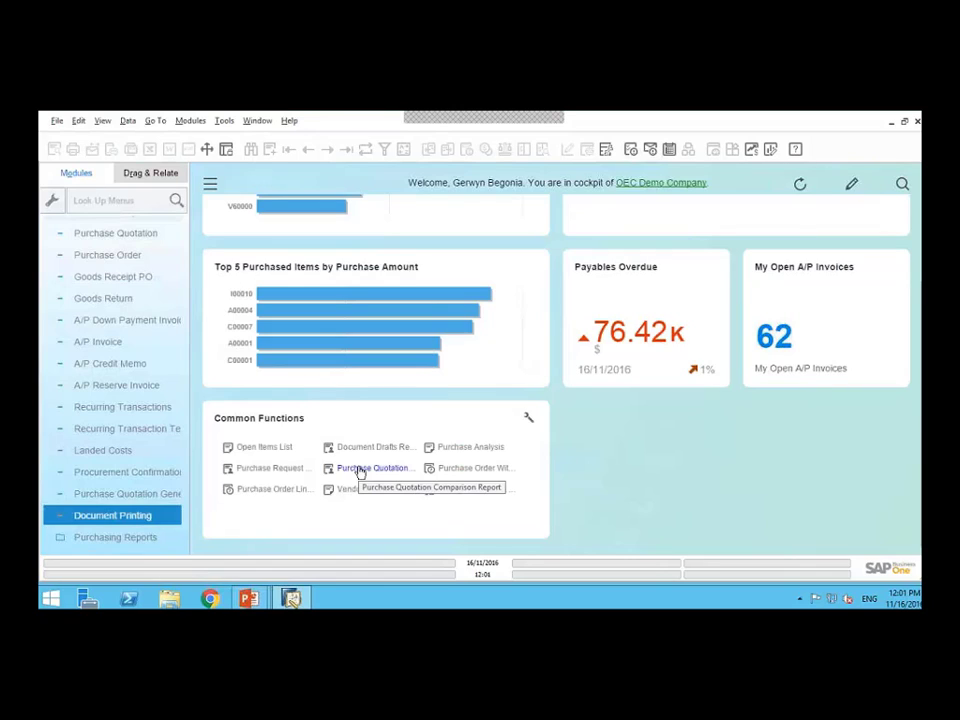
click(360, 472)
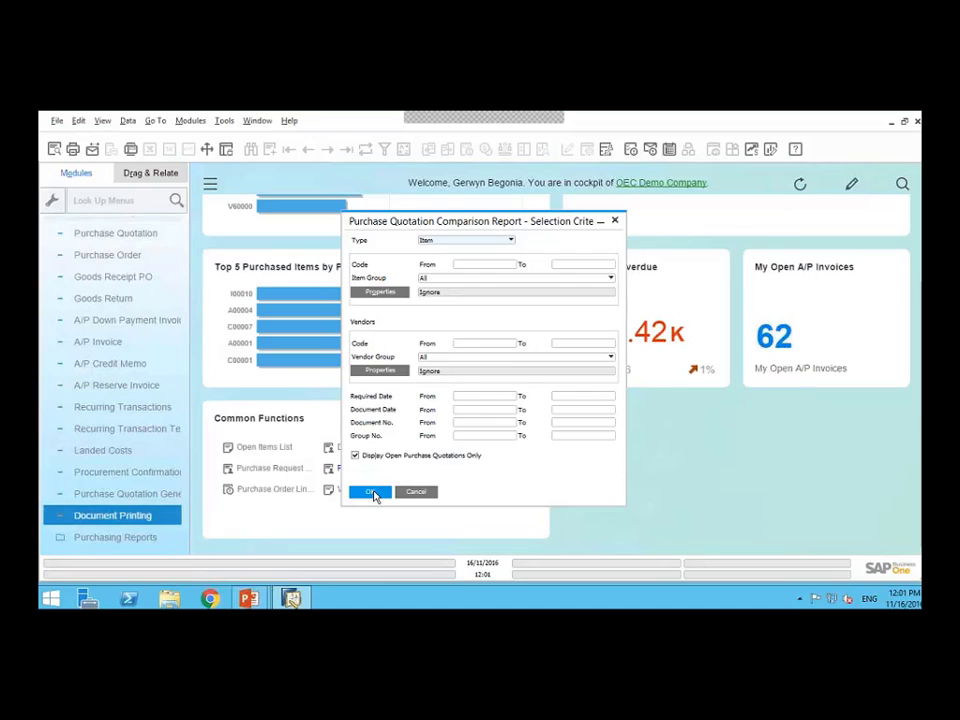
click(372, 493)
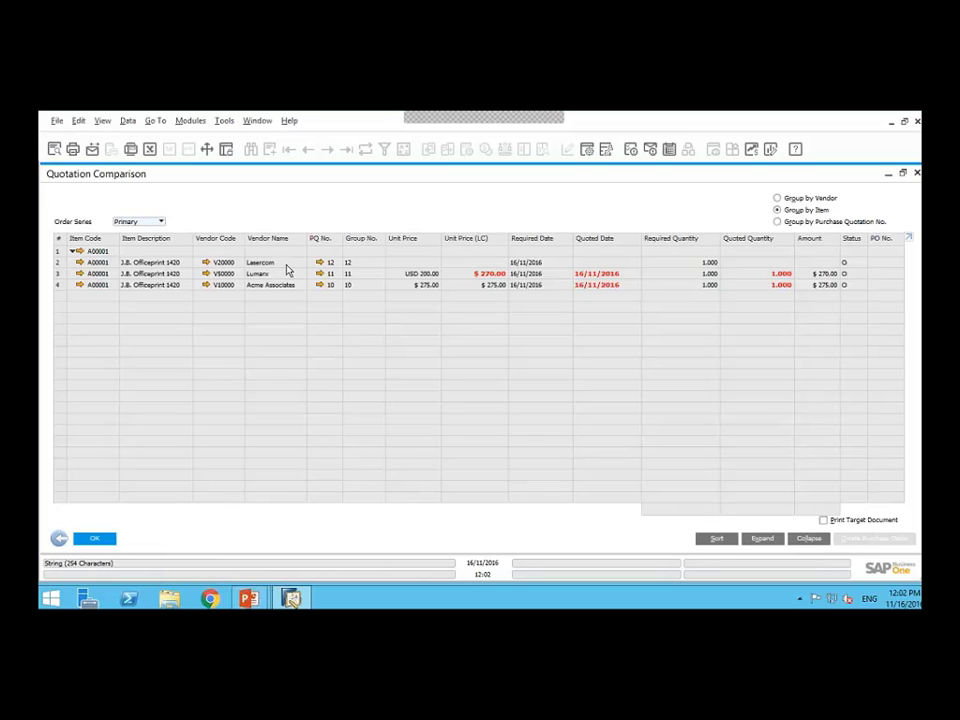
Try to update Lasercom's purchase quotation for A00001 with quoted date 16/11/2016, quoted quantity 1 and unit price 250
click(418, 267)
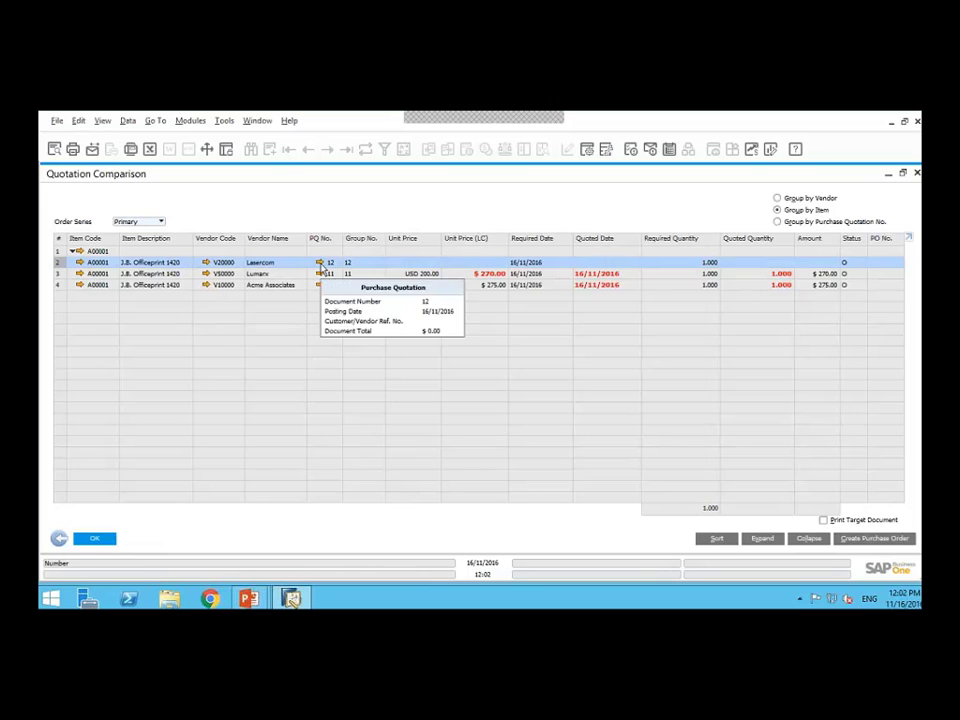
click(320, 263)
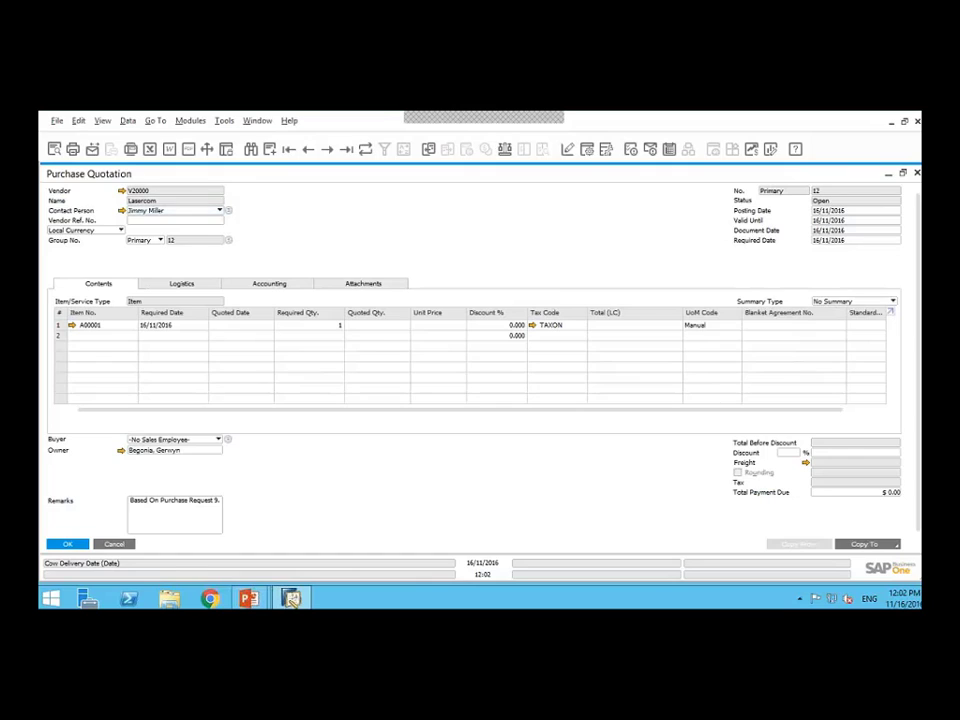
text(16)
key(Tab)
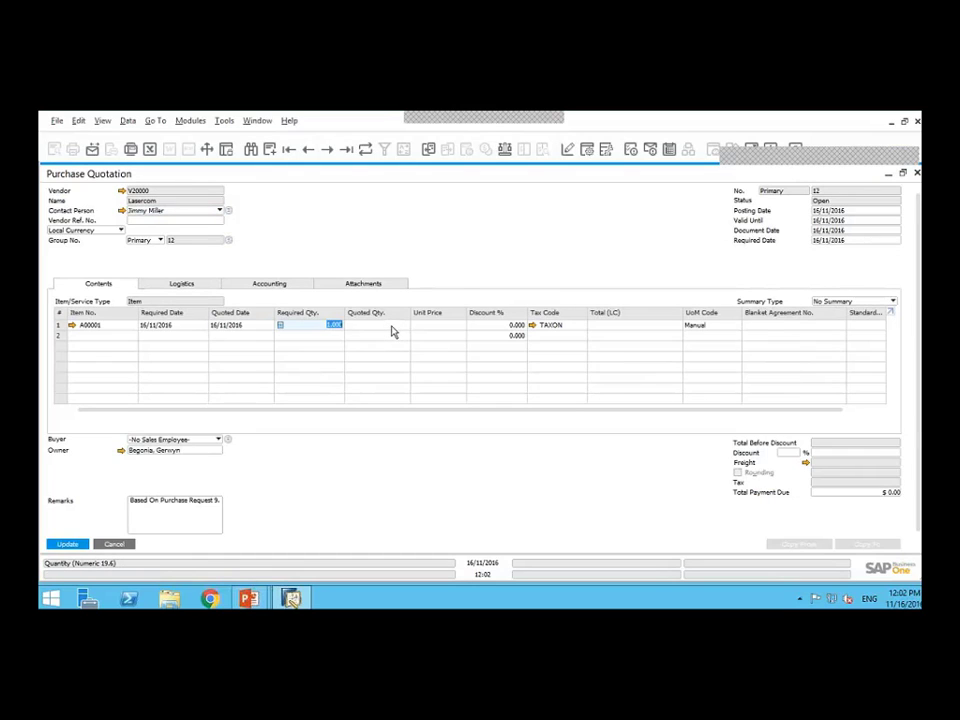
key(Tab)
key(Tab)
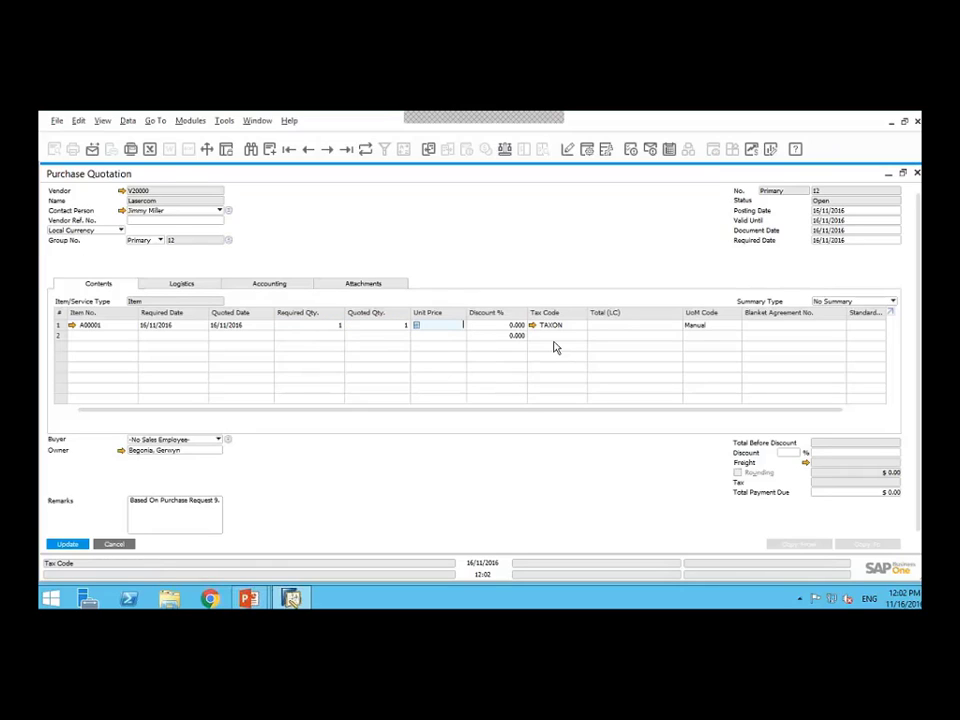
text(250)
key(Tab)
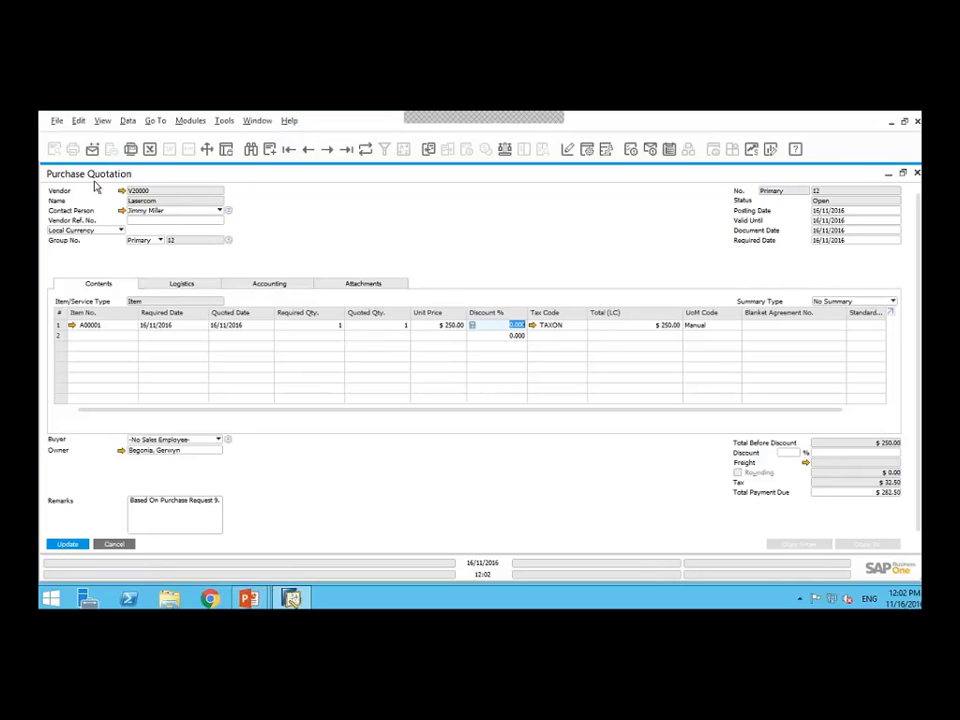
click(70, 544)
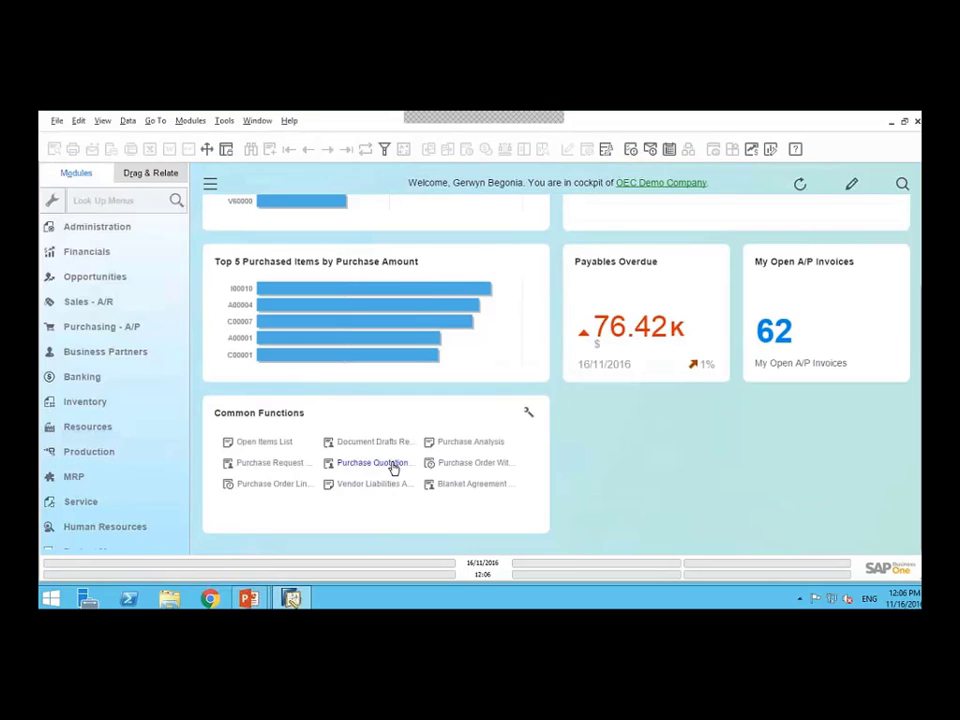
Rerun the Purchase Quotation Comparison Report for type Item with open quotations only, and maximize the results
click(394, 465)
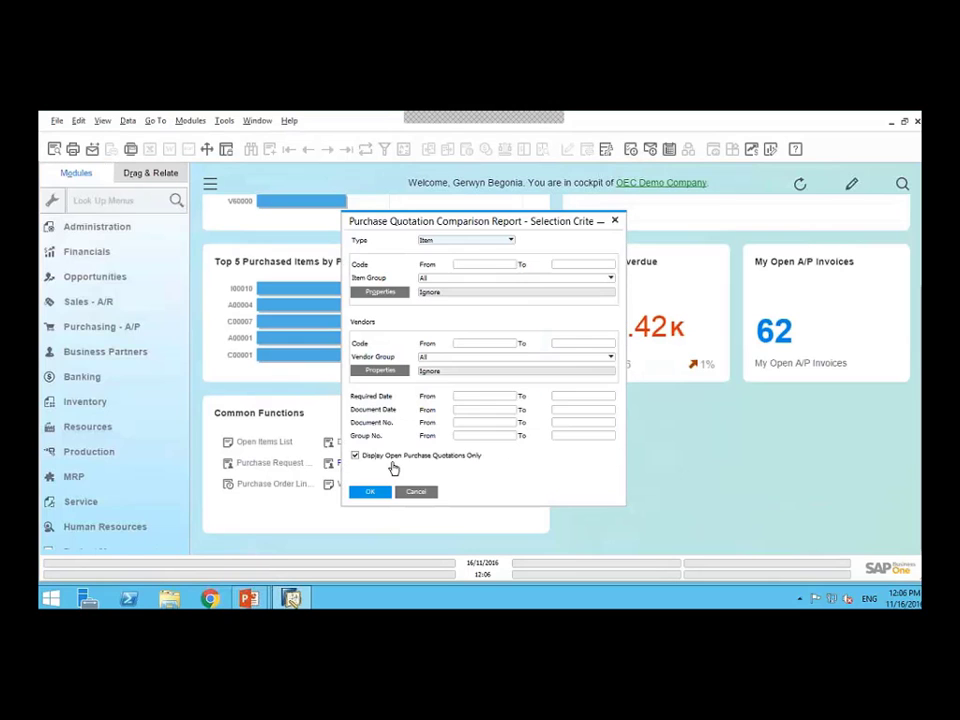
click(384, 495)
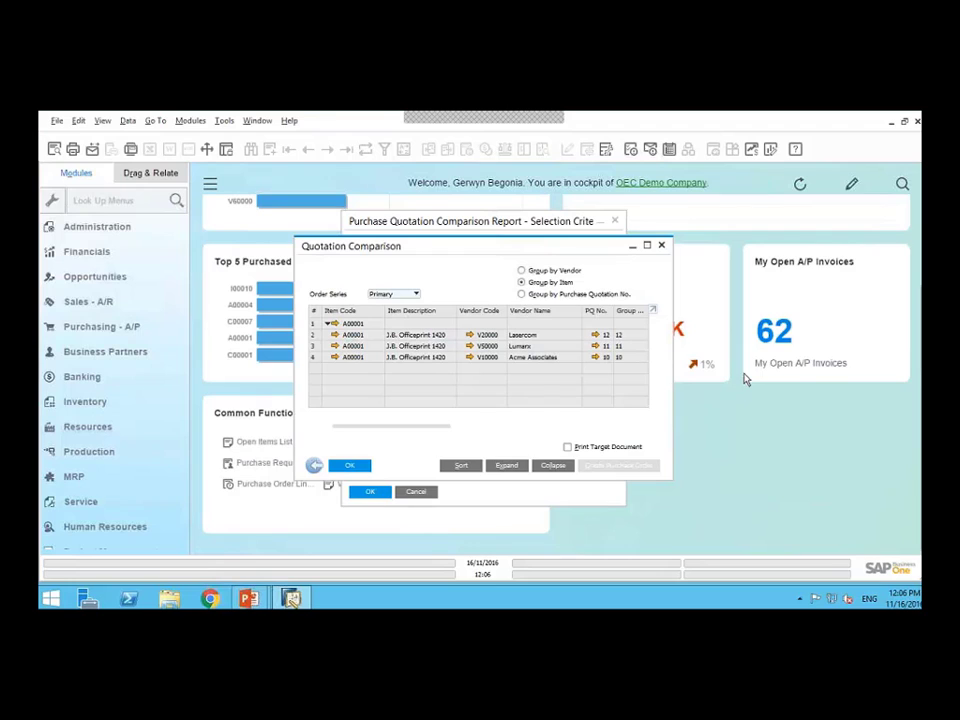
click(648, 247)
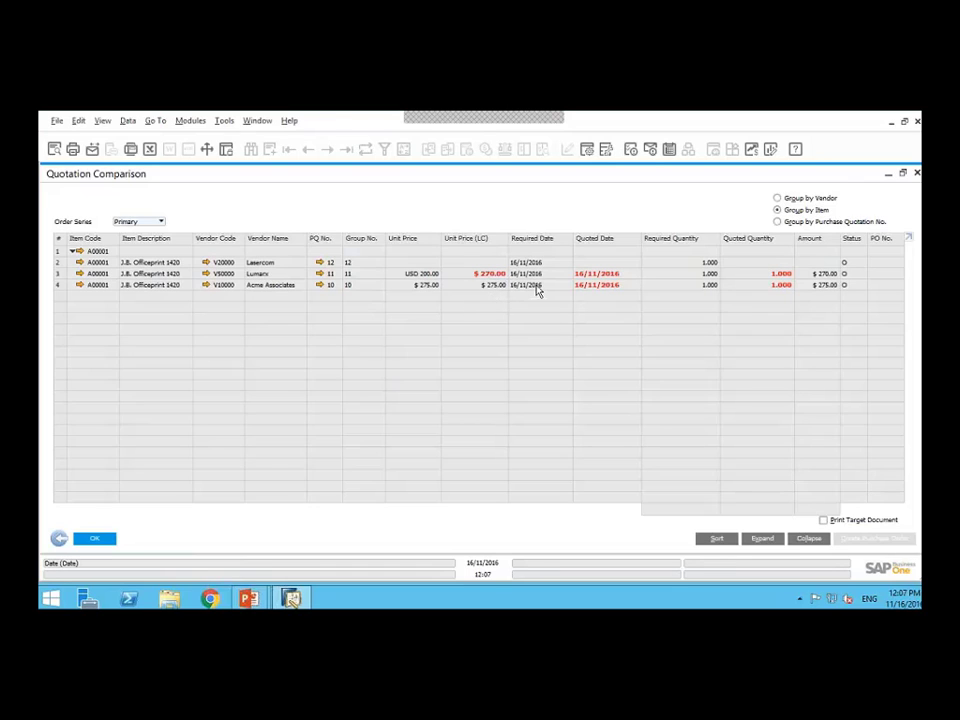
Create a purchase order from the Acme Associates quotation, closing other quotations with the same group number, and close the report
click(58, 286)
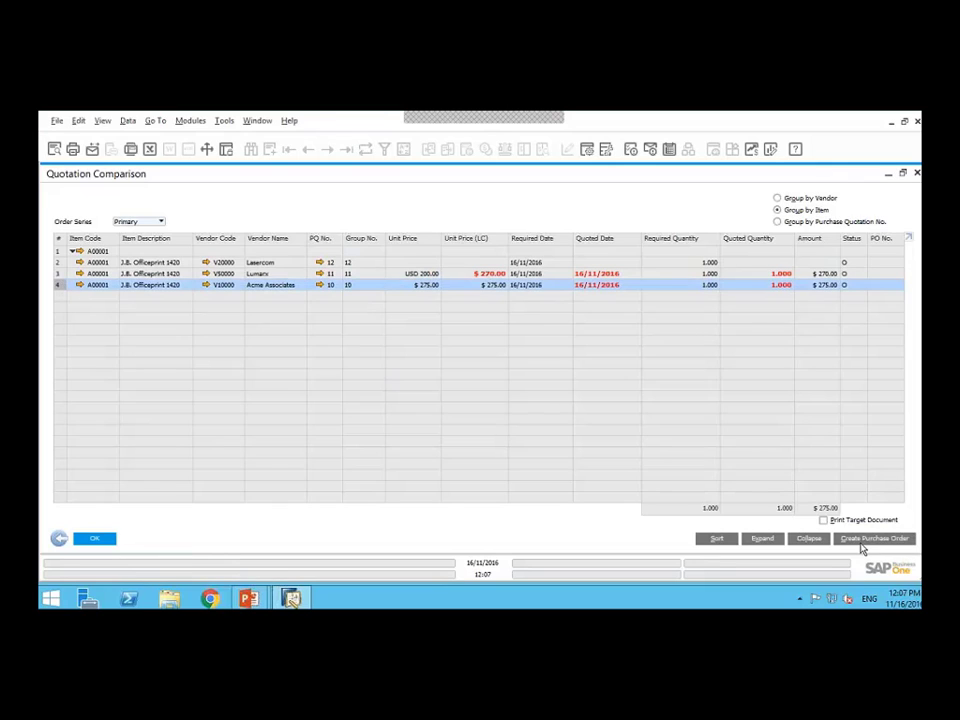
click(866, 541)
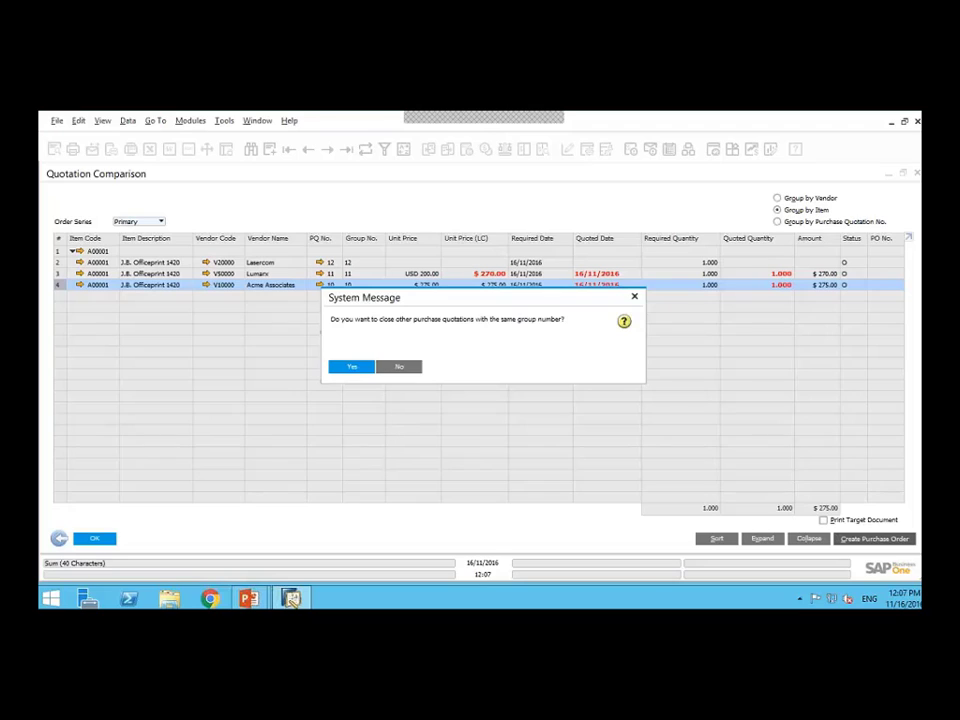
click(355, 367)
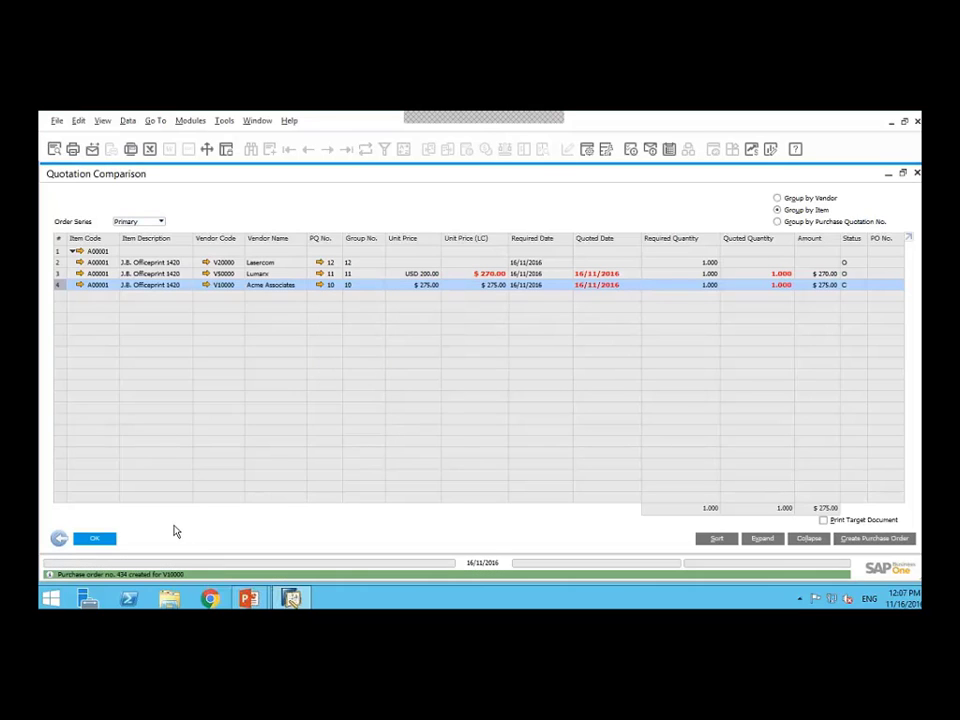
click(95, 539)
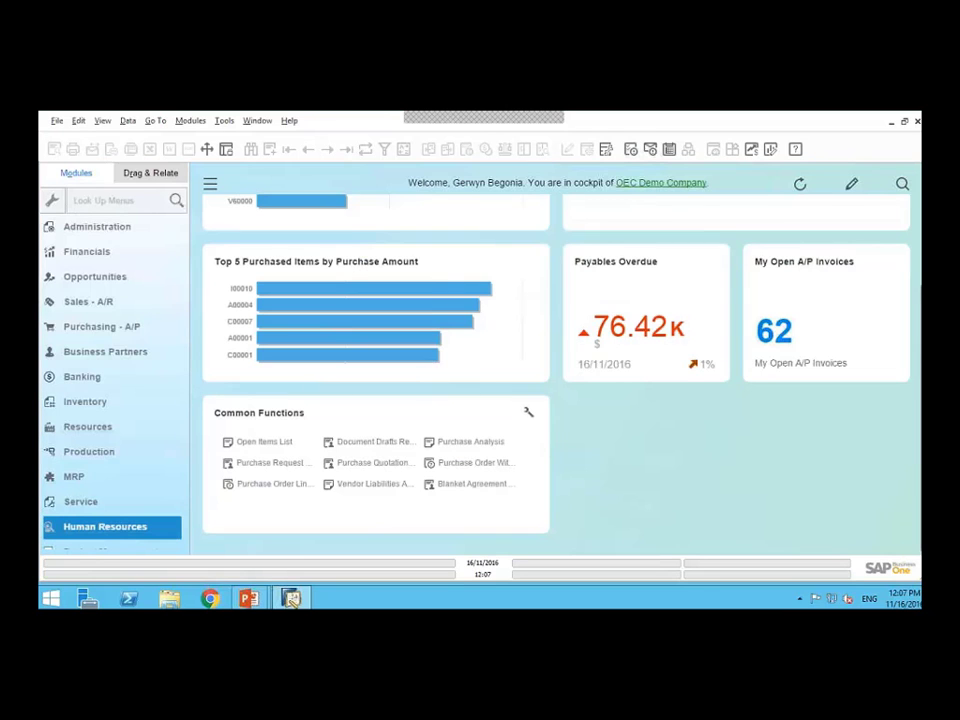
Open the most recent purchase order from the Purchasing - A/P module
drag(919, 299, 919, 182)
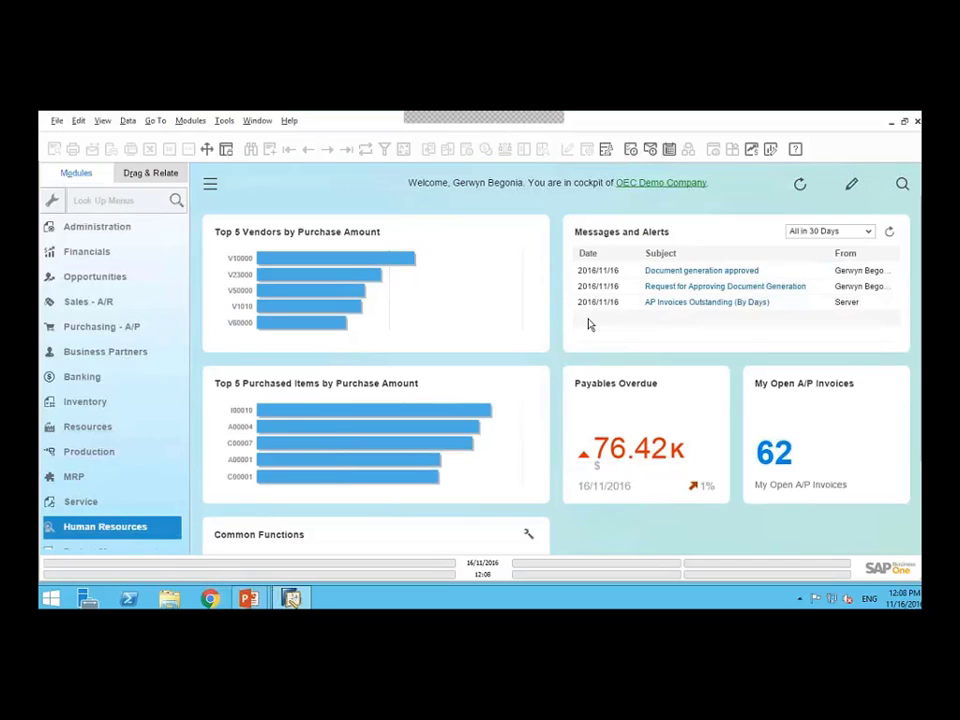
click(86, 330)
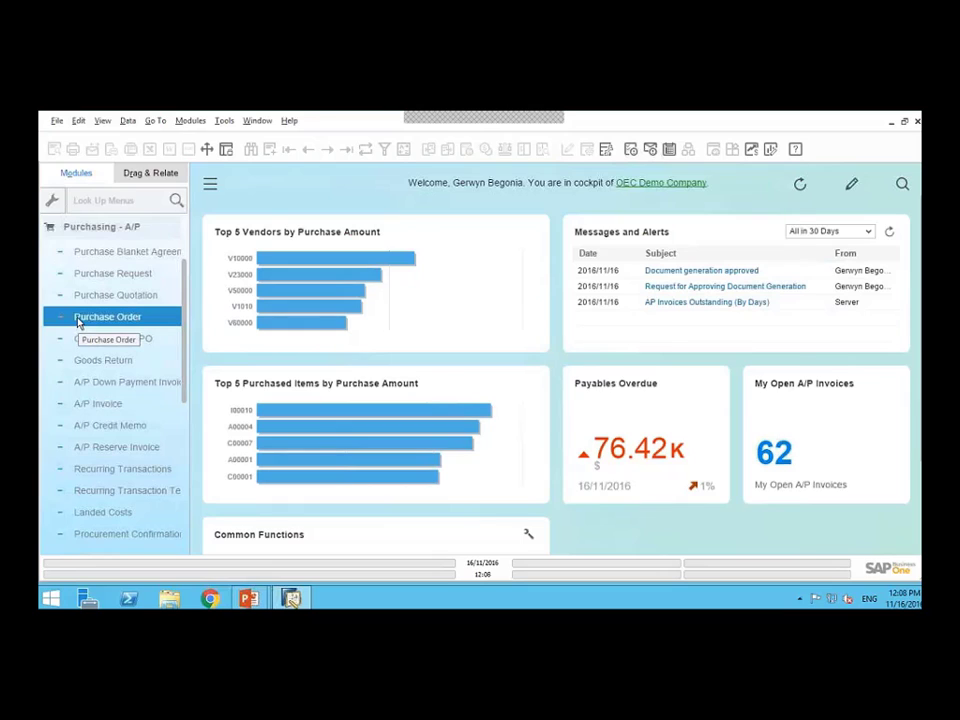
click(76, 318)
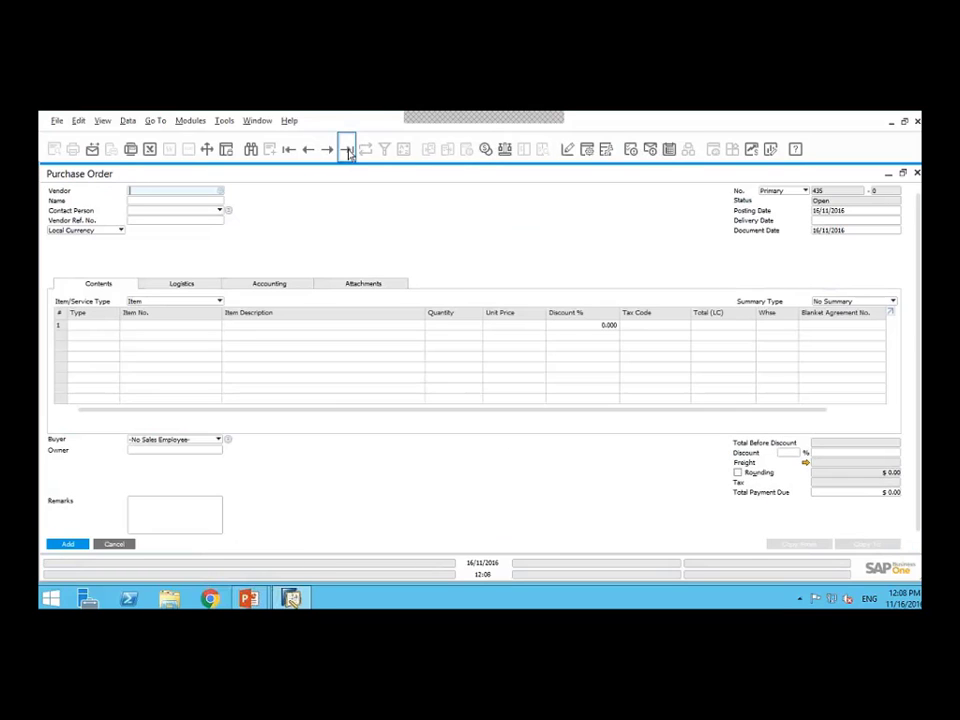
click(347, 150)
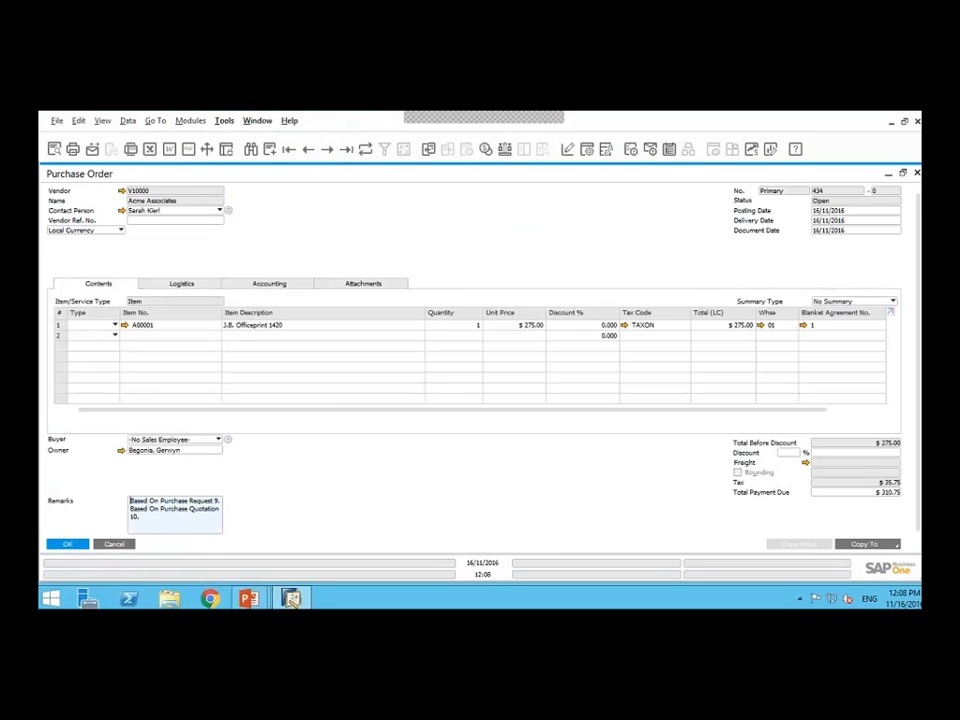
Review the order's remarks and read the Purchase Request Copied to PO message in the messages overview
click(216, 503)
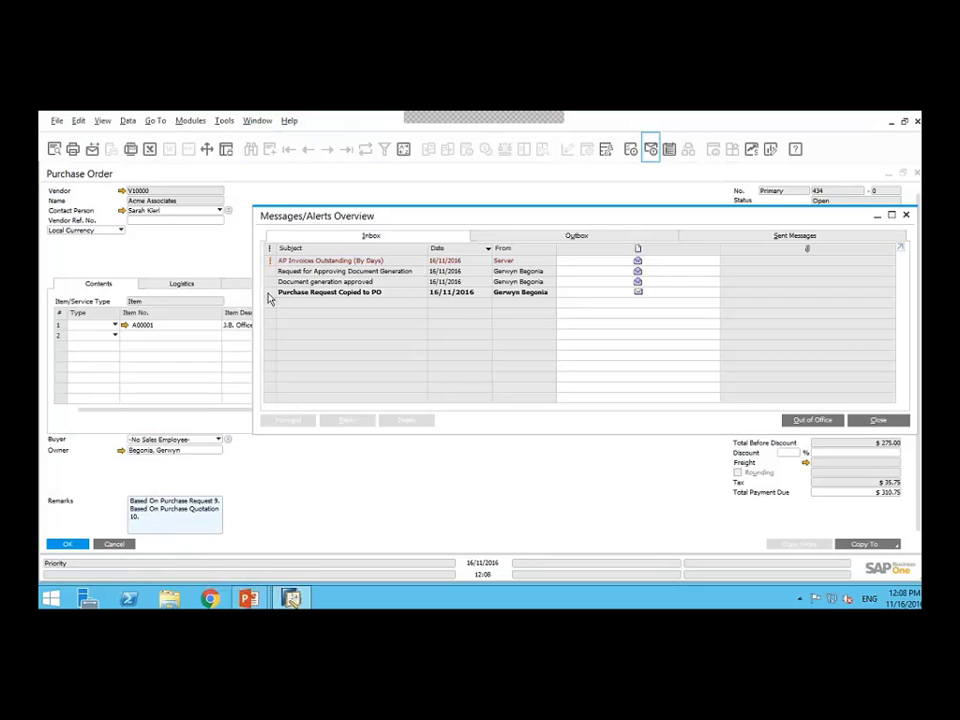
click(268, 294)
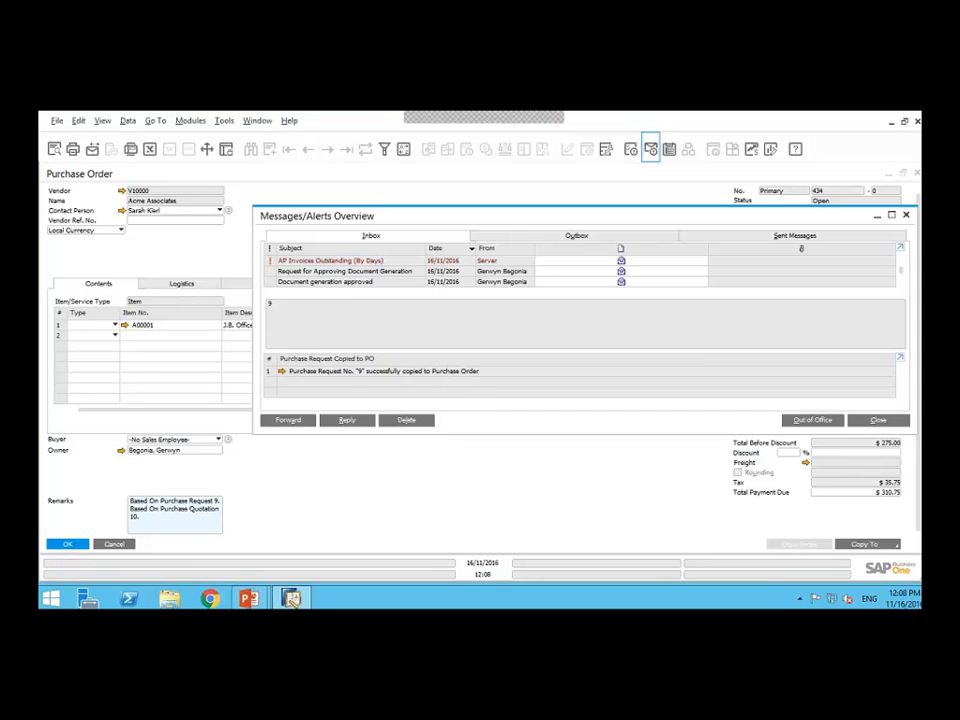
click(908, 217)
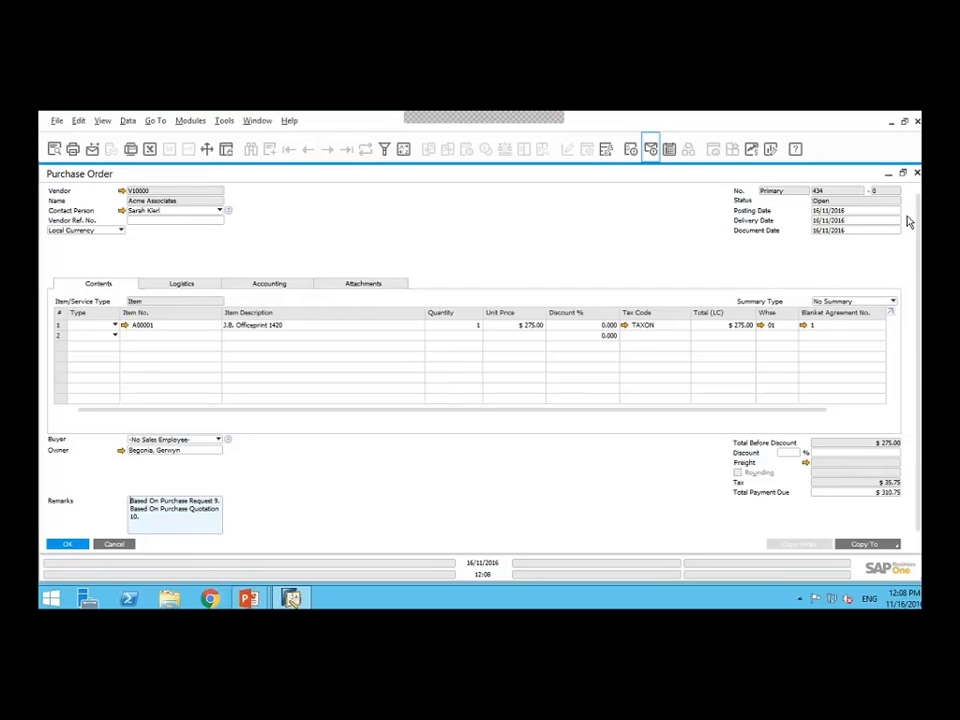
Copy the Acme Associates purchase order to a Goods Receipt PO, add it, and return to the cockpit with the Purchasing module collapsed
click(875, 549)
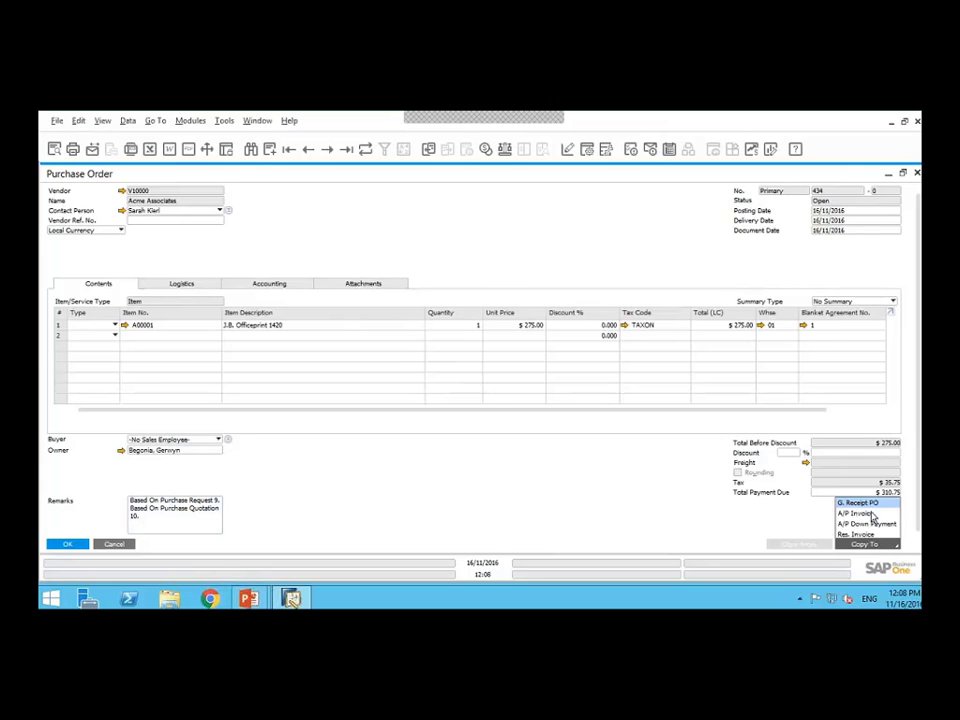
click(872, 500)
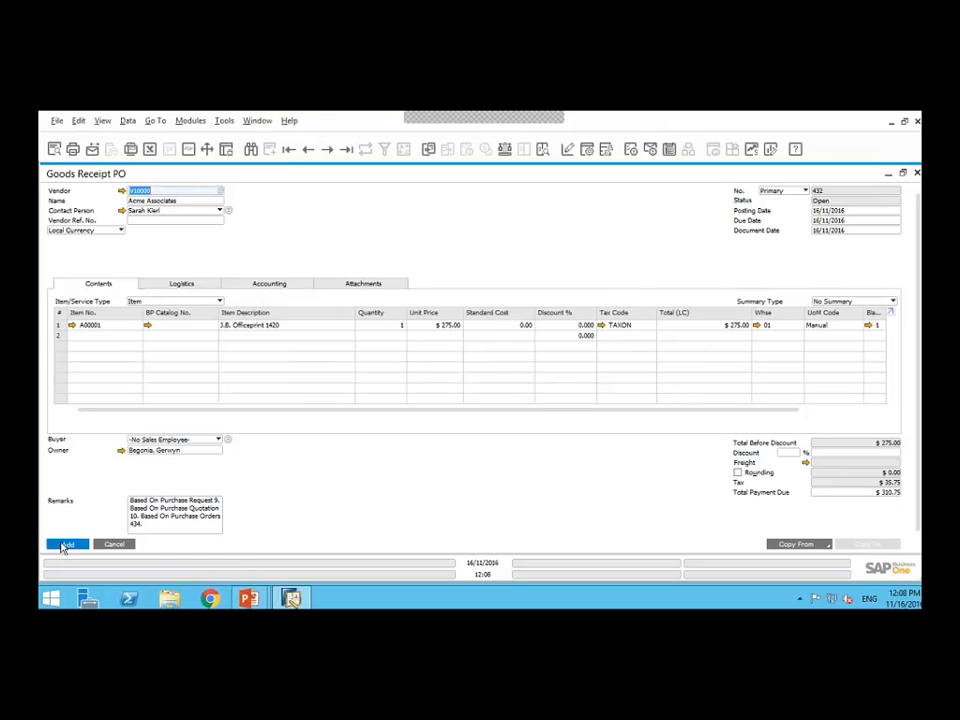
click(63, 545)
click(347, 368)
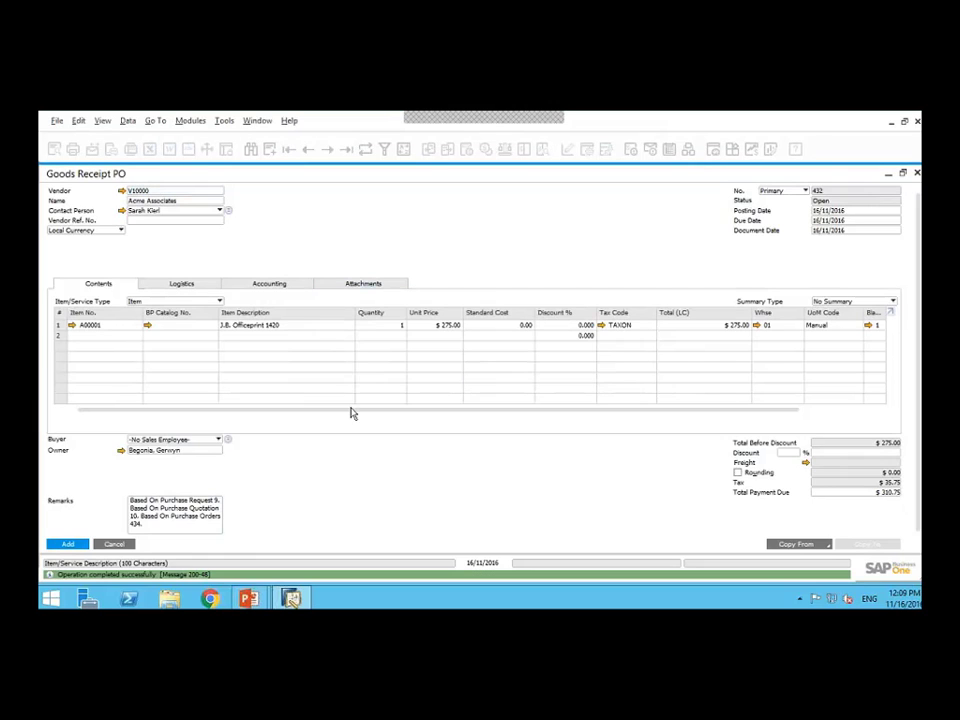
click(114, 544)
click(122, 544)
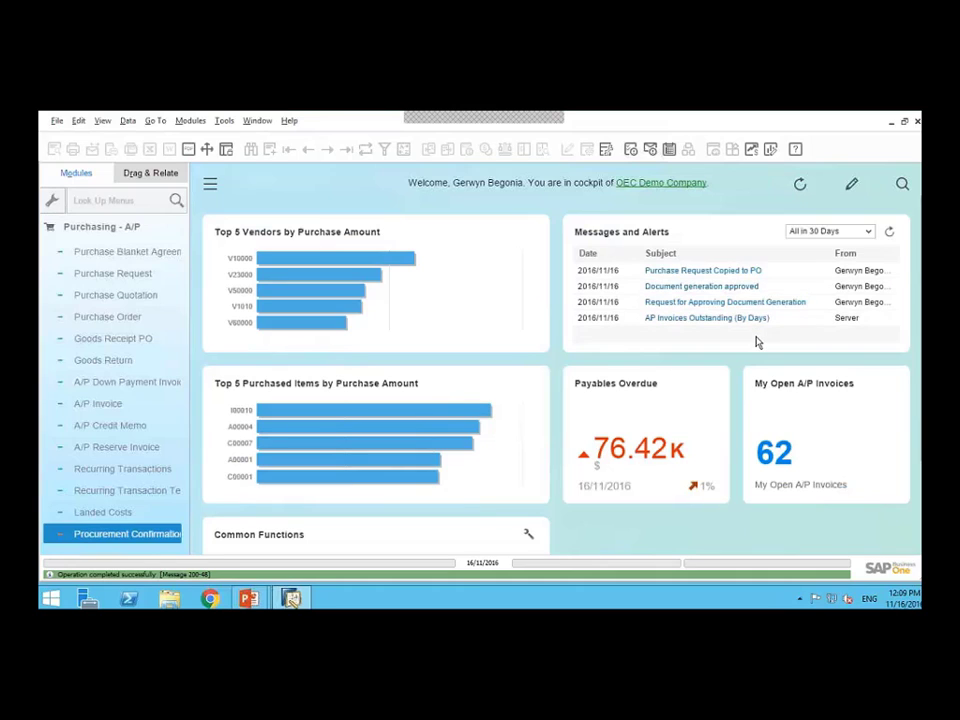
click(163, 237)
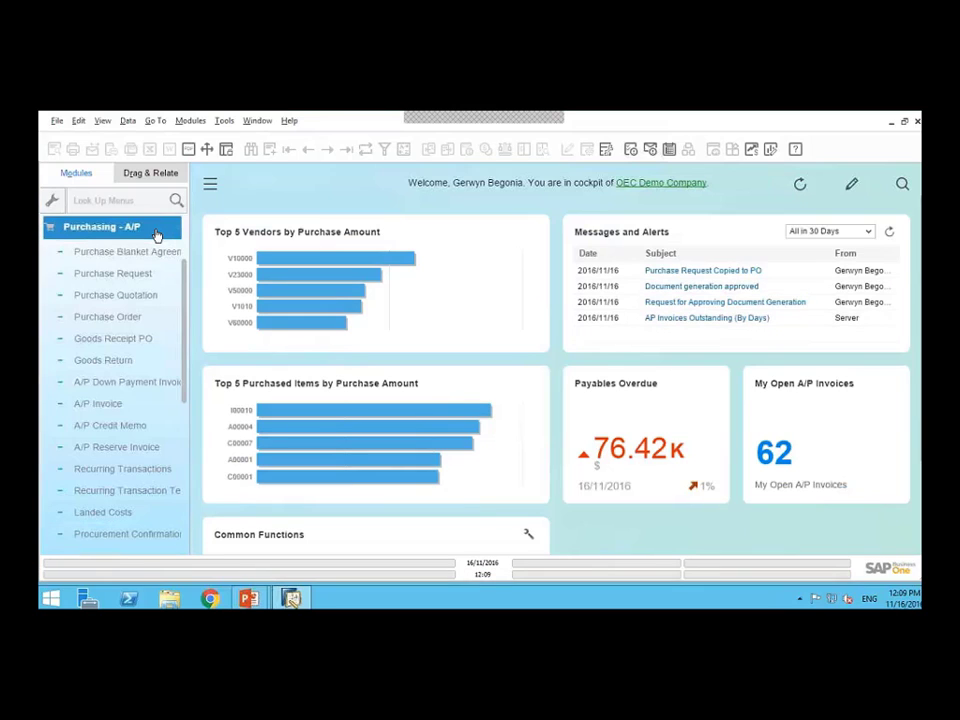
click(146, 230)
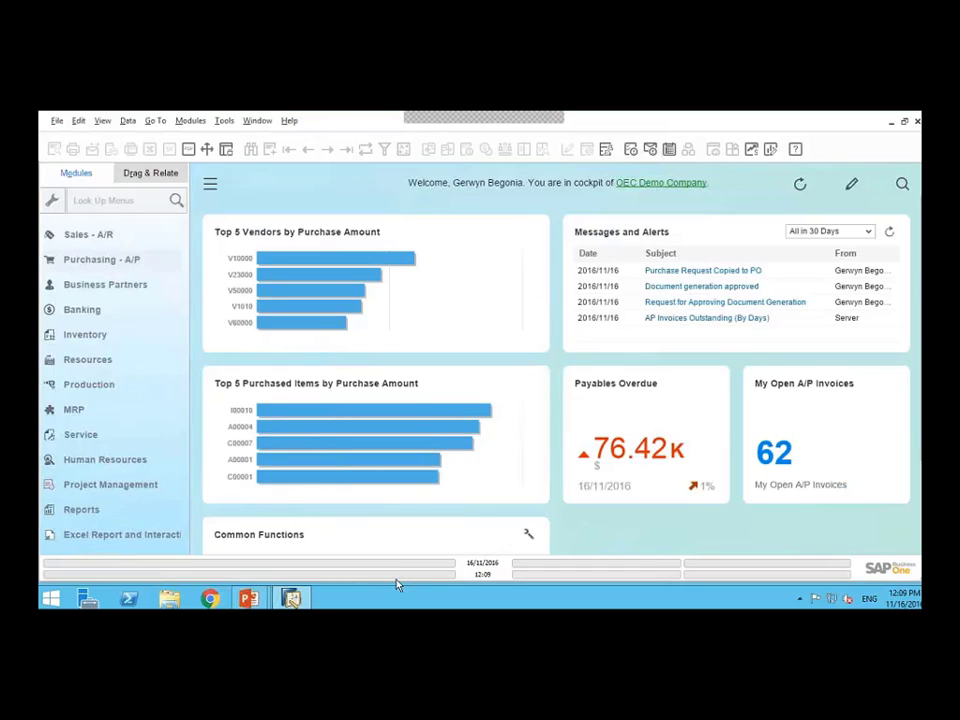
Switch to the PowerPoint slide on the Blanket Agreement Fulfillment Report, return to SAP Business One, and close the messages overview
key(alt+Tab)
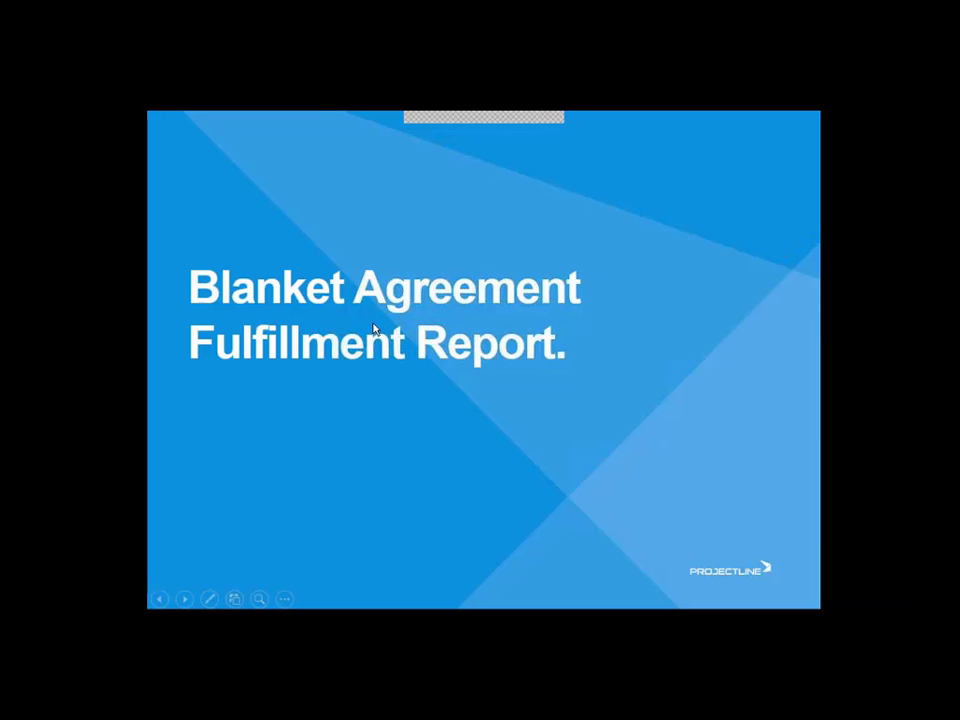
key(alt+Tab)
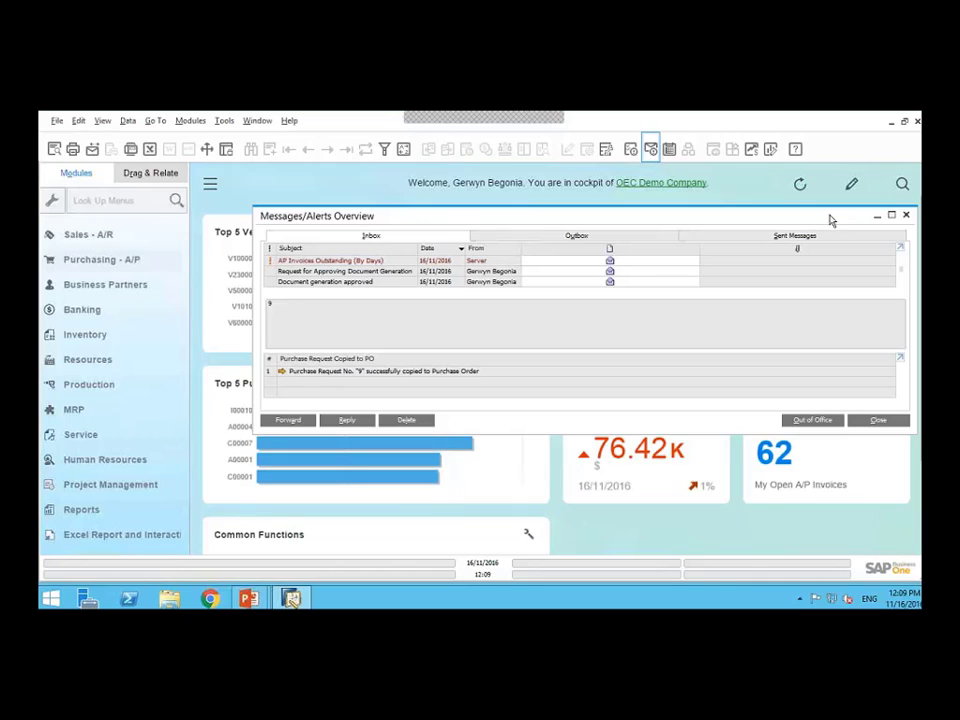
click(906, 215)
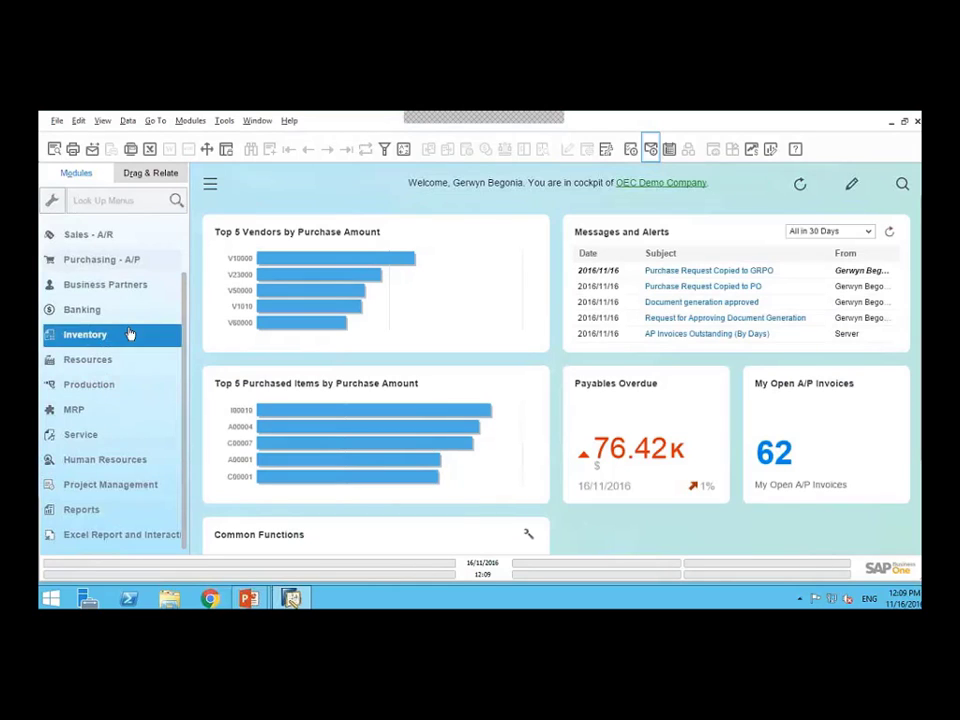
Open the last purchase blanket agreement, examine its item details with planned, cumulative and open quantities, and close it
click(128, 268)
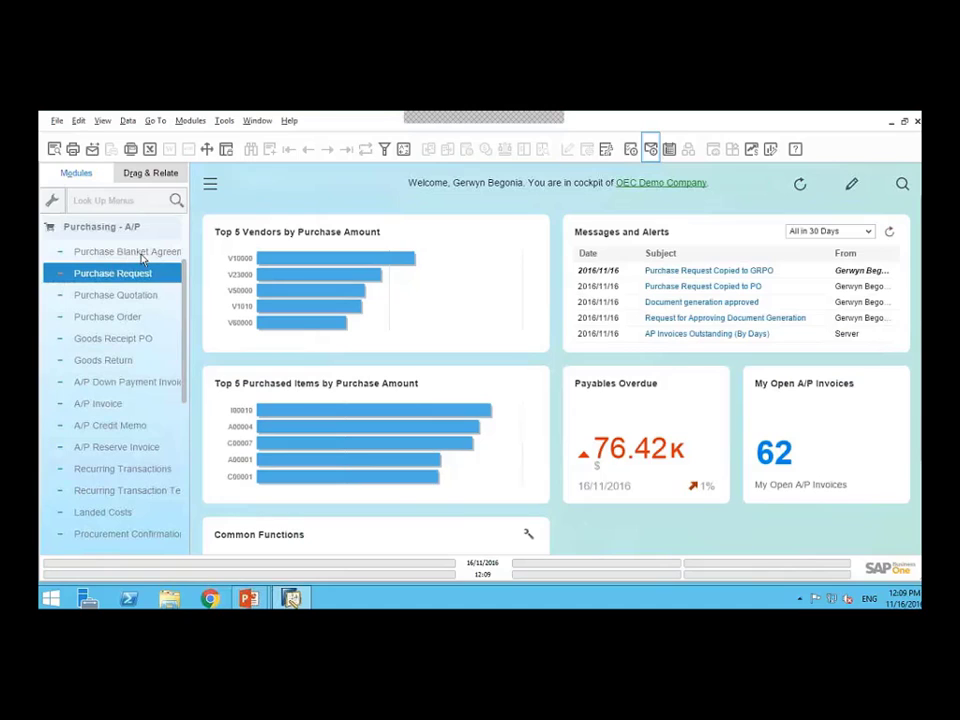
click(142, 255)
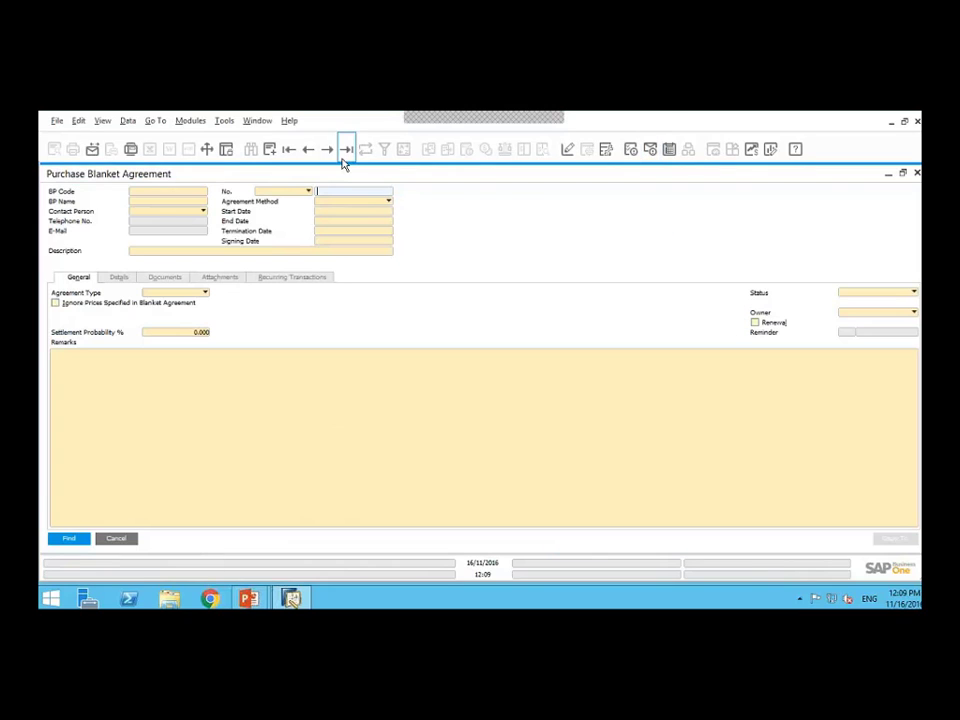
click(346, 150)
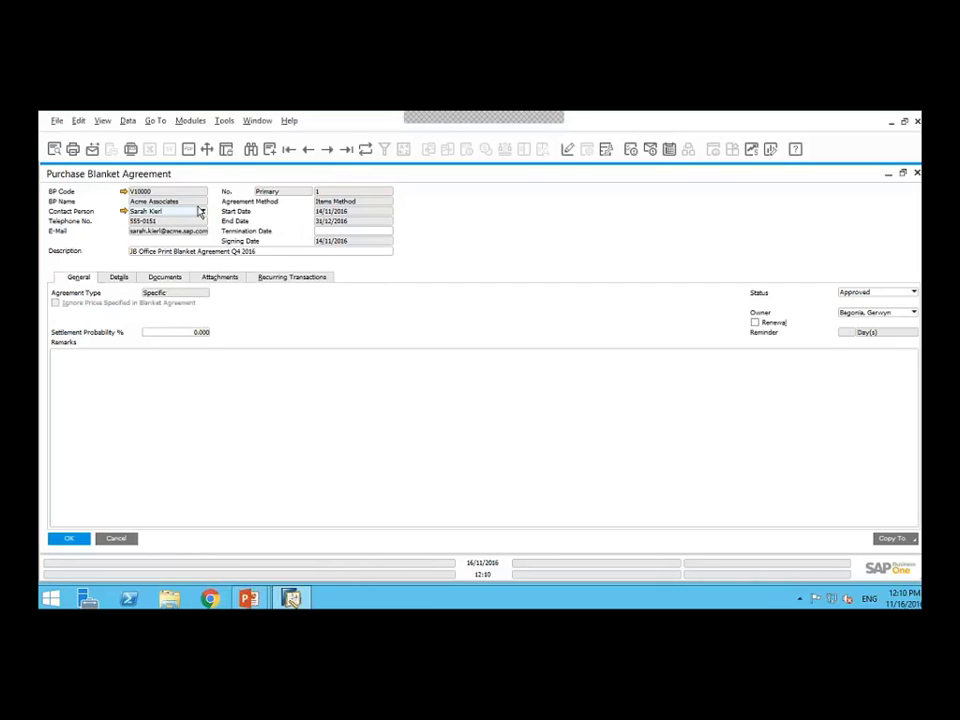
click(119, 278)
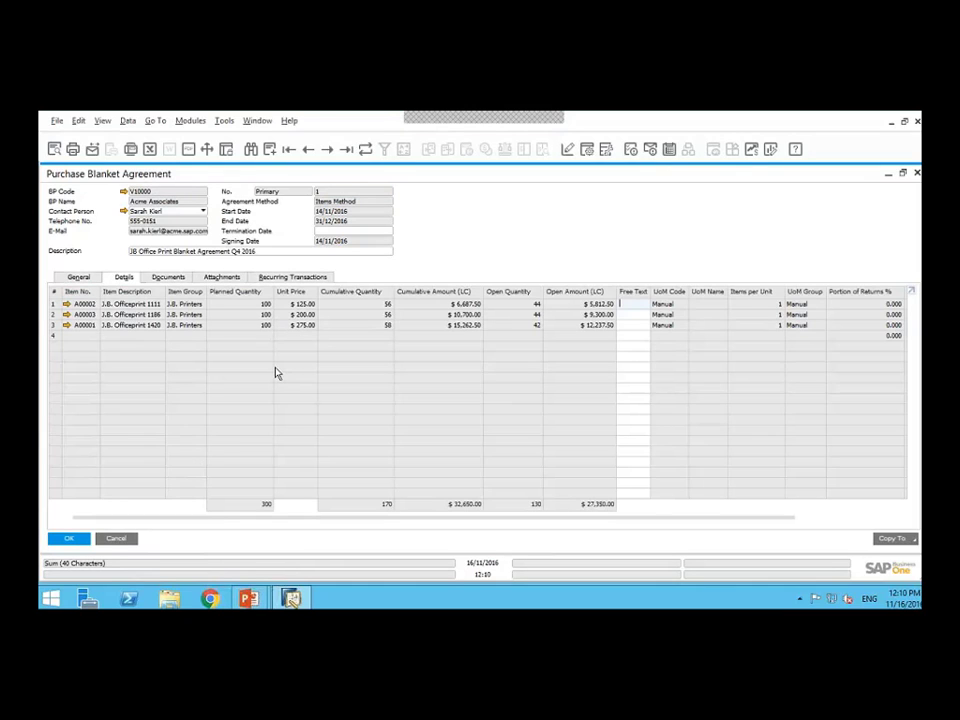
click(120, 542)
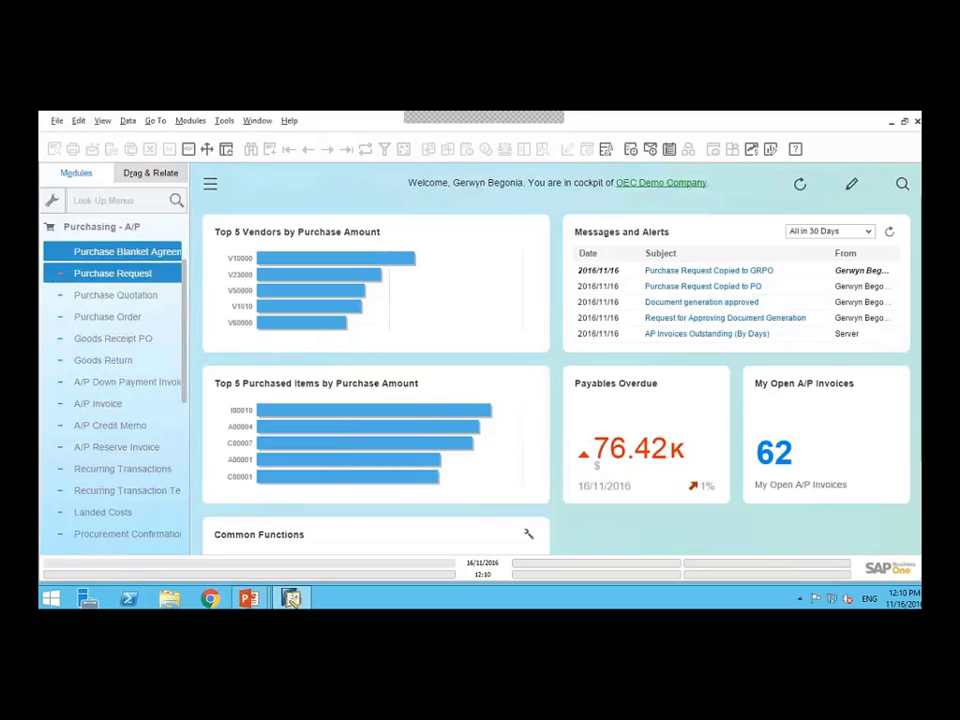
Open the selection criteria of the Blanket Agreement Fulfillment Report from the cockpit's common functions
click(185, 302)
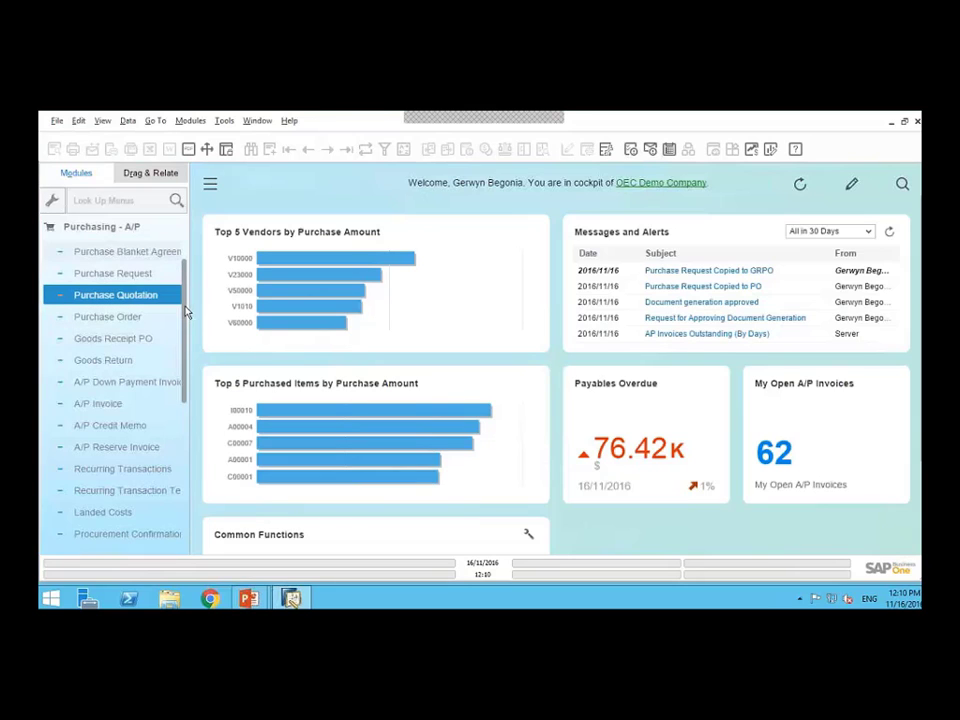
drag(185, 308, 181, 392)
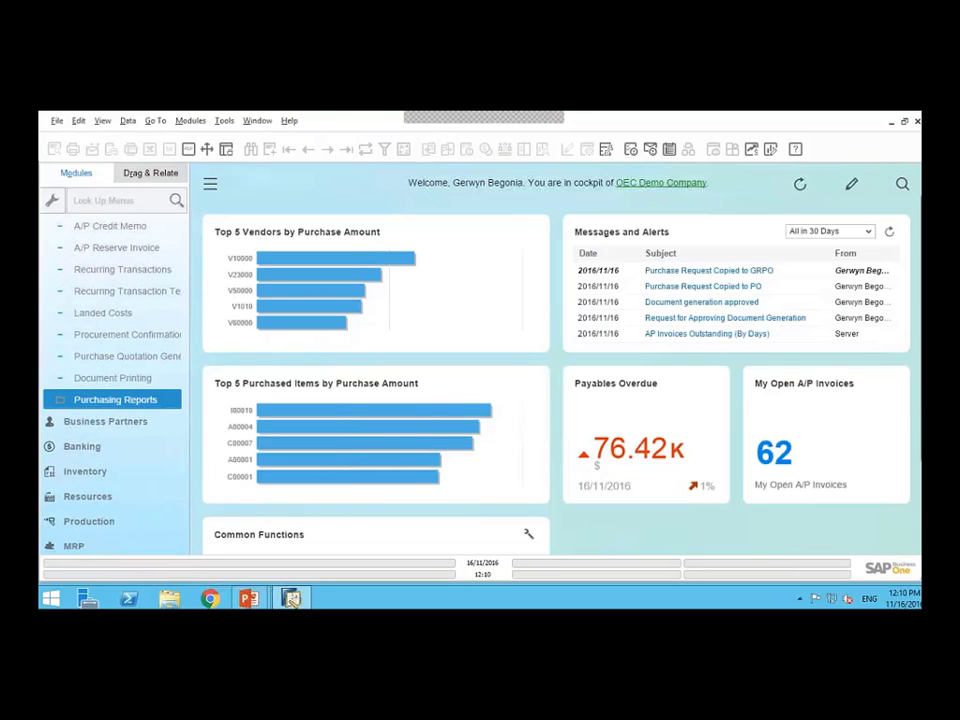
scroll(908, 501, down, 2)
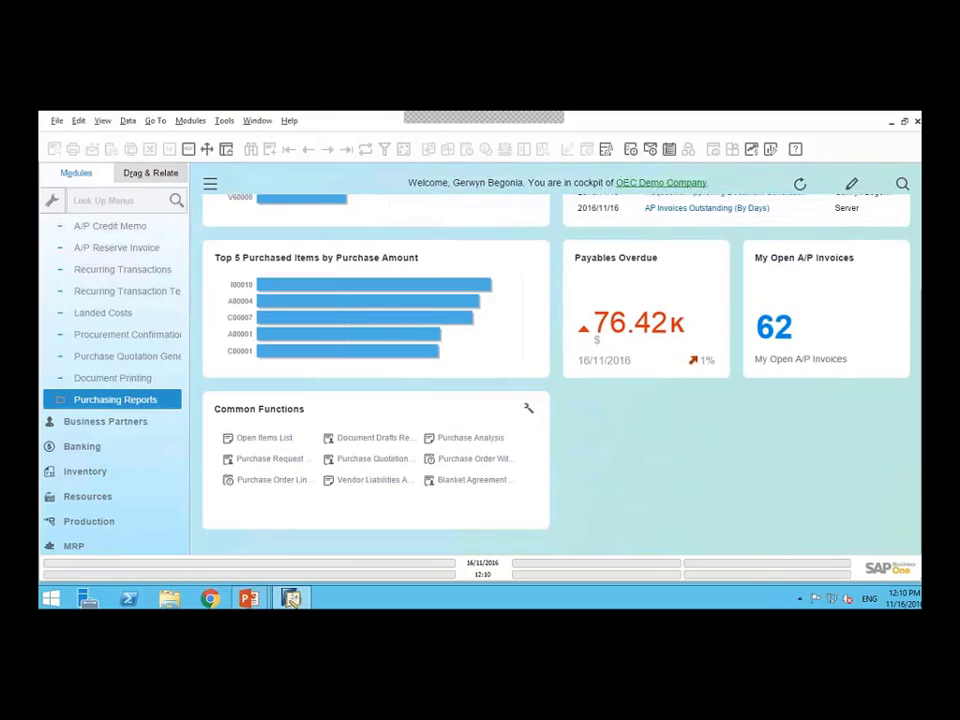
click(460, 482)
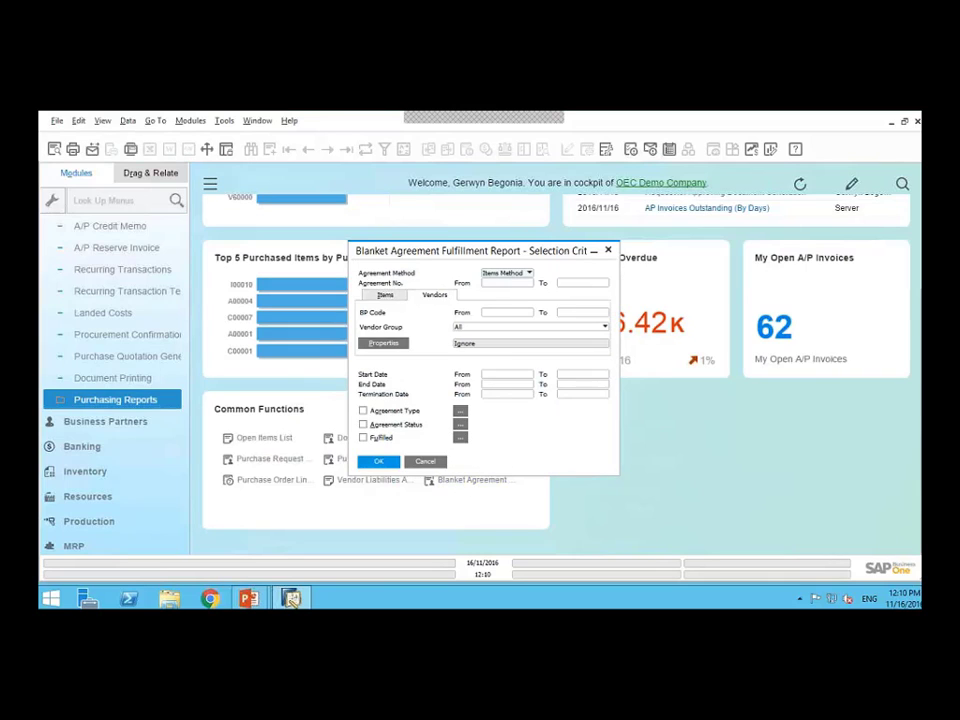
Restrict both ends of the BP code range to Acme Associates and run the Blanket Agreement Fulfillment Report
click(514, 314)
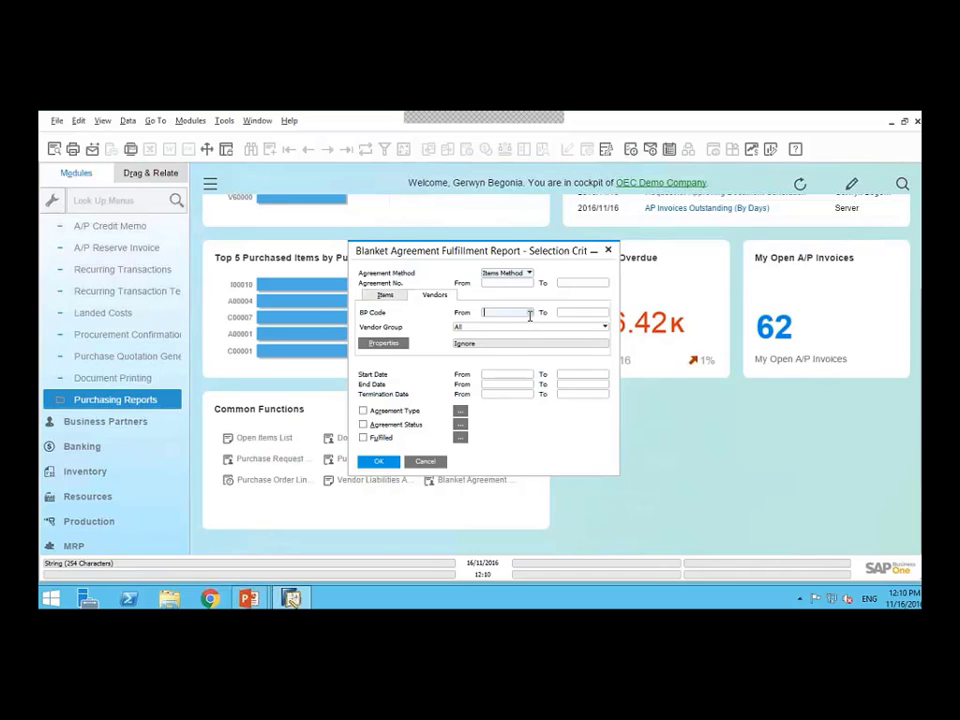
key(Tab)
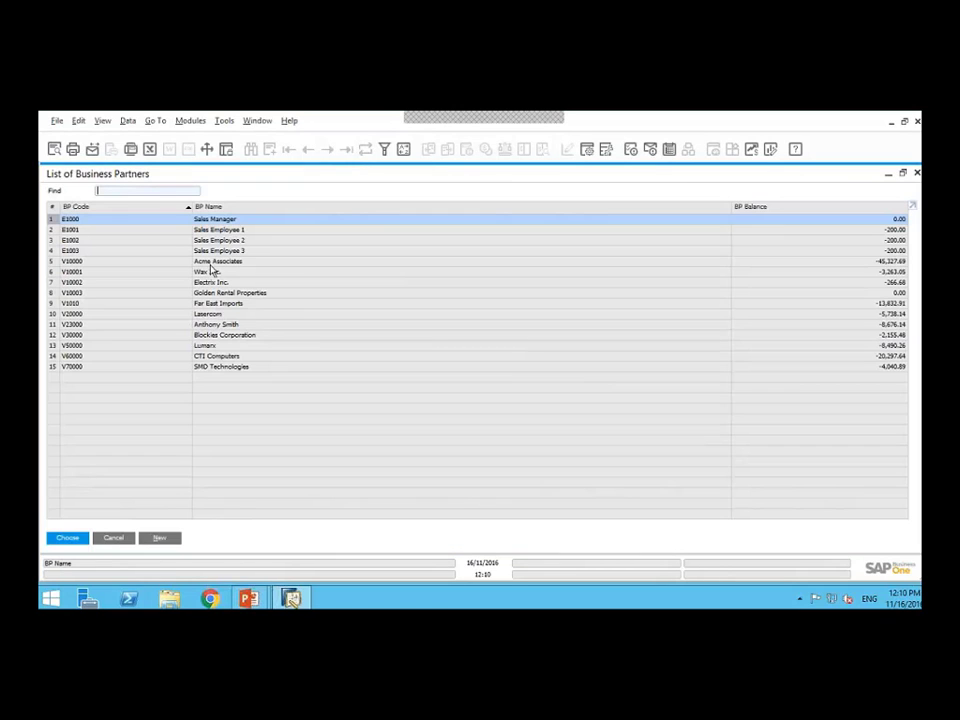
double_click(210, 262)
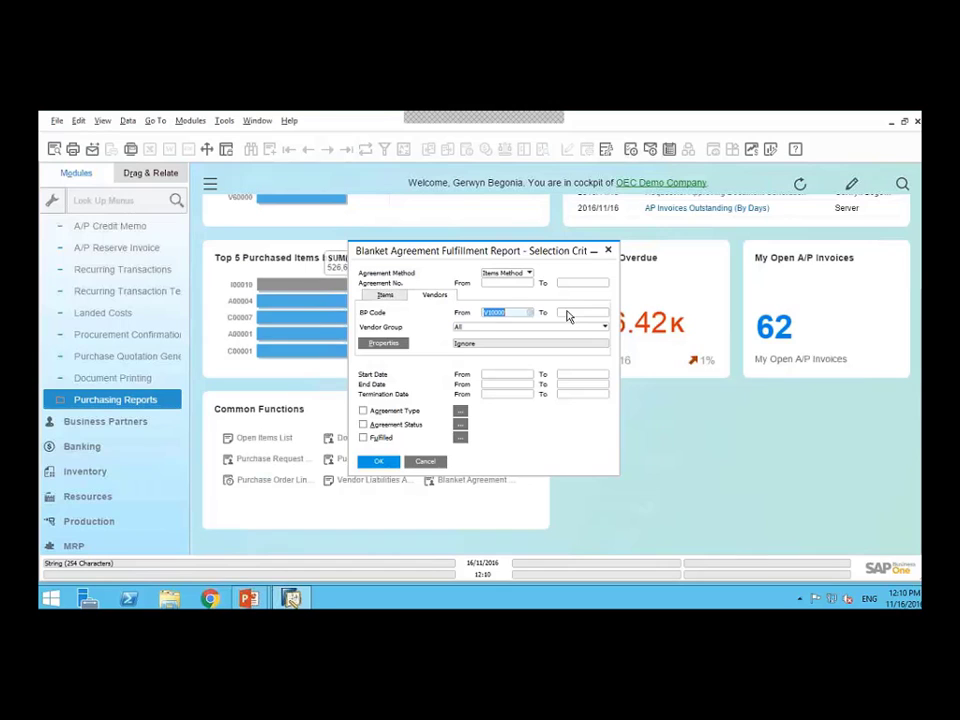
click(568, 314)
key(Tab)
click(197, 262)
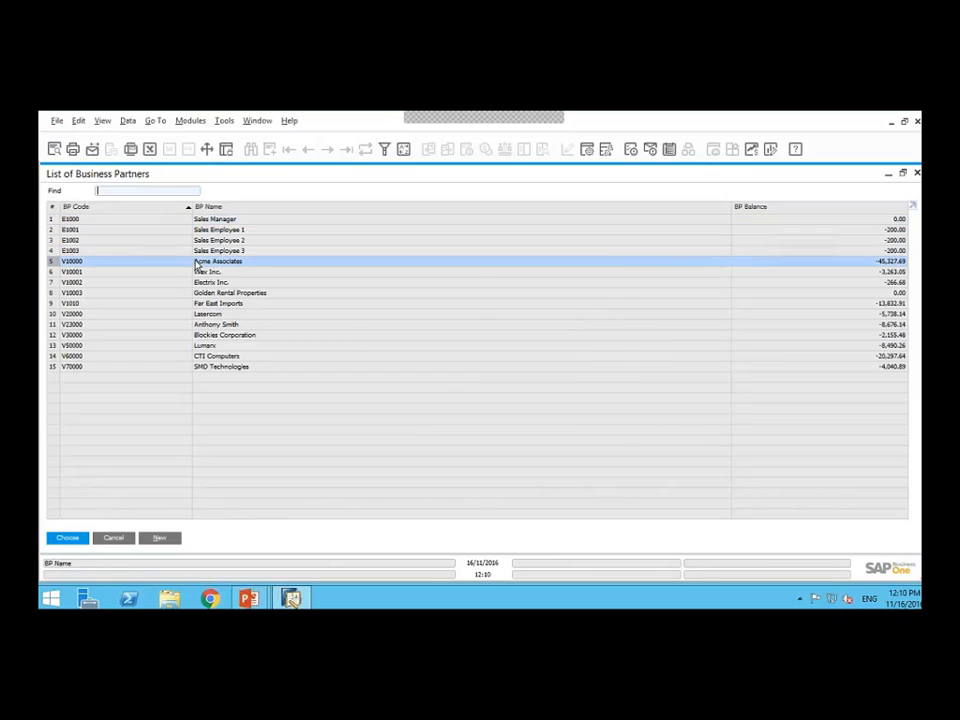
double_click(197, 262)
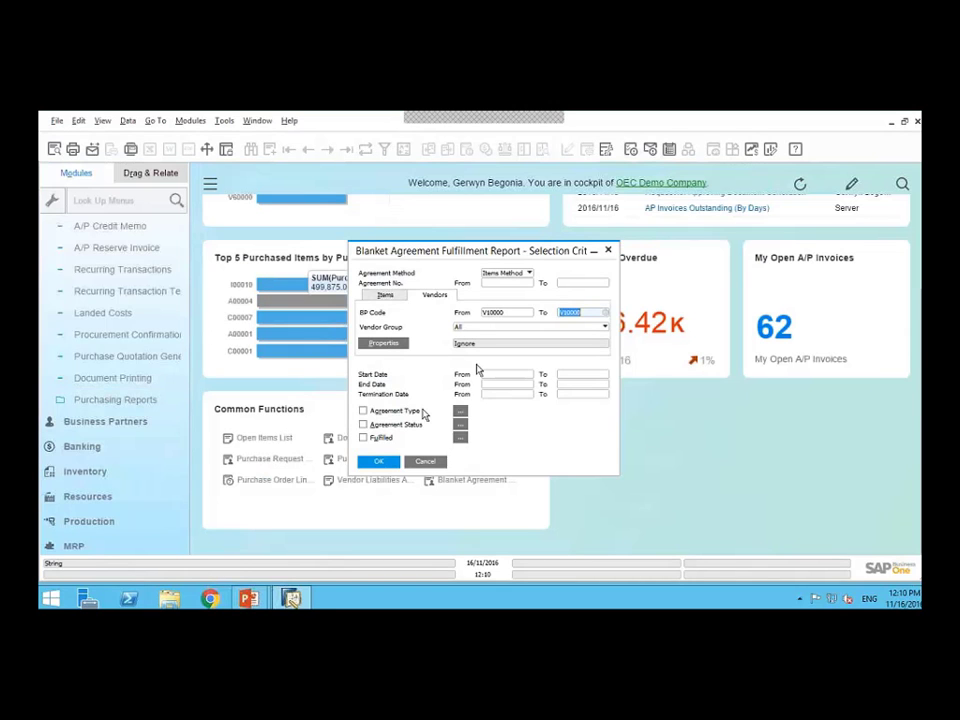
click(379, 461)
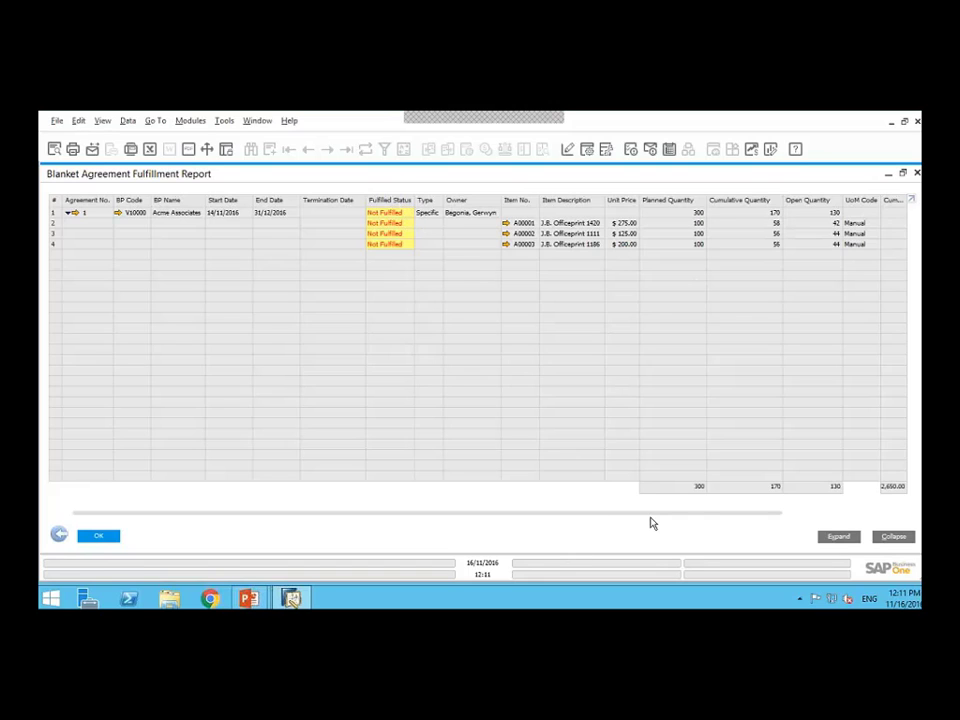
Examine the report's quantity and amount columns and the Acme Associates agreement's item details and linked documents, closing both windows
drag(650, 516, 786, 529)
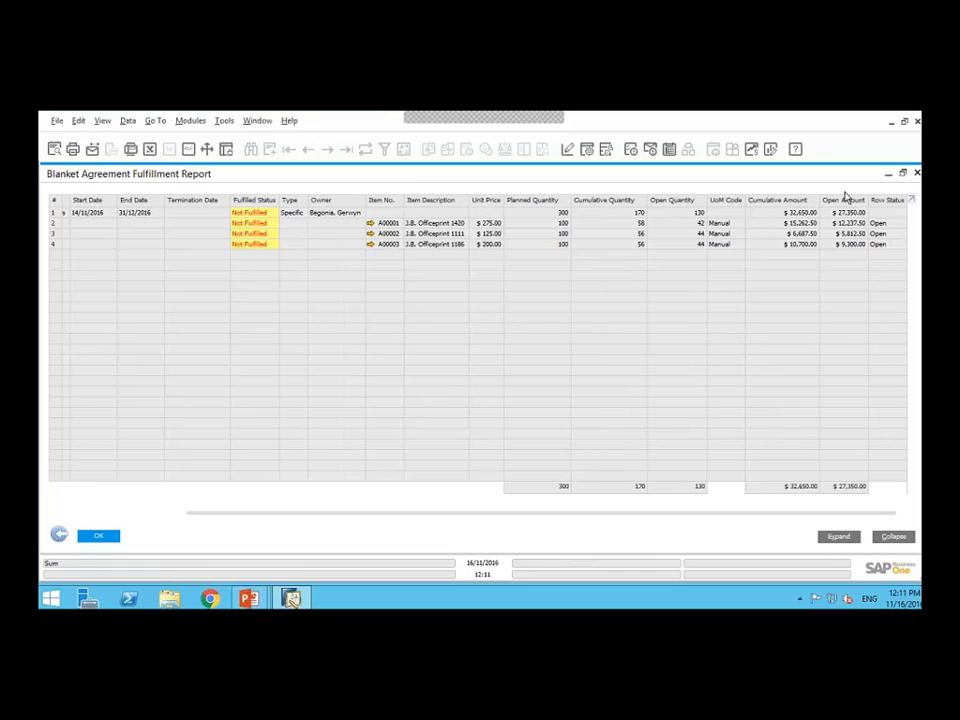
drag(728, 513, 200, 488)
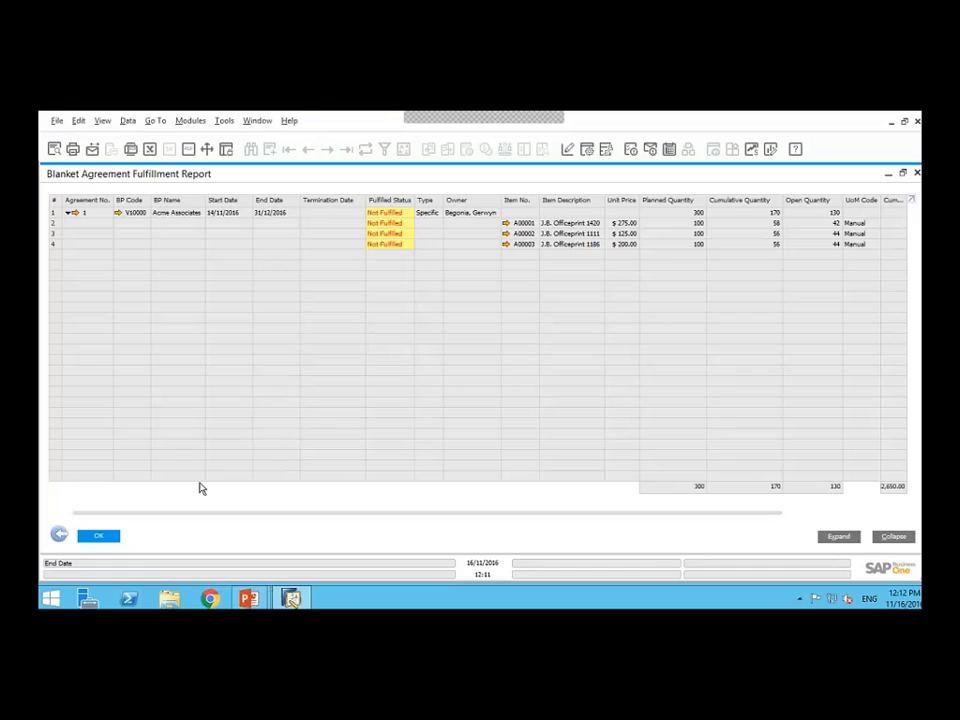
click(76, 215)
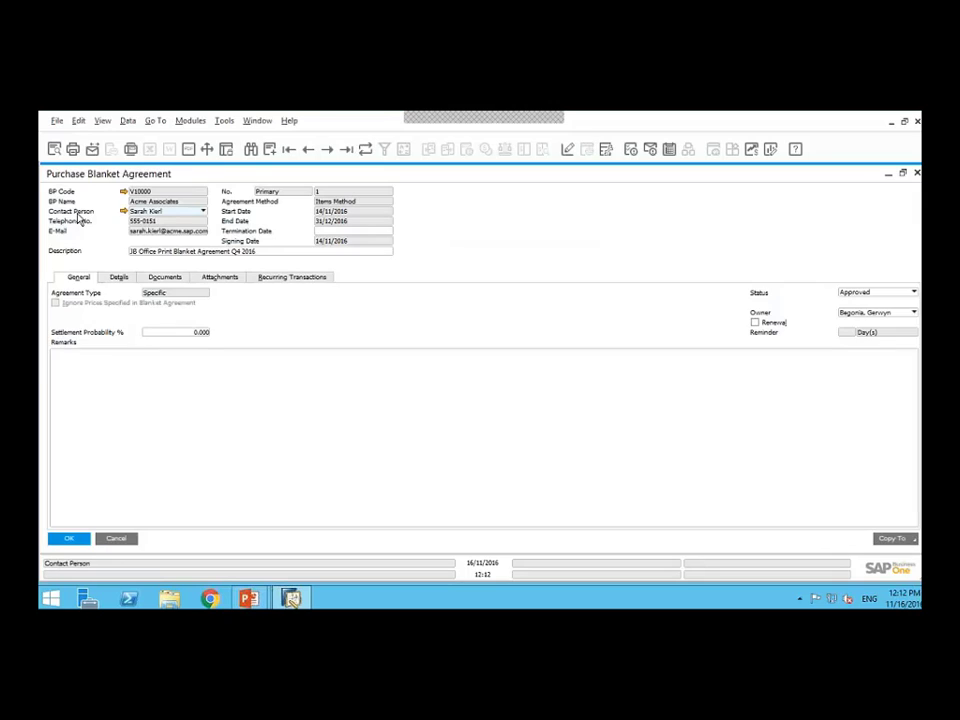
click(119, 279)
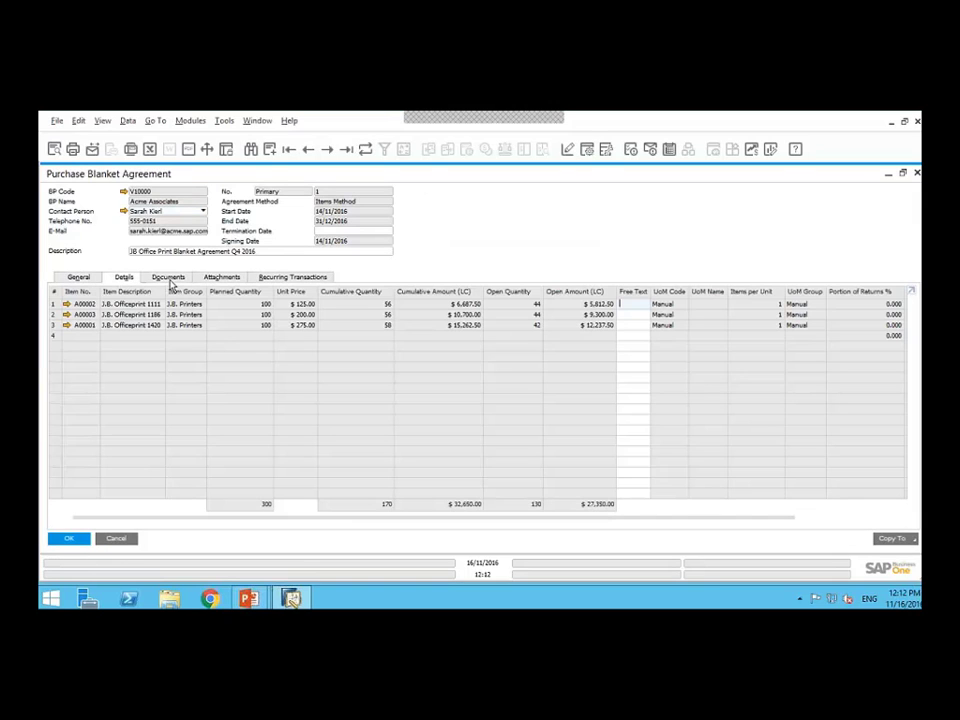
click(170, 279)
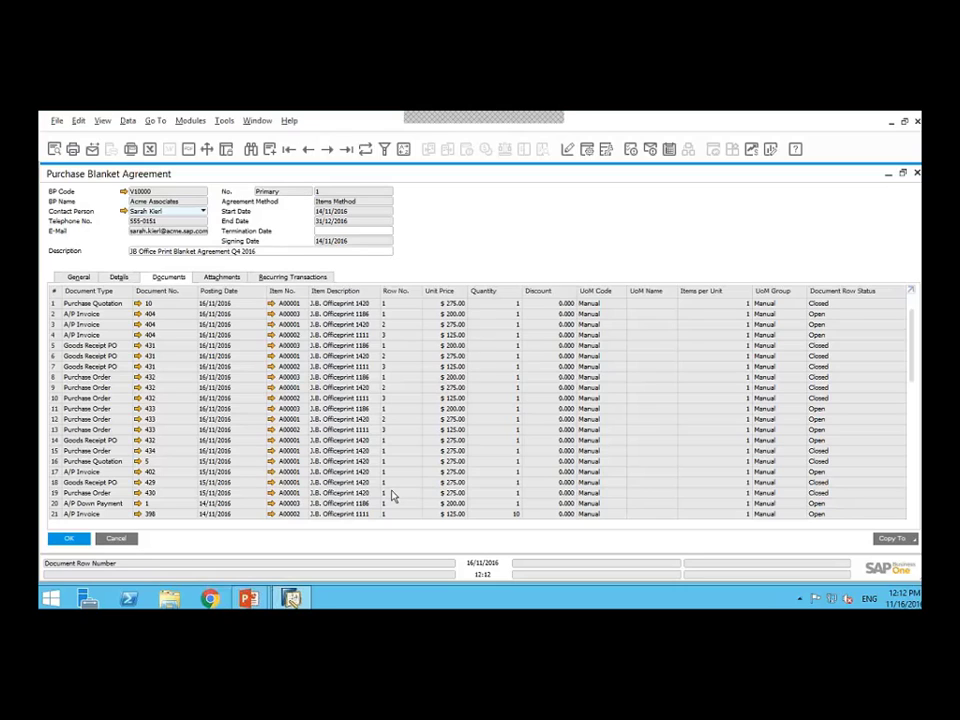
click(118, 539)
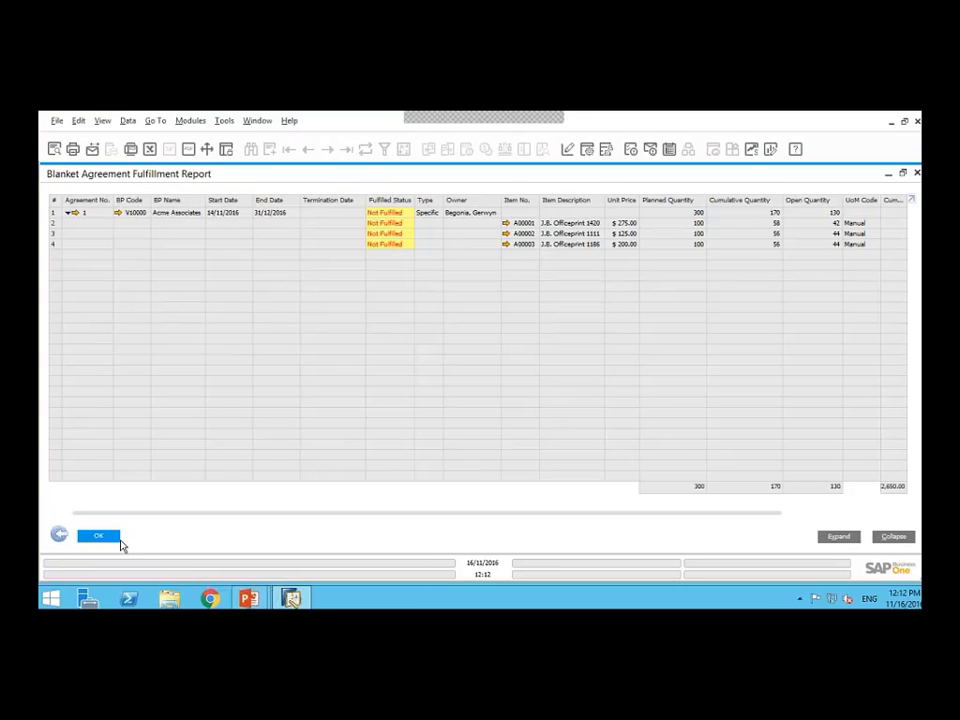
click(108, 538)
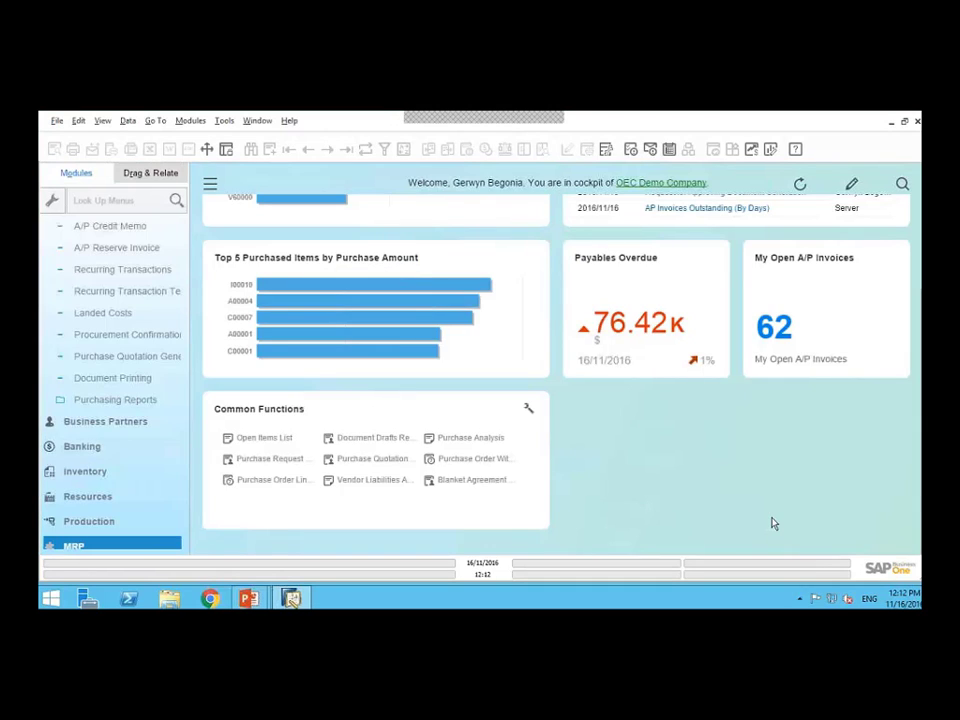
Switch to PowerPoint, advance to the Purchase Order Without Deposit slide, and return to SAP Business One
key(alt+Tab)
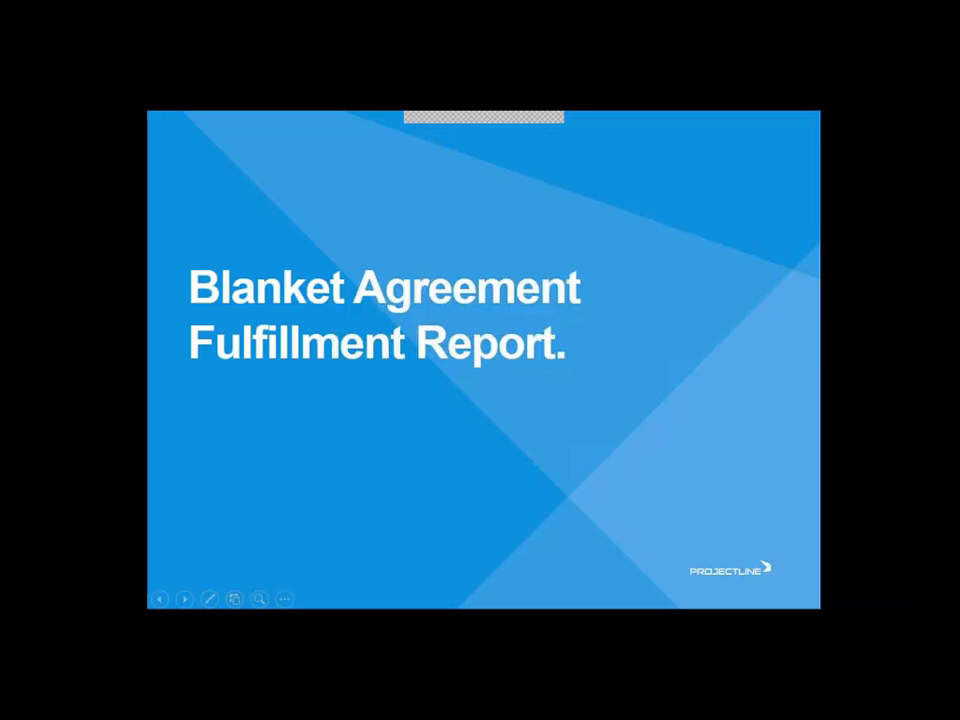
key(Right)
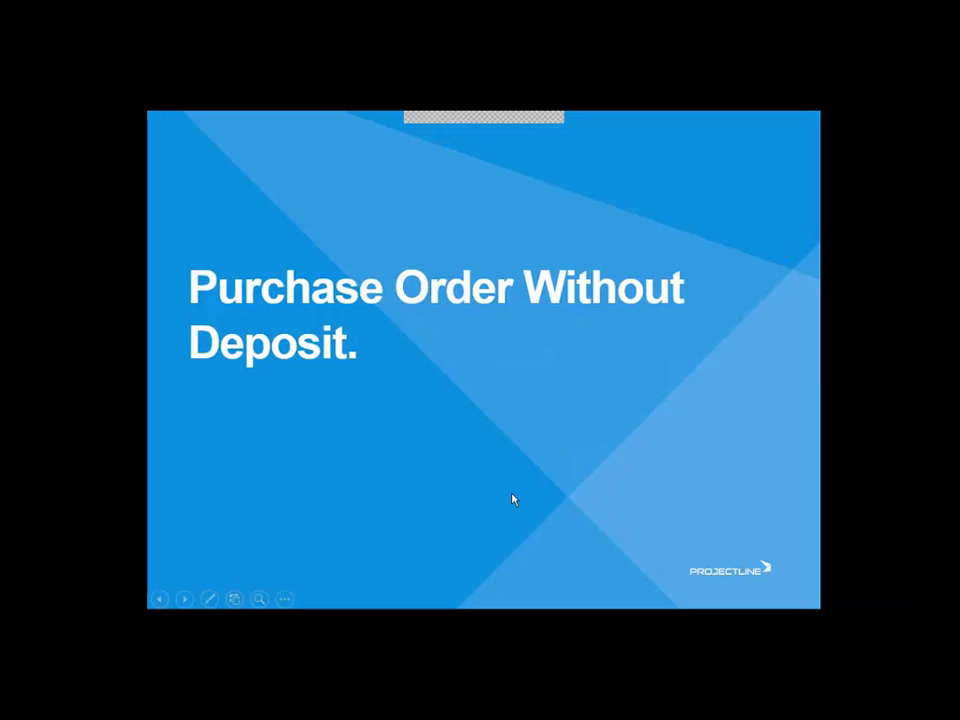
key(alt+Tab)
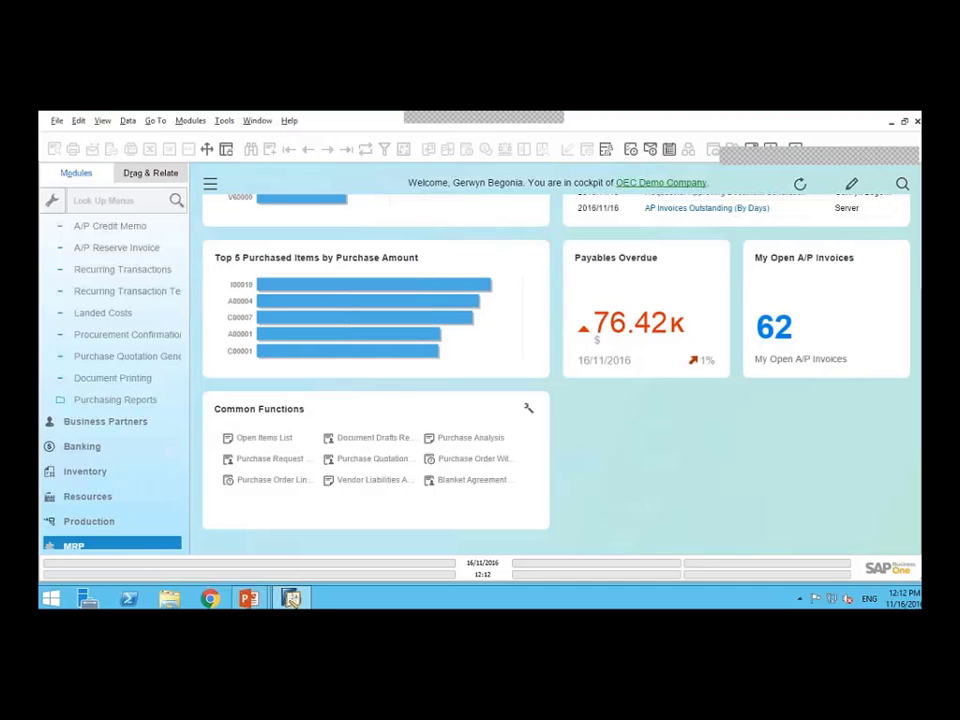
click(179, 334)
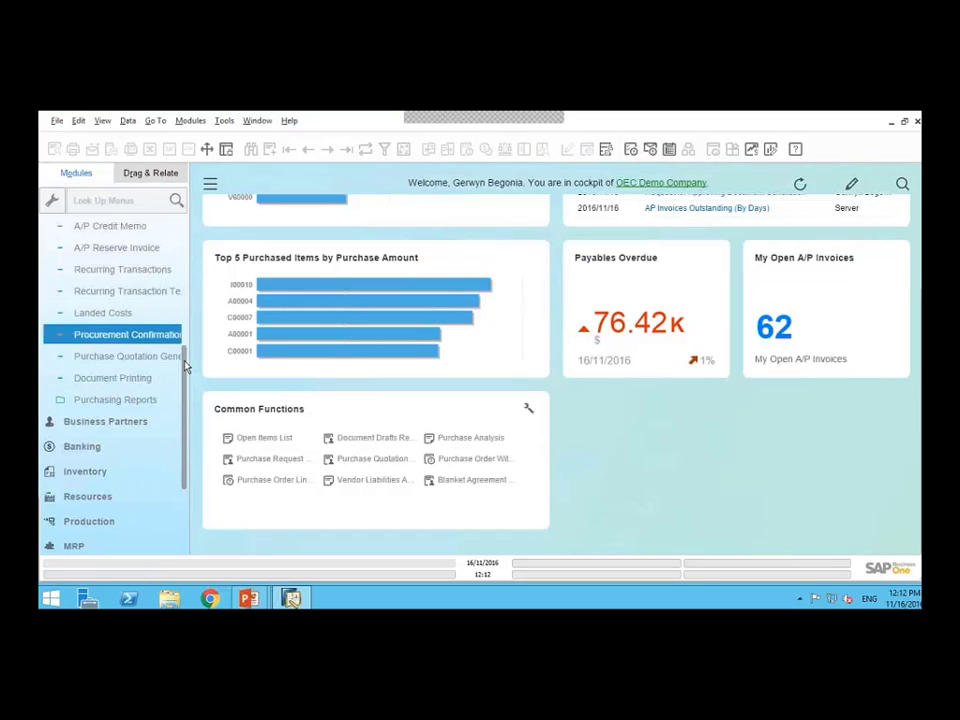
scroll(184, 287, up, 1)
scroll(184, 250, up, 5)
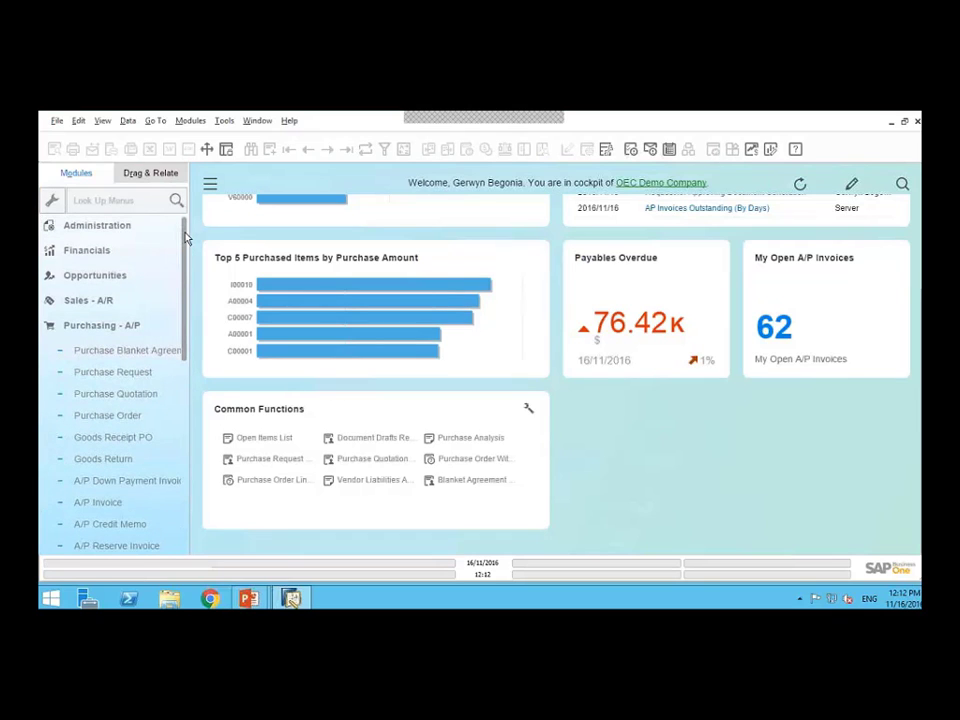
click(79, 334)
click(131, 394)
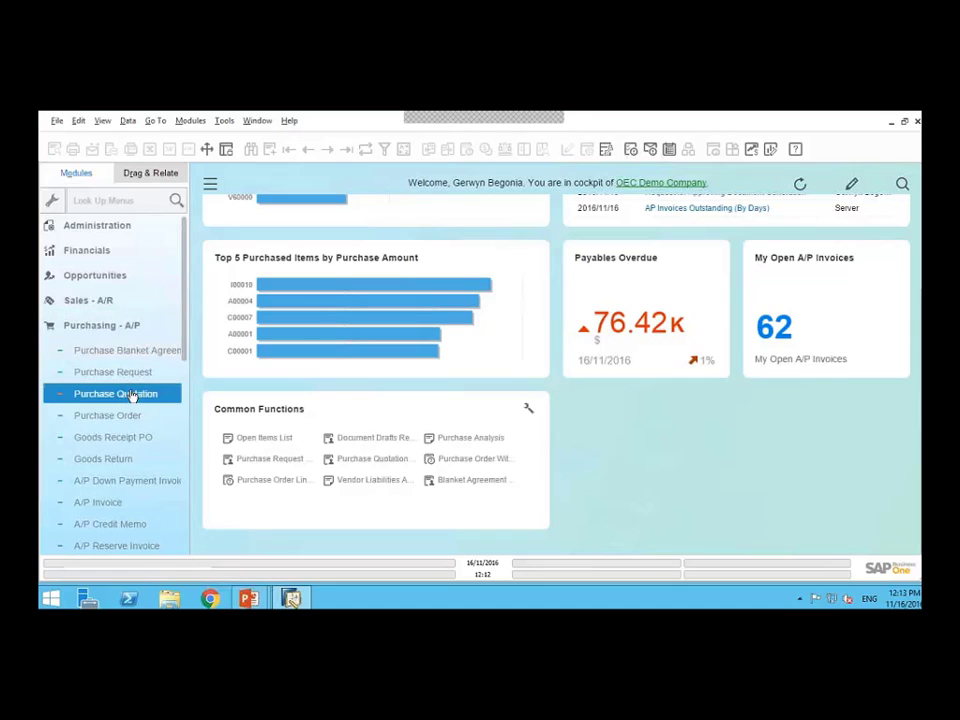
click(140, 415)
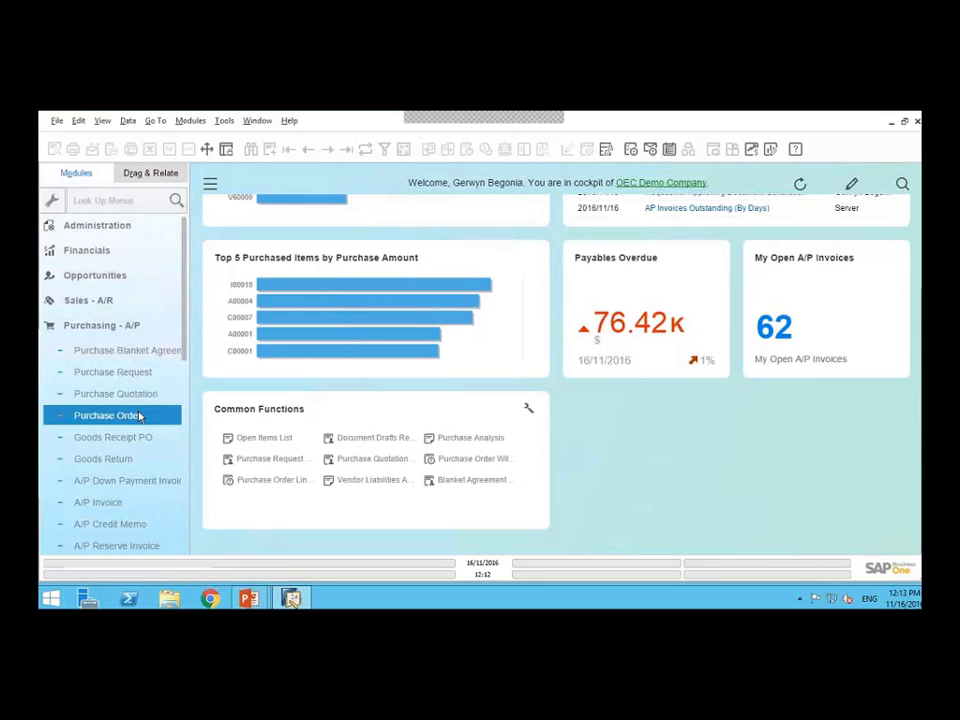
click(150, 437)
click(130, 422)
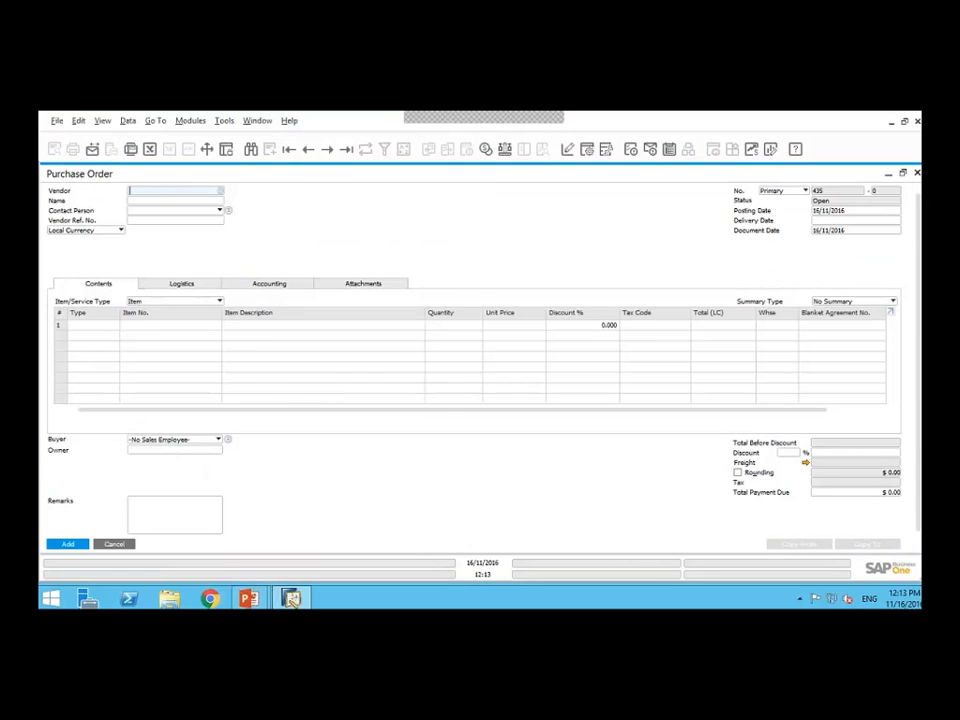
click(117, 544)
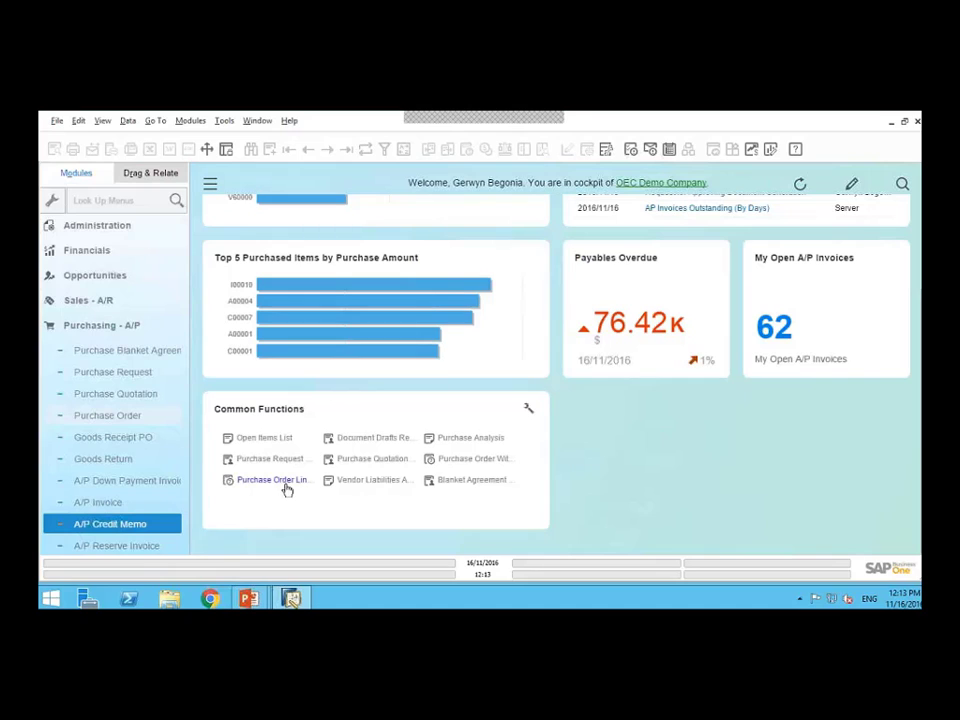
Review the Purchase Order Without Deposit query and the maximized Purchase Order Linked to Deposit query, closing each one
click(466, 461)
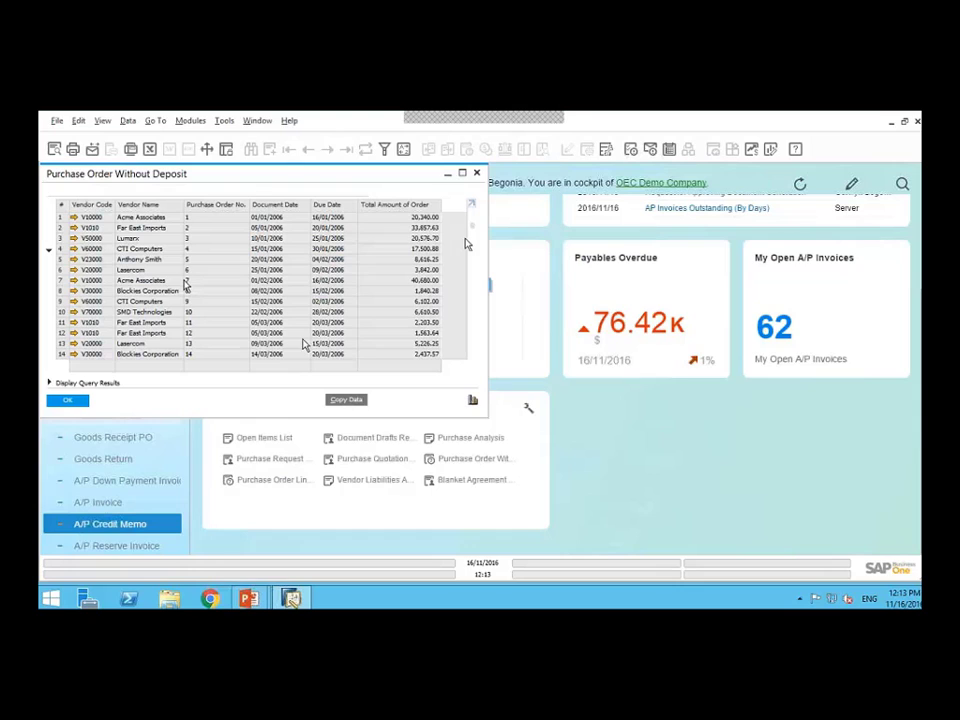
click(65, 399)
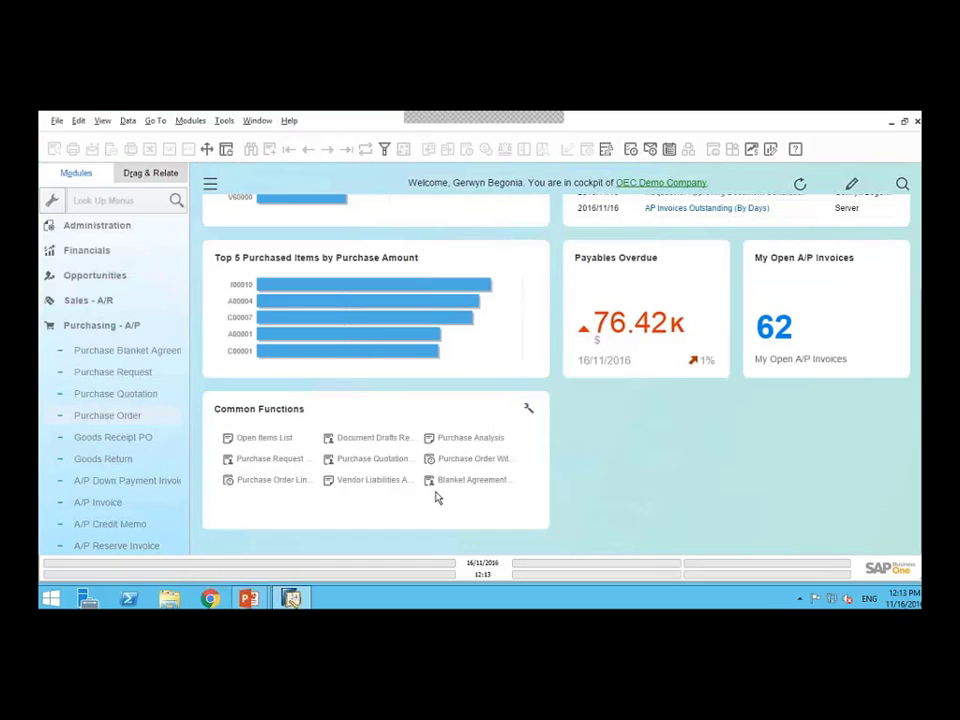
click(288, 486)
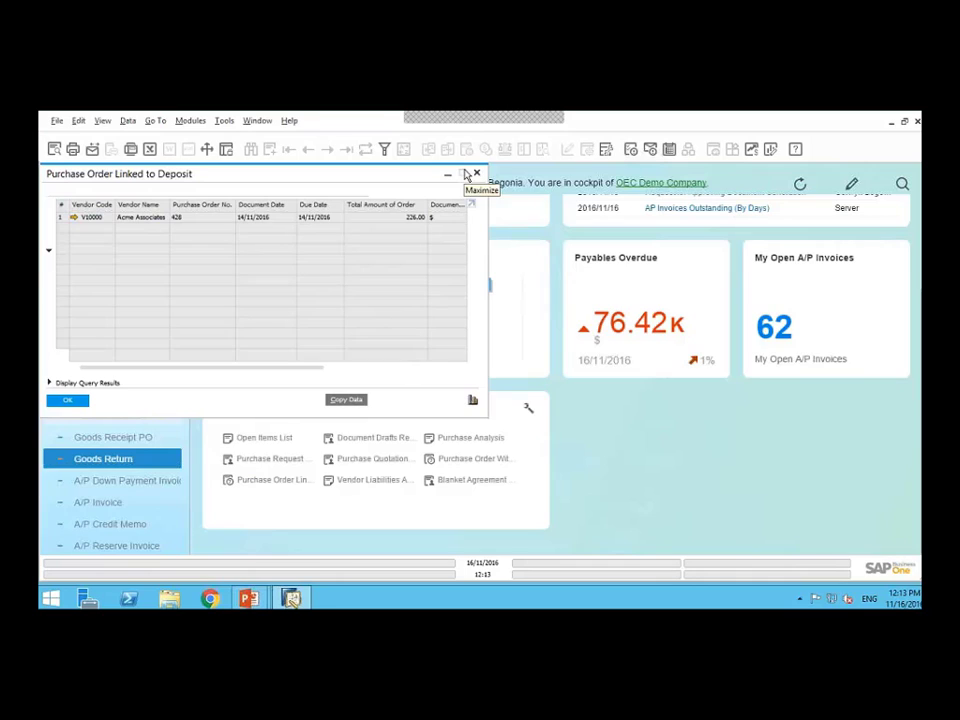
click(465, 175)
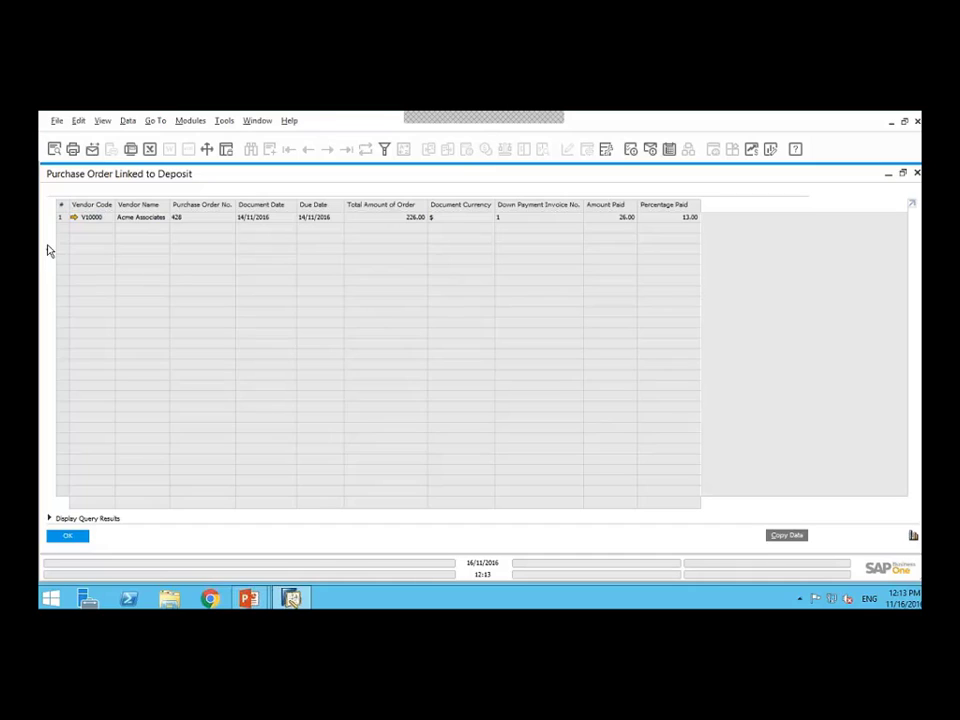
click(66, 538)
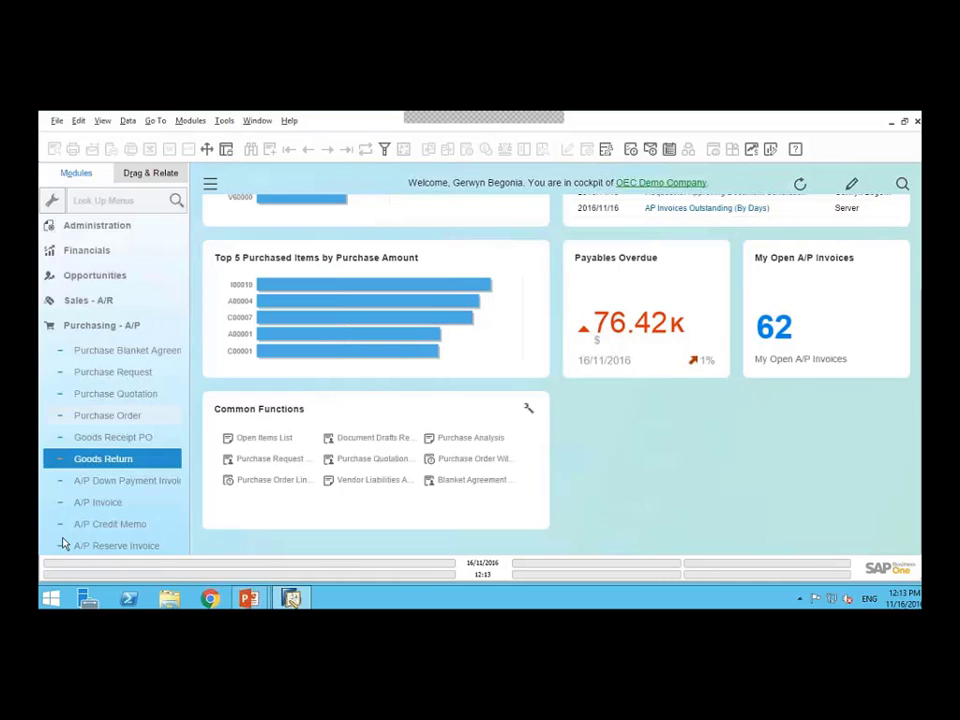
Collapse the Purchasing module, switch to PowerPoint to show the Vendor Aging Reports slide, and return to SAP Business One
click(110, 330)
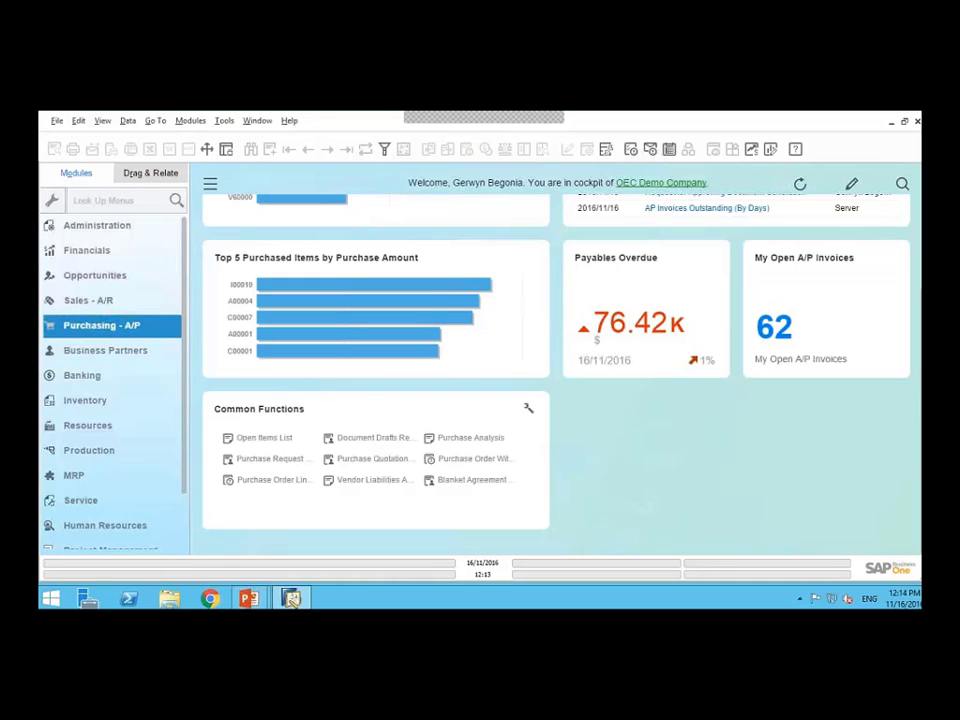
click(105, 350)
key(alt+Tab)
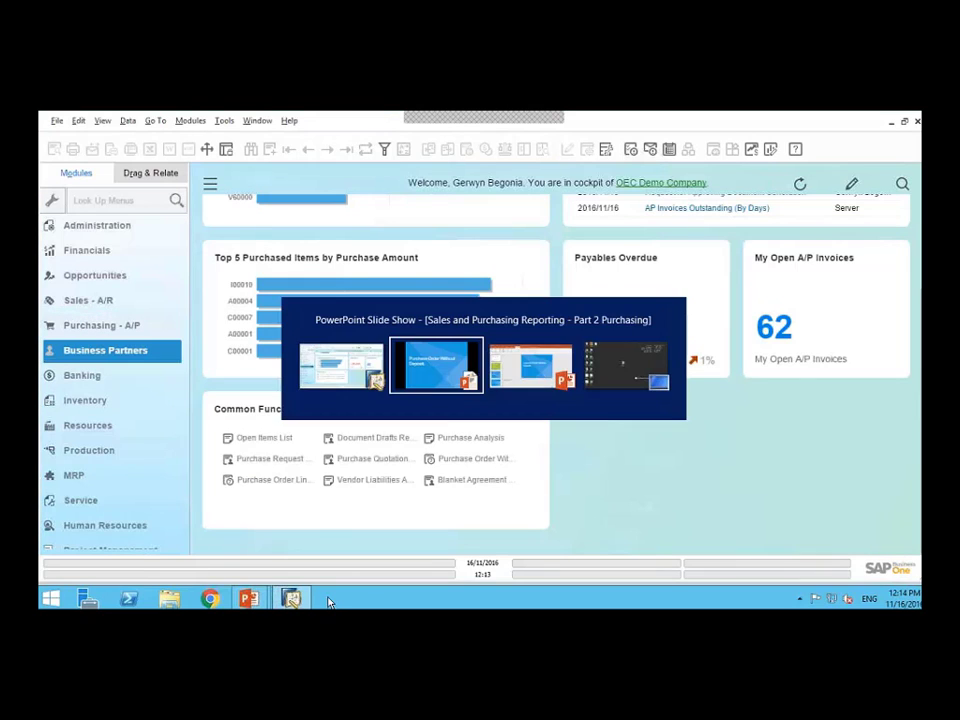
key(Right)
key(Right)
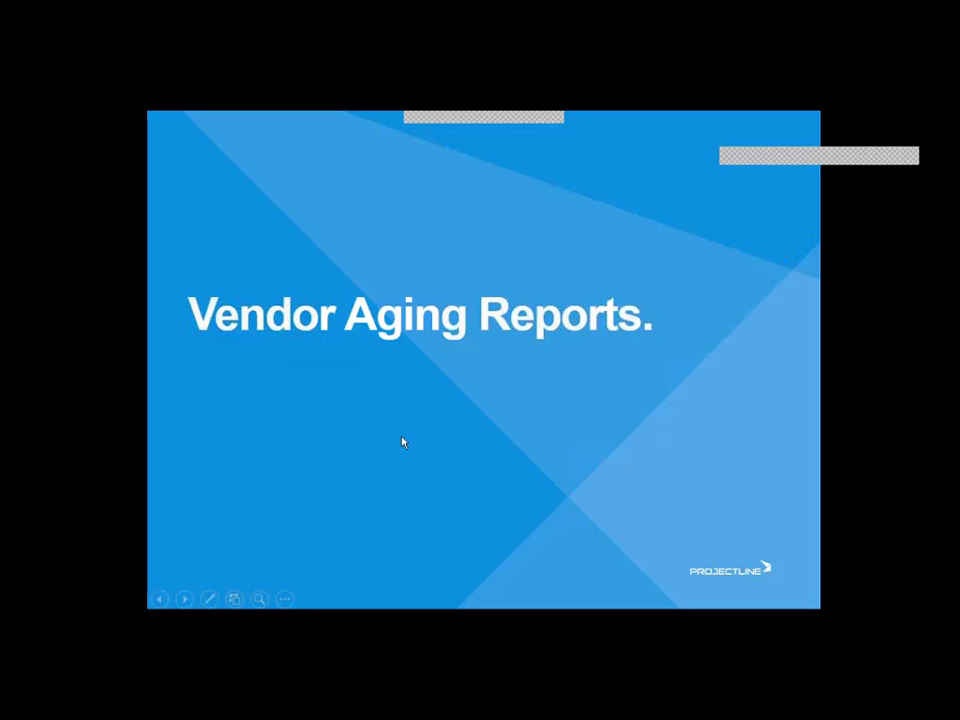
key(alt+Tab)
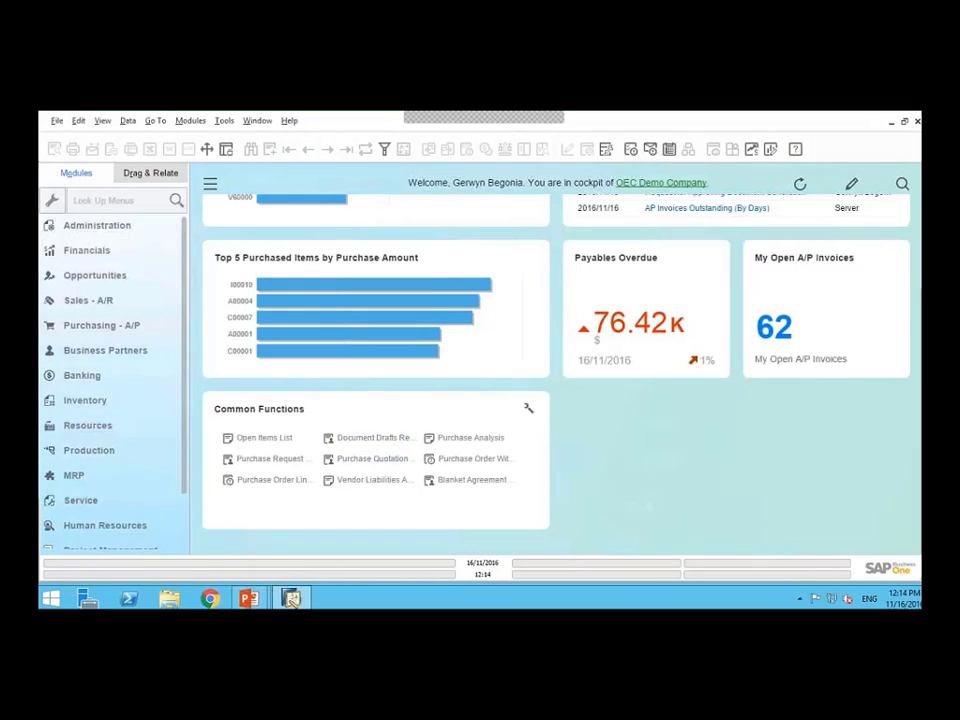
Open the Vendor Liabilities Aging selection criteria and review the available vendor codes and vendor groups
click(384, 482)
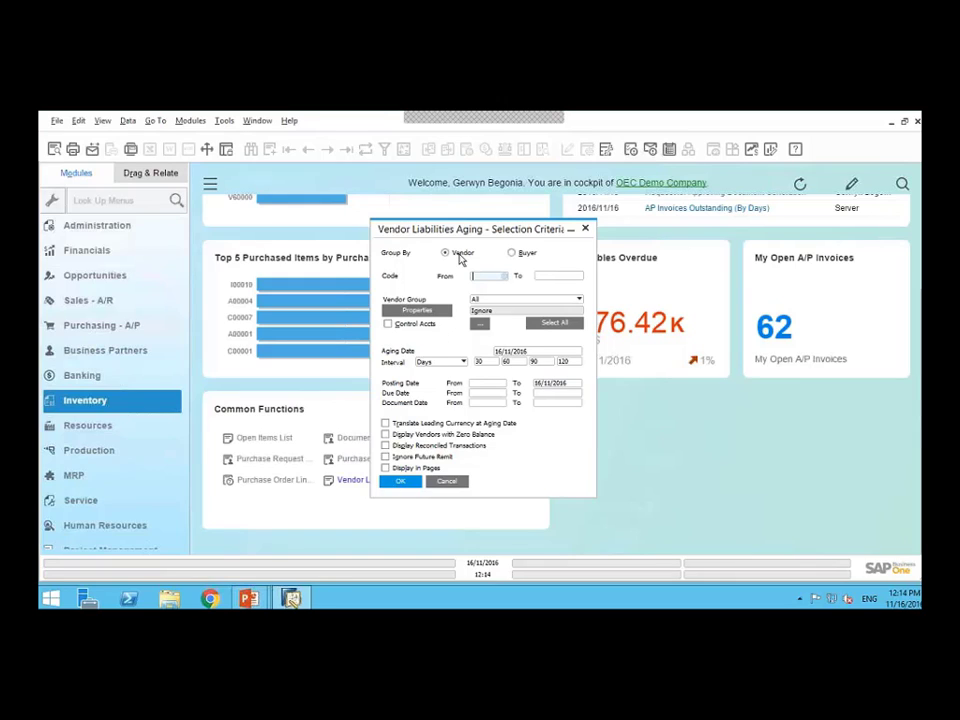
click(506, 279)
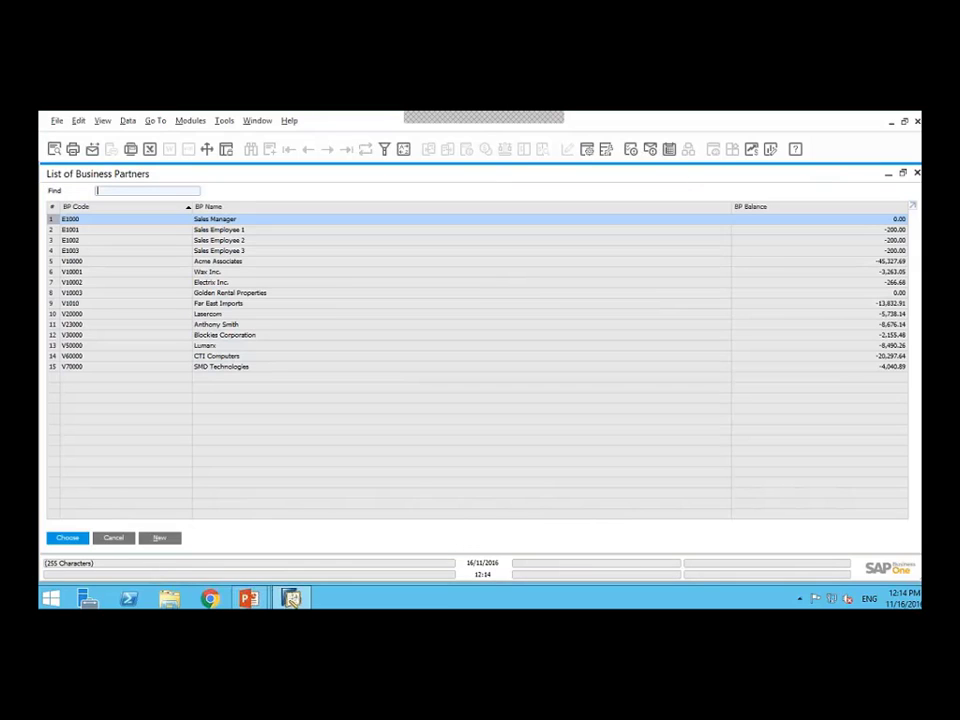
click(116, 542)
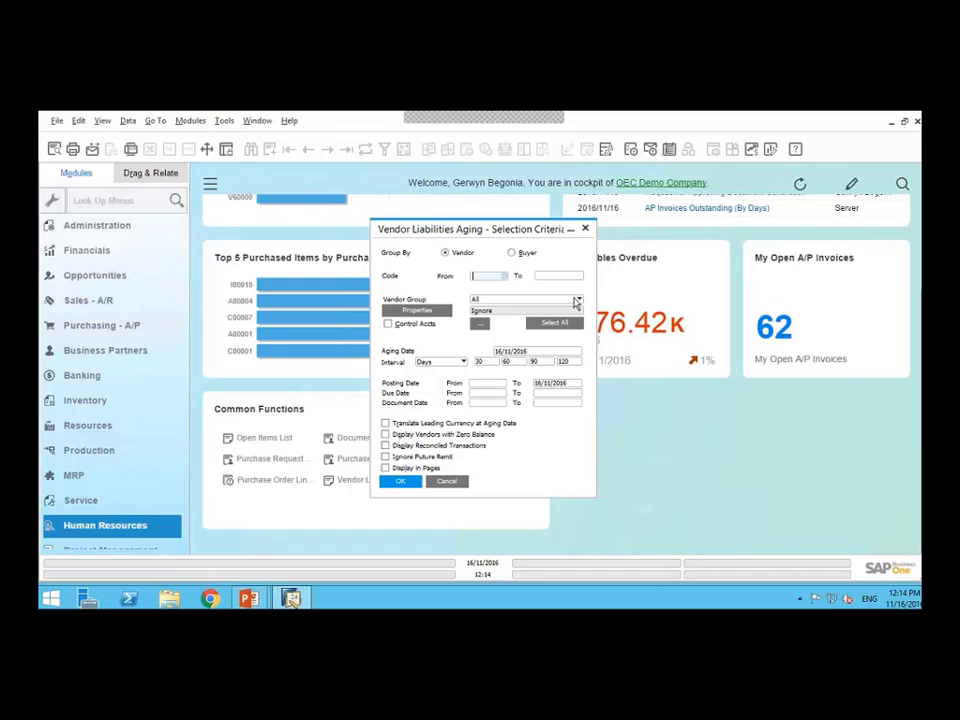
click(577, 300)
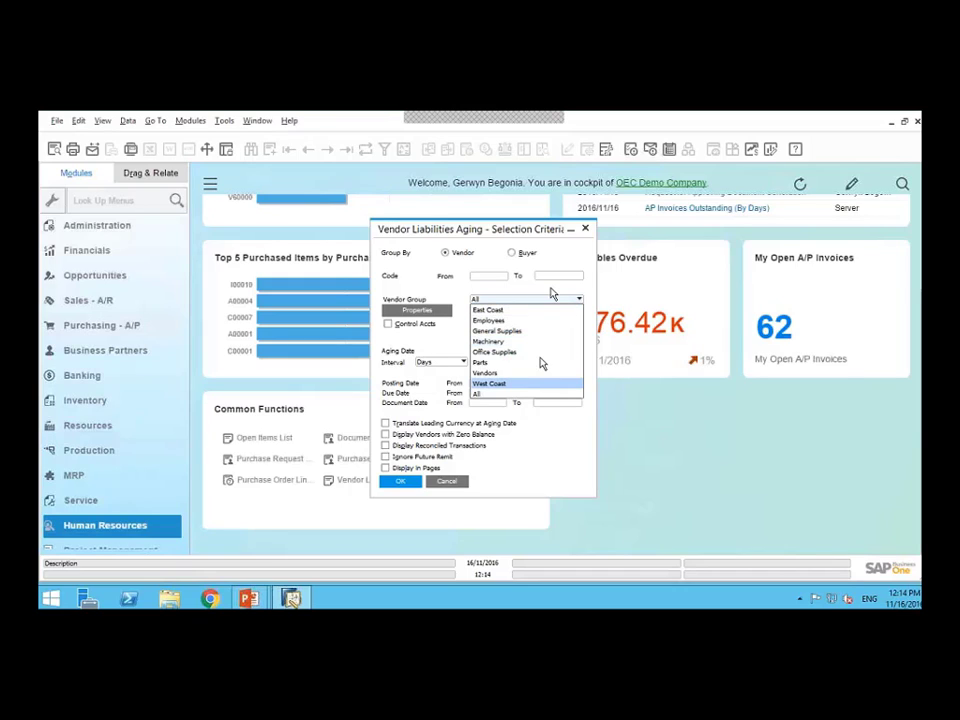
click(549, 290)
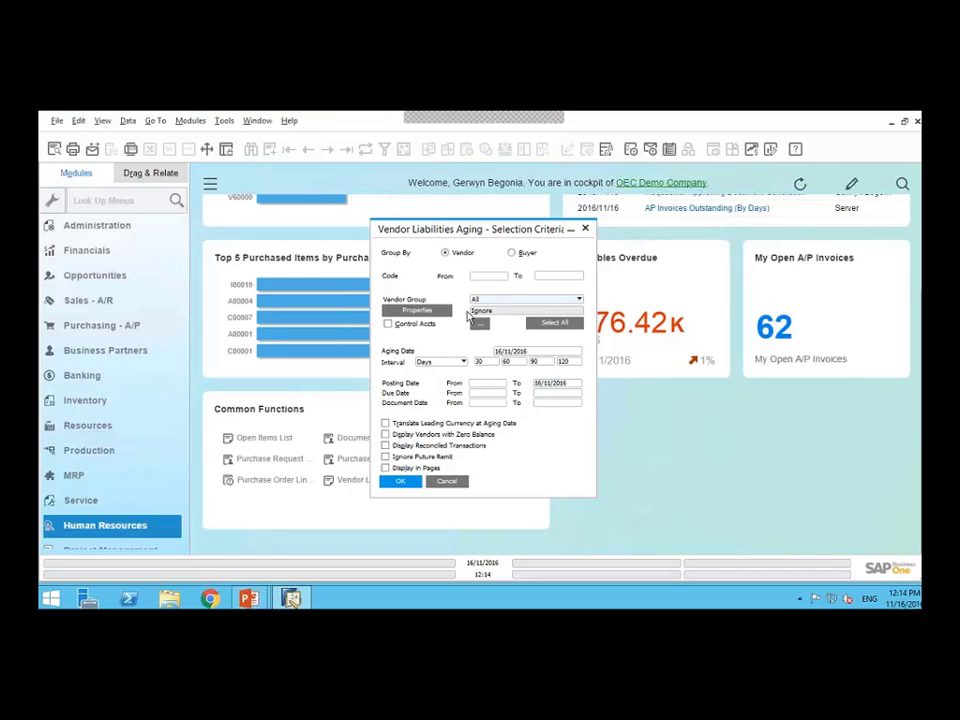
Run the aging report grouped by vendor for all vendor groups, with the aging date and day intervals kept as given, and maximize it
click(530, 352)
key(Tab)
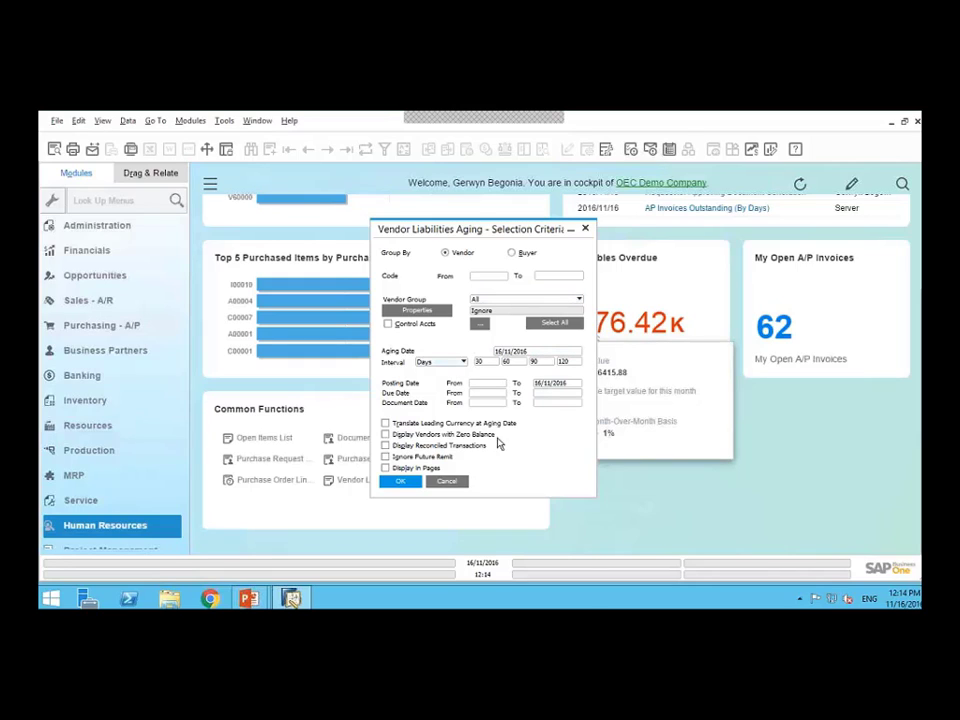
click(569, 363)
click(401, 483)
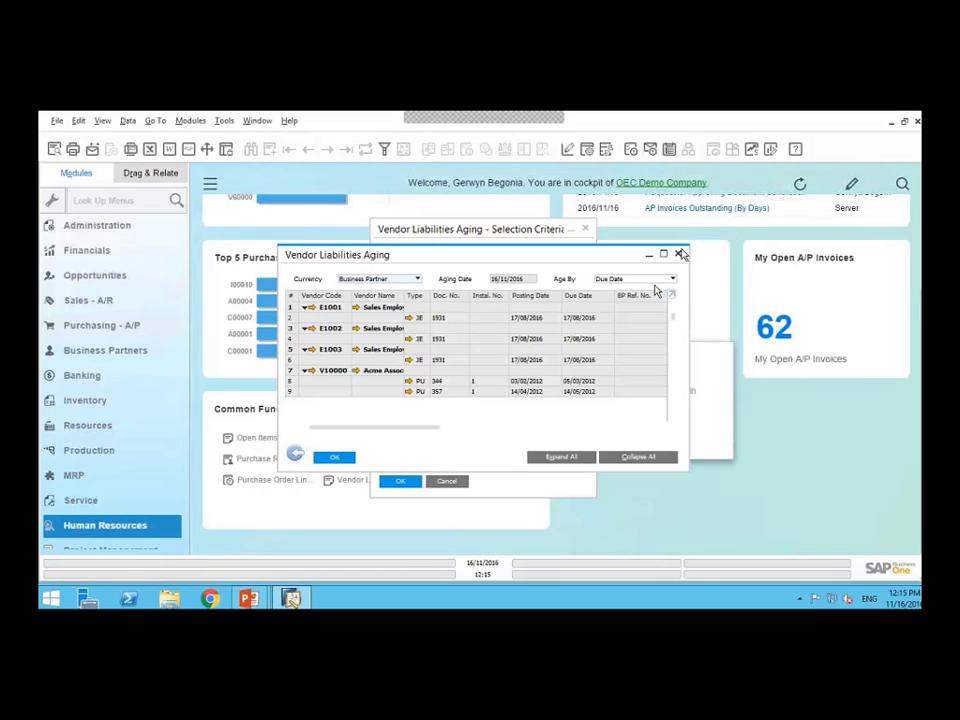
click(665, 256)
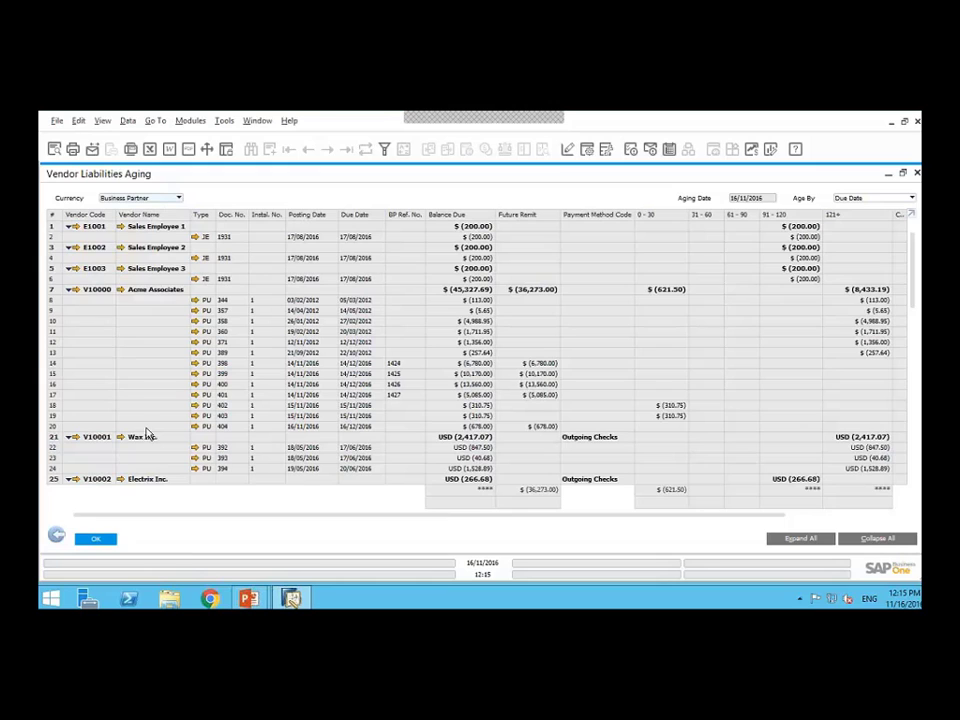
Examine the vendors in the aging report, including the due dates and aging bucket amounts of Acme Associates
scroll(146, 422, down, 3)
scroll(146, 420, down, 1)
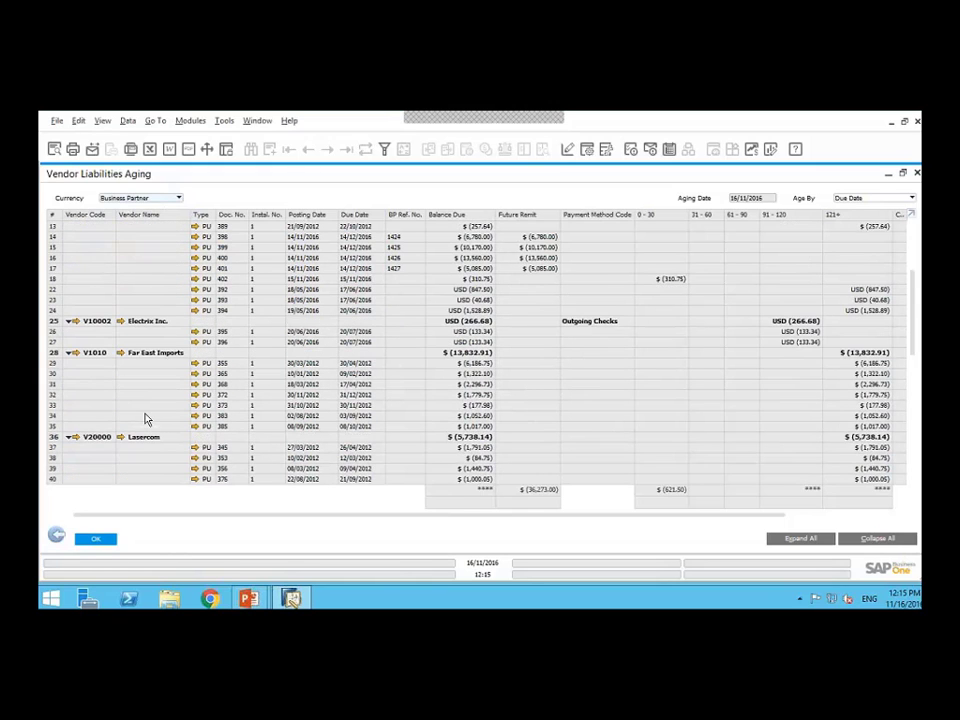
scroll(146, 410, up, 3)
scroll(144, 400, up, 1)
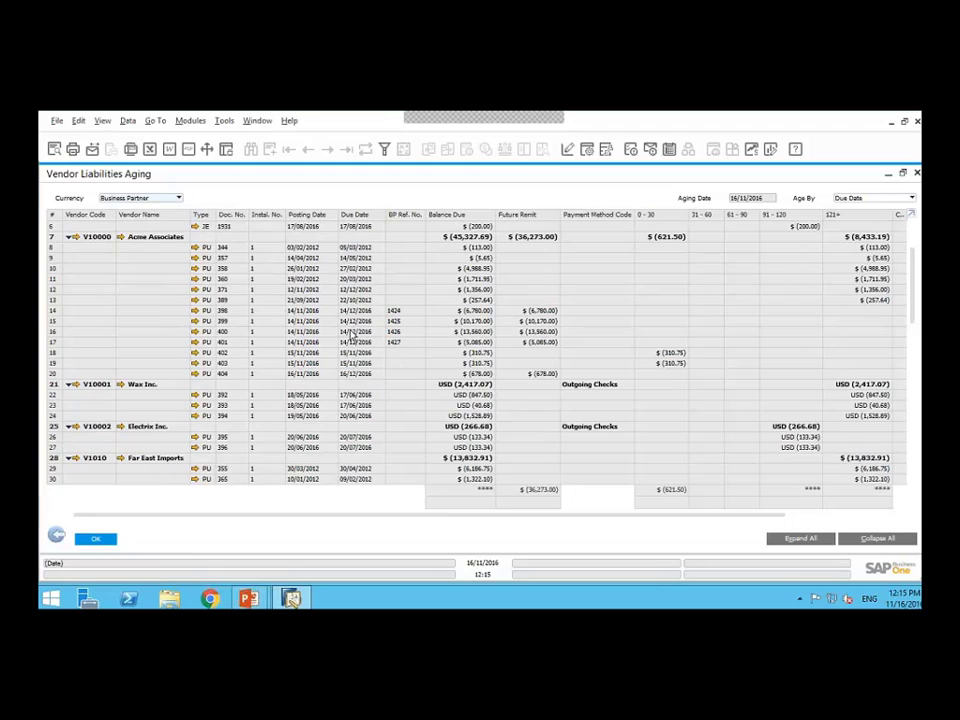
click(366, 259)
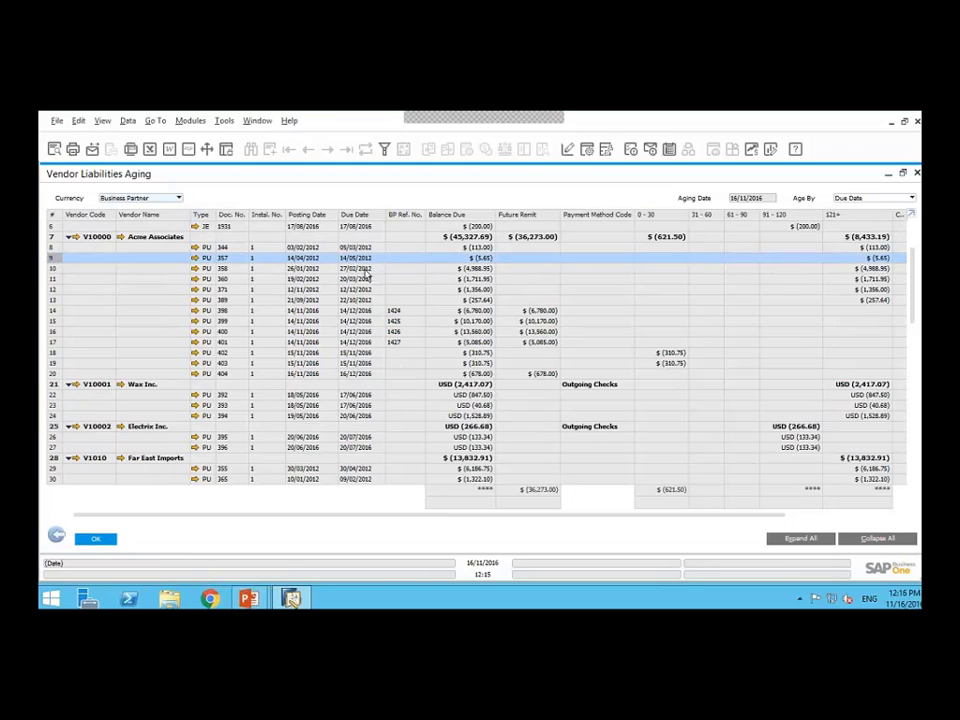
click(367, 271)
click(368, 259)
mouse_move(667, 237)
mouse_down()
mouse_move(675, 260)
mouse_move(665, 255)
mouse_up()
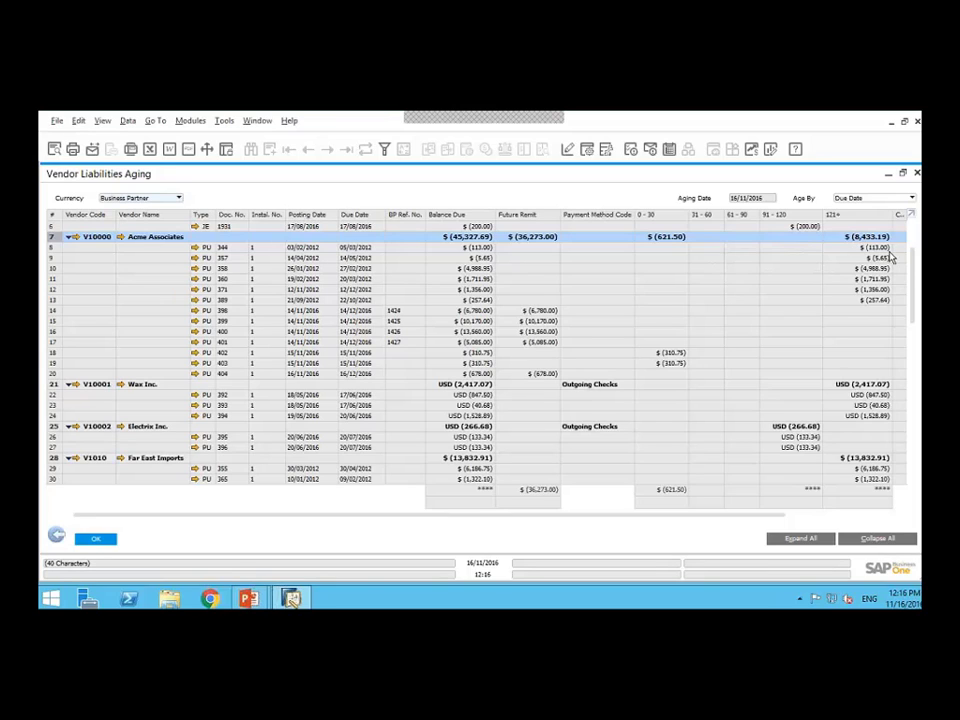
Check the report's consolidated business partner columns, return to the selection criteria and close them
drag(728, 519, 841, 519)
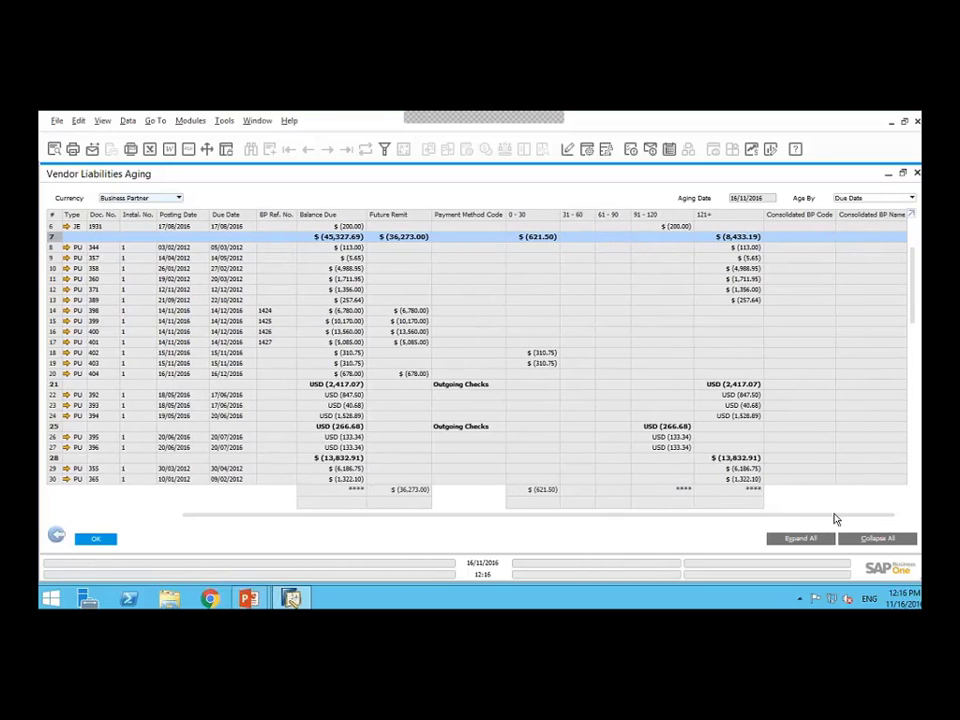
drag(836, 519, 612, 519)
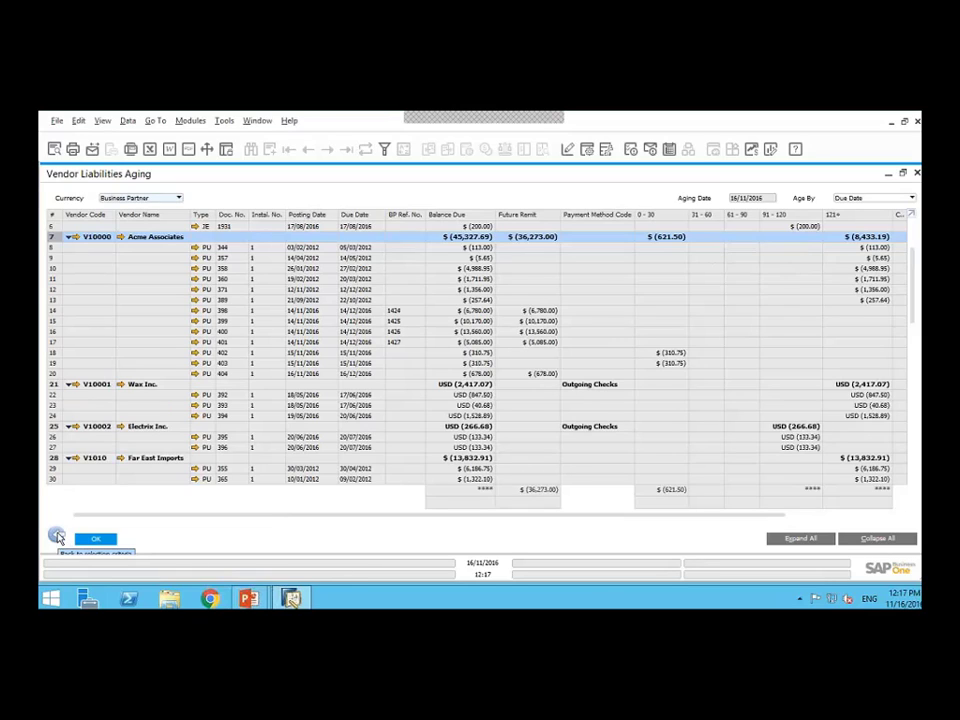
click(57, 538)
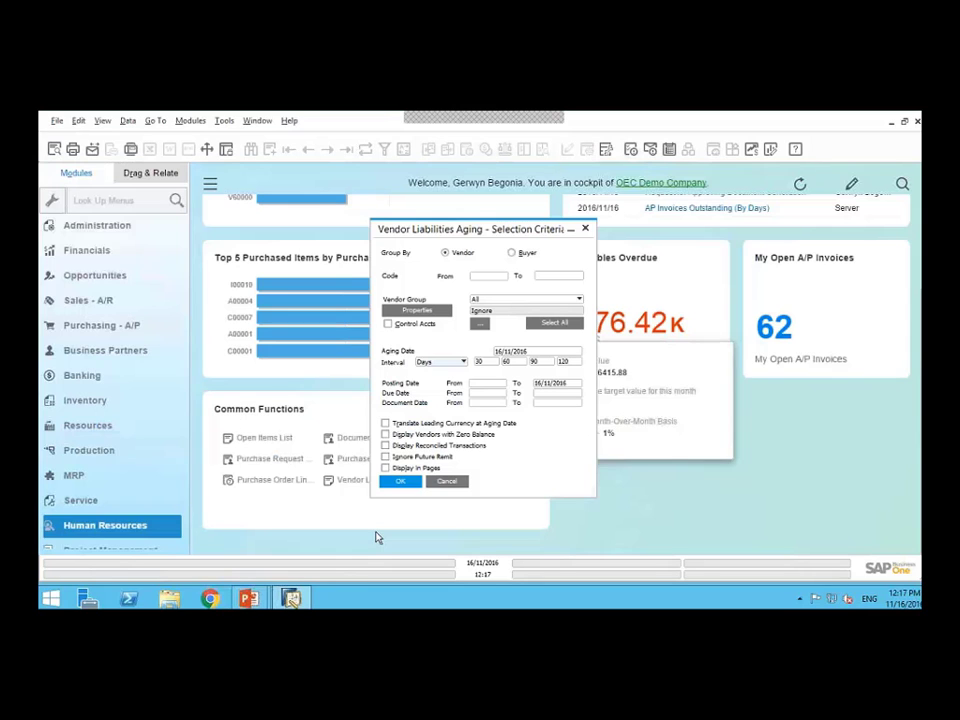
click(446, 482)
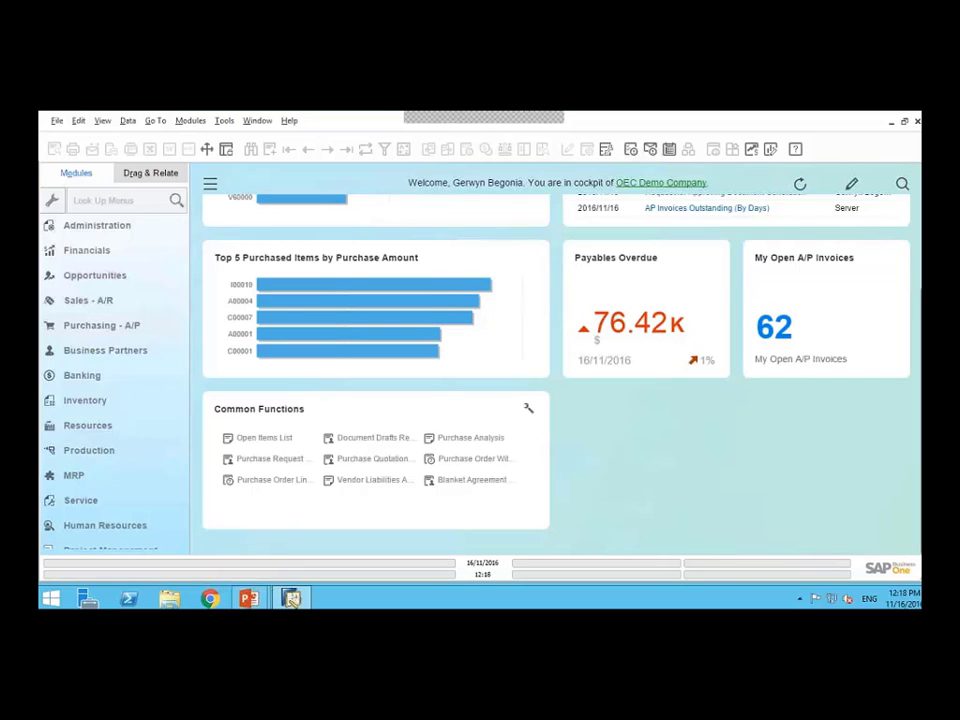
View the AP Invoices Outstanding (By Days) alert from the cockpit messages in a maximized overview and close it
scroll(911, 285, up, 1)
scroll(911, 285, up, 3)
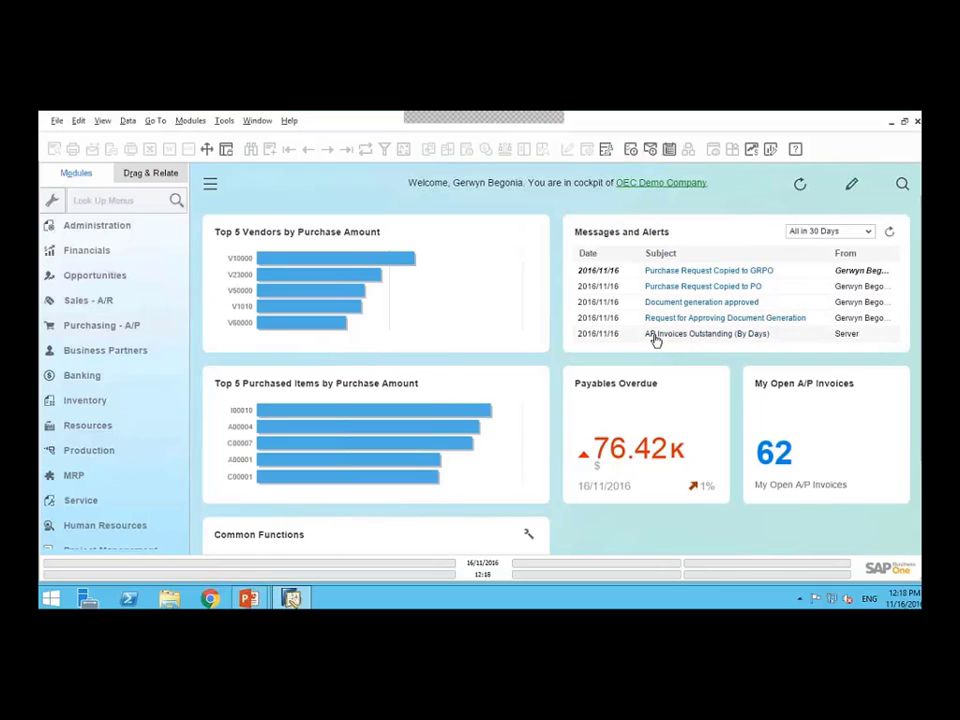
click(756, 337)
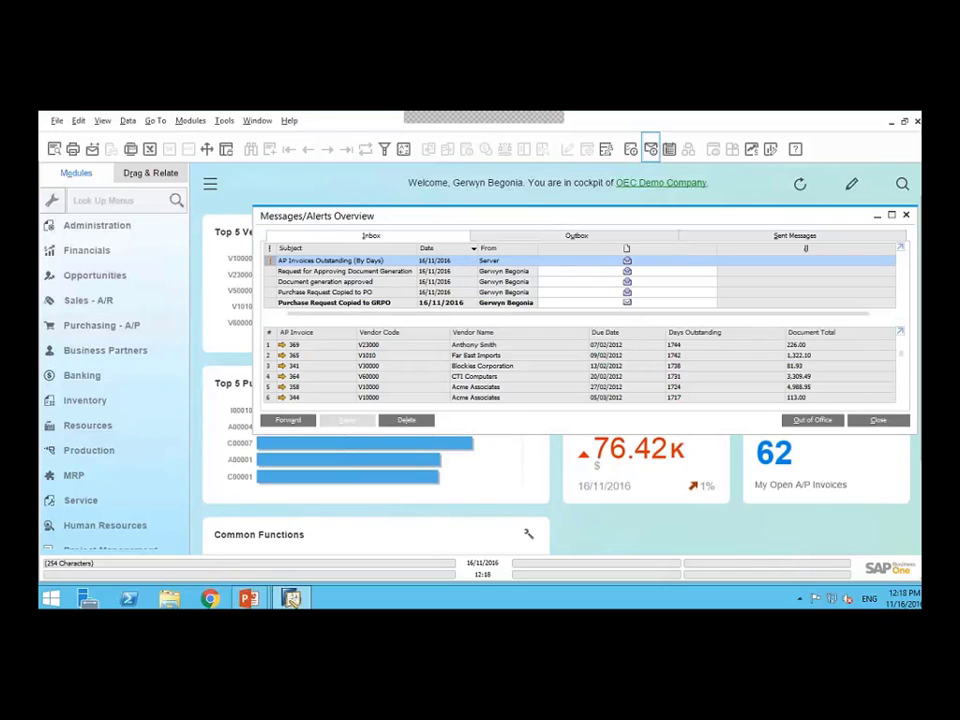
click(891, 216)
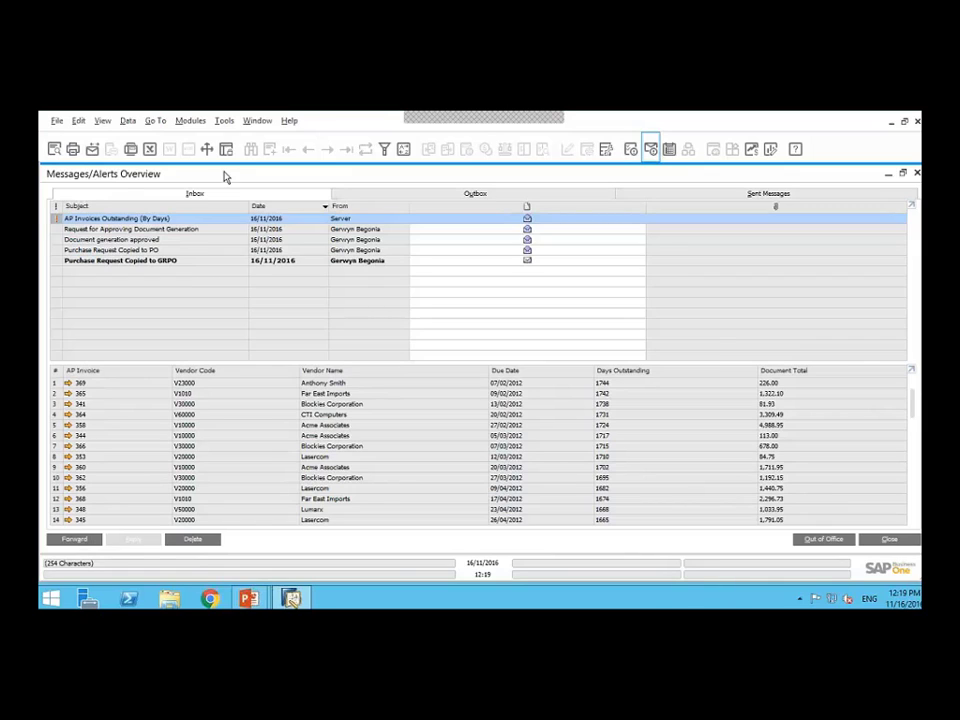
click(917, 174)
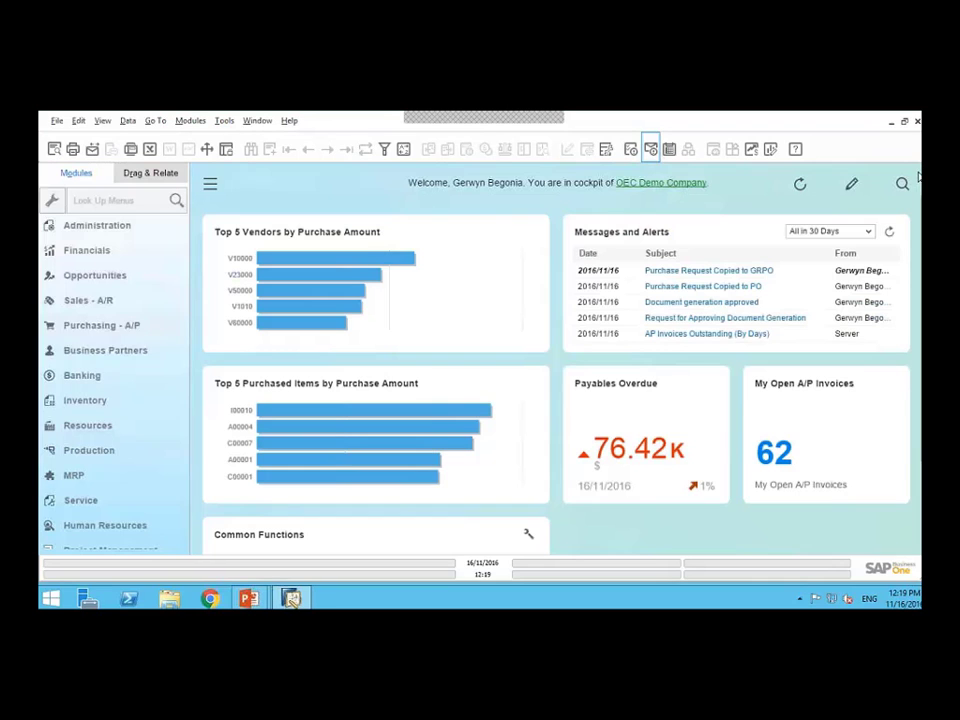
Open the AP Invoices Outstanding (By Days) definition in Alerts Management and check its internal-message recipient
click(100, 228)
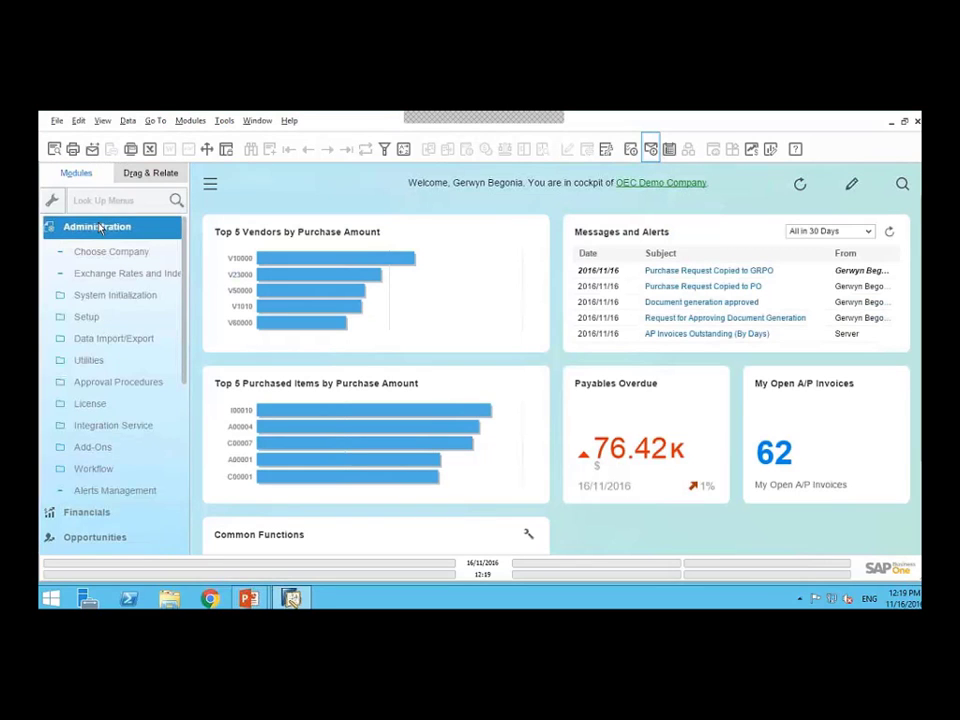
click(112, 491)
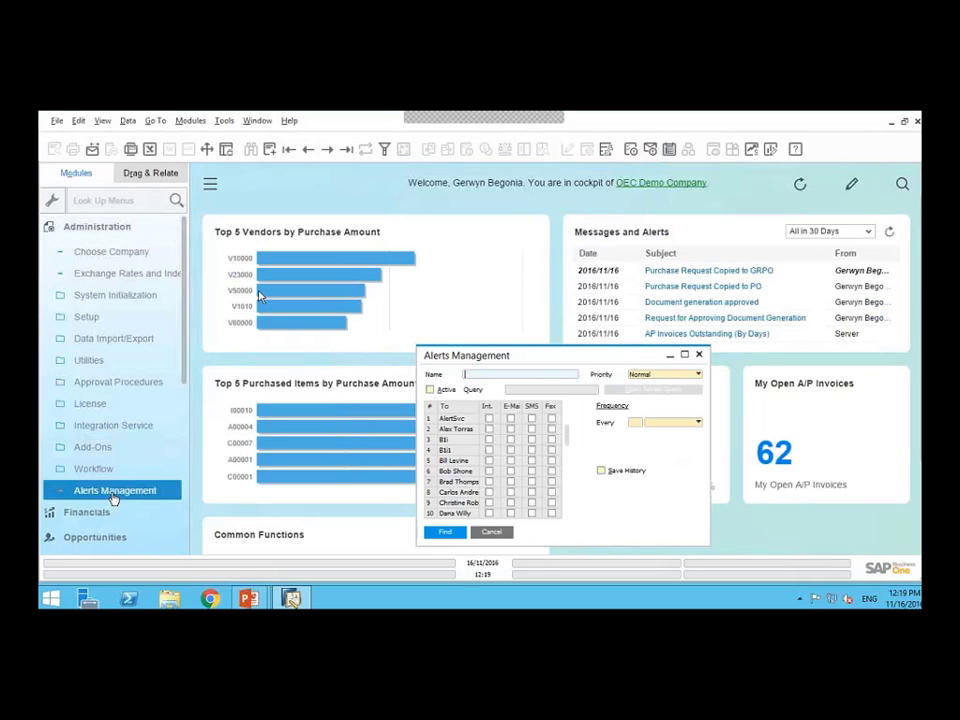
click(346, 149)
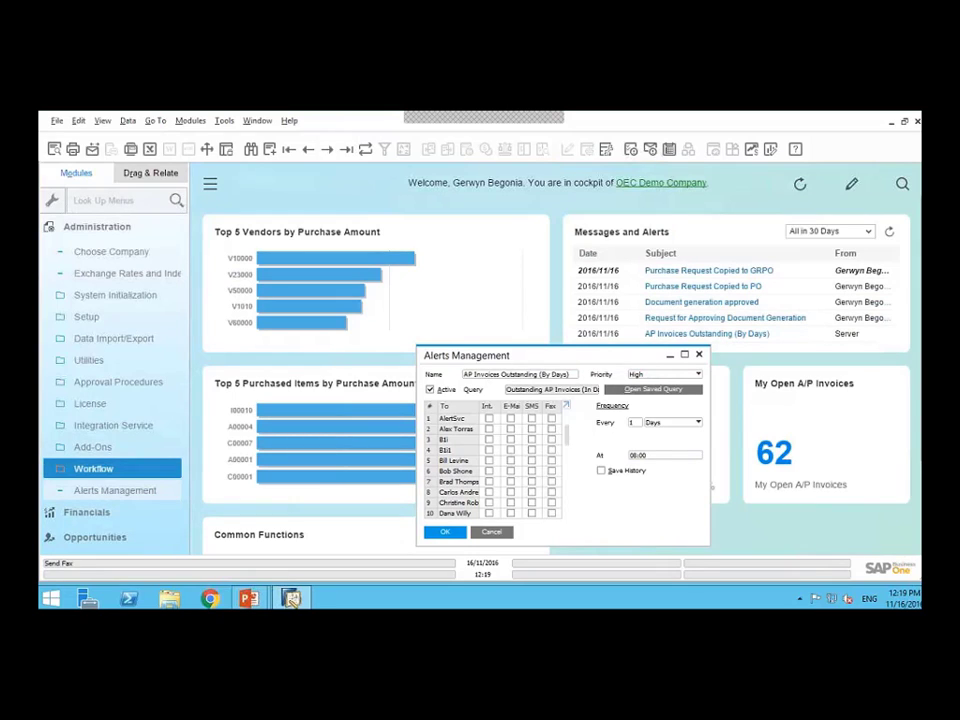
scroll(563, 443, down, 3)
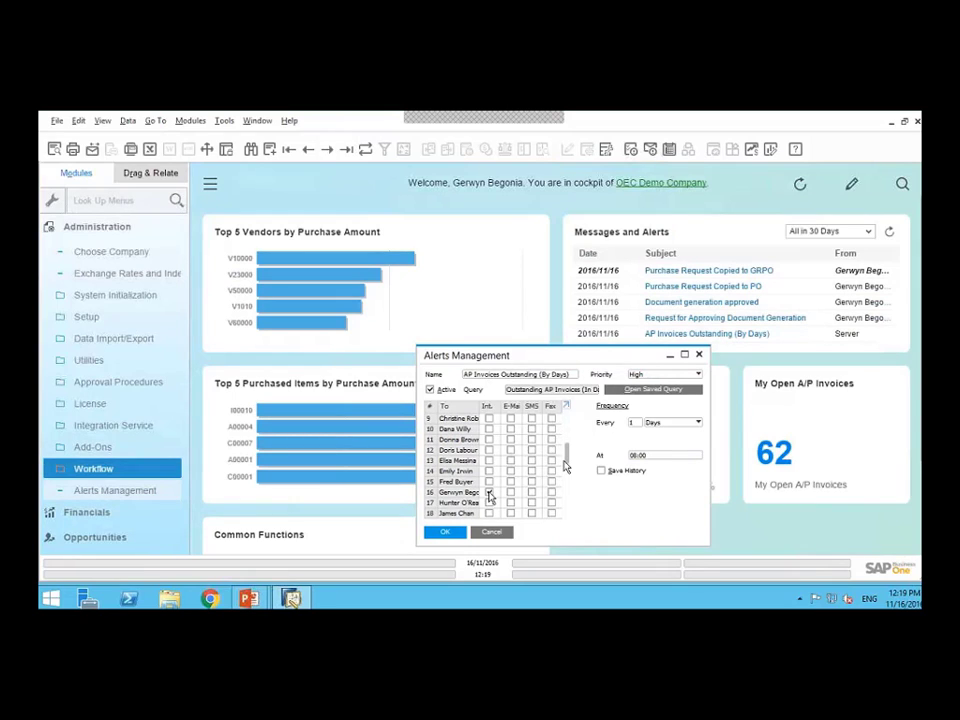
click(489, 492)
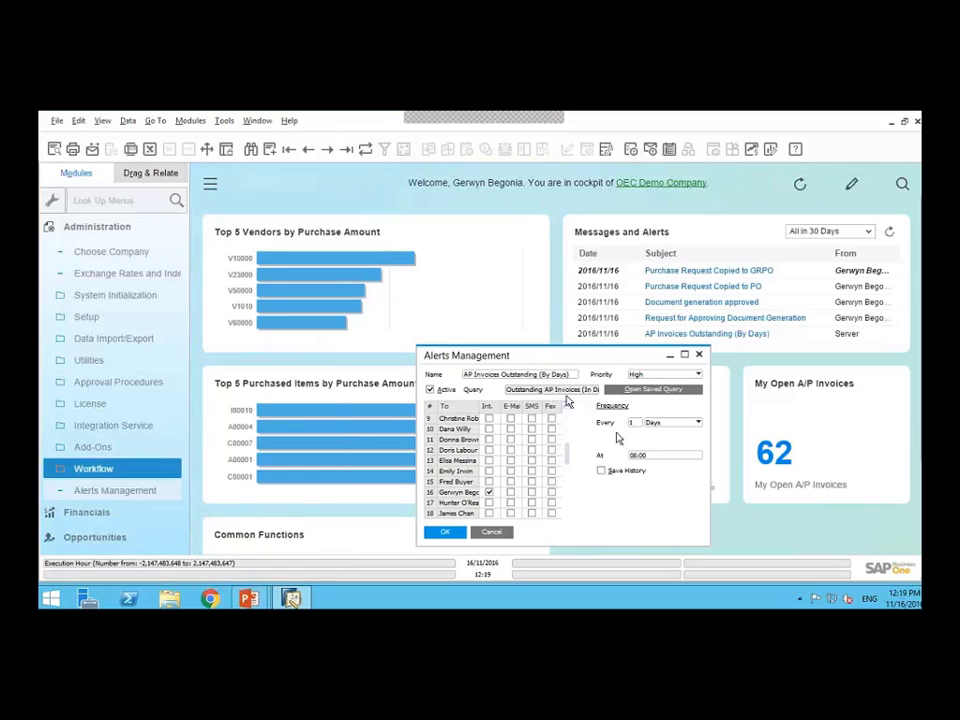
Assign the Purchasing AP query Outstanding AP Invoices (In Days) to the alert, update it, and close Alerts Management after checking the recipients
click(651, 391)
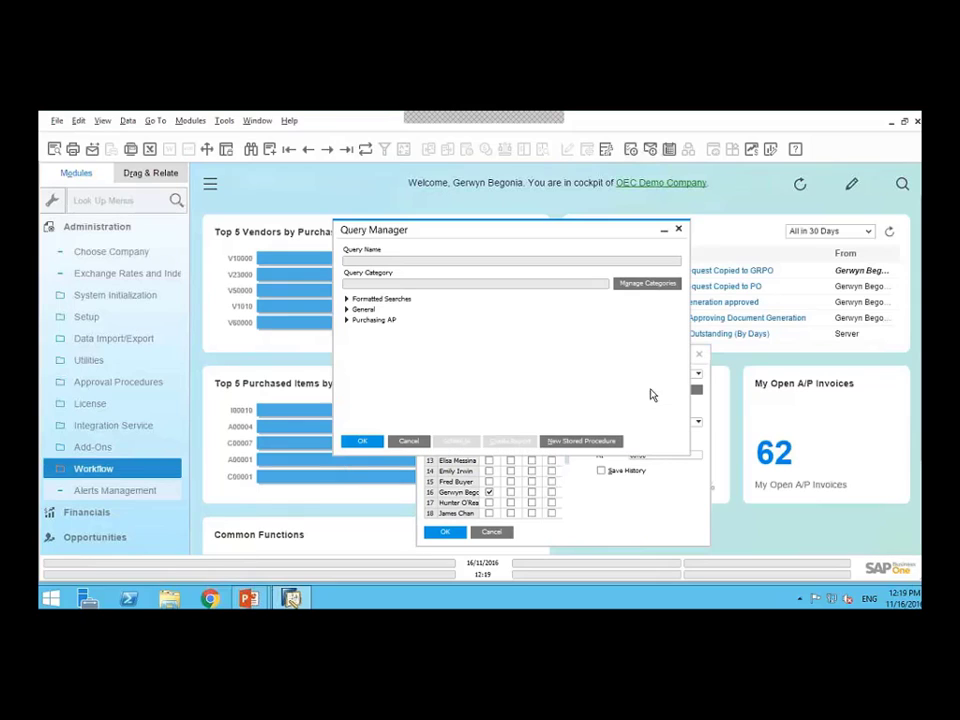
click(347, 321)
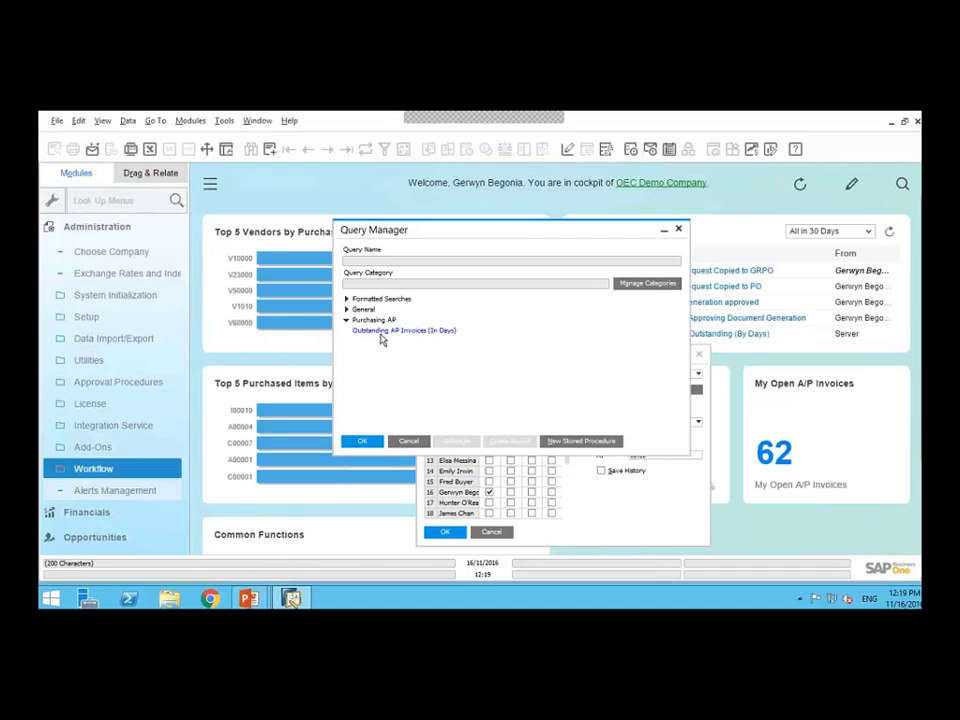
click(381, 332)
double_click(381, 332)
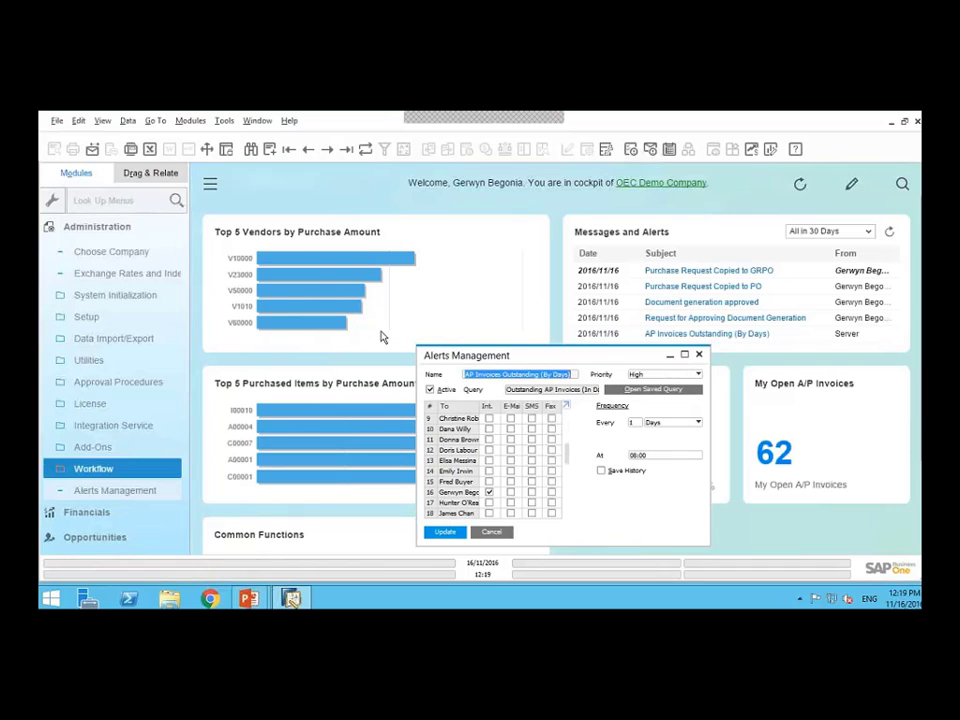
click(433, 534)
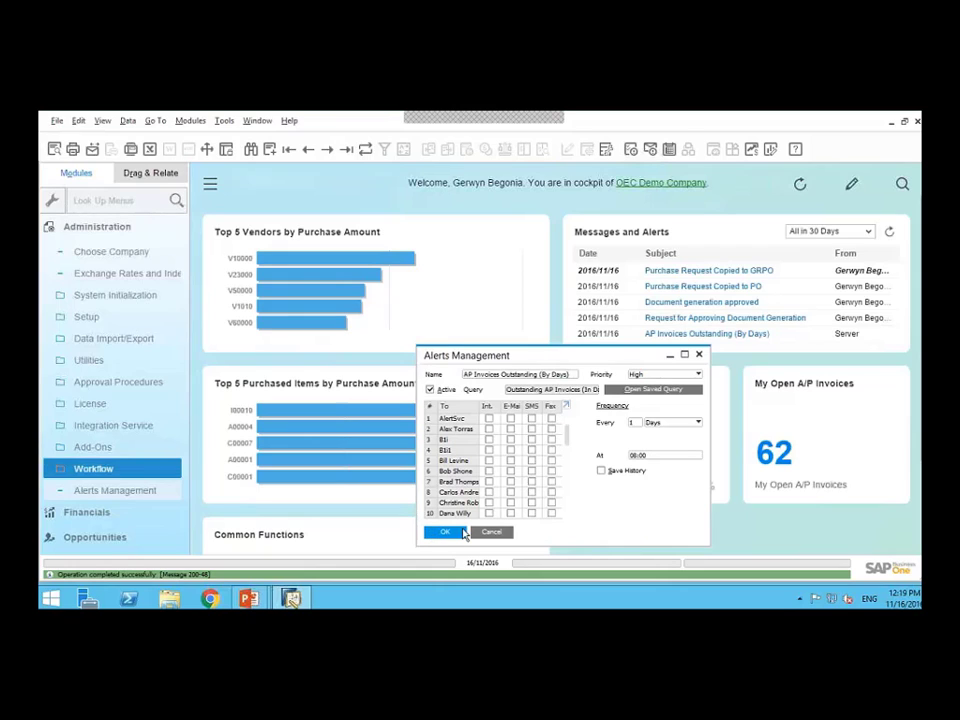
drag(568, 441, 569, 455)
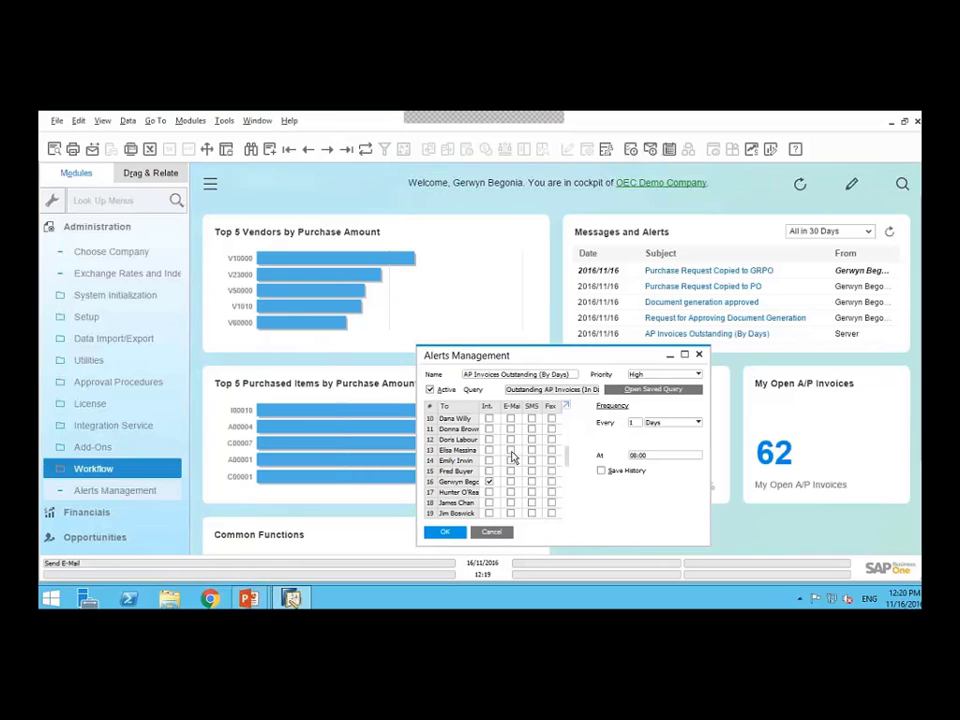
click(491, 532)
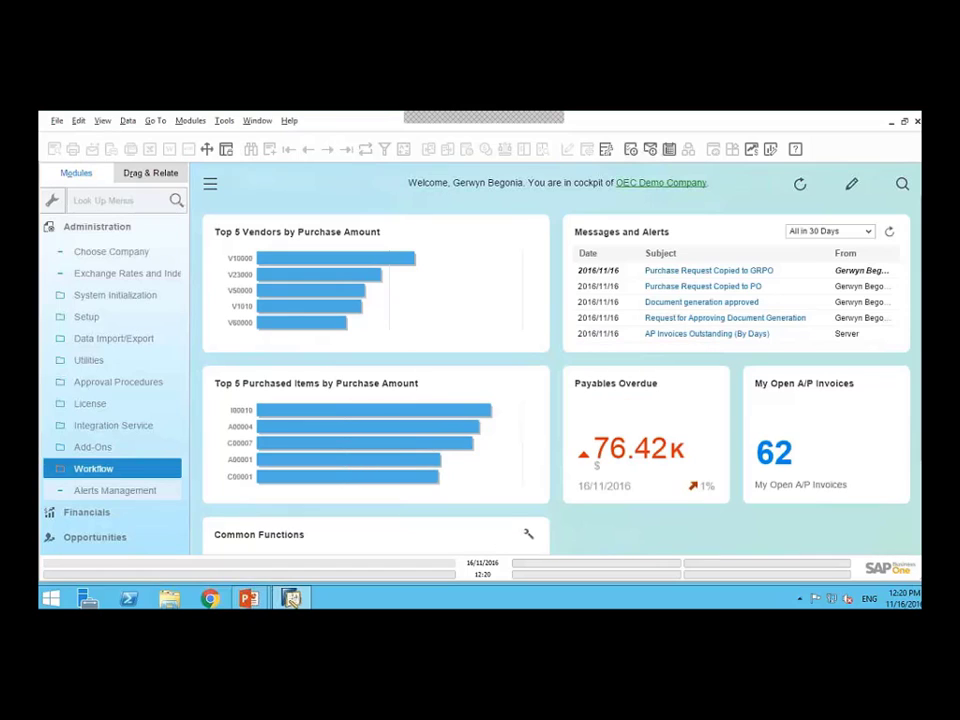